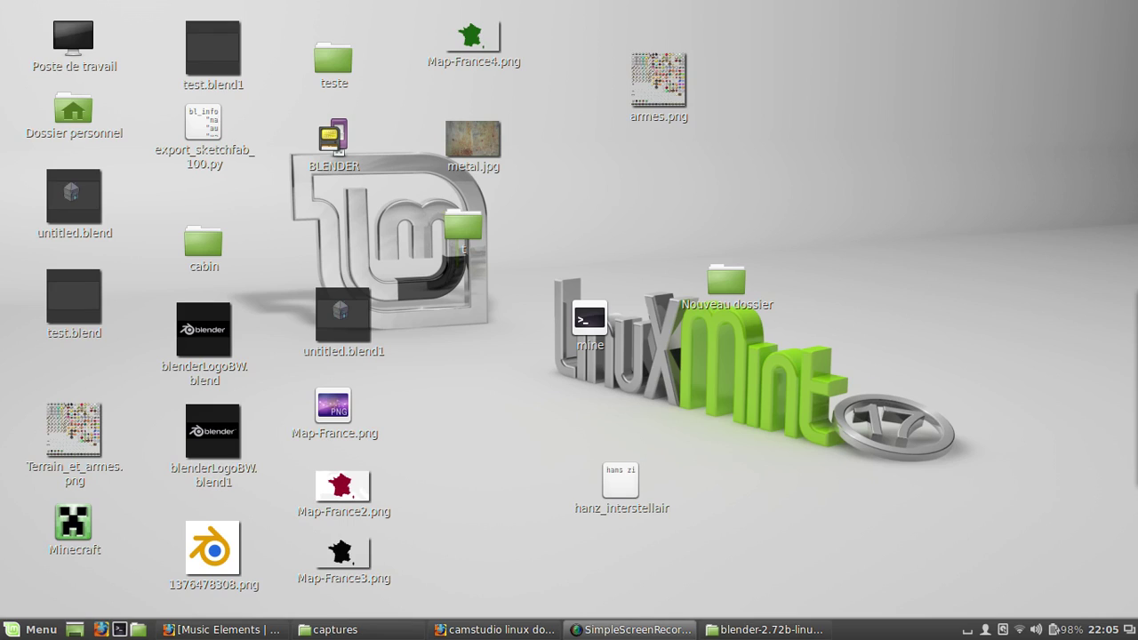
# - Launch Blender, dismiss its splash screen and maximize the window
pyautogui.doubleClick(334, 142)
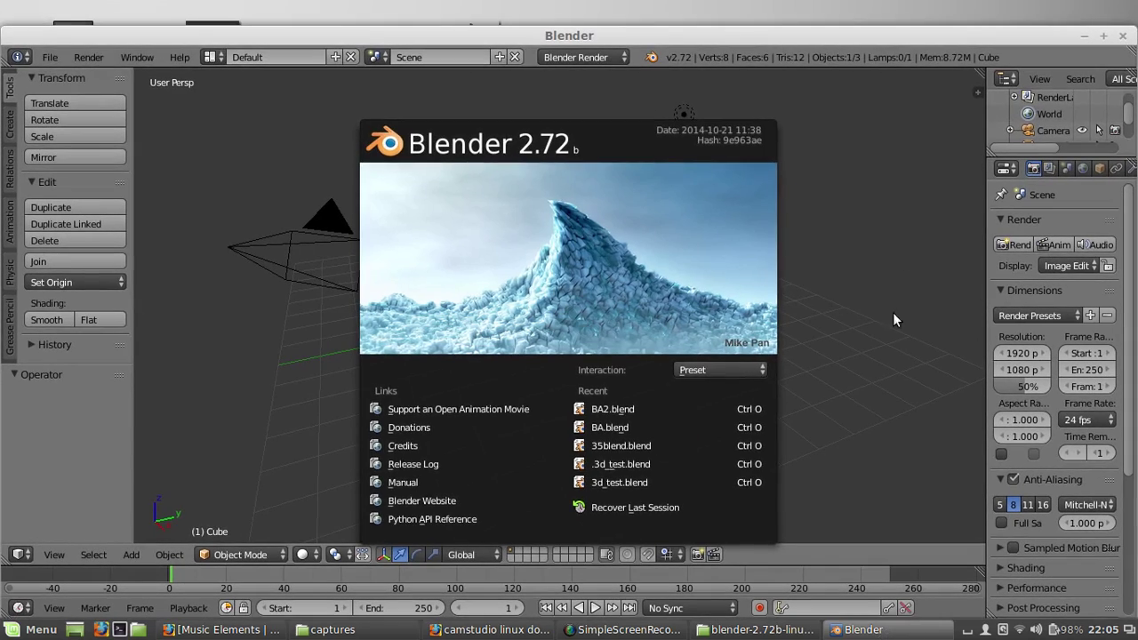
pyautogui.click(573, 320)
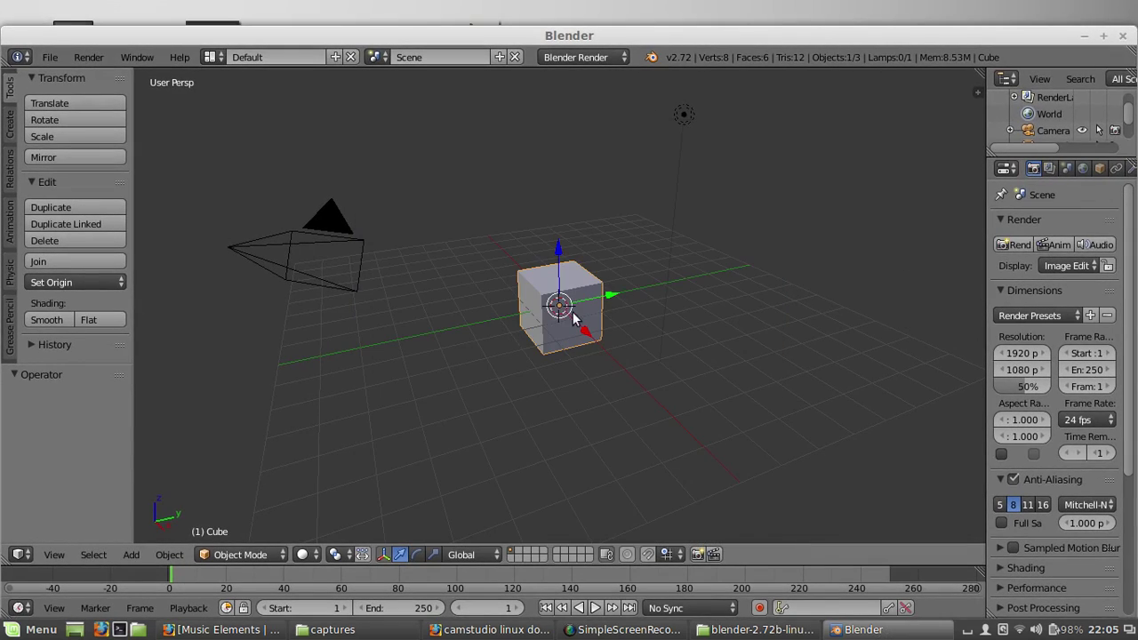
pyautogui.doubleClick(778, 35)
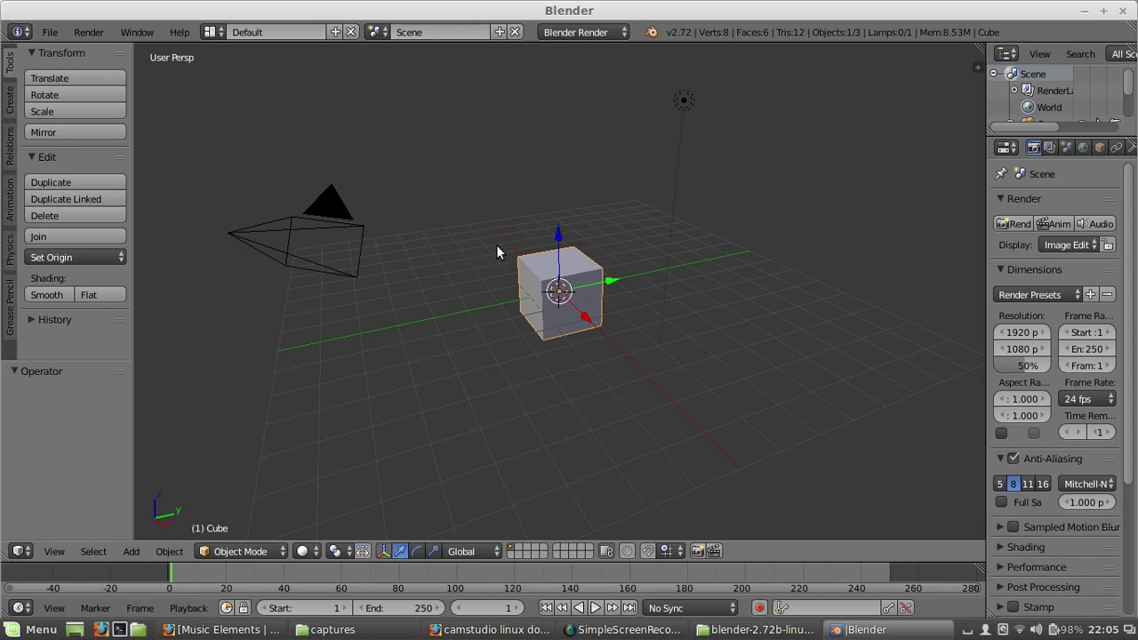
pyautogui.moveTo(497, 246); pyautogui.dragTo(503, 242, button='middle')
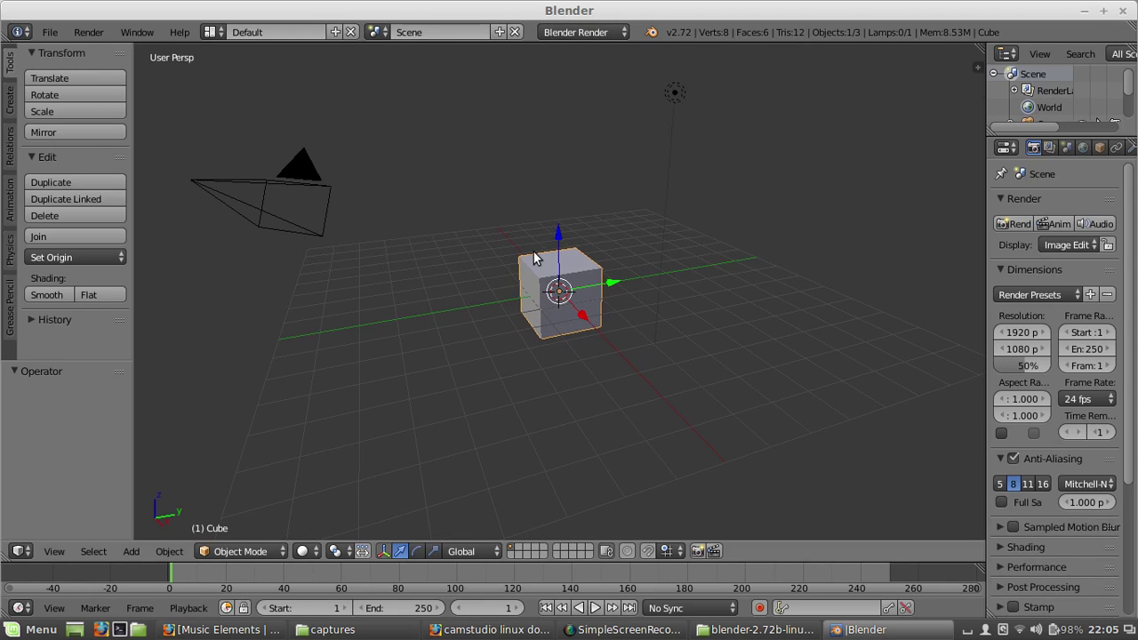
# - Open the recent file BA2.blend and narrow the tool shelf to give the volcano scene more room
pyautogui.hotkey('ctrl', 'shift', 'o')
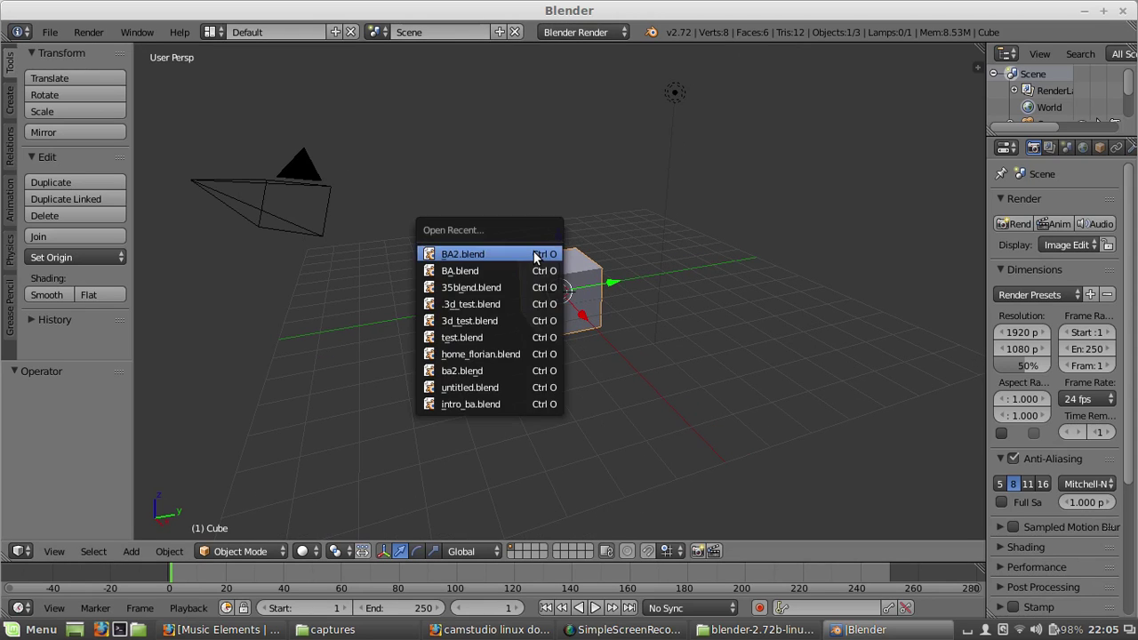
pyautogui.click(534, 254)
pyautogui.scroll(-4, 583, 303)
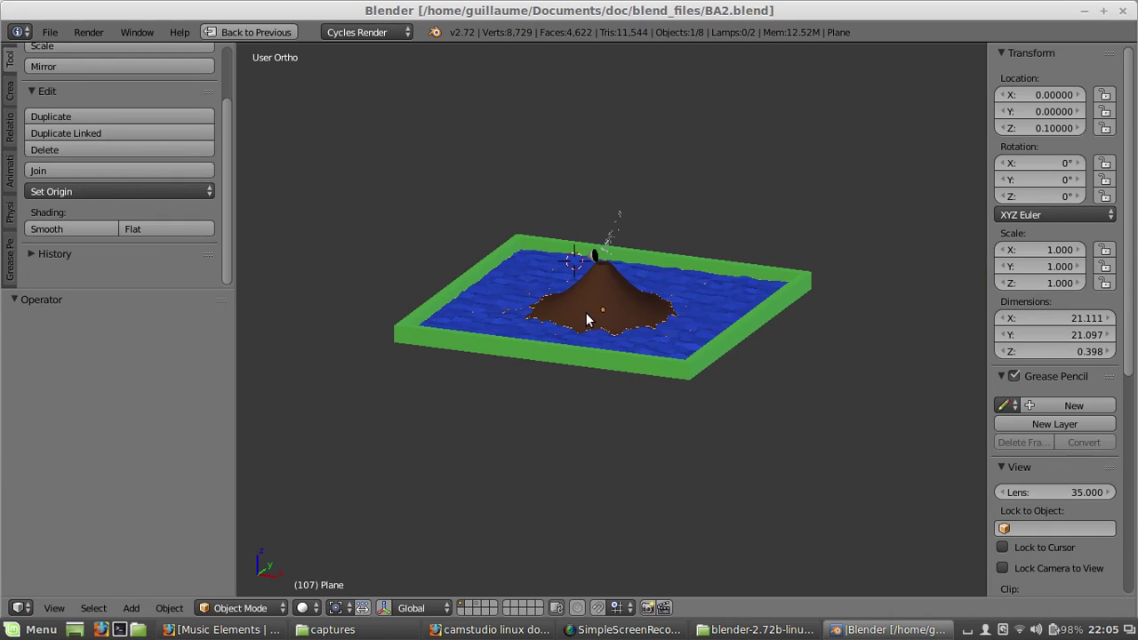
pyautogui.scroll(3, 586, 312)
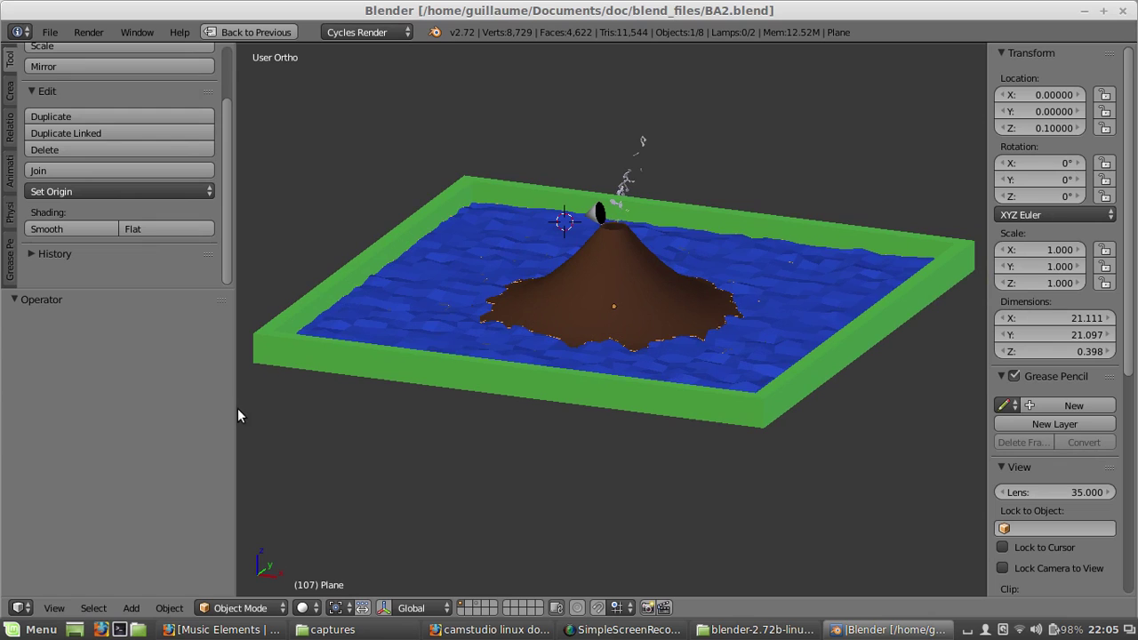
pyautogui.moveTo(236, 409); pyautogui.dragTo(166, 408)
pyautogui.scroll(-3, 457, 313)
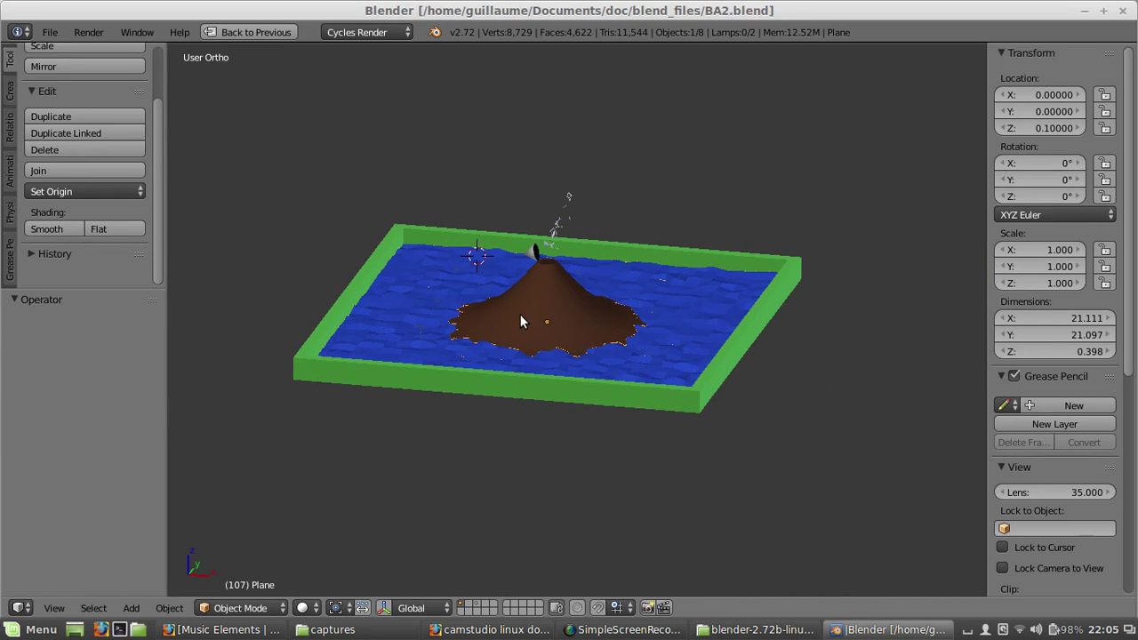
pyautogui.scroll(1, 520, 321)
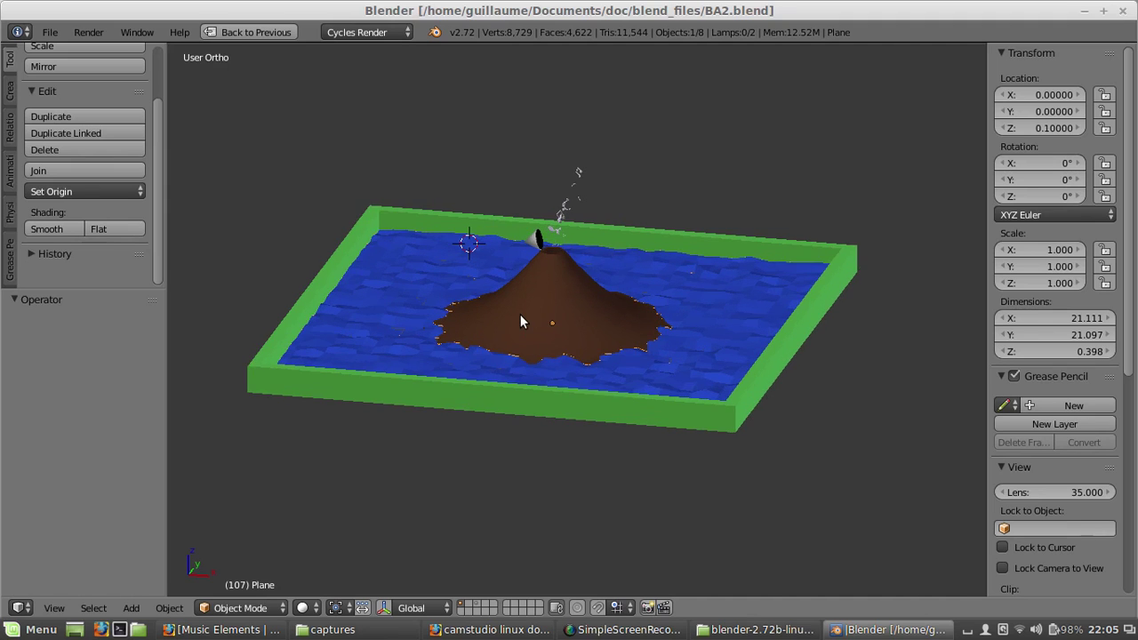
pyautogui.scroll(-1, 520, 321)
pyautogui.scroll(1, 519, 319)
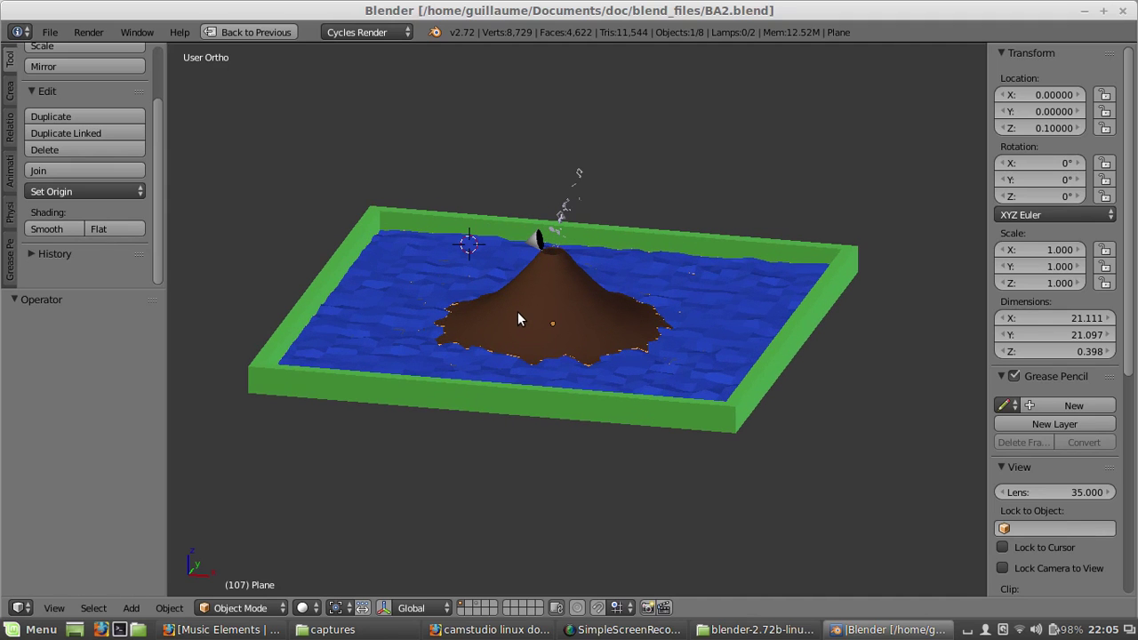
# - Open the add-on preferences and filter the add-ons by "sket"
pyautogui.hotkey('ctrl', 'alt', 'u')
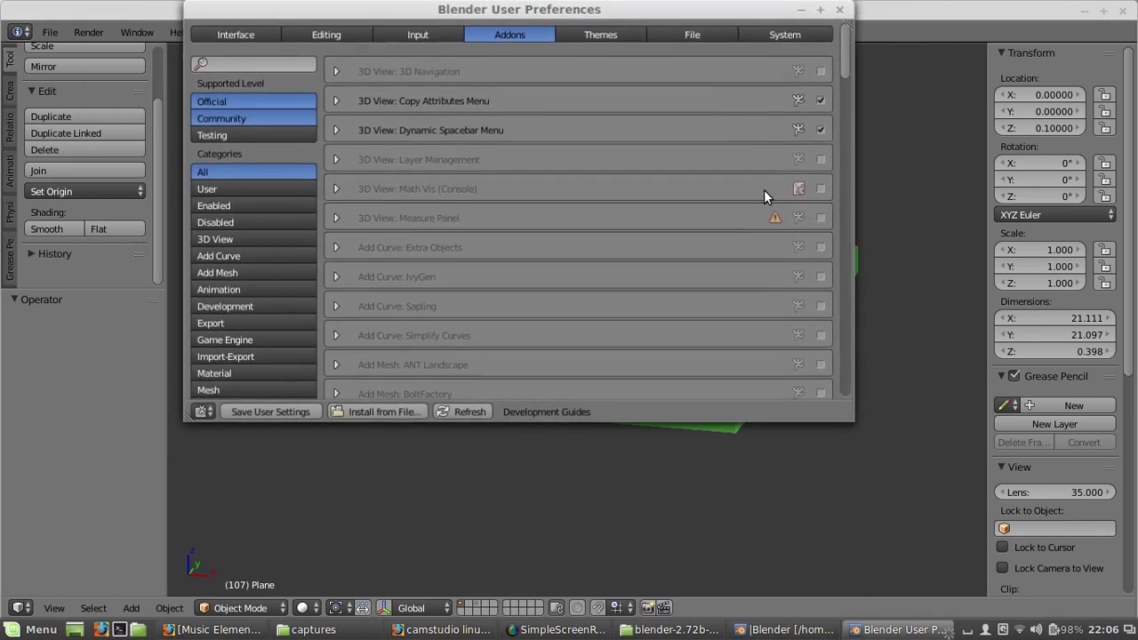
pyautogui.moveTo(572, 35); pyautogui.dragTo(633, 92)
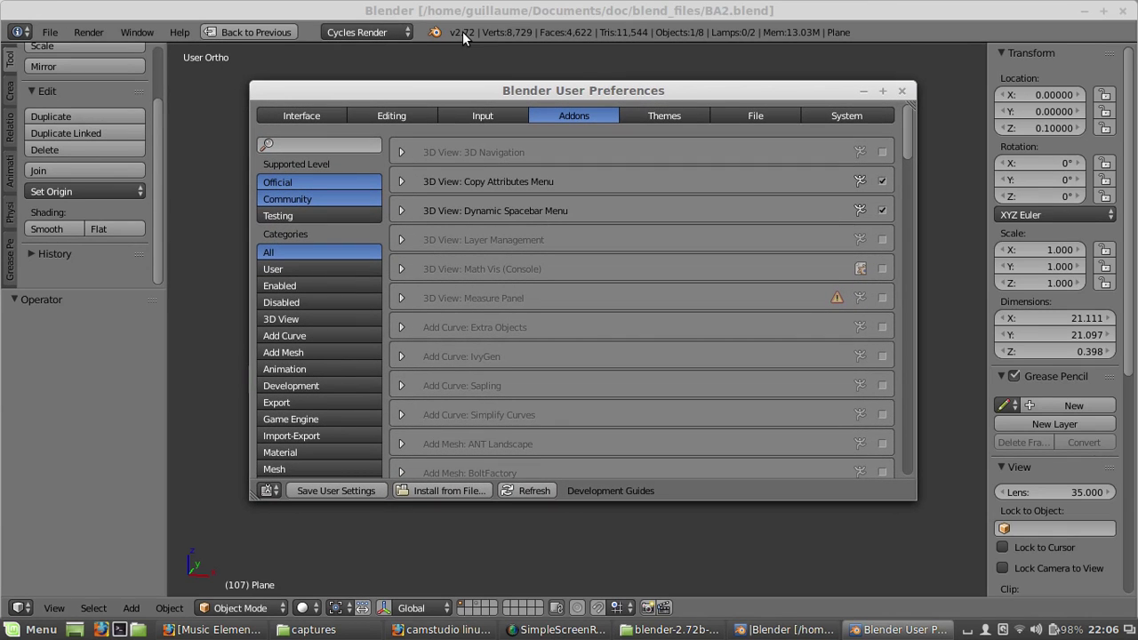
pyautogui.click(319, 143)
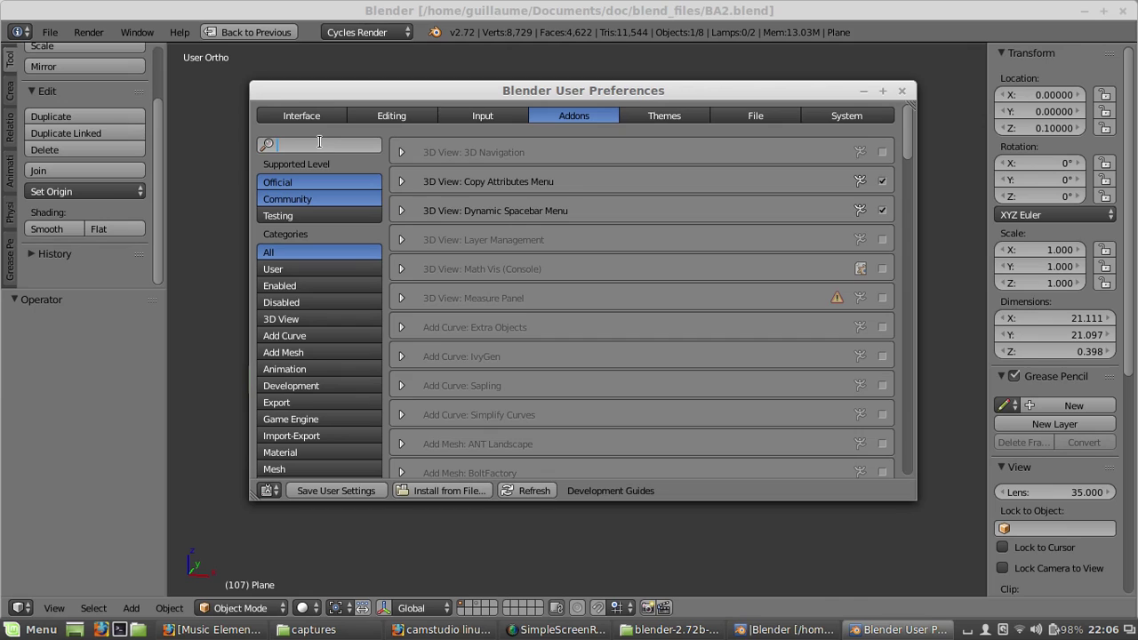
pyautogui.write('sket')
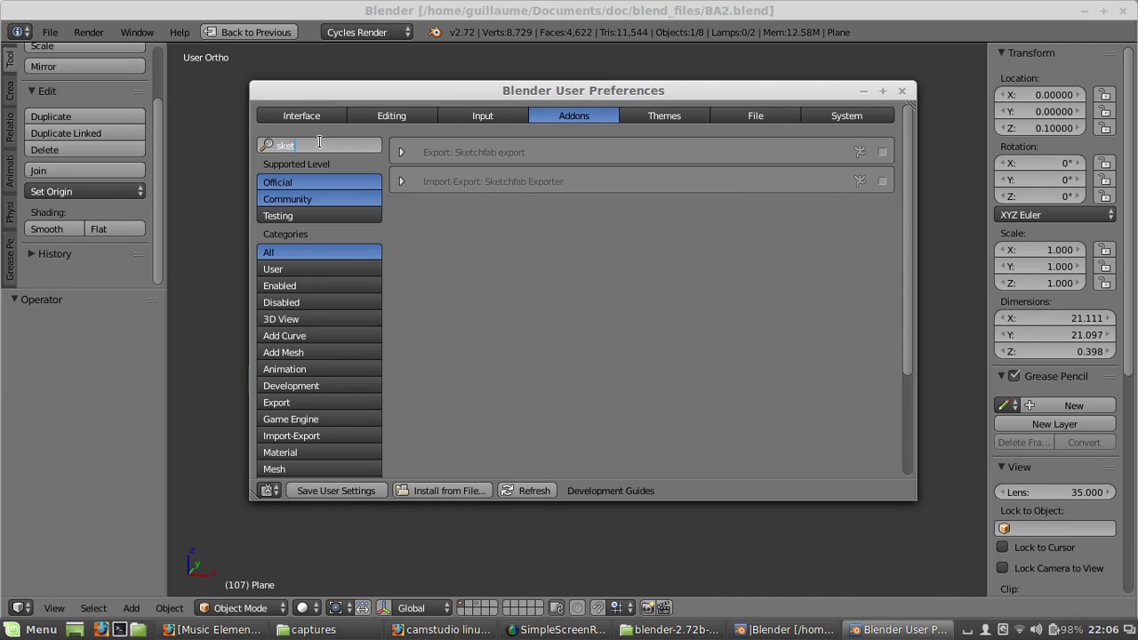
# - Check the details of the Import-Export: Sketchfab Exporter add-on, enable it and close the preferences
pyautogui.click(401, 182)
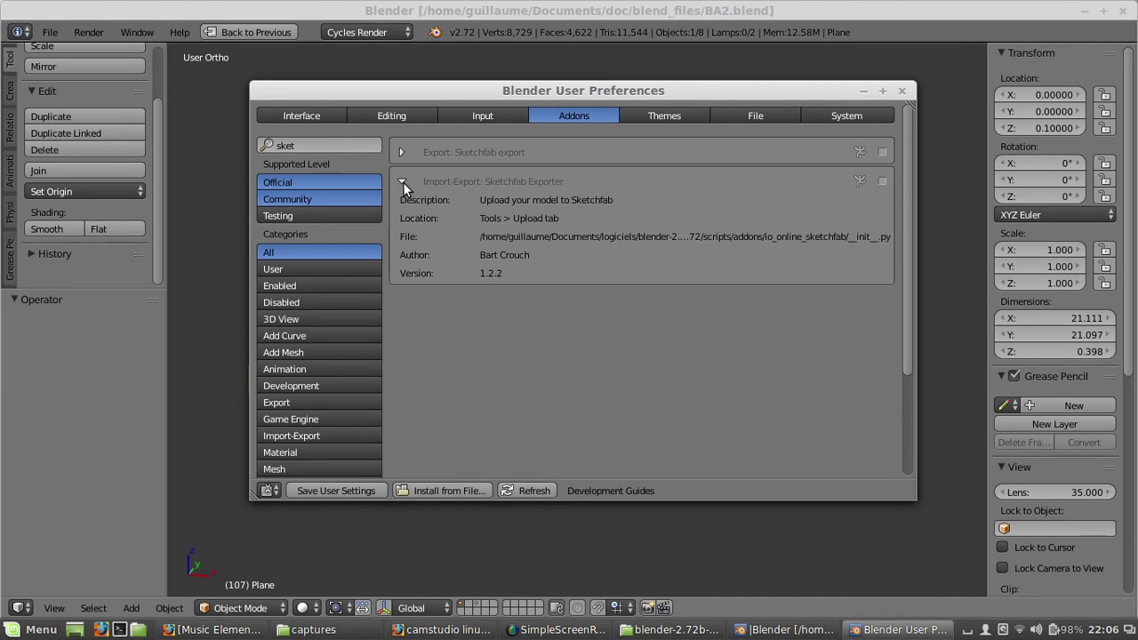
pyautogui.click(401, 182)
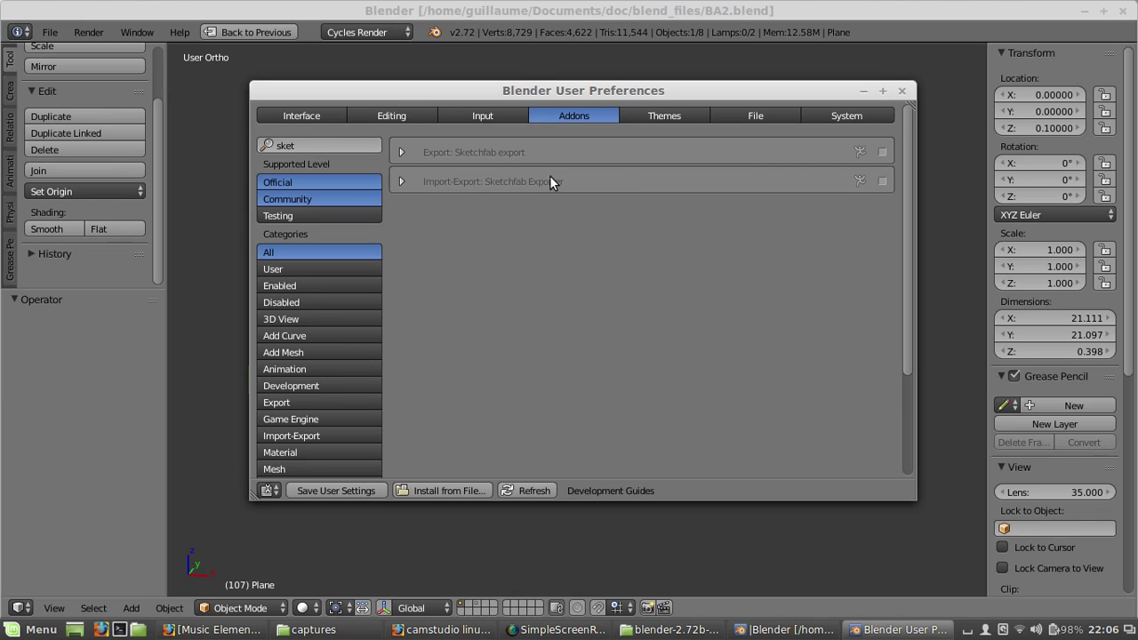
pyautogui.click(884, 182)
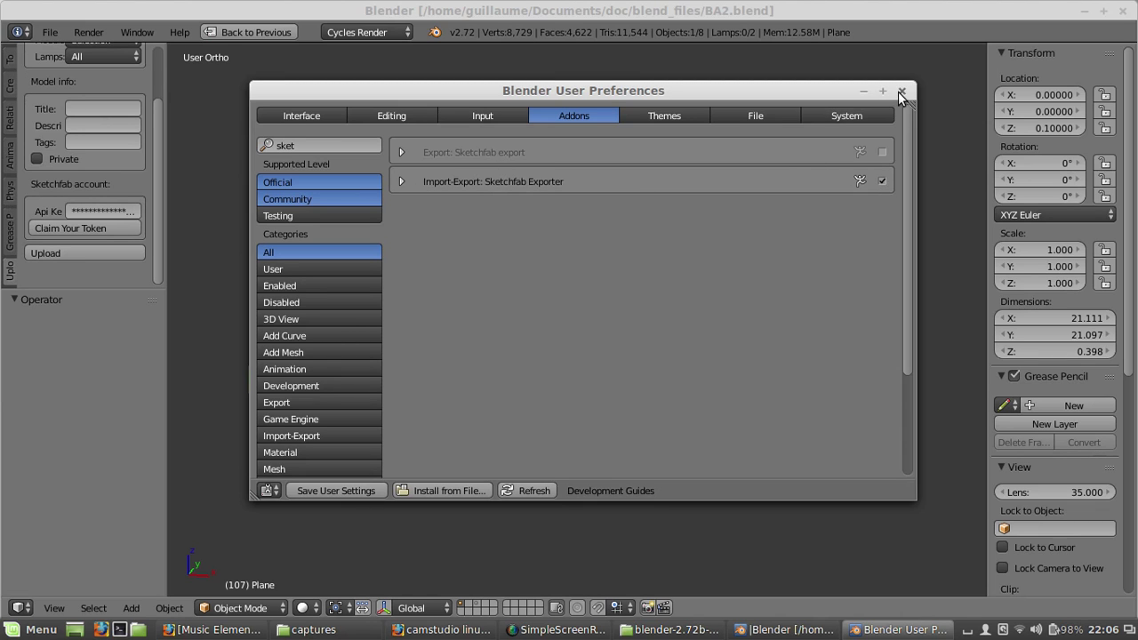
pyautogui.click(901, 90)
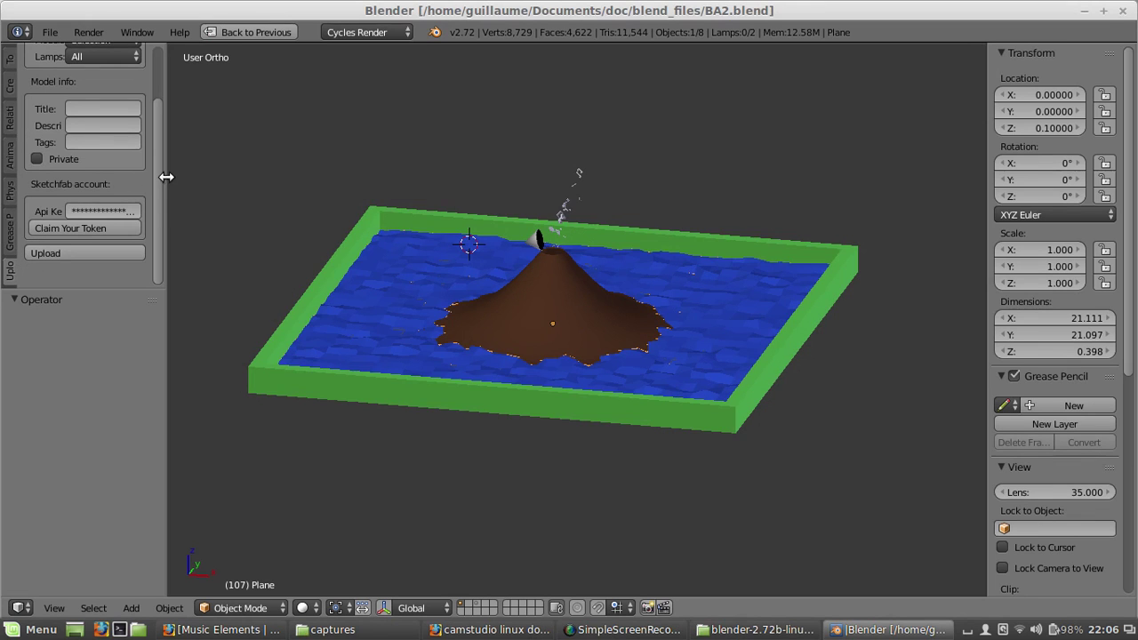
# - Enlarge the tool shelf in width and height and display the Sketchfab upload settings
pyautogui.moveTo(166, 177); pyautogui.dragTo(209, 178)
pyautogui.scroll(3, 92, 134)
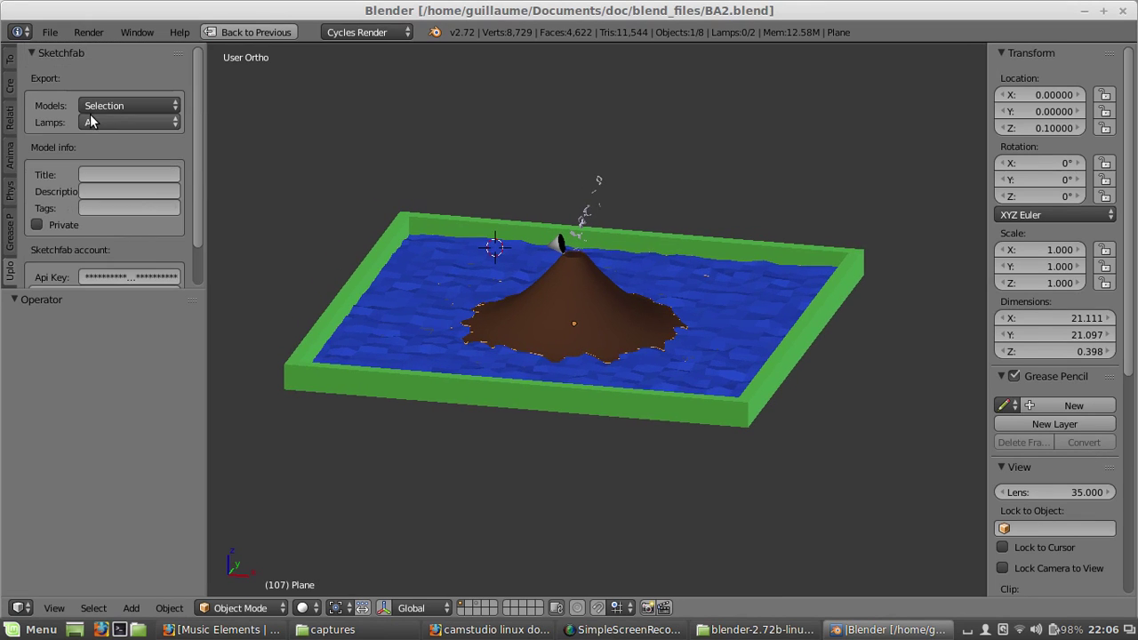
pyautogui.press('t')
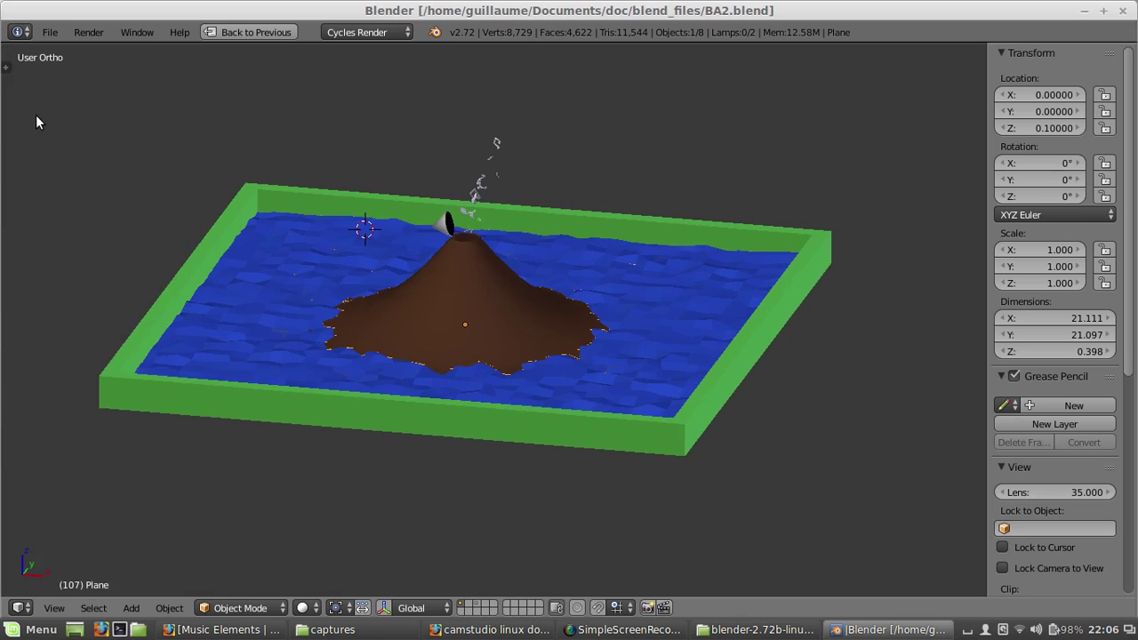
pyautogui.press('t')
pyautogui.click(10, 60)
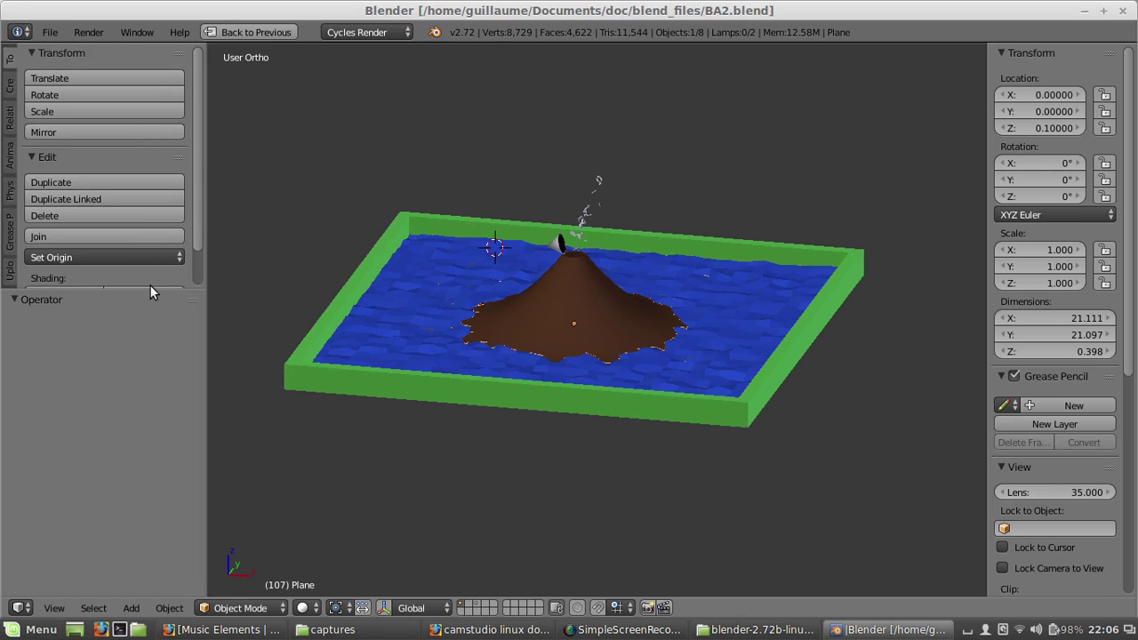
pyautogui.moveTo(145, 290); pyautogui.dragTo(141, 455)
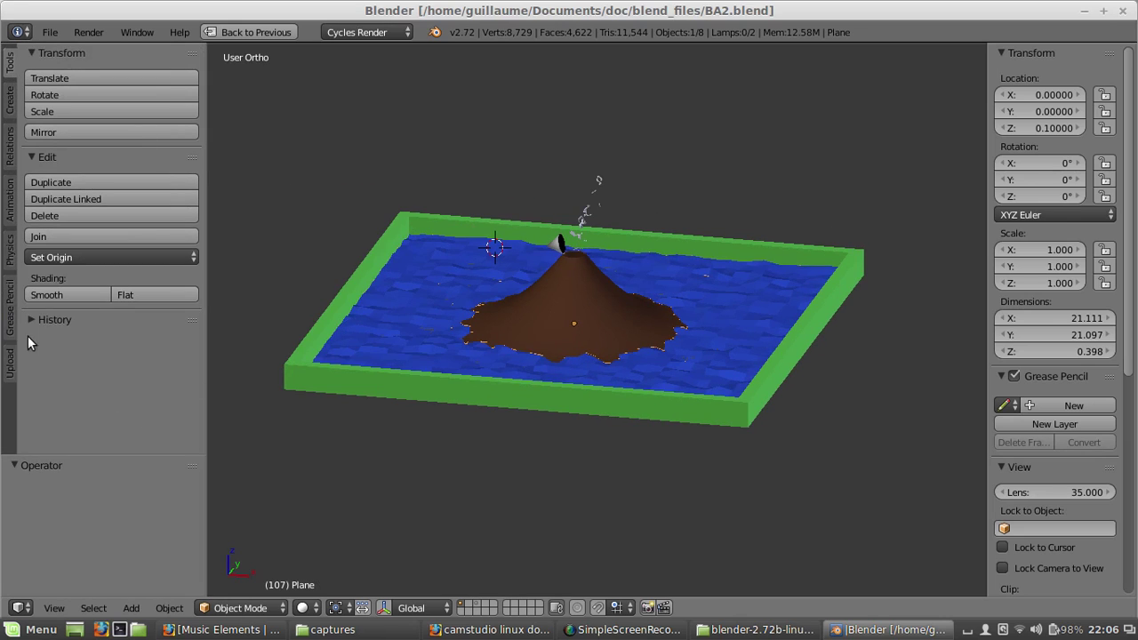
pyautogui.click(10, 363)
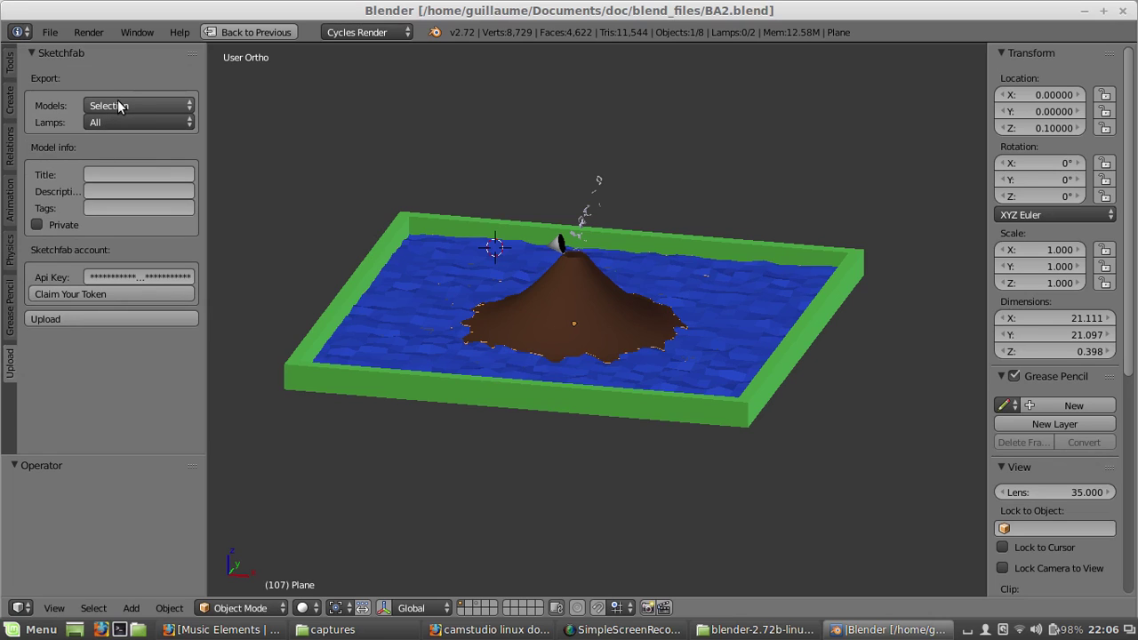
# - Switch to the Sketchfab profile's models page in Firefox and open the Blender 3D model
pyautogui.moveTo(470, 347); pyautogui.dragTo(532, 364, button='middle')
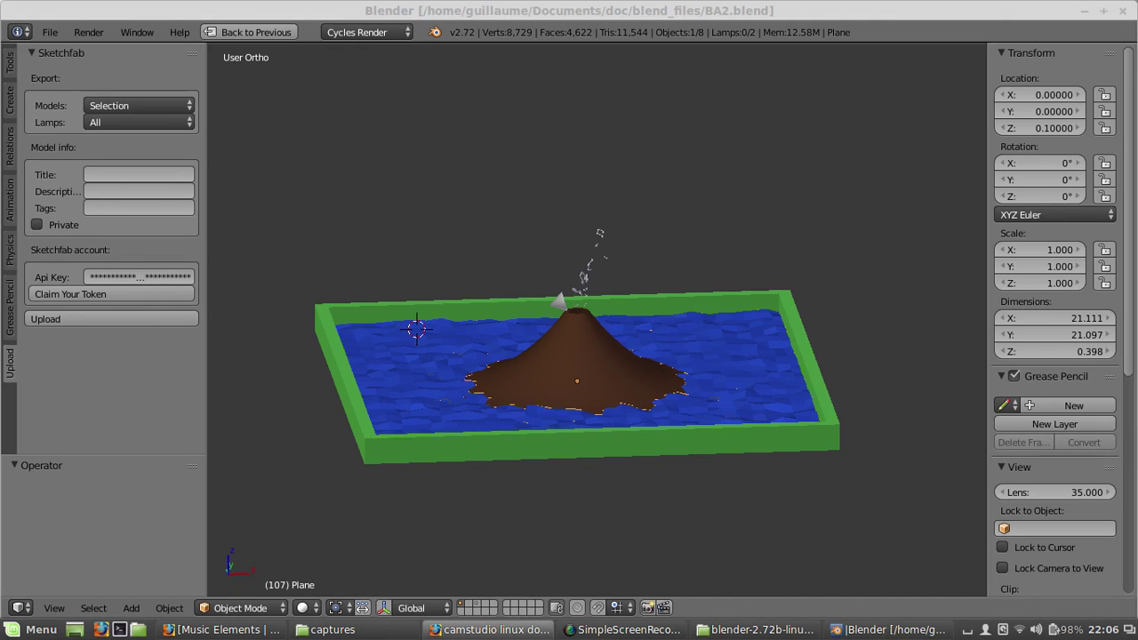
pyautogui.moveTo(1137, 313); pyautogui.dragTo(513, 5)
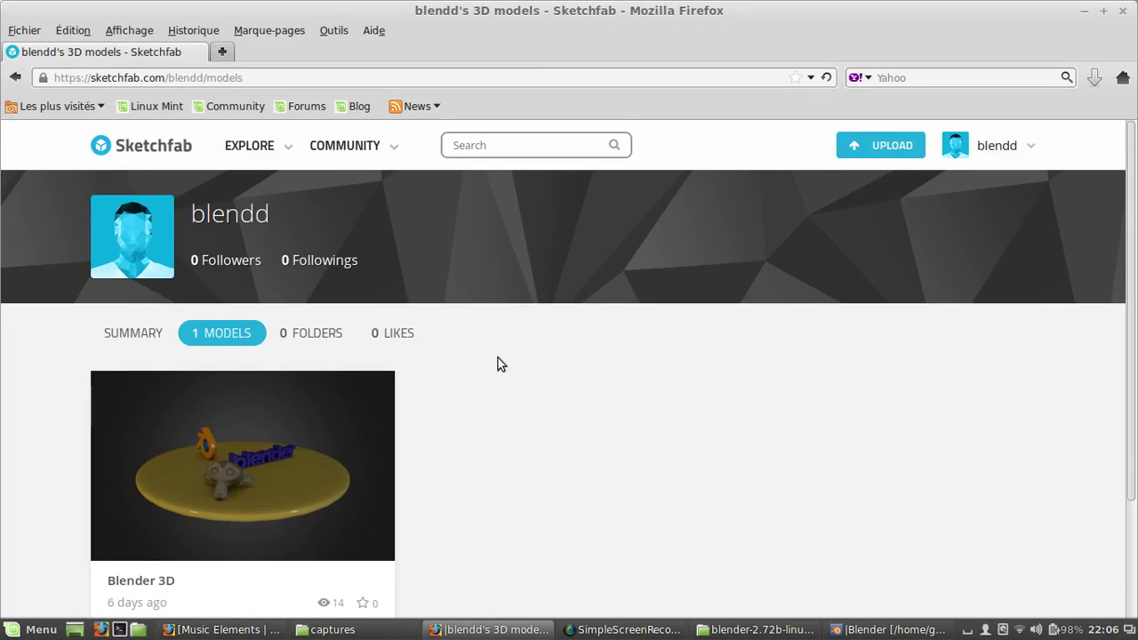
pyautogui.scroll(-2, 528, 394)
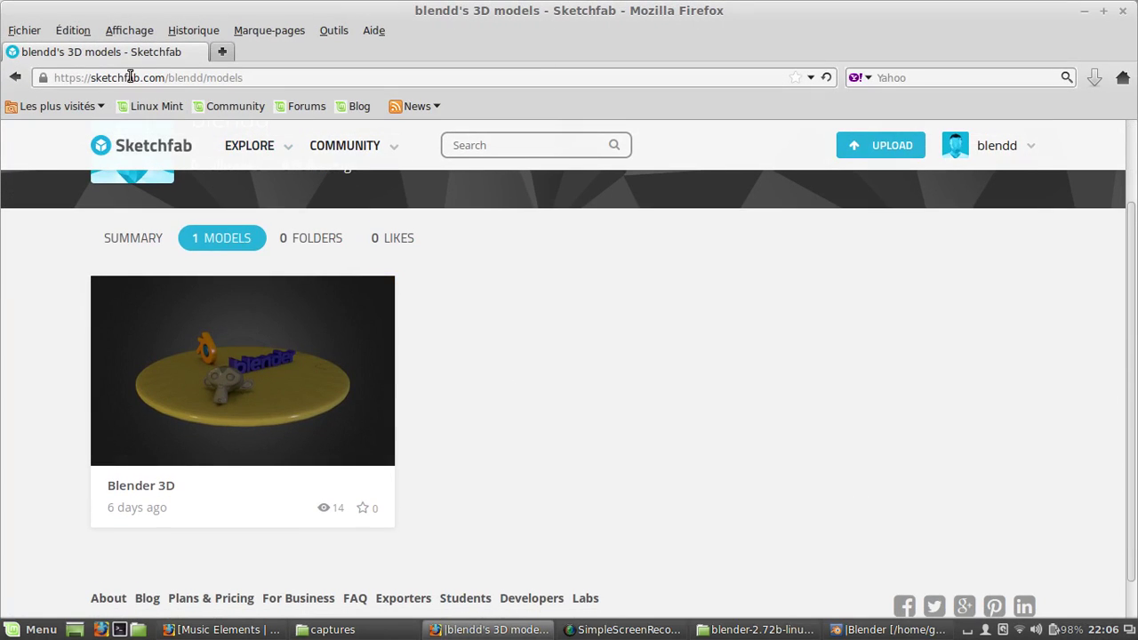
pyautogui.click(255, 383)
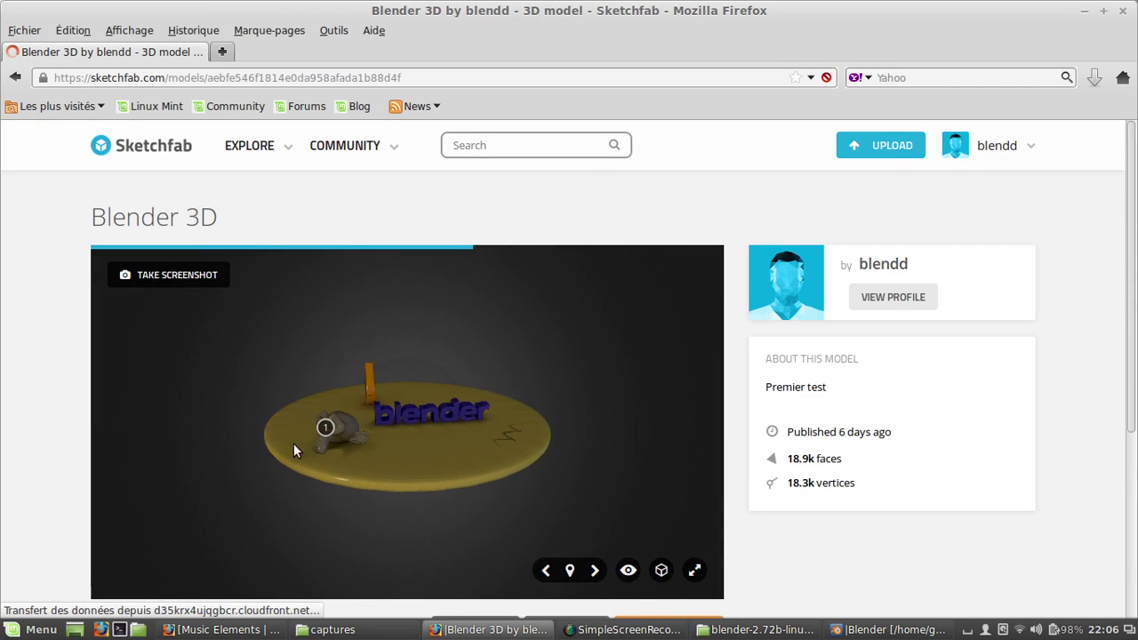
# - Examine the Blender 3D model from several angles and display annotation 1 on the monkey head
pyautogui.moveTo(285, 436); pyautogui.dragTo(338, 421)
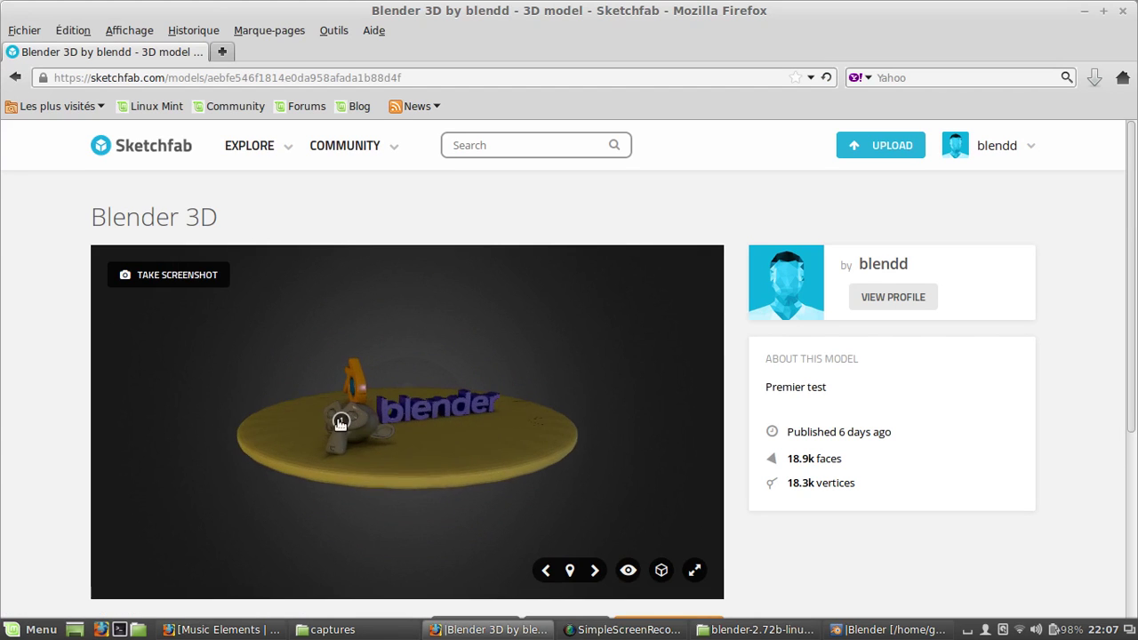
pyautogui.click(338, 422)
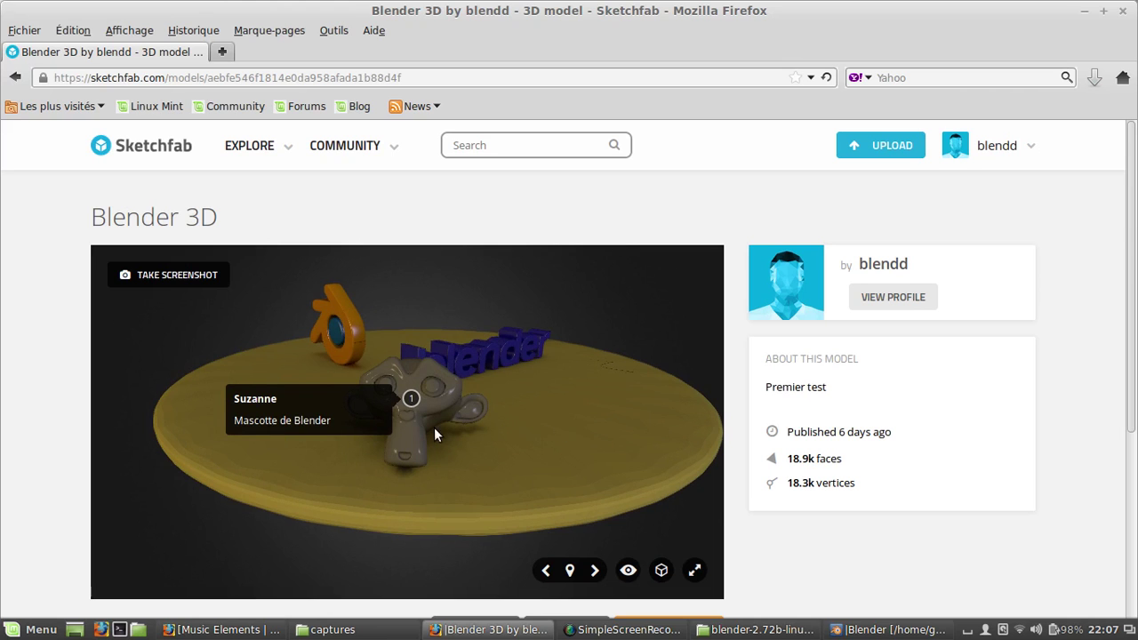
pyautogui.moveTo(434, 427); pyautogui.dragTo(422, 421)
pyautogui.scroll(-3, 620, 464)
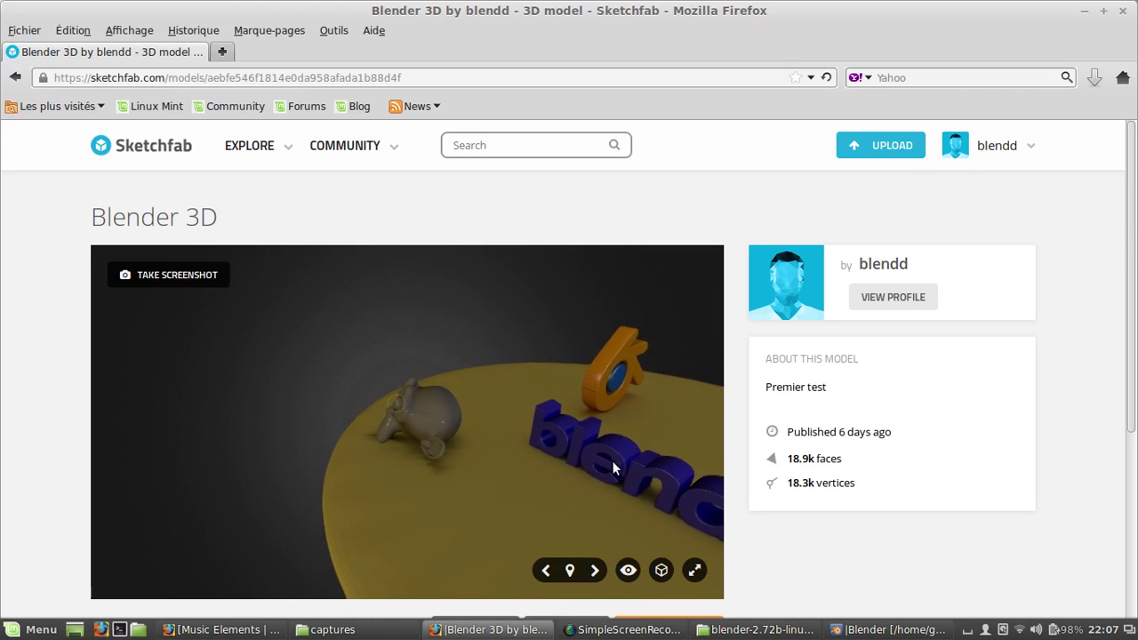
pyautogui.moveTo(613, 461); pyautogui.dragTo(531, 430)
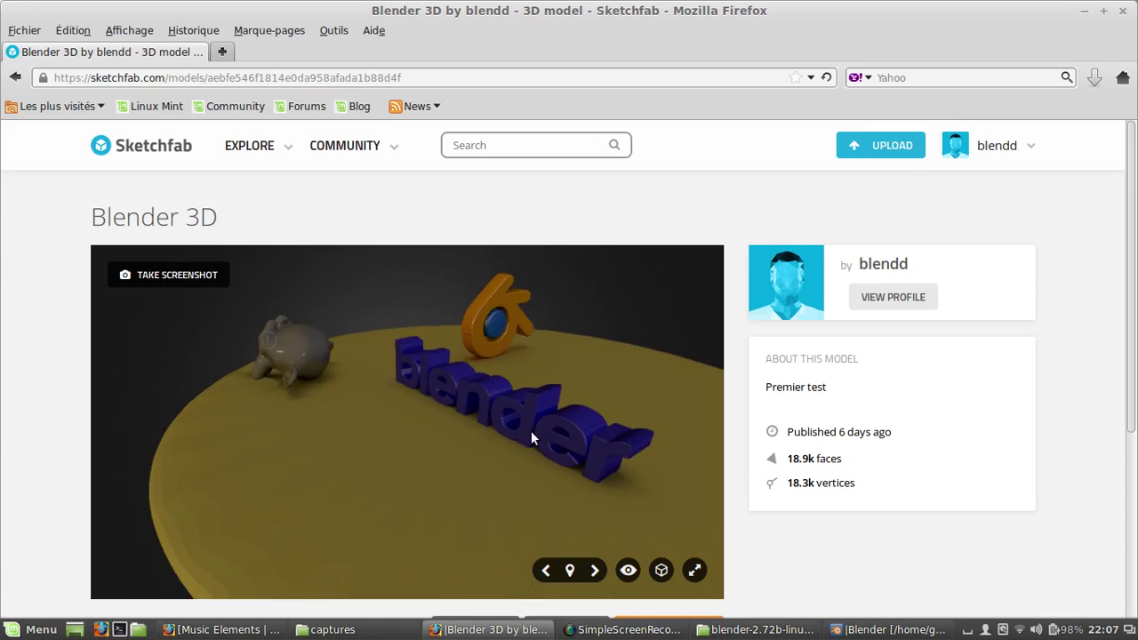
# - Inspect the model with a pink wireframe overlay, then set the wireframe back to None
pyautogui.click(660, 570)
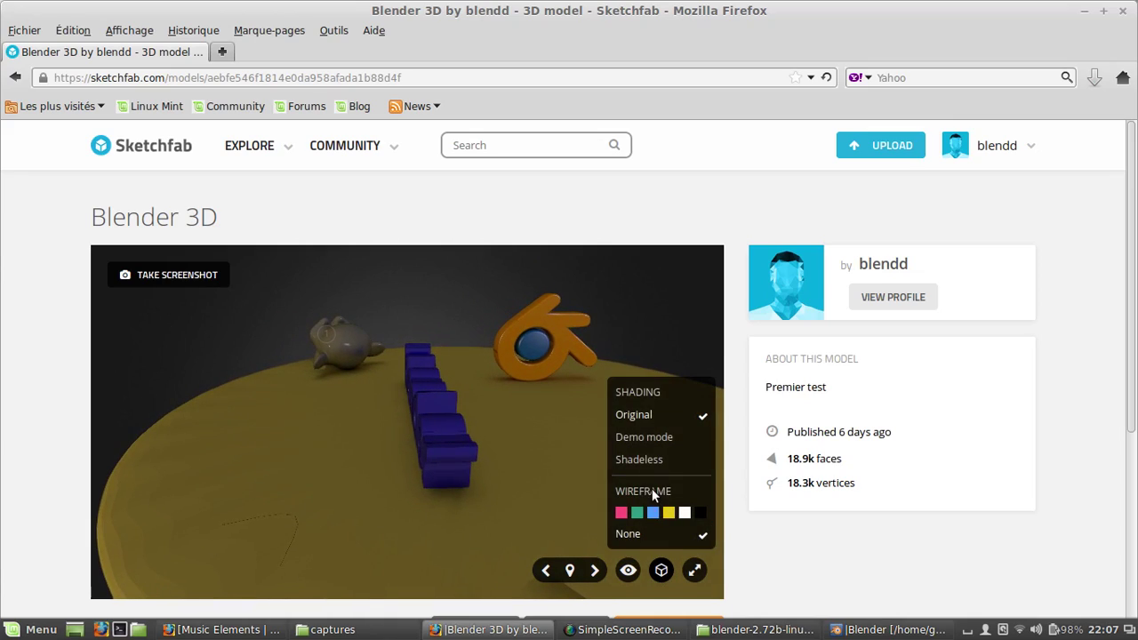
pyautogui.click(622, 513)
pyautogui.moveTo(334, 481)
pyautogui.mouseDown()
pyautogui.moveTo(345, 459)
pyautogui.moveTo(441, 457)
pyautogui.moveTo(302, 433)
pyautogui.moveTo(385, 412)
pyautogui.moveTo(437, 374)
pyautogui.moveTo(398, 451)
pyautogui.moveTo(304, 434)
pyautogui.moveTo(355, 431)
pyautogui.moveTo(406, 402)
pyautogui.moveTo(442, 406)
pyautogui.moveTo(402, 397)
pyautogui.mouseUp()
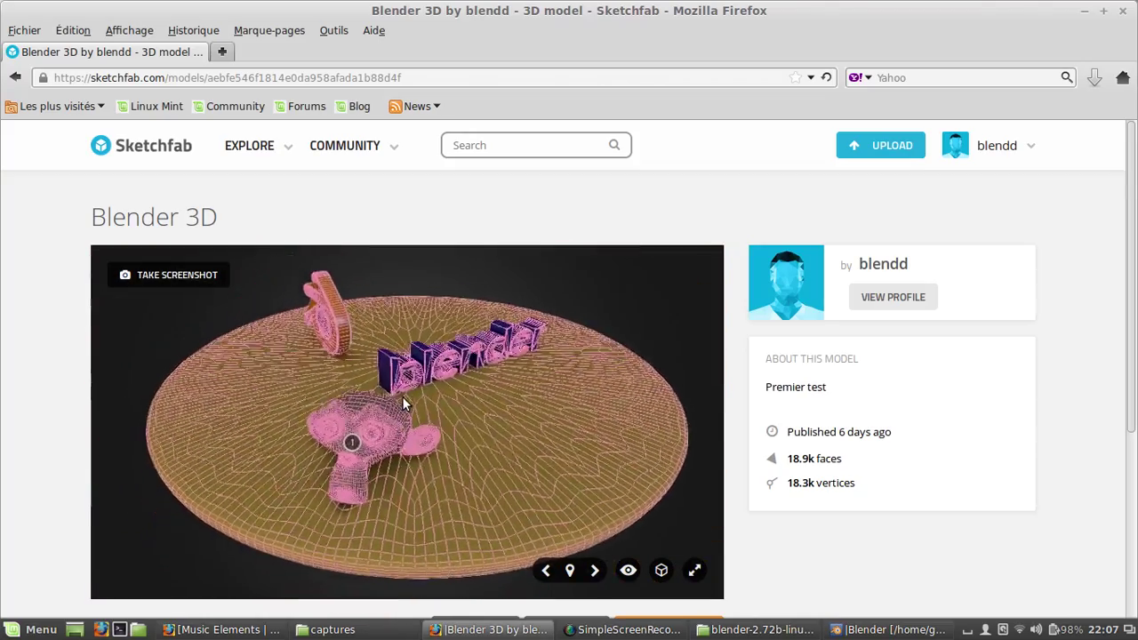
pyautogui.click(661, 572)
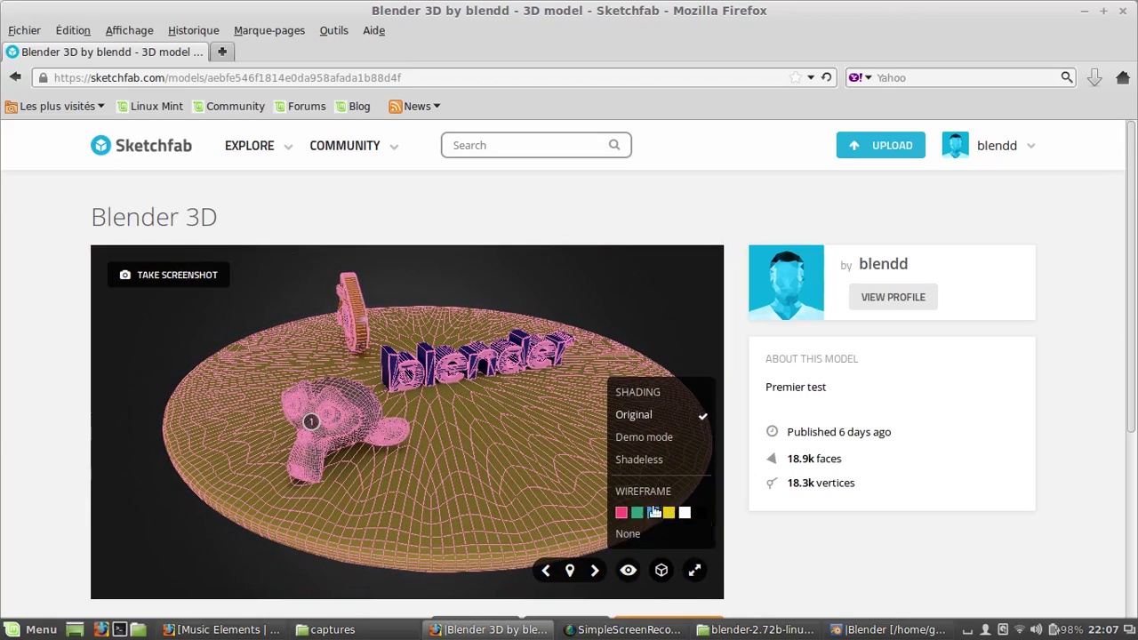
pyautogui.click(642, 534)
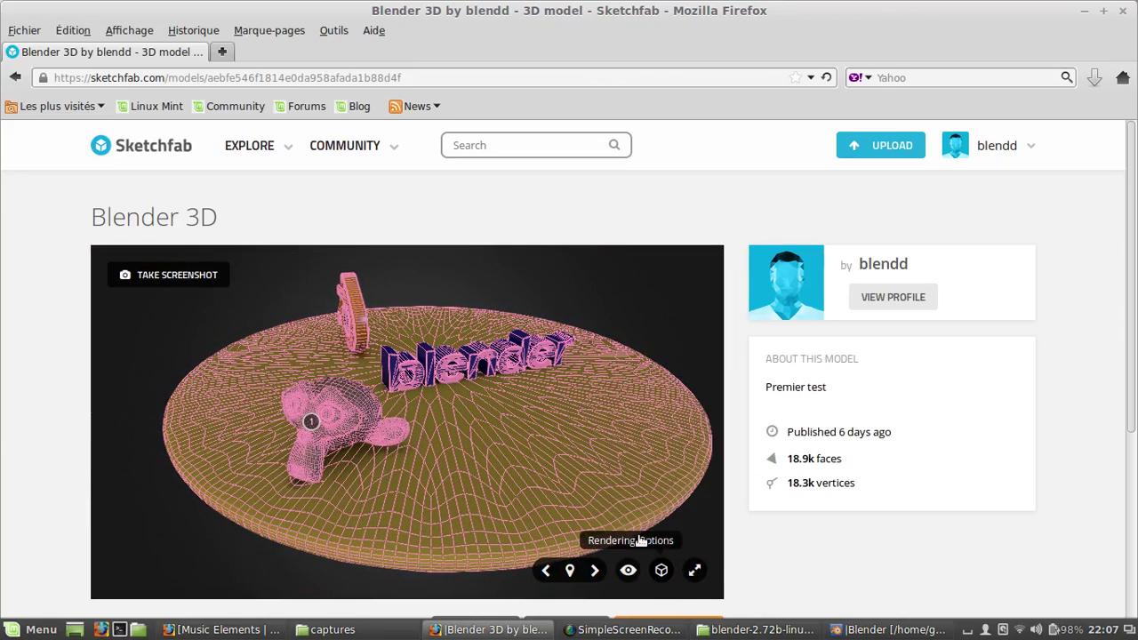
# - Examine the Blender 3D model from further angles, look over its page and display the viewer mode options
pyautogui.moveTo(326, 444)
pyautogui.mouseDown()
pyautogui.moveTo(563, 437)
pyautogui.moveTo(491, 429)
pyautogui.moveTo(422, 454)
pyautogui.moveTo(571, 445)
pyautogui.moveTo(323, 433)
pyautogui.moveTo(458, 449)
pyautogui.moveTo(307, 384)
pyautogui.moveTo(346, 376)
pyautogui.mouseUp()
pyautogui.scroll(2, 496, 429)
pyautogui.scroll(-2, 496, 430)
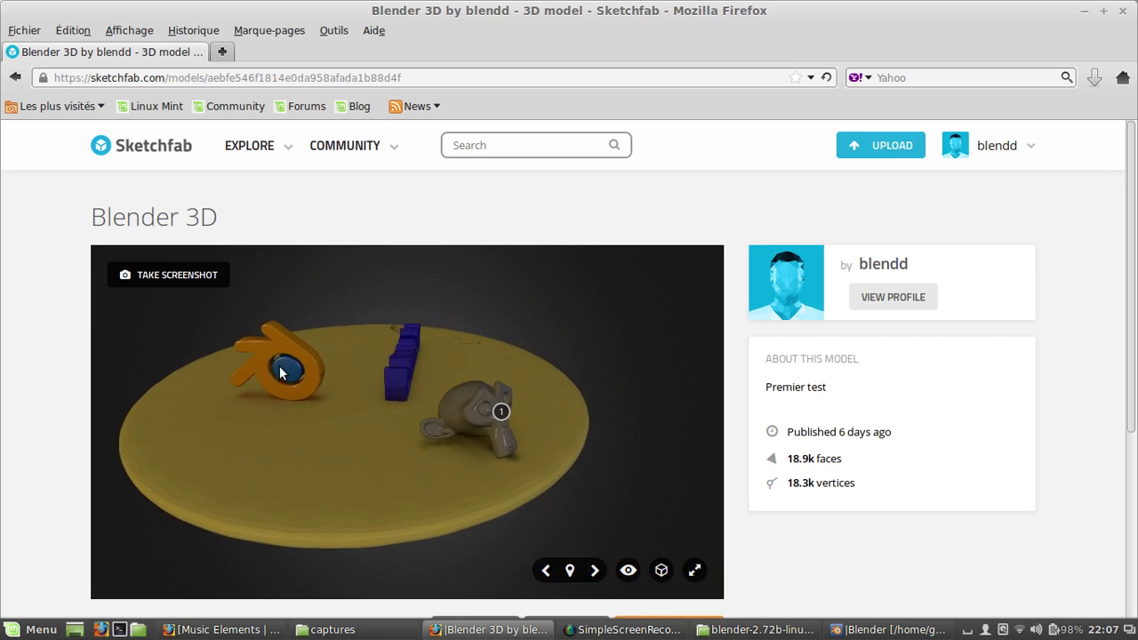
pyautogui.scroll(3, 279, 382)
pyautogui.moveTo(278, 384)
pyautogui.mouseDown()
pyautogui.moveTo(482, 368)
pyautogui.moveTo(334, 404)
pyautogui.moveTo(467, 441)
pyautogui.moveTo(456, 419)
pyautogui.mouseUp()
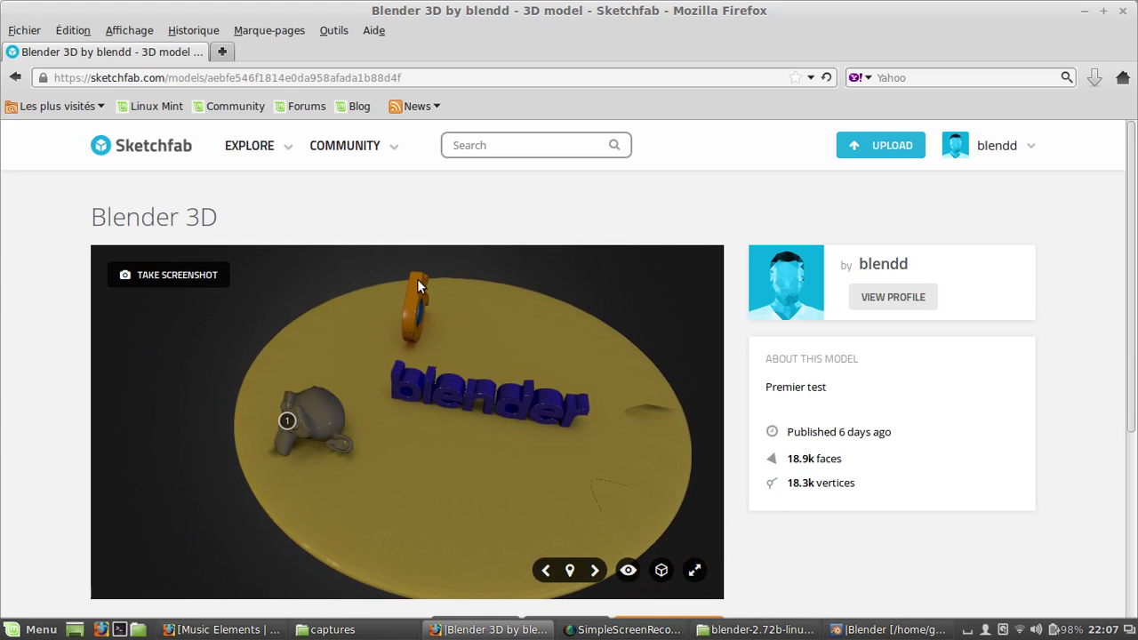
pyautogui.scroll(-3, 792, 508)
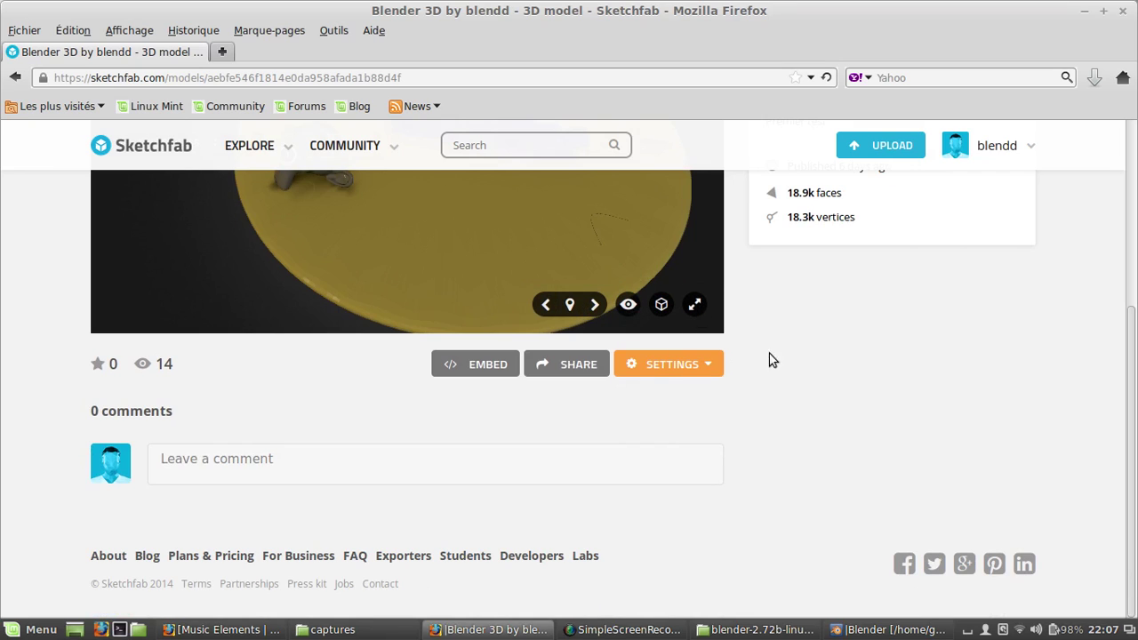
pyautogui.click(627, 305)
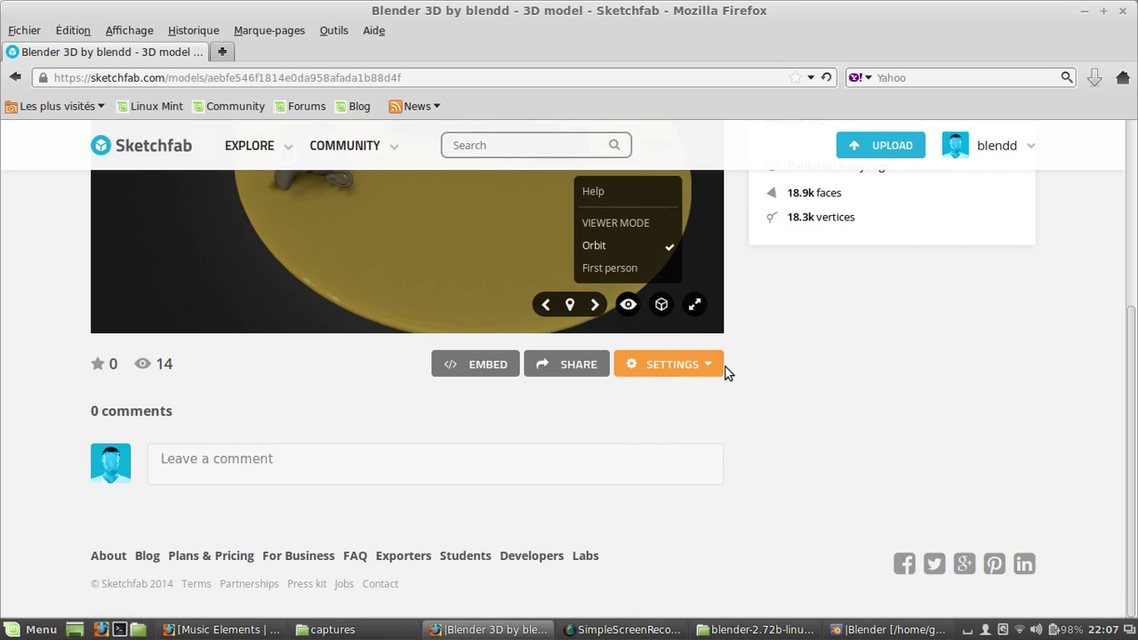
pyautogui.scroll(3, 785, 309)
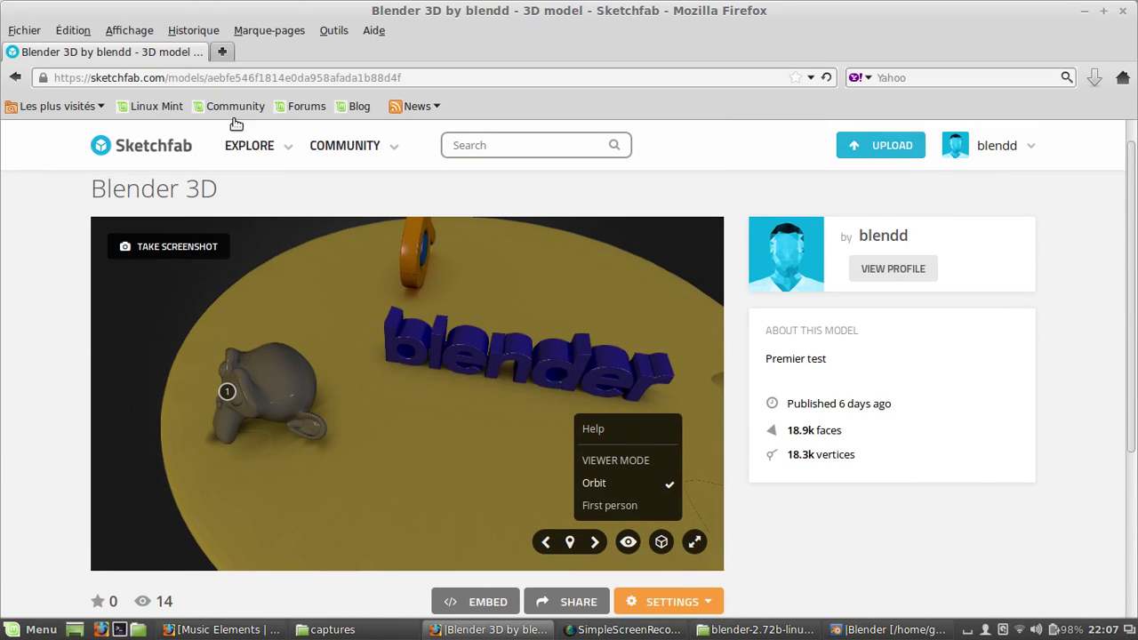
# - Open Sketchfab's popular models page and browse through this week's models
pyautogui.click(153, 145)
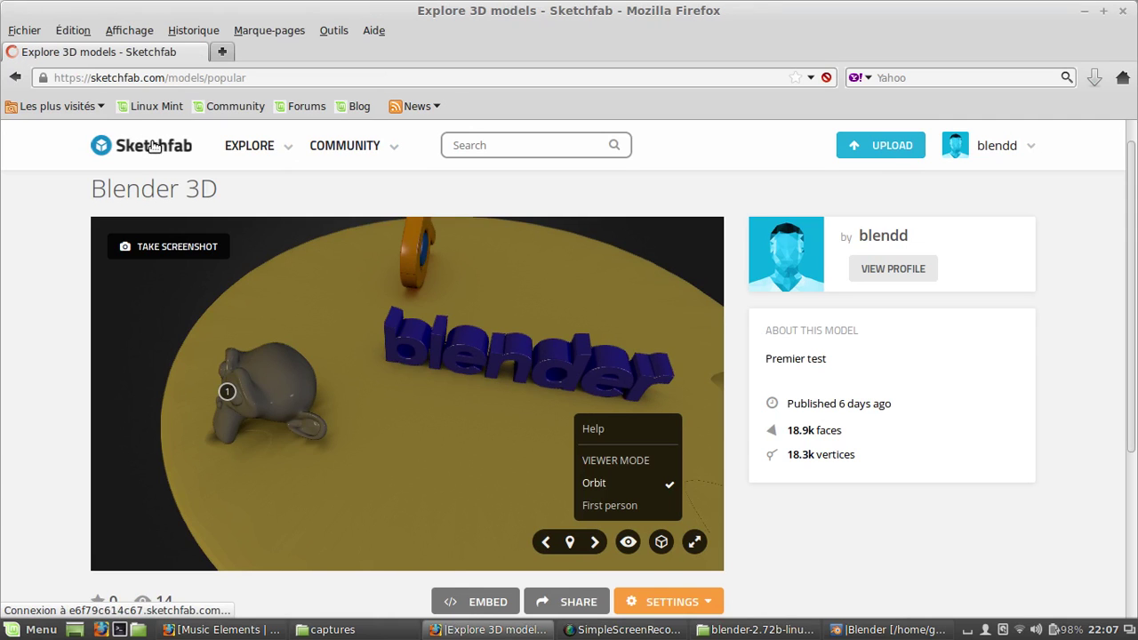
pyautogui.scroll(-3, 600, 391)
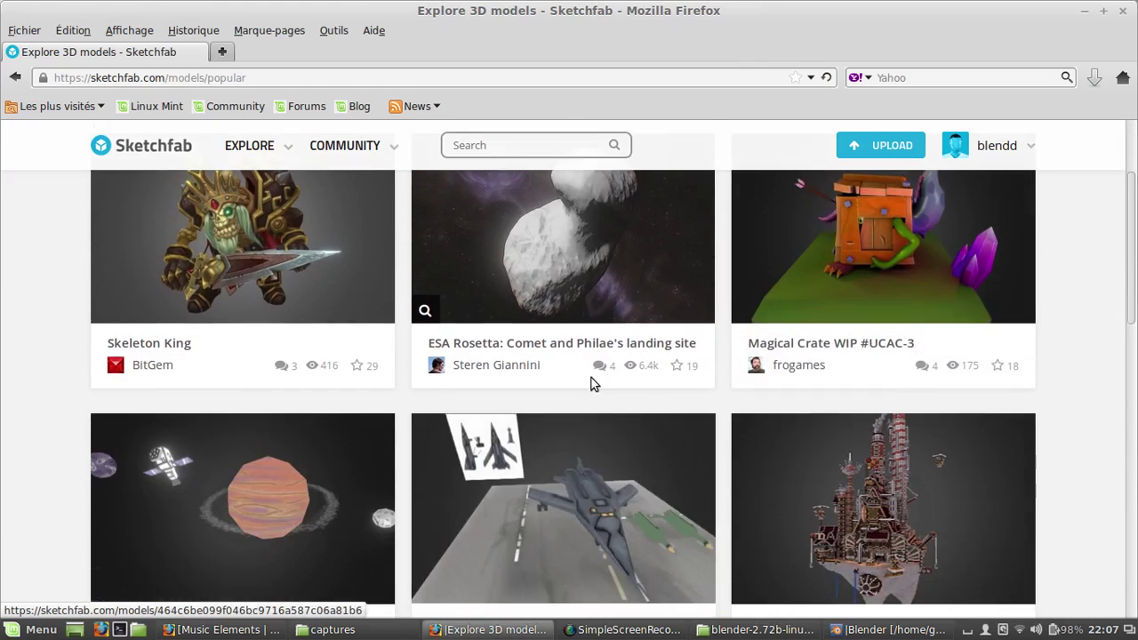
pyautogui.scroll(-3, 591, 391)
pyautogui.scroll(-8, 534, 357)
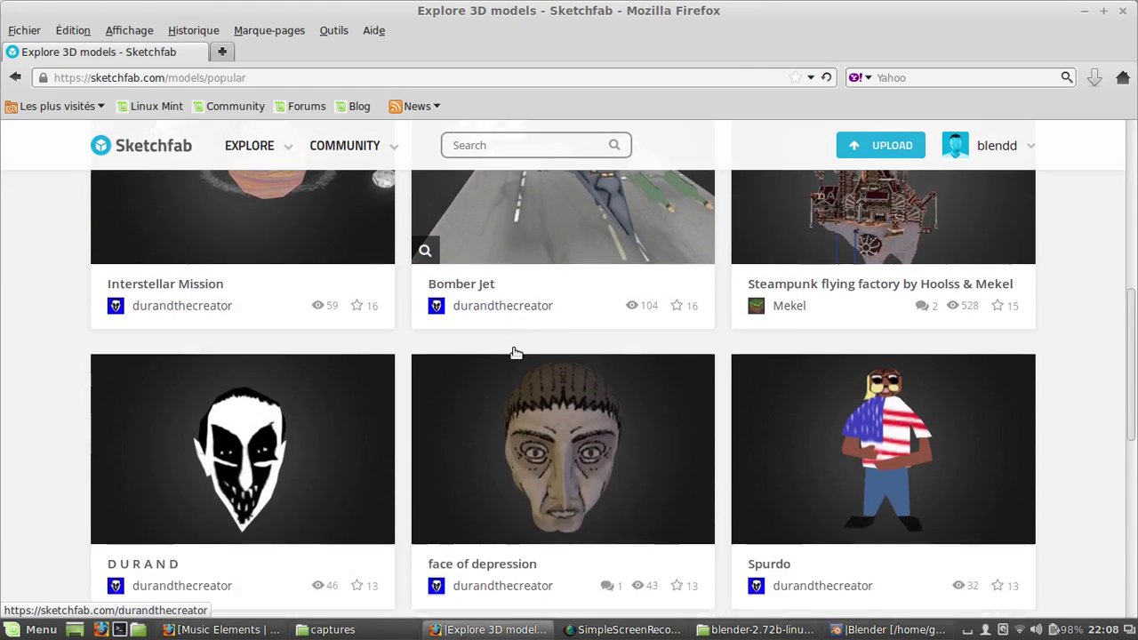
pyautogui.scroll(15, 534, 358)
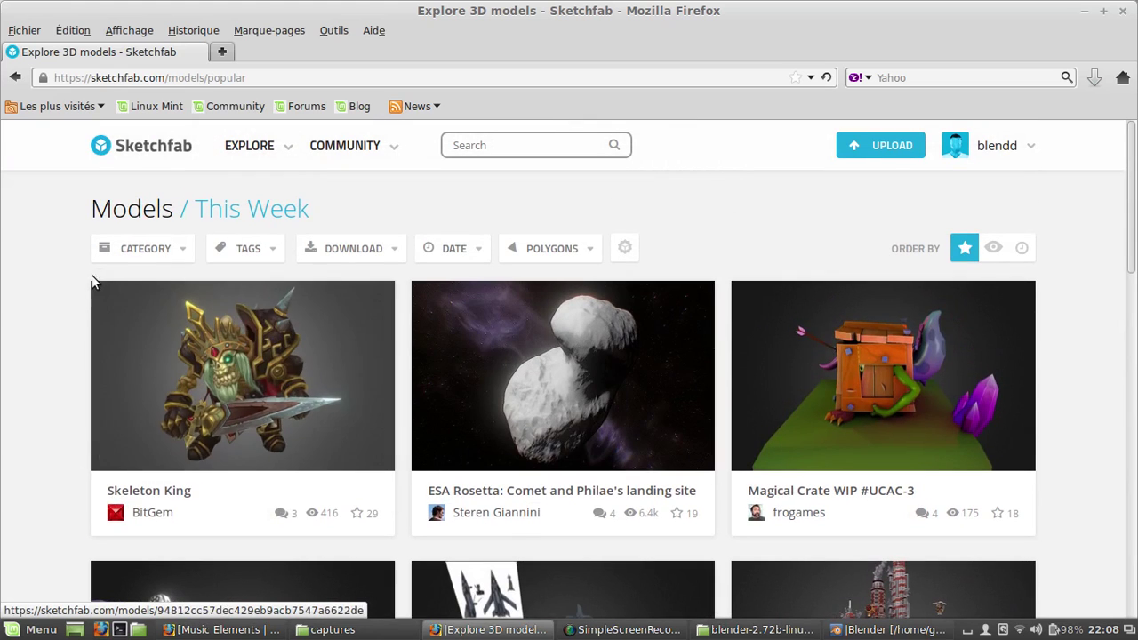
pyautogui.scroll(-3, 190, 382)
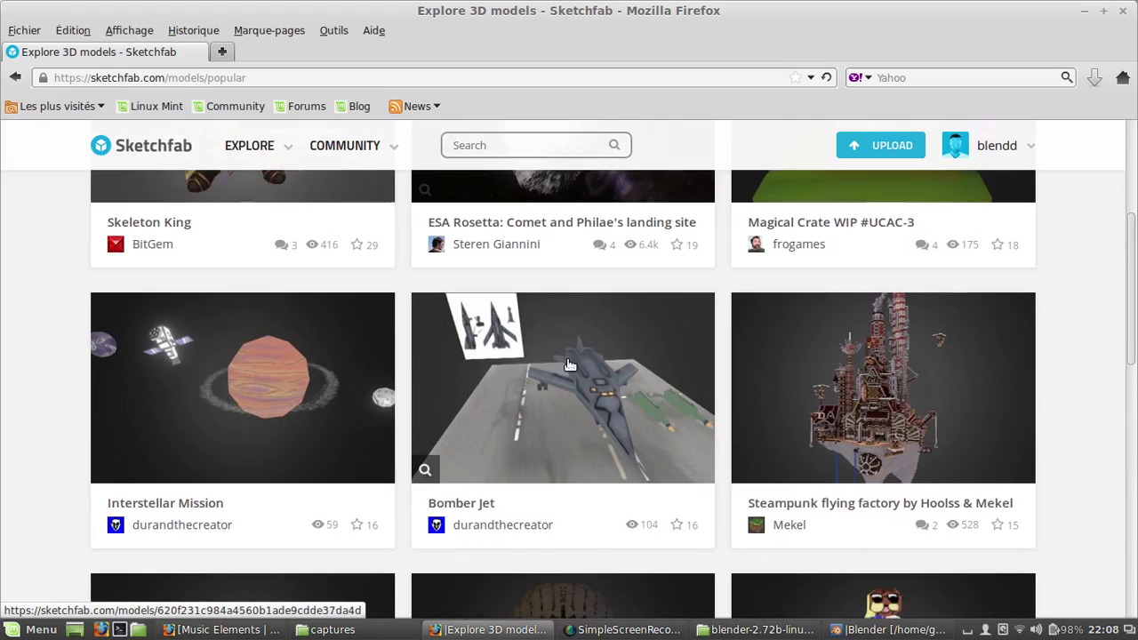
pyautogui.scroll(3, 432, 261)
# - Open the account's own profile page and look over its models and stats
pyautogui.moveTo(978, 147)
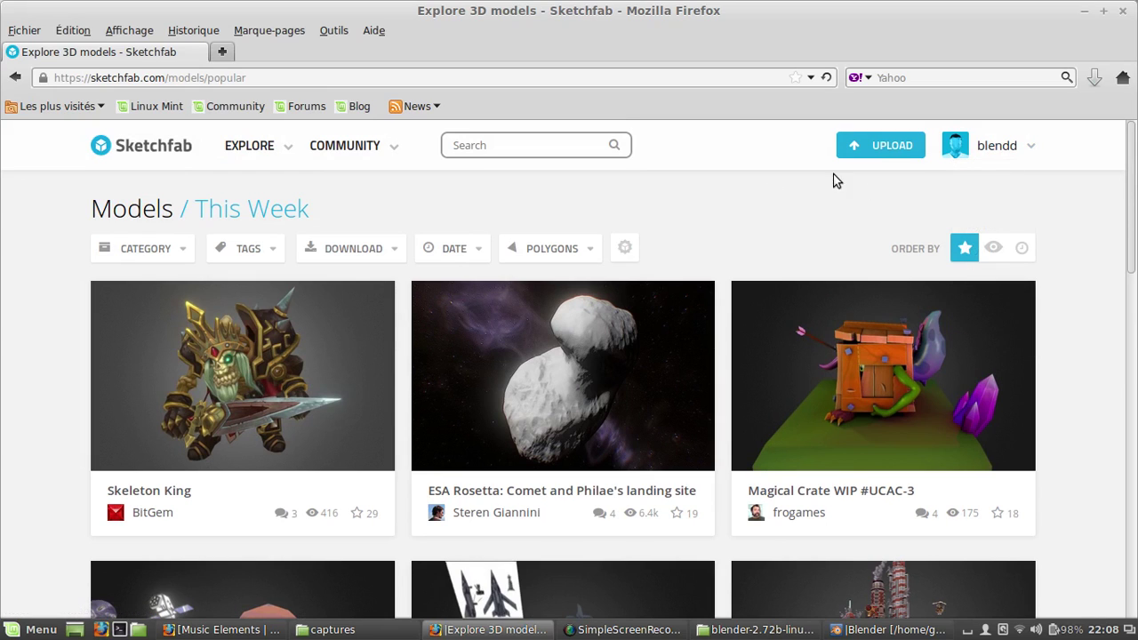
pyautogui.moveTo(1023, 156)
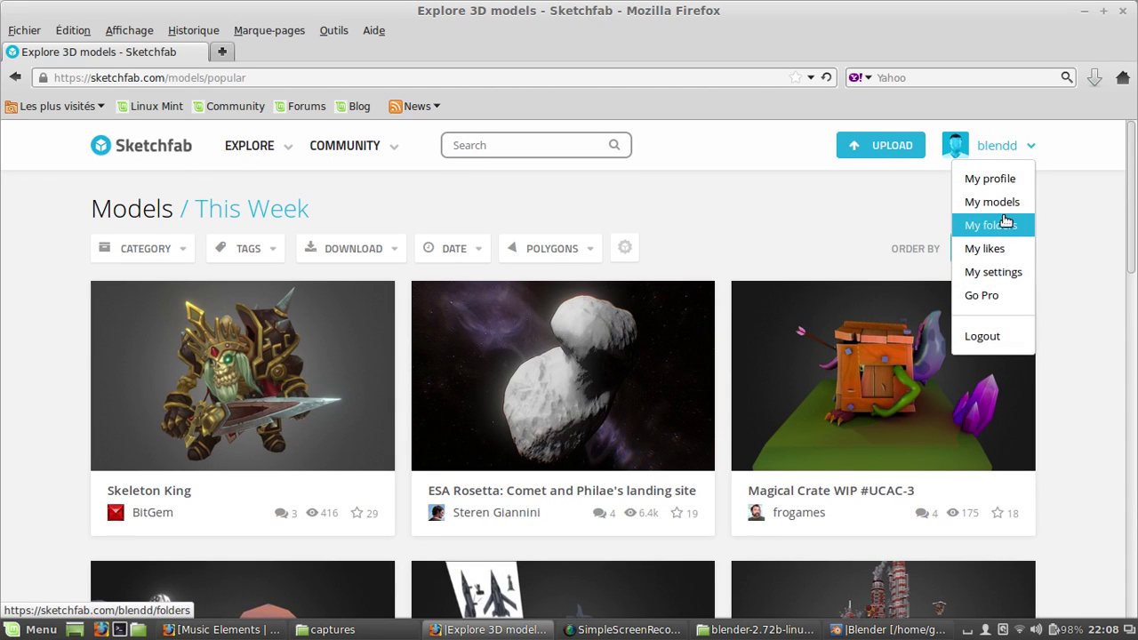
pyautogui.click(998, 187)
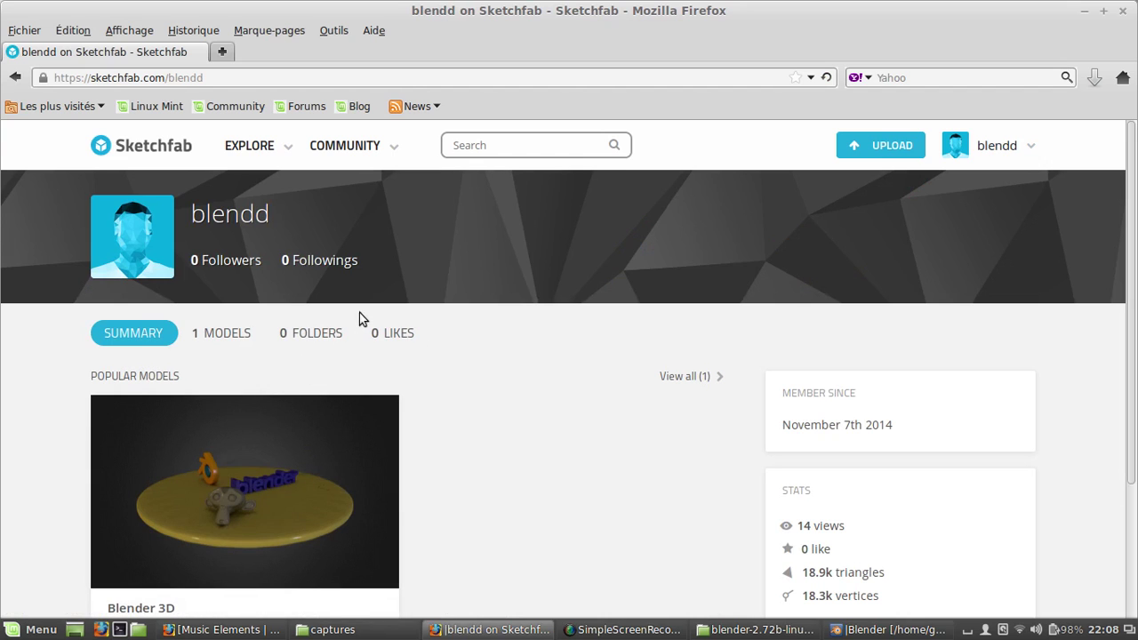
pyautogui.scroll(-4, 654, 341)
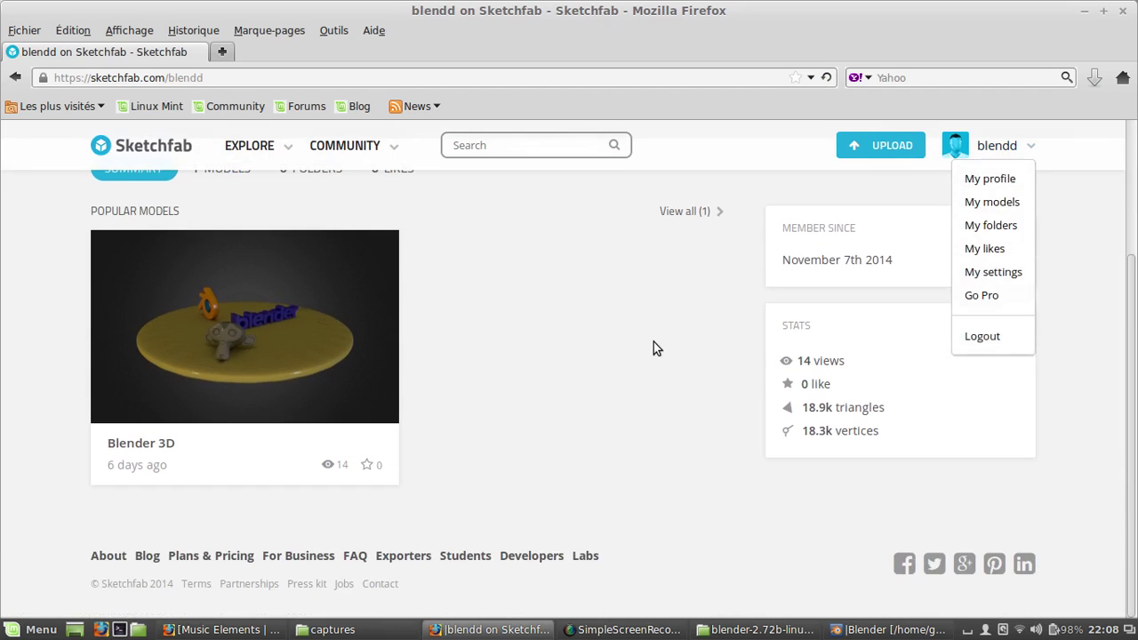
pyautogui.scroll(4, 815, 236)
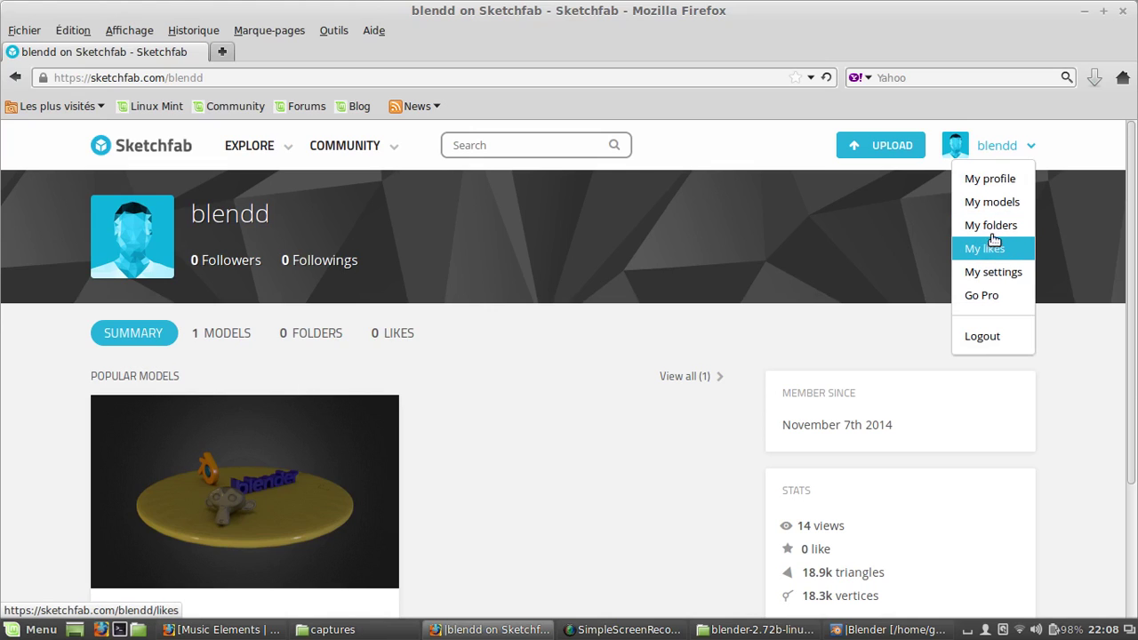
# - Look through the account's profile settings, open the Password & API settings and highlight the whole API token
pyautogui.click(993, 272)
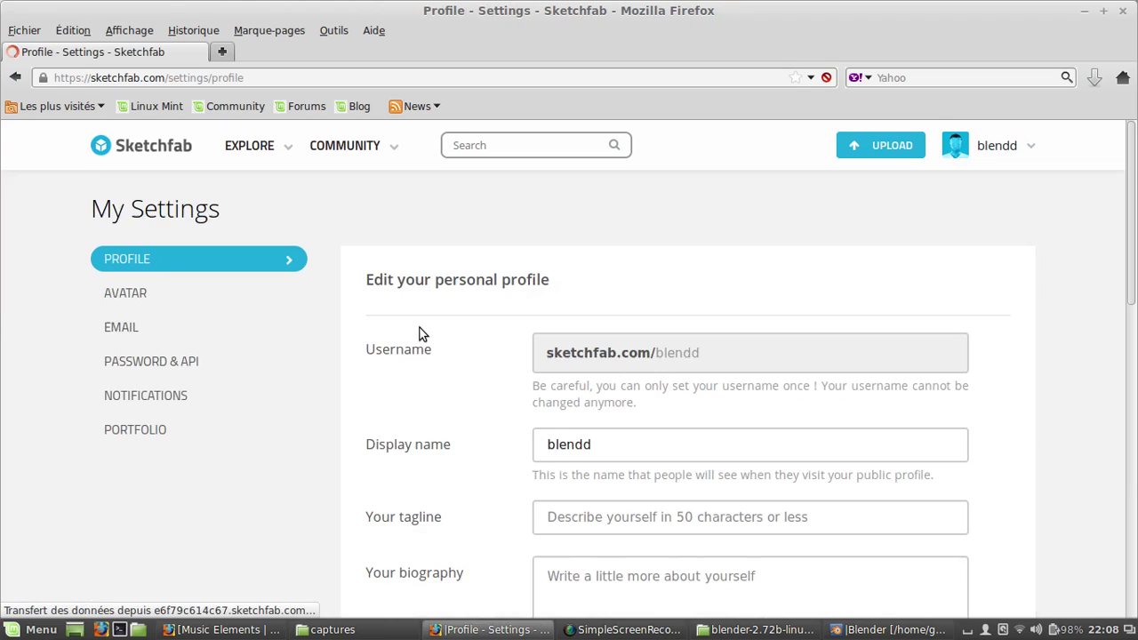
pyautogui.scroll(-8, 598, 381)
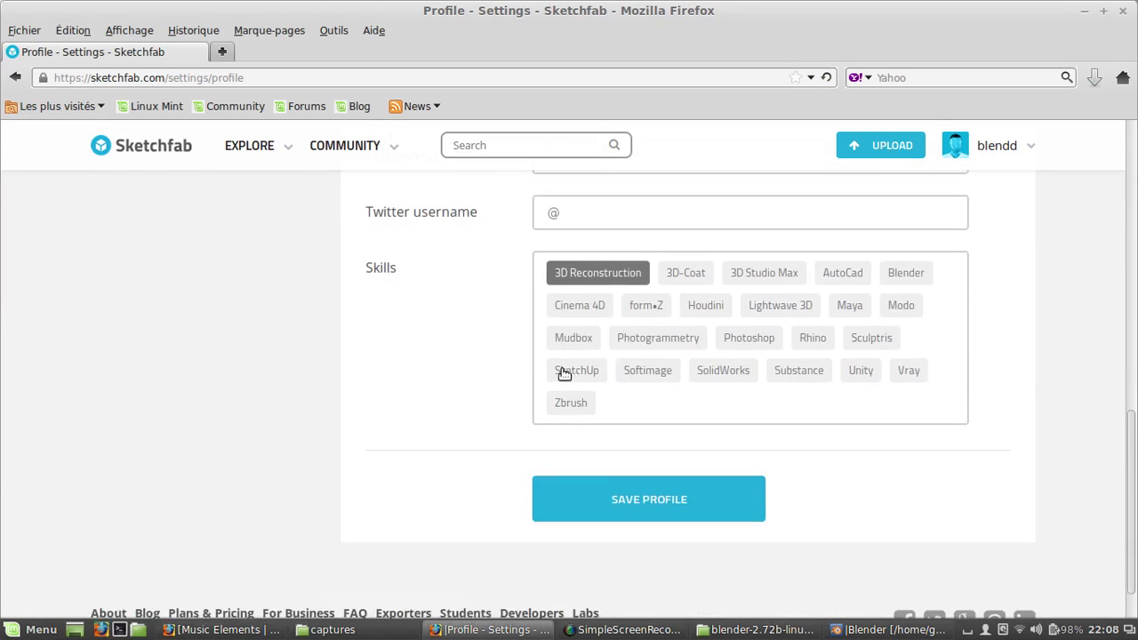
pyautogui.scroll(8, 563, 373)
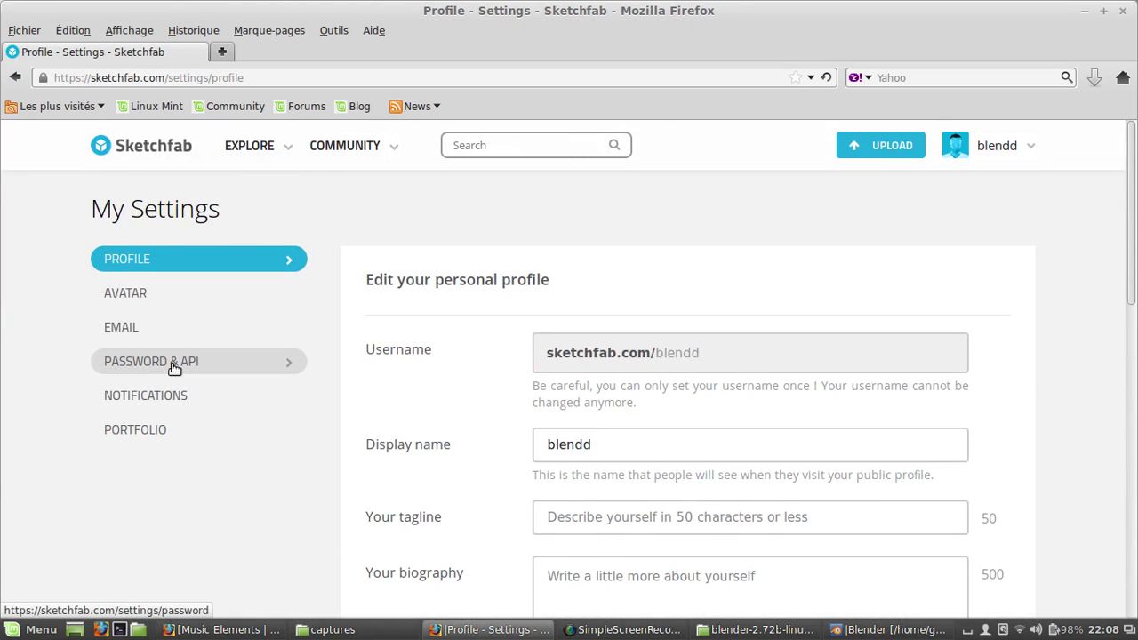
pyautogui.click(175, 362)
pyautogui.scroll(-4, 559, 409)
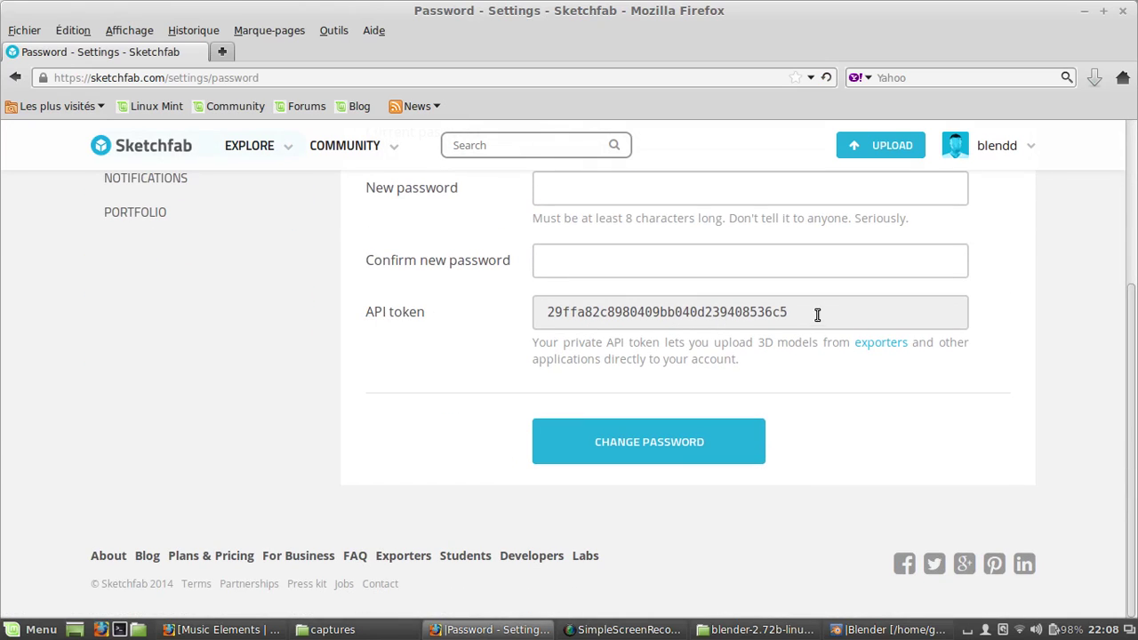
pyautogui.moveTo(795, 309); pyautogui.dragTo(527, 307)
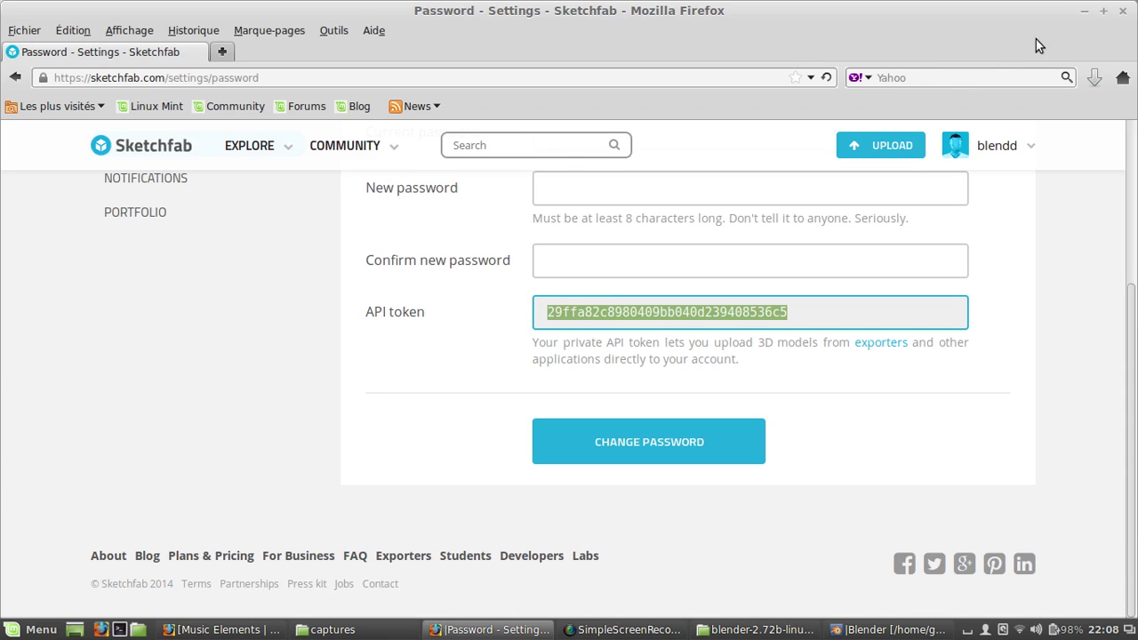
# - Switch back to Blender and examine the volcano scene from a higher, closer viewpoint
pyautogui.moveTo(827, 54); pyautogui.dragTo(605, 244)
pyautogui.click(889, 206)
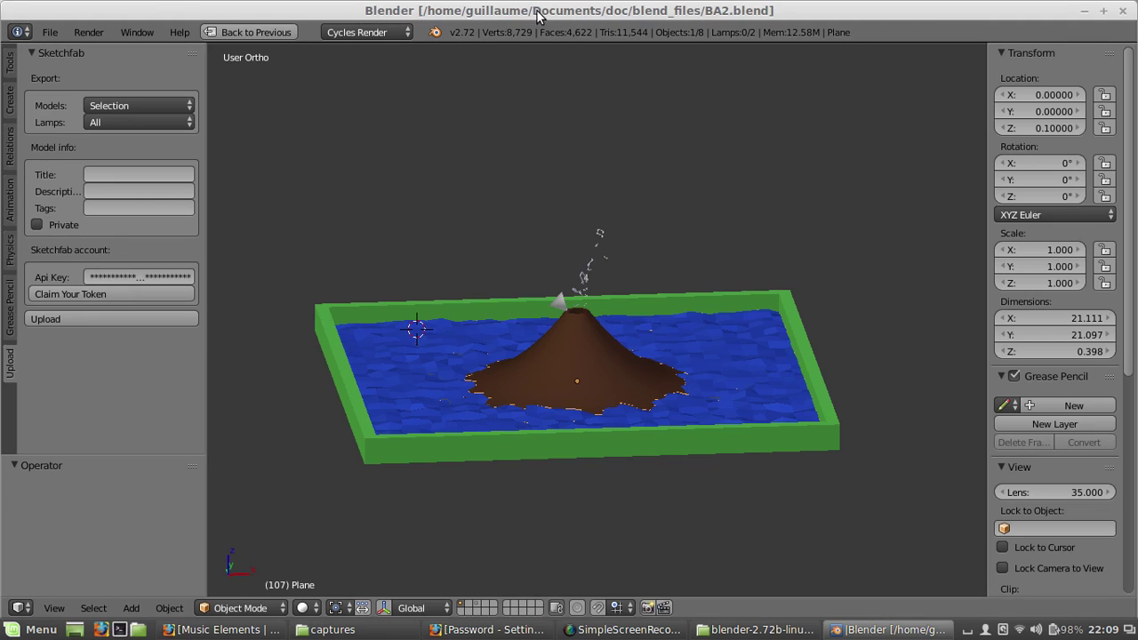
pyautogui.moveTo(579, 359); pyautogui.dragTo(538, 379, button='middle')
pyautogui.scroll(3, 564, 418)
pyautogui.scroll(-2, 549, 404)
pyautogui.scroll(2, 568, 373)
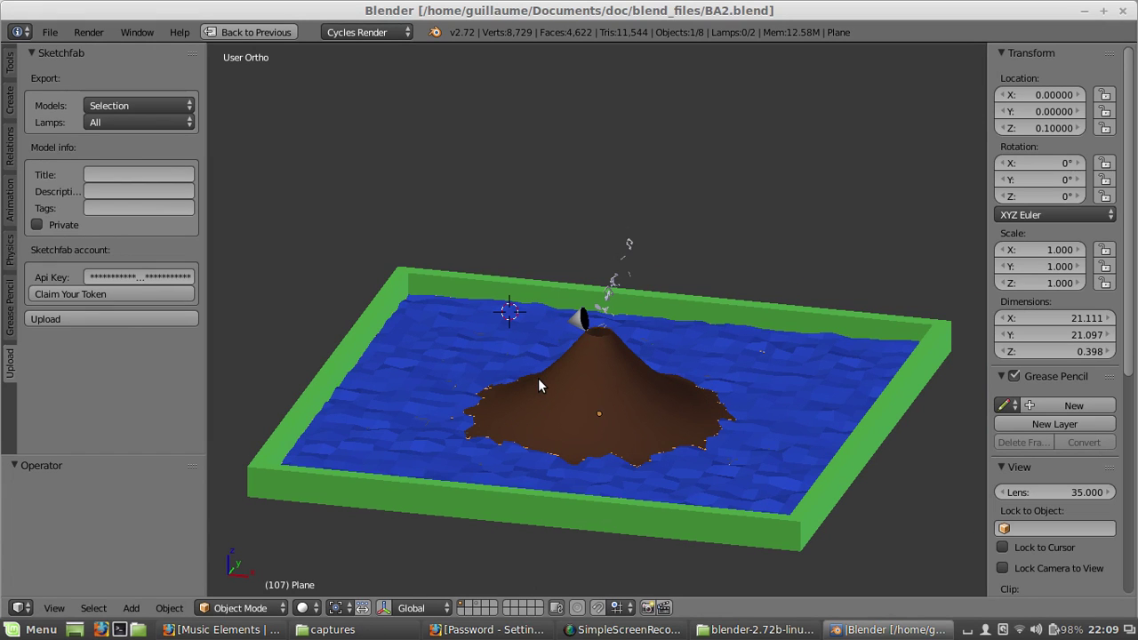
# - Put the sea plane in Edit Mode, restore the full layout and replace the node editor with the UV/Image Editor
pyautogui.press('Tab')
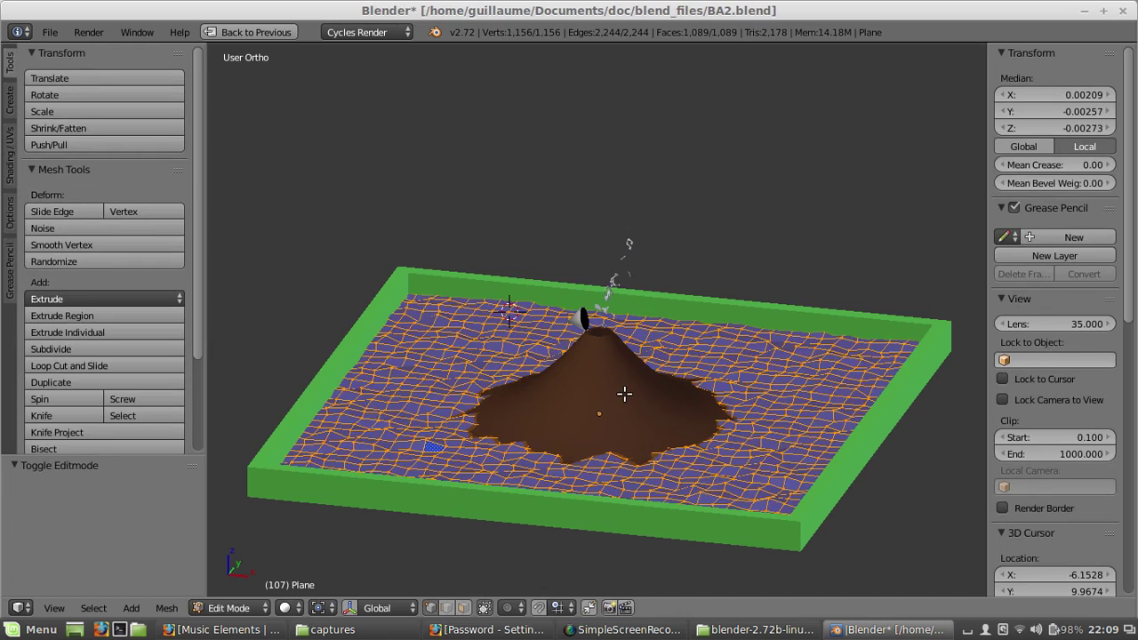
pyautogui.keyDown('shift'); pyautogui.moveTo(759, 373); pyautogui.dragTo(742, 378, button='middle'); pyautogui.keyUp('shift')
pyautogui.hotkey('ctrl', 'Up')
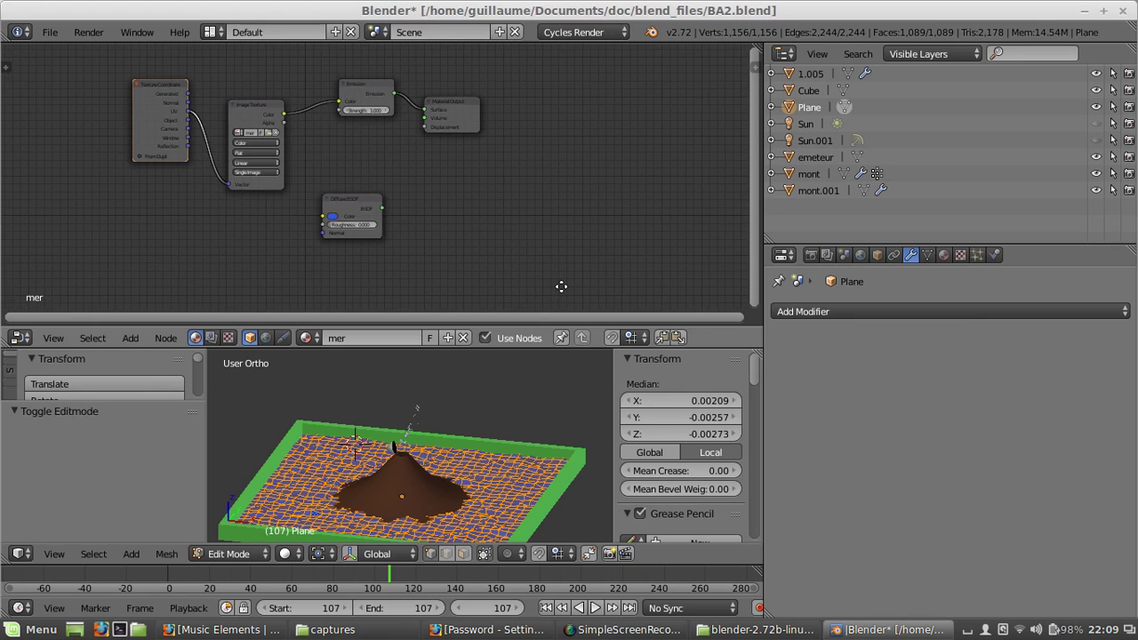
pyautogui.click(20, 338)
pyautogui.click(67, 208)
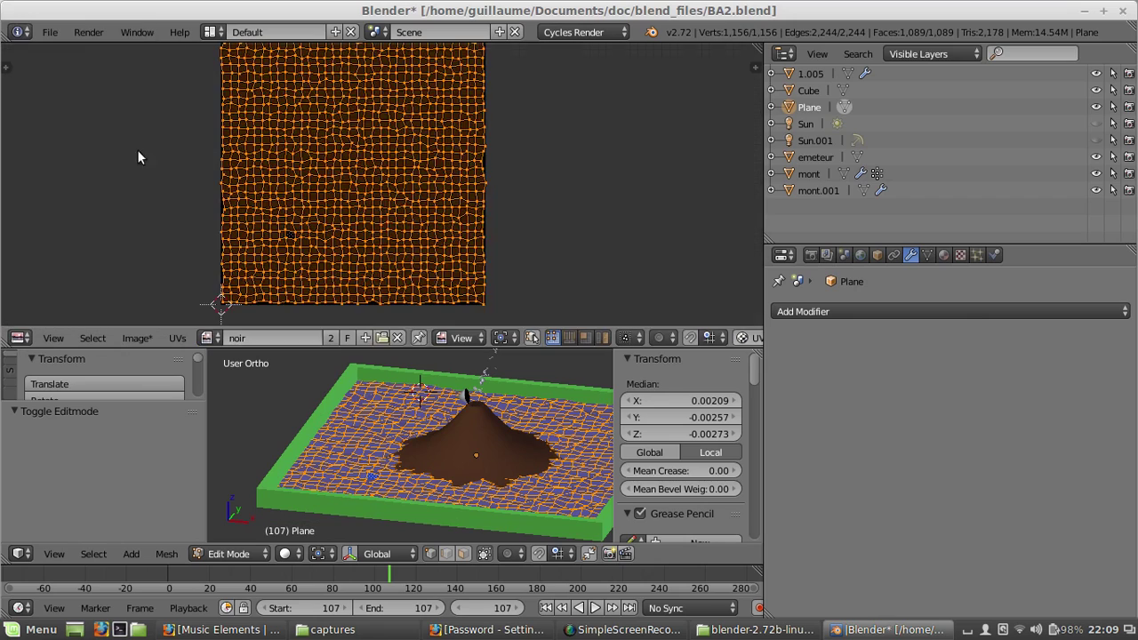
pyautogui.scroll(-4, 205, 164)
pyautogui.scroll(4, 325, 186)
# - Return the sea plane to Object Mode, reselect it and enter Edit Mode again
pyautogui.press('Tab')
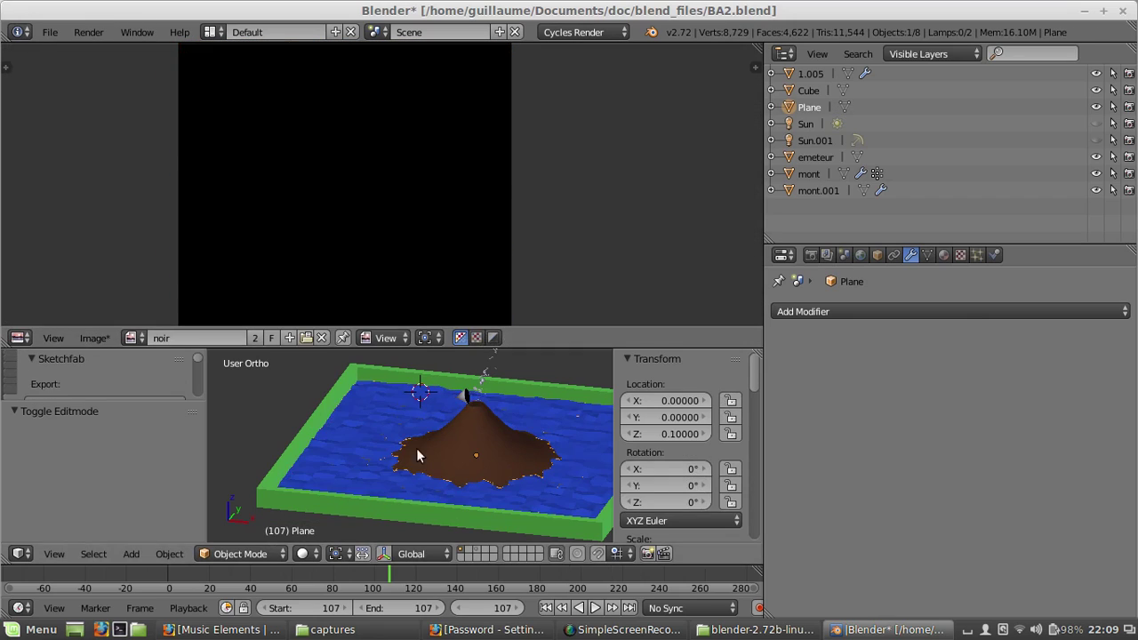
pyautogui.press('Tab')
pyautogui.press('Tab')
pyautogui.press('Tab')
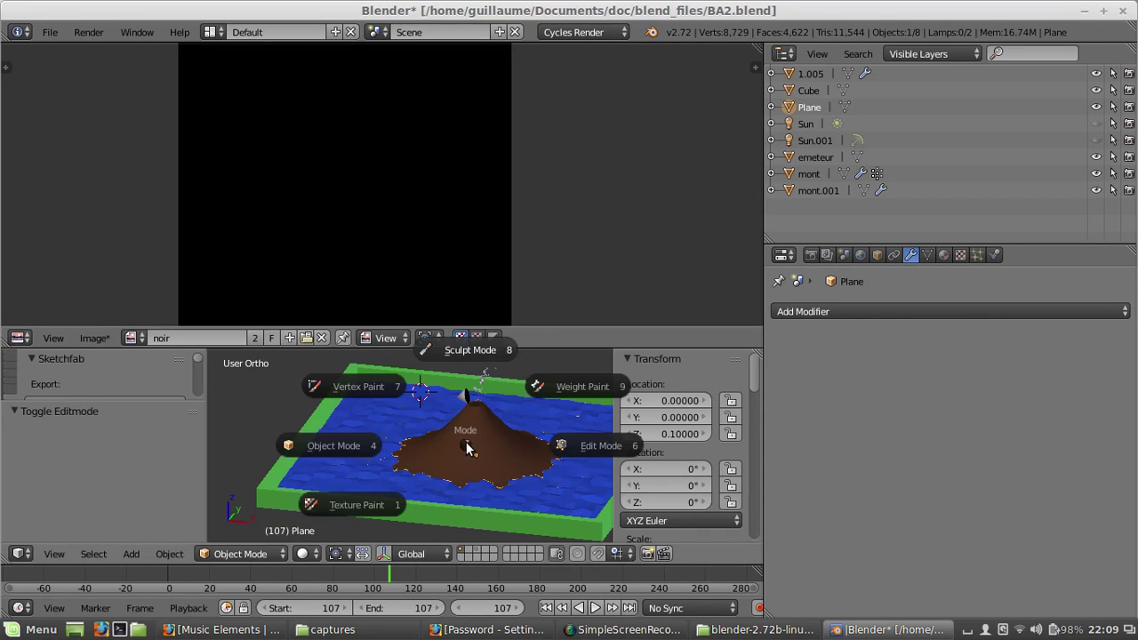
pyautogui.press('Escape')
pyautogui.rightClick(347, 459)
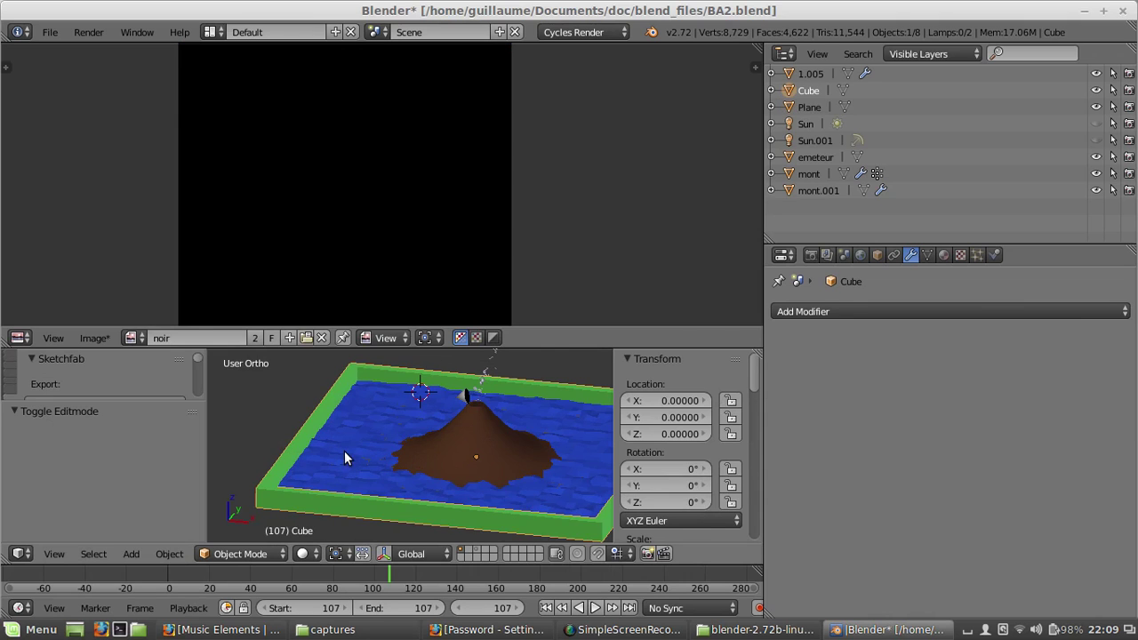
pyautogui.rightClick(346, 453)
pyautogui.press('Tab')
pyautogui.click(559, 442)
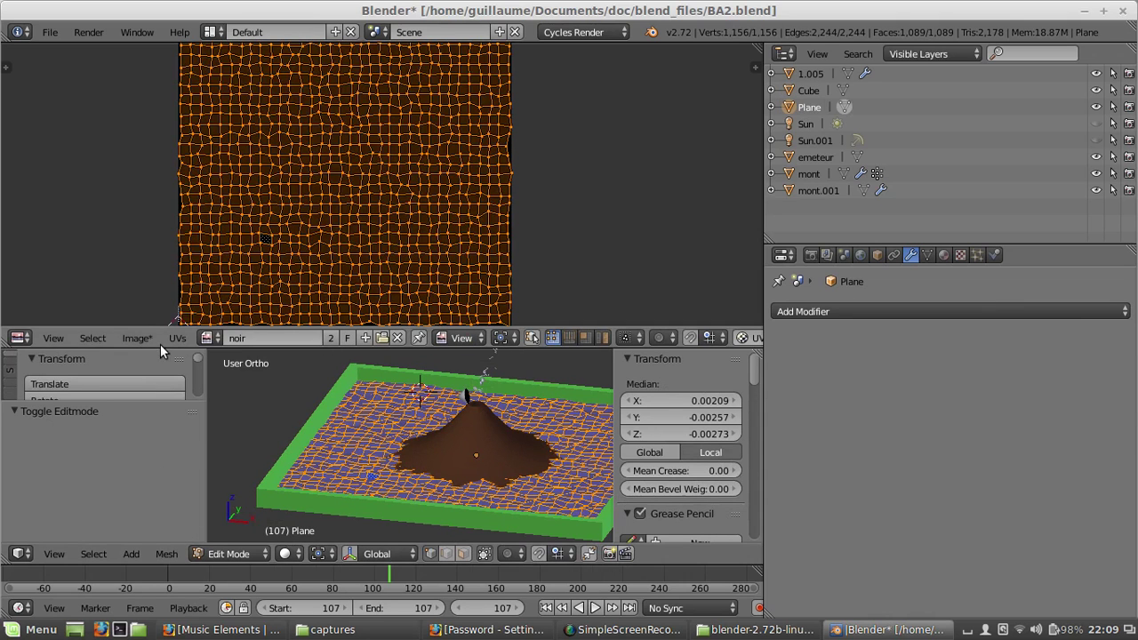
# - Display the mer image behind the sea plane's UV layout and maximize the UV/Image Editor
pyautogui.click(207, 338)
pyautogui.click(258, 380)
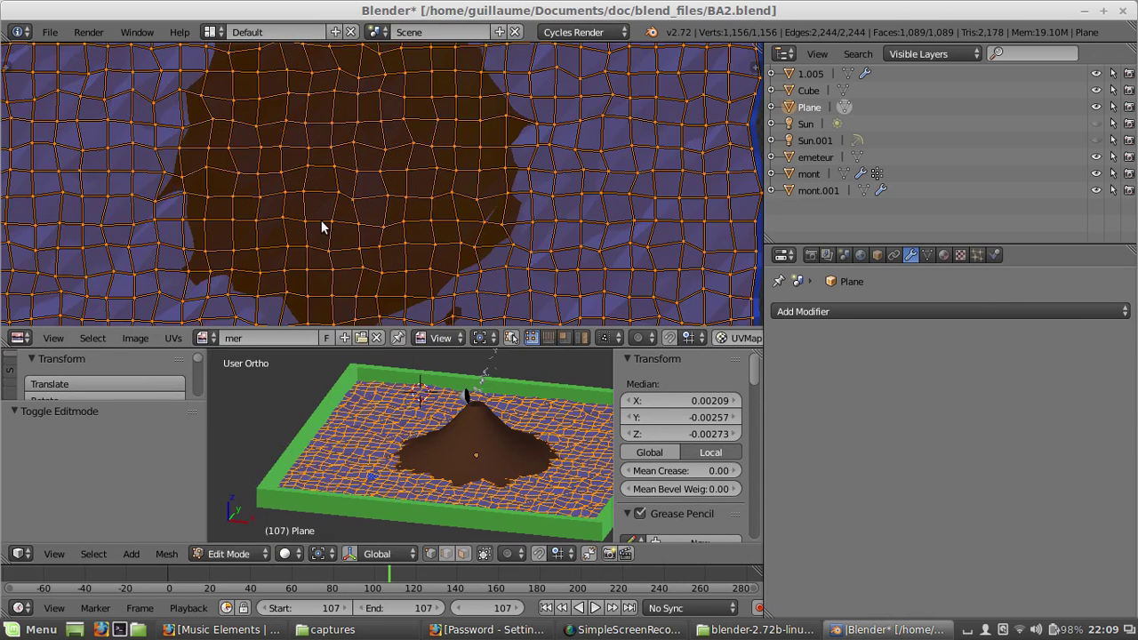
pyautogui.scroll(-3, 321, 220)
pyautogui.hotkey('ctrl', 'Up')
pyautogui.moveTo(512, 250); pyautogui.dragTo(523, 234, button='middle')
pyautogui.scroll(2, 496, 323)
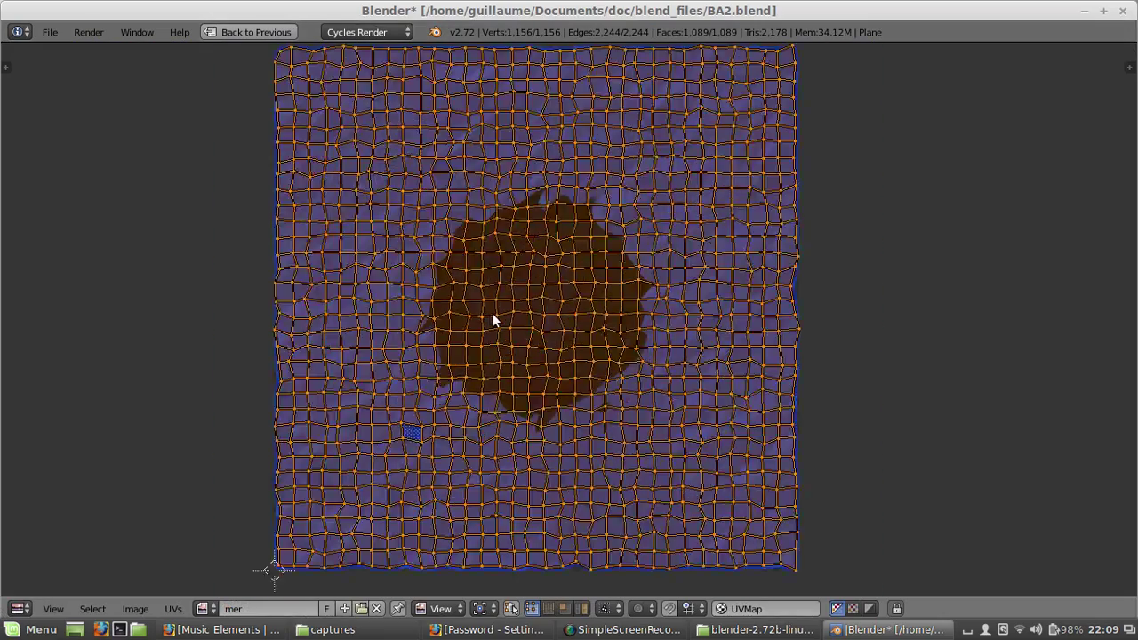
# - Leave Edit Mode to show the mer texture without its UV mesh, and restore the full layout
pyautogui.press('Tab')
pyautogui.scroll(-1, 436, 318)
pyautogui.hotkey('ctrl', 'Up')
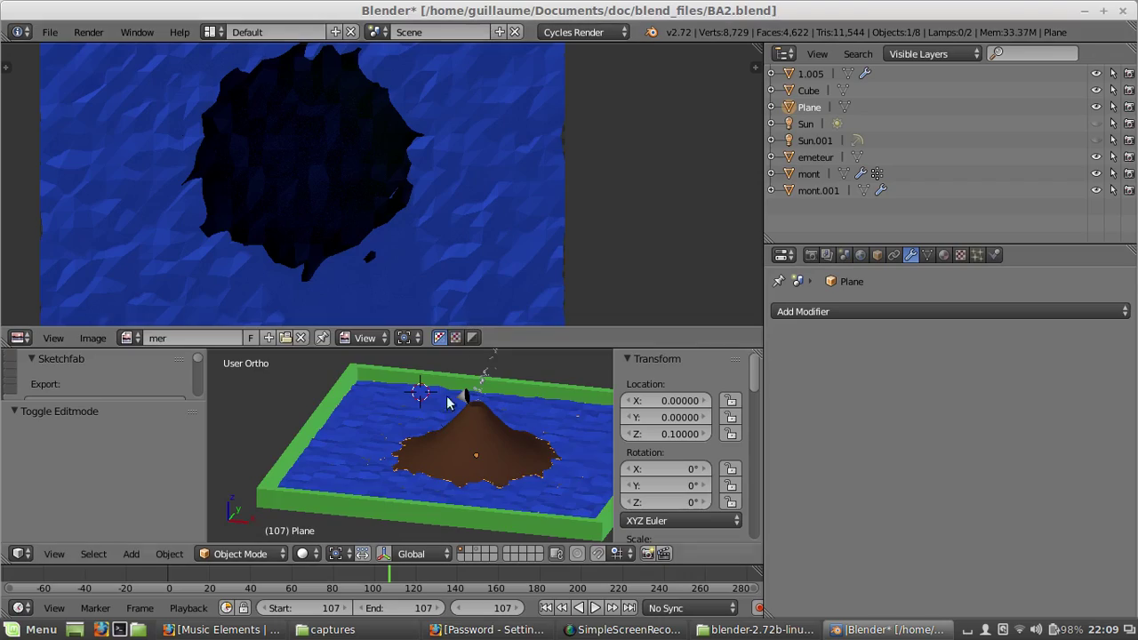
# - Reload the start-up file without saving the volcano scene and put the default cube in Edit Mode
pyautogui.hotkey('ctrl', 'n')
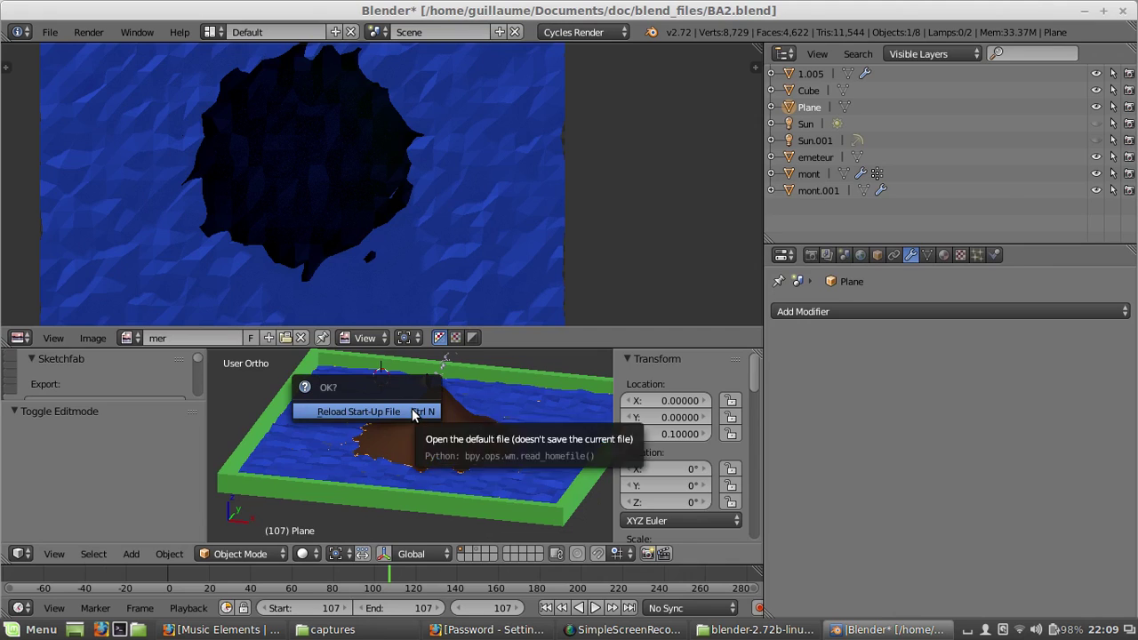
pyautogui.click(411, 408)
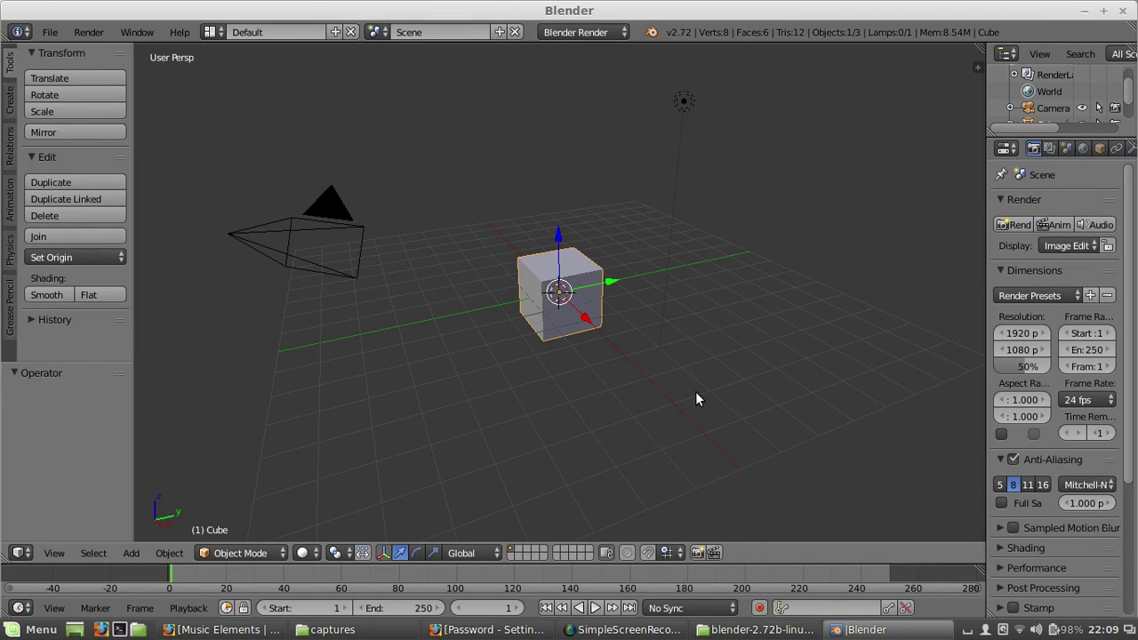
pyautogui.press('Tab')
pyautogui.moveTo(755, 338); pyautogui.dragTo(686, 320, button='middle')
pyautogui.press('g')
pyautogui.press('1')
pyautogui.press('Escape')
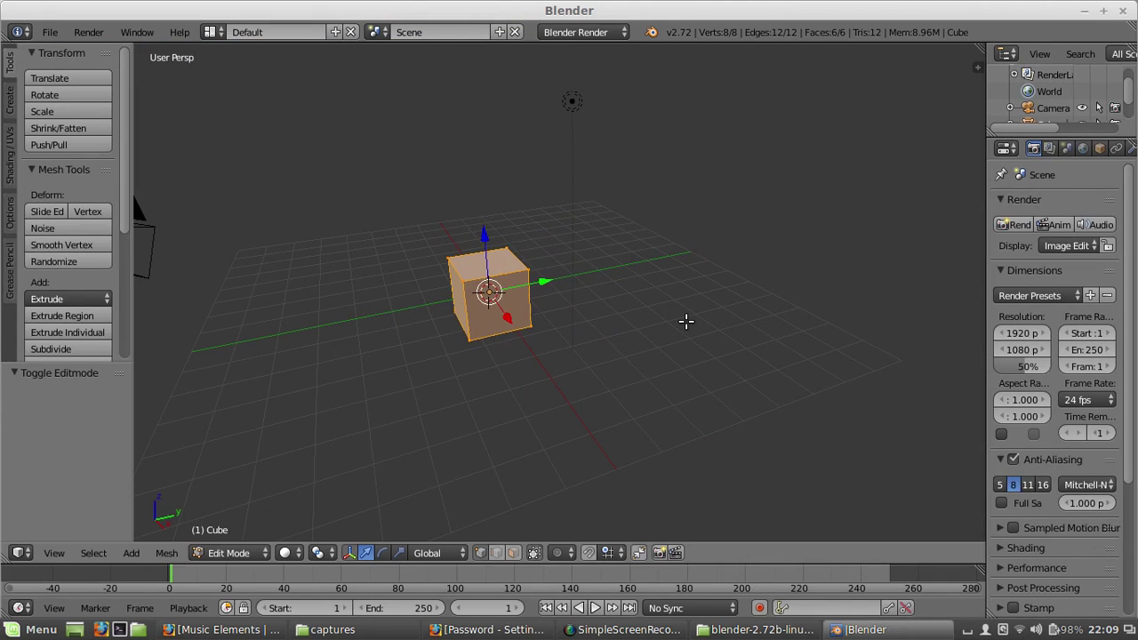
# - Raise the cube's mesh 1 unit along Z, hide the 3D manipulator and return to Object Mode
pyautogui.press('g')
pyautogui.press('z')
pyautogui.press('1')
pyautogui.press('Return')
pyautogui.press('Tab')
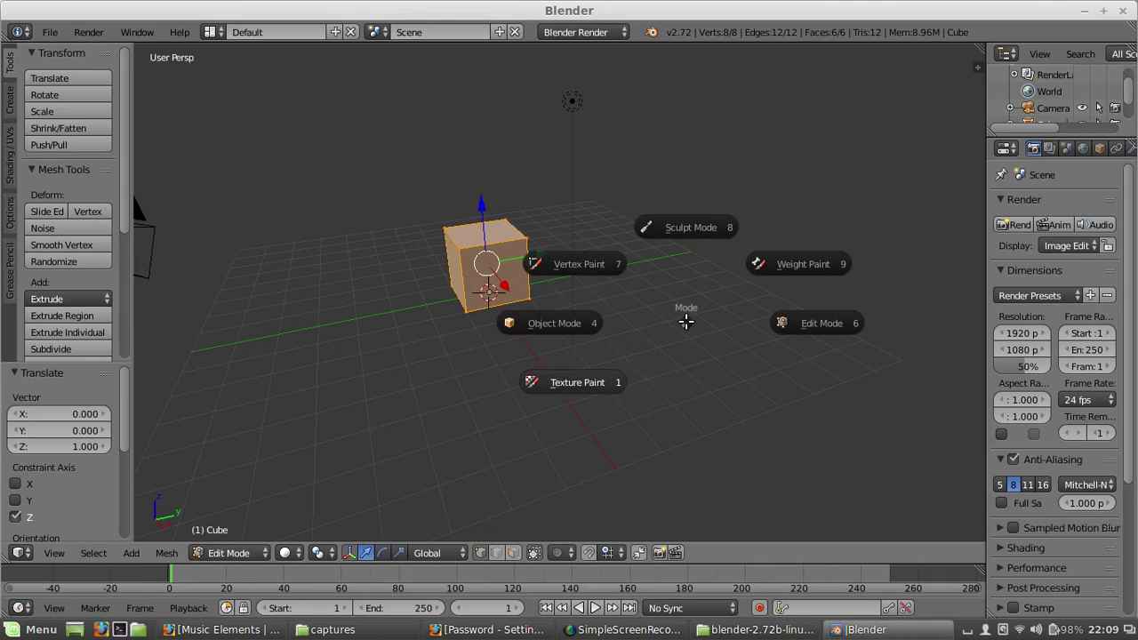
pyautogui.hotkey('ctrl', 'space')
pyautogui.moveTo(508, 190); pyautogui.dragTo(532, 283, button='middle')
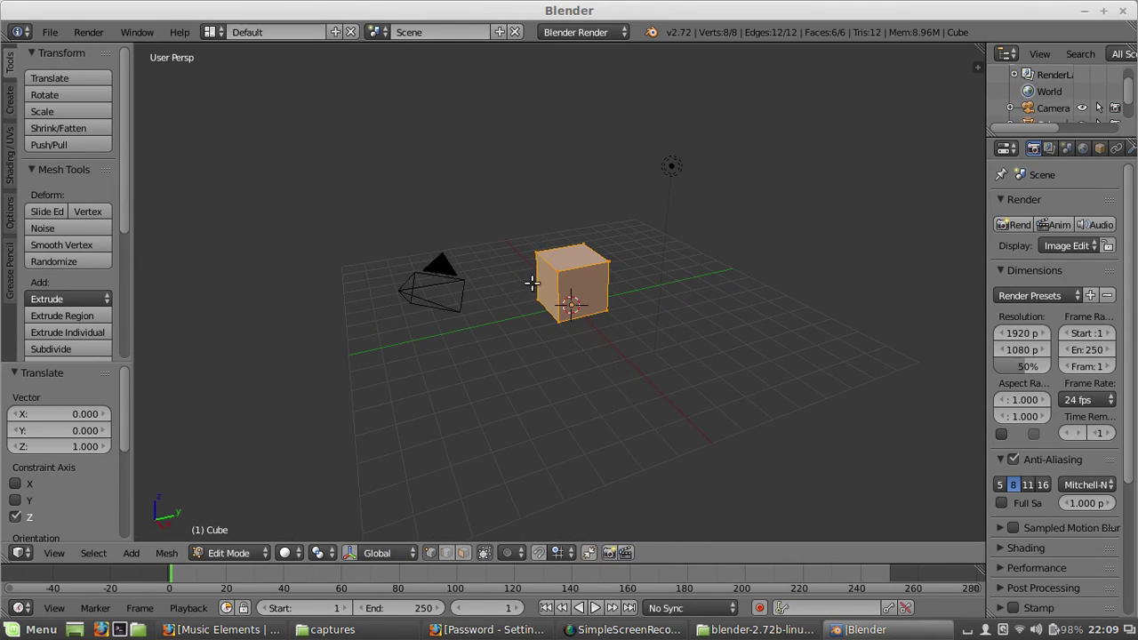
pyautogui.press('Tab')
# - Delete the camera from the scene
pyautogui.rightClick(434, 301)
pyautogui.press('x')
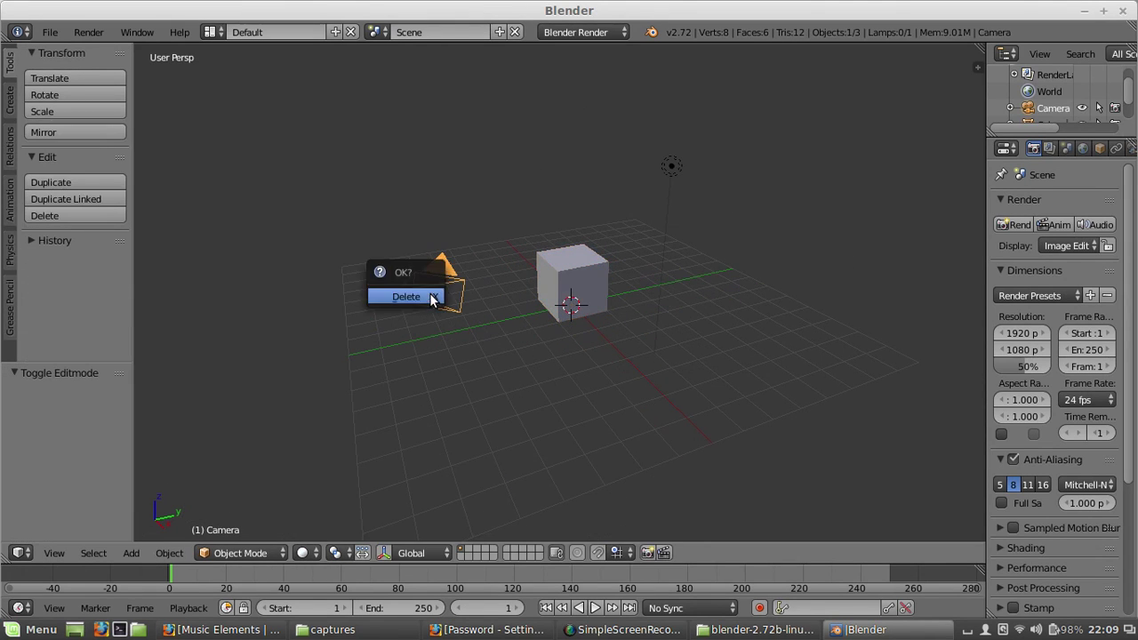
pyautogui.click(433, 297)
pyautogui.rightClick(672, 166)
pyautogui.moveTo(549, 305); pyautogui.dragTo(587, 310, button='middle')
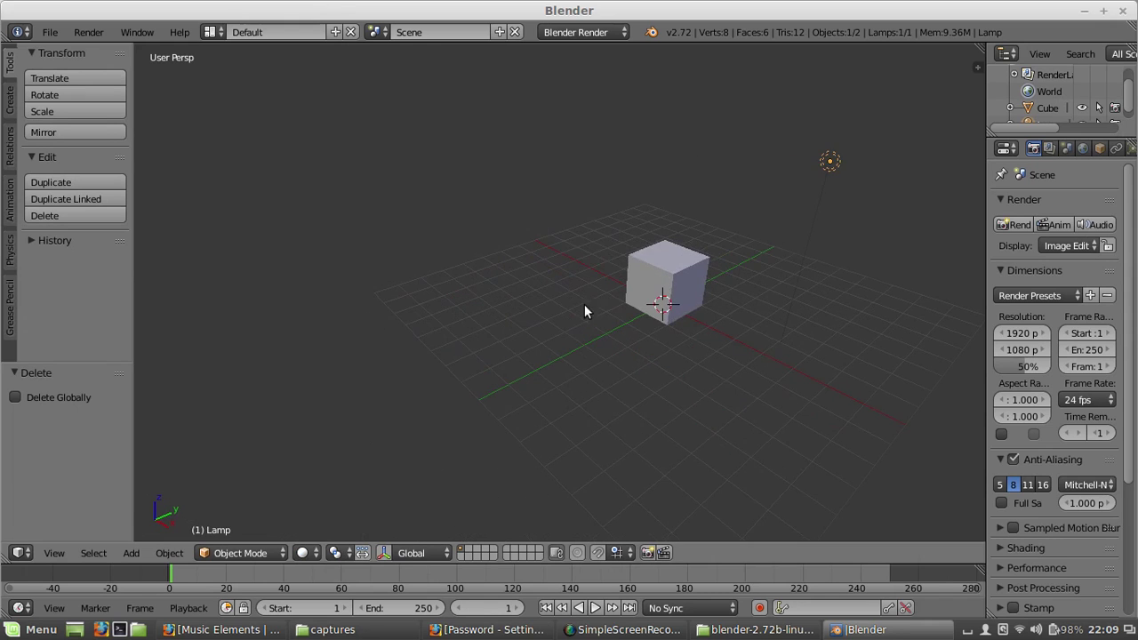
# - Add a ground plane under the cube, scale it up about 7.44 times and apply its scale
pyautogui.rightClick(647, 280)
pyautogui.moveTo(647, 281); pyautogui.dragTo(559, 264, button='middle')
pyautogui.hotkey('shift', 'a')
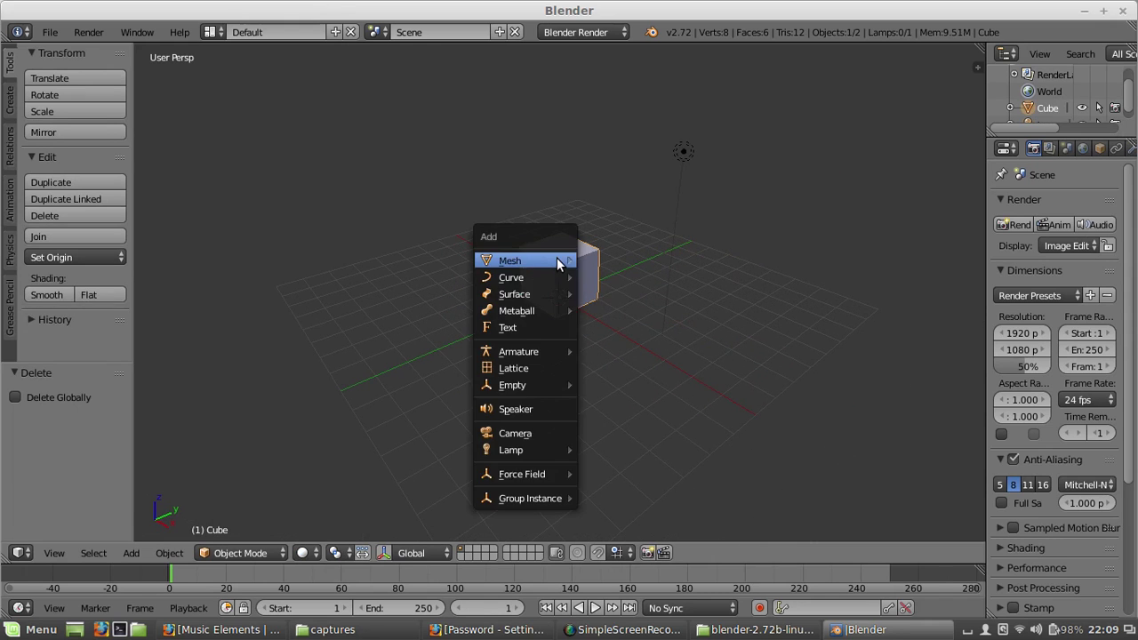
pyautogui.moveTo(561, 260)
pyautogui.click(663, 260)
pyautogui.press('s')
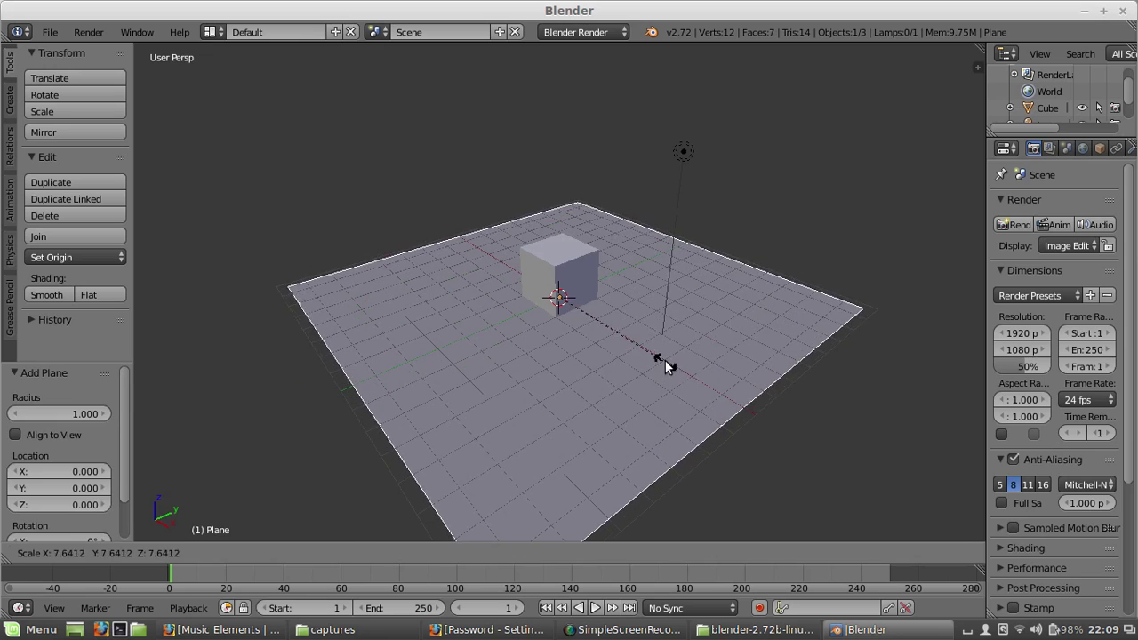
pyautogui.click(665, 360)
pyautogui.hotkey('ctrl', 'a')
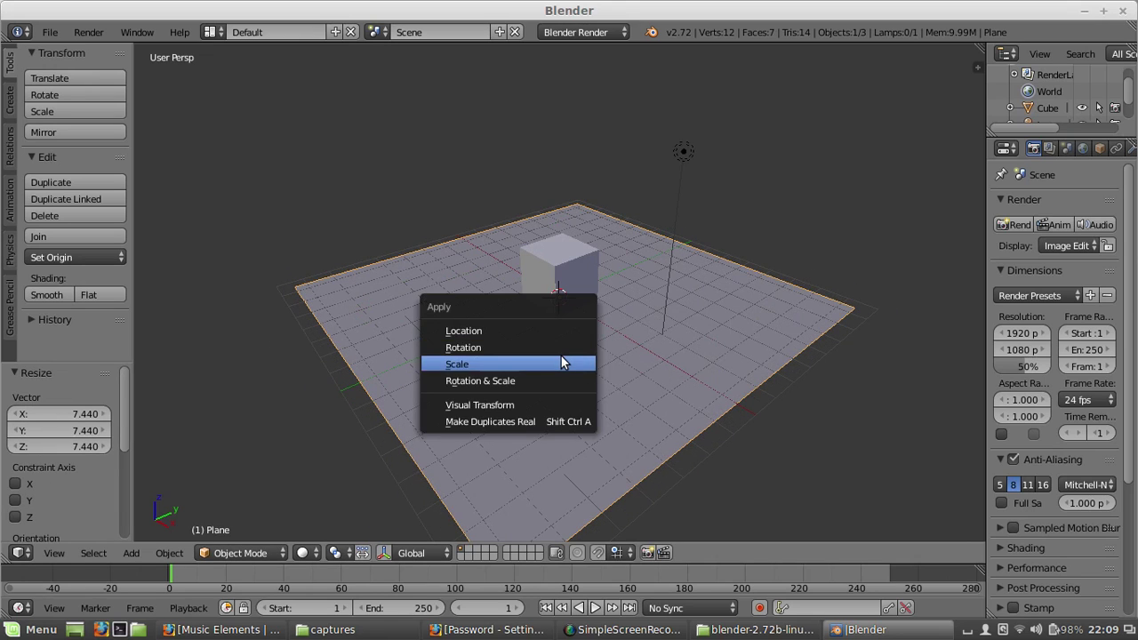
pyautogui.click(564, 364)
# - Reselect the cube and switch the render engine to Cycles Render
pyautogui.rightClick(553, 276)
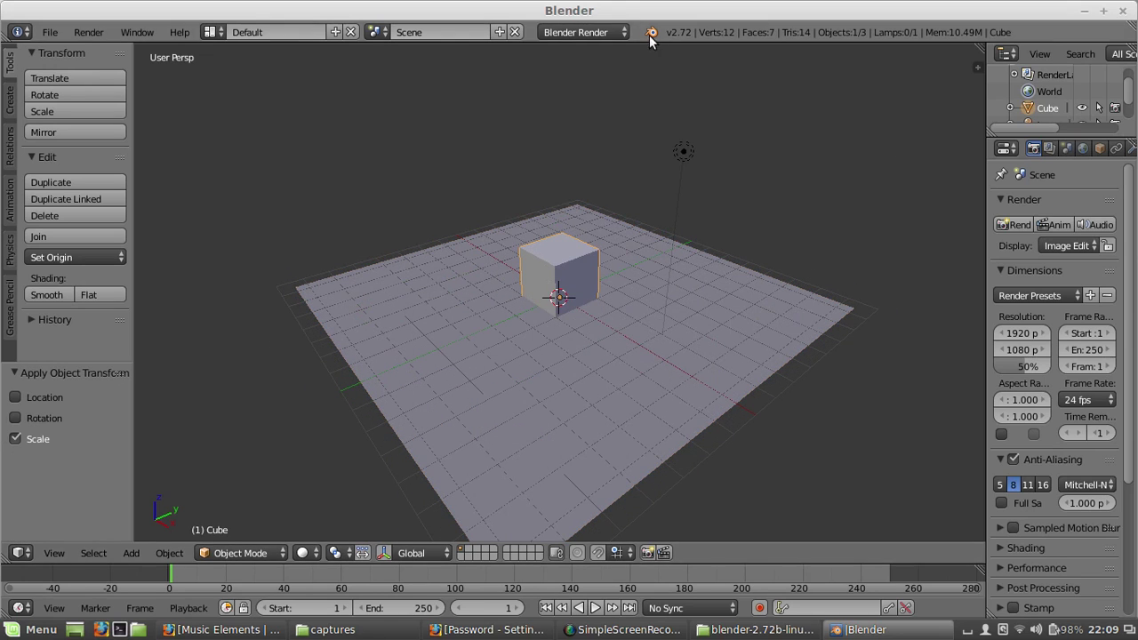
pyautogui.click(590, 33)
pyautogui.click(574, 89)
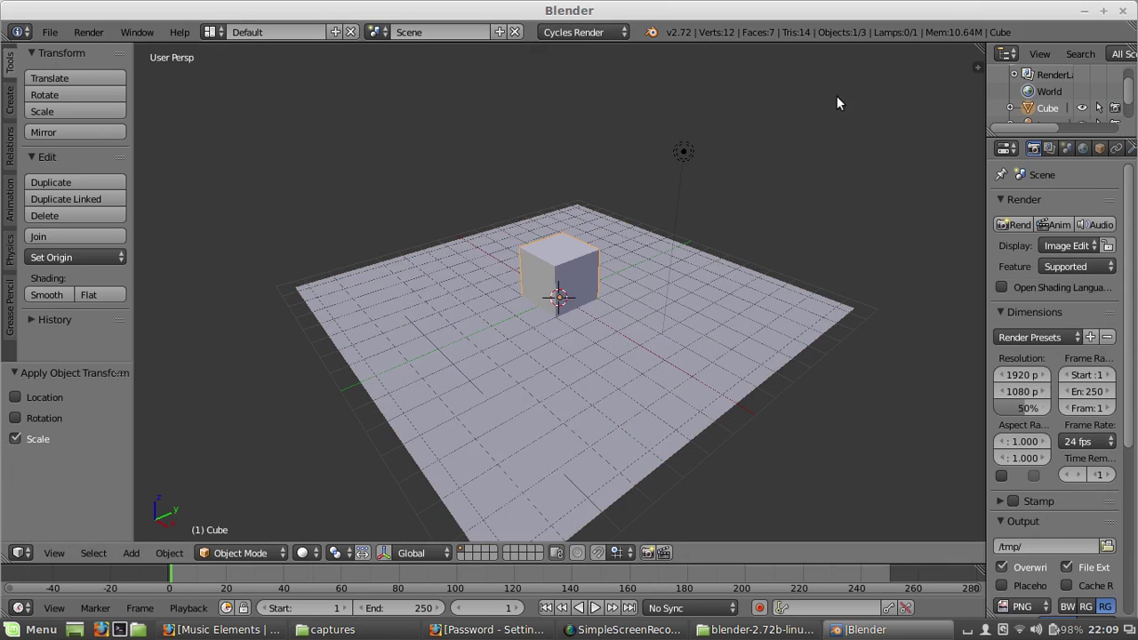
# - Split the 3D View horizontally and turn the upper area into a Node Editor
pyautogui.moveTo(977, 51); pyautogui.dragTo(883, 269)
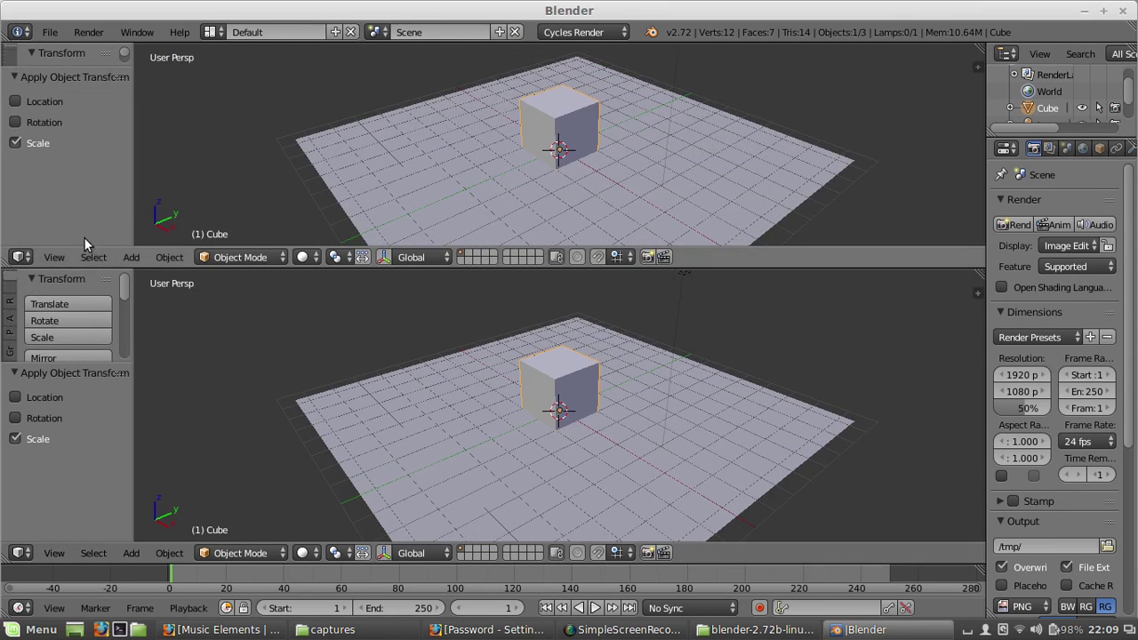
pyautogui.click(20, 258)
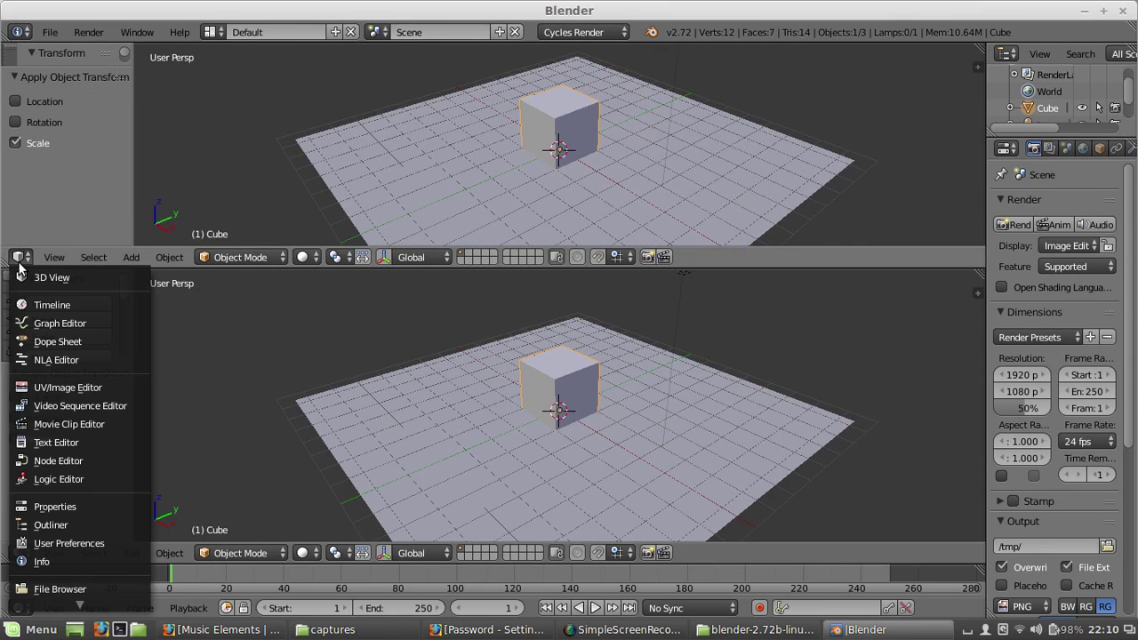
pyautogui.click(58, 460)
# - Enable nodes for the cube's material, rename the material cube and frame its nodes
pyautogui.click(485, 258)
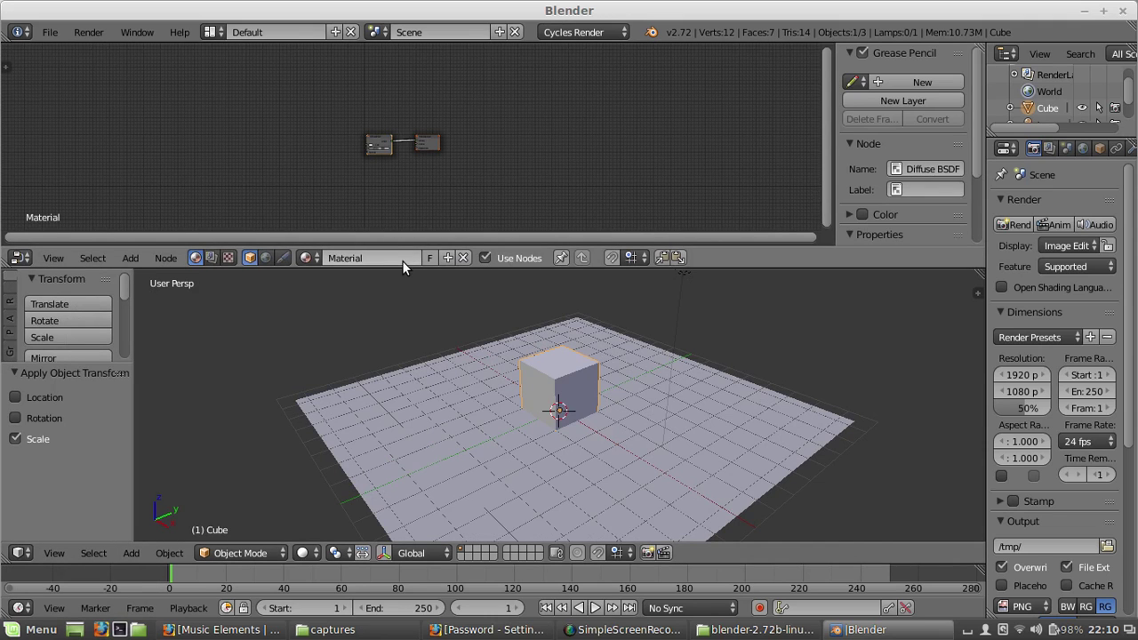
pyautogui.click(377, 257)
pyautogui.write('cube')
pyautogui.press('Return')
pyautogui.press('Home')
pyautogui.scroll(-3, 391, 111)
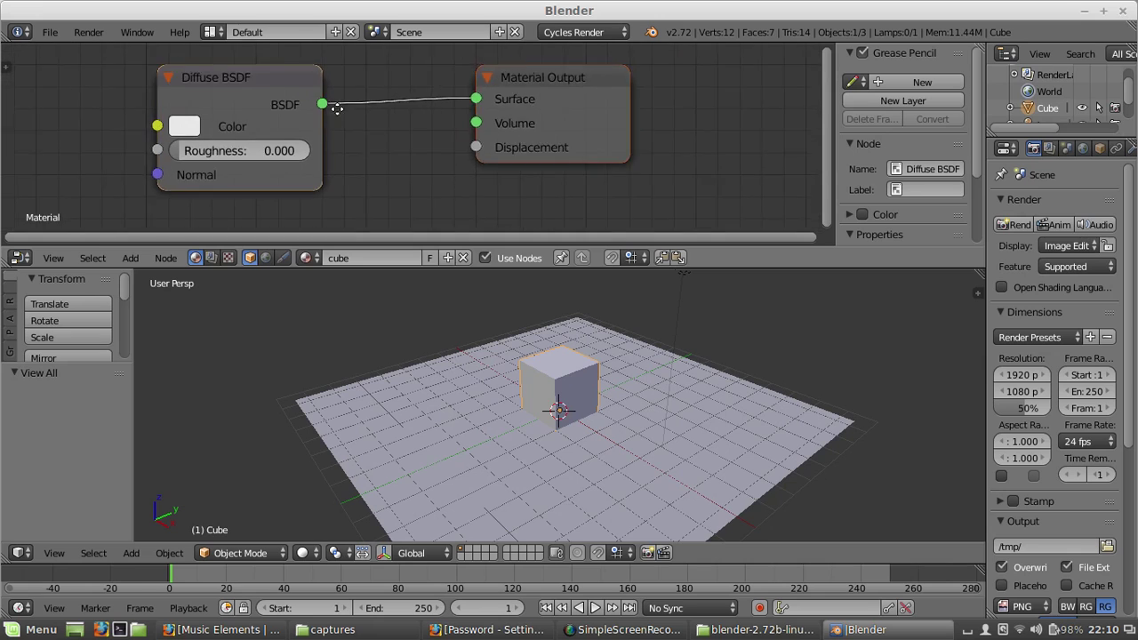
# - Give the ground plane a new material named sol
pyautogui.rightClick(524, 403)
pyautogui.scroll(-3, 472, 415)
pyautogui.scroll(2, 466, 414)
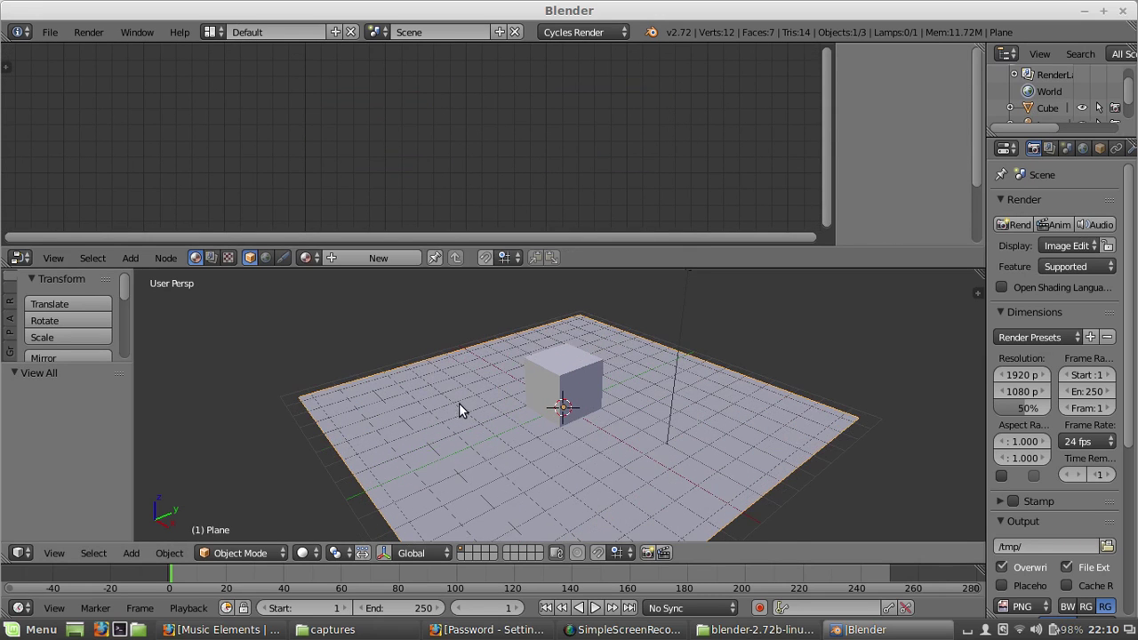
pyautogui.click(359, 258)
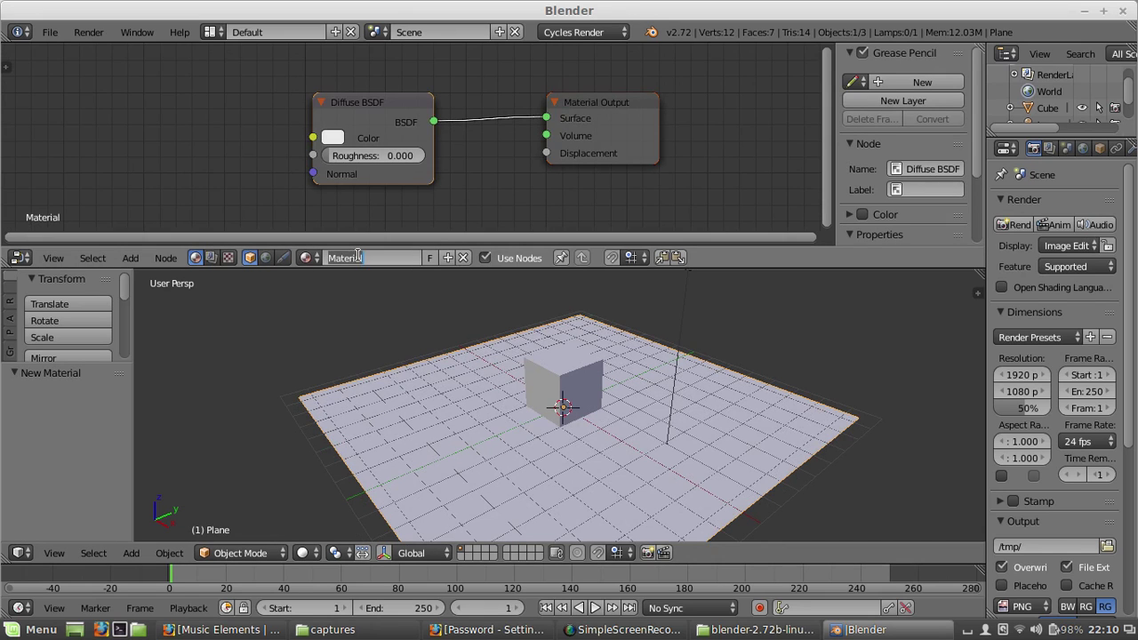
pyautogui.click(358, 256)
pyautogui.write('sol')
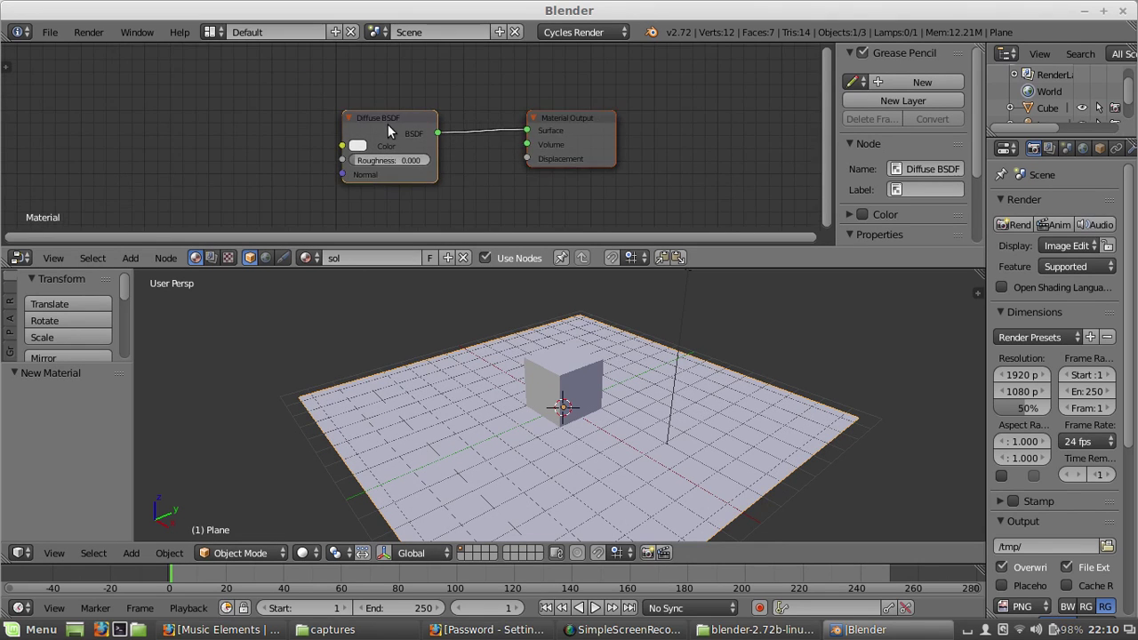
# - Set the Diffuse BSDF color of the sol material to a bright greenish yellow
pyautogui.click(355, 153)
pyautogui.moveTo(398, 216); pyautogui.dragTo(369, 248)
pyautogui.scroll(-1, 524, 156)
pyautogui.moveTo(525, 153); pyautogui.dragTo(445, 139, button='middle')
pyautogui.moveTo(867, 340); pyautogui.dragTo(835, 334, button='middle')
pyautogui.hotkey('shift', 'space')
pyautogui.hotkey('shift', 'space')
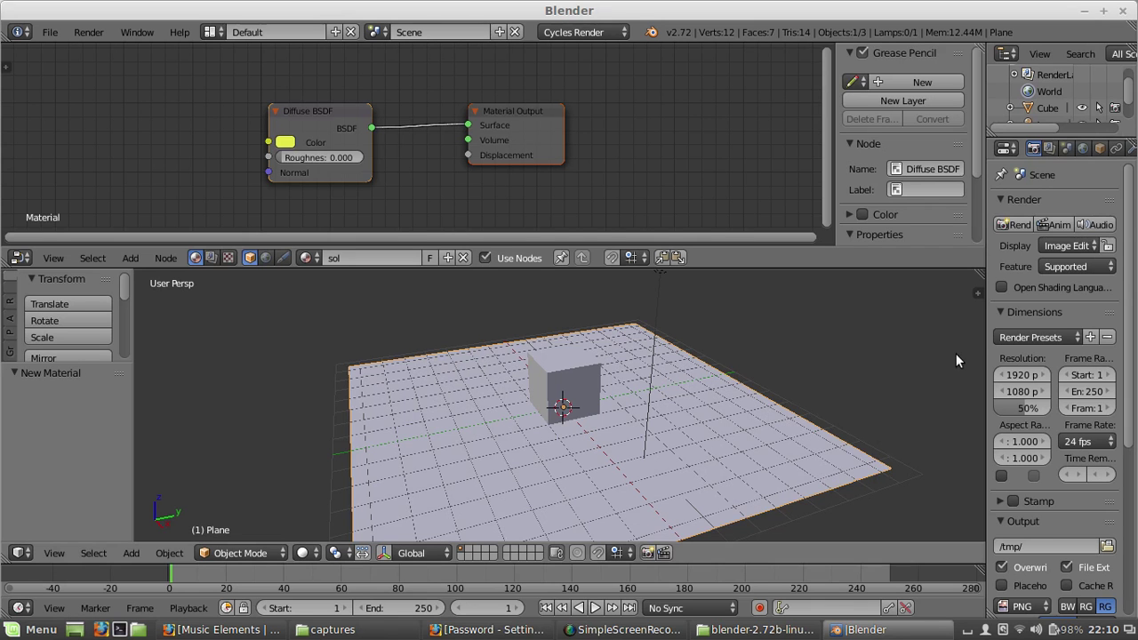
# - Widen the Properties editor and copy the sol material's yellow surface color into its Viewport Color
pyautogui.moveTo(985, 329); pyautogui.dragTo(800, 326)
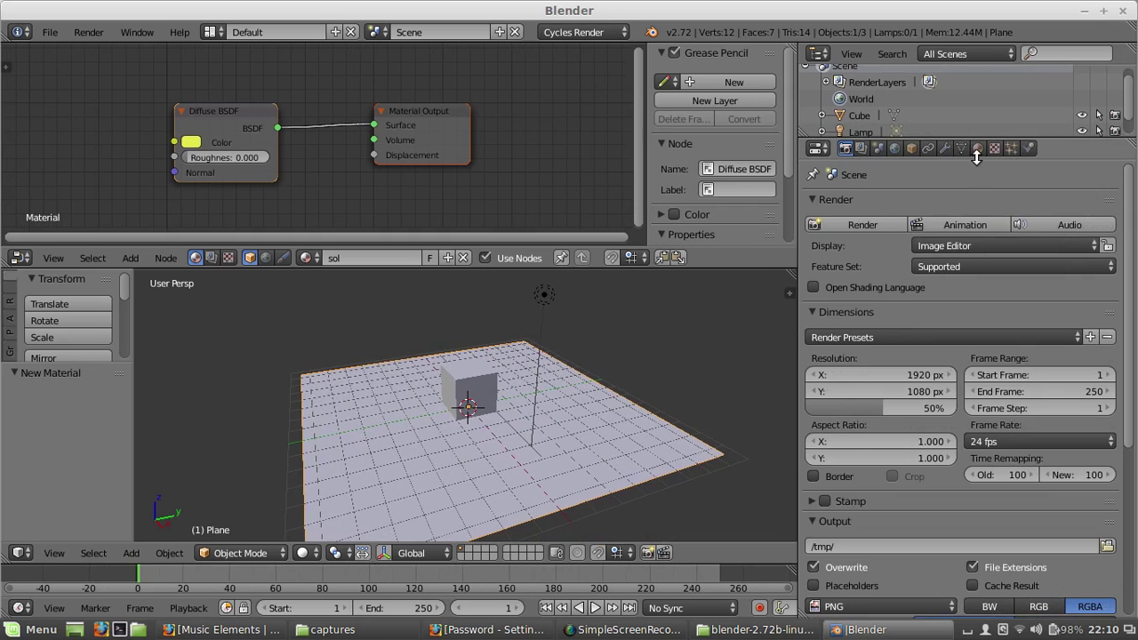
pyautogui.click(979, 147)
pyautogui.click(863, 515)
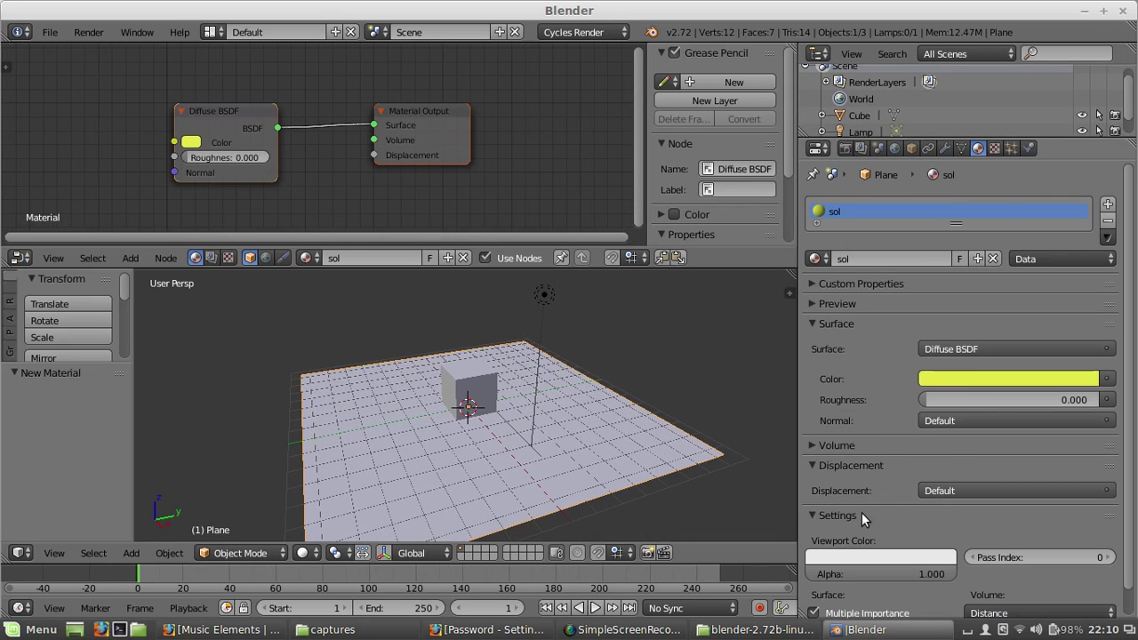
pyautogui.press('e')
pyautogui.click(978, 382)
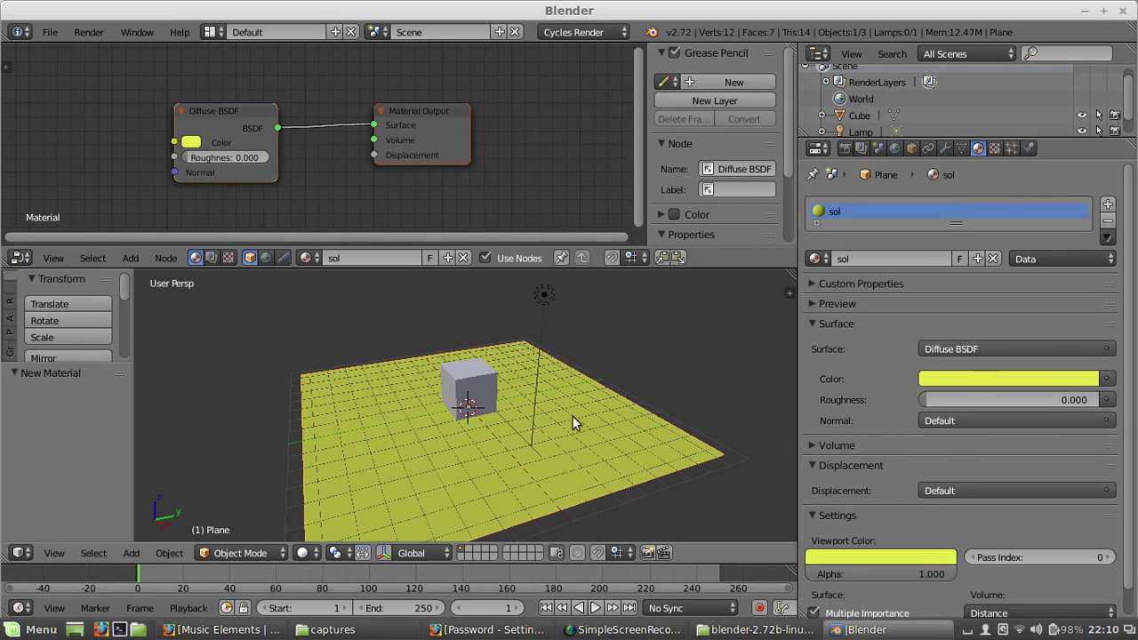
# - Shift the lamp a little towards positive Y in the top orthographic view
pyautogui.moveTo(442, 401); pyautogui.dragTo(571, 364, button='middle')
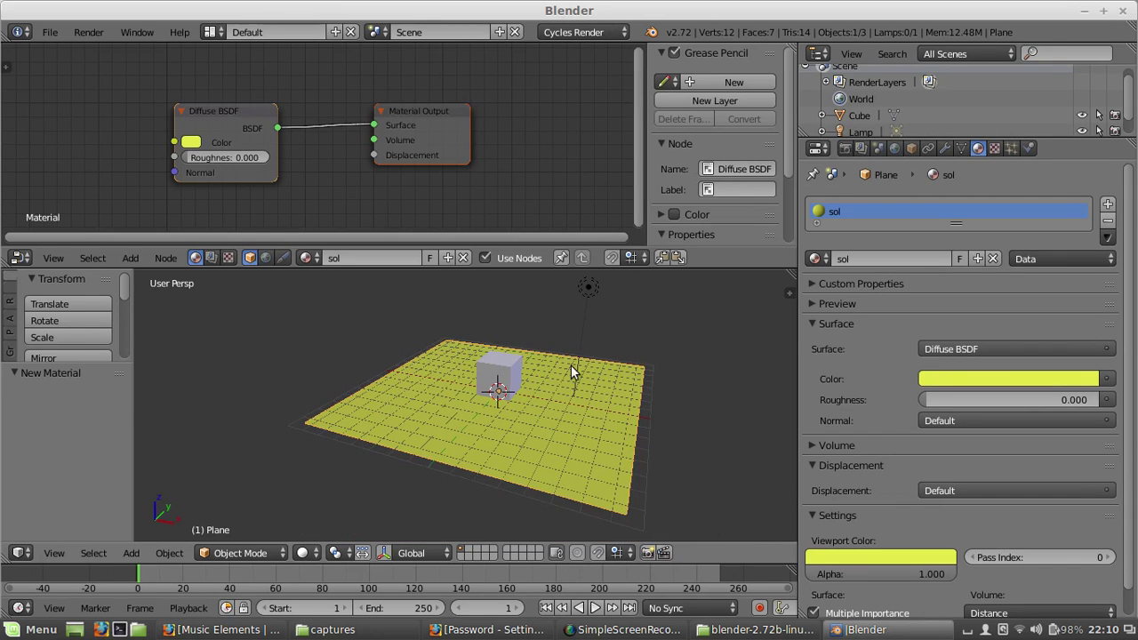
pyautogui.rightClick(589, 294)
pyautogui.press('KP_7')
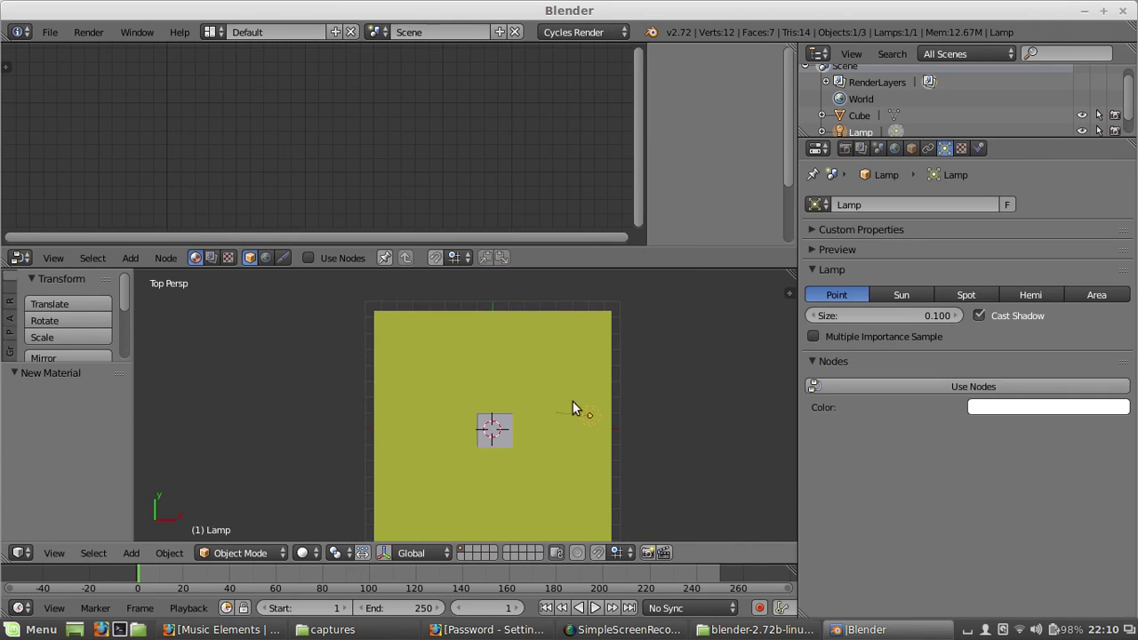
pyautogui.press('KP_5')
pyautogui.press('g')
pyautogui.click(569, 372)
pyautogui.moveTo(569, 371)
pyautogui.mouseDown(button='middle')
pyautogui.moveTo(561, 343)
pyautogui.moveTo(552, 387)
pyautogui.moveTo(571, 365)
pyautogui.mouseUp(button='middle')
# - Lower the lamp about 3.56 units along Z and shift it by about 0.06, 0.61 and 1.38 units in X, Y and Z
pyautogui.press('g')
pyautogui.press('z')
pyautogui.click(583, 414)
pyautogui.moveTo(583, 413); pyautogui.dragTo(550, 402, button='middle')
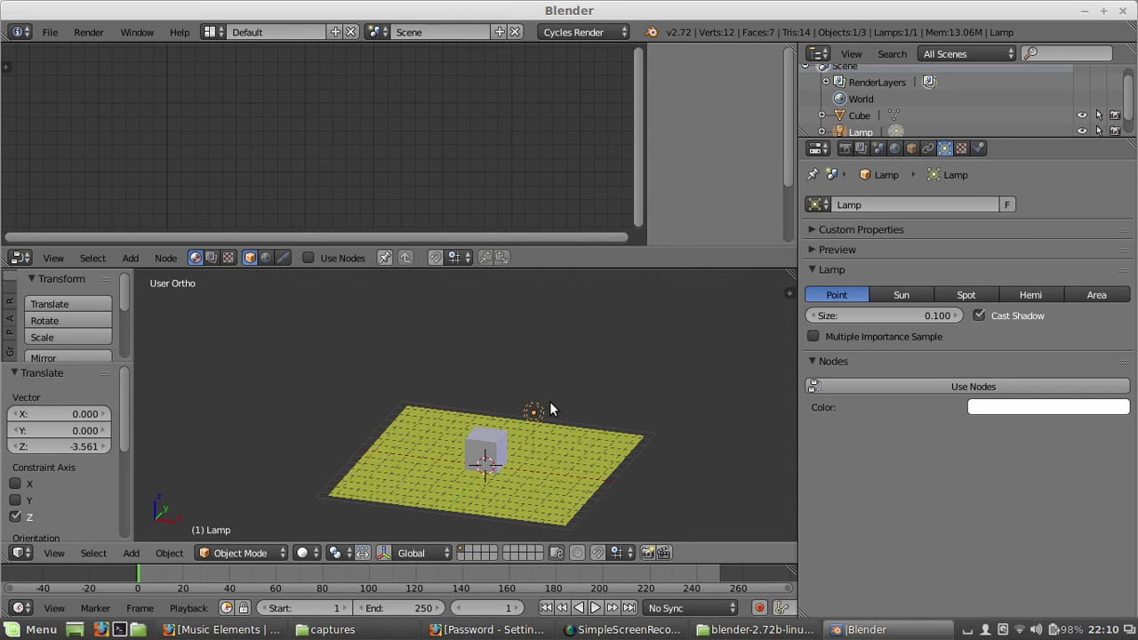
pyautogui.press('g')
pyautogui.click(554, 384)
# - Preview the scene with Rendered viewport shading and return to Solid shading
pyautogui.hotkey('shift', 'z')
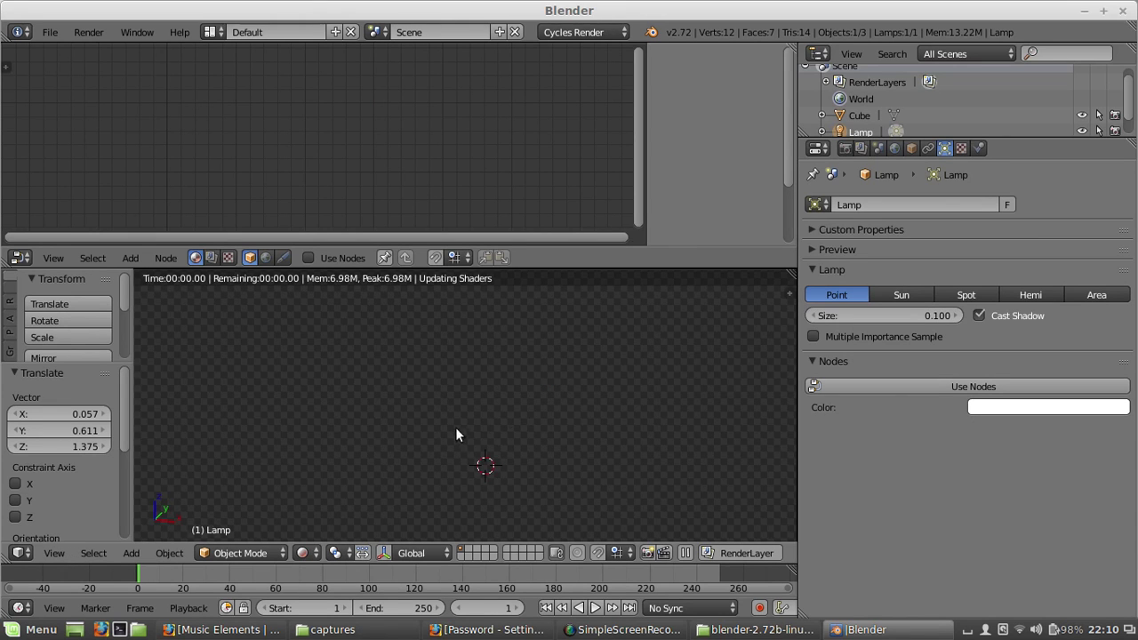
pyautogui.scroll(3, 485, 416)
pyautogui.scroll(-2, 485, 416)
pyautogui.hotkey('shift', 'z')
pyautogui.keyDown('shift'); pyautogui.moveTo(508, 461); pyautogui.dragTo(510, 439, button='middle'); pyautogui.keyUp('shift')
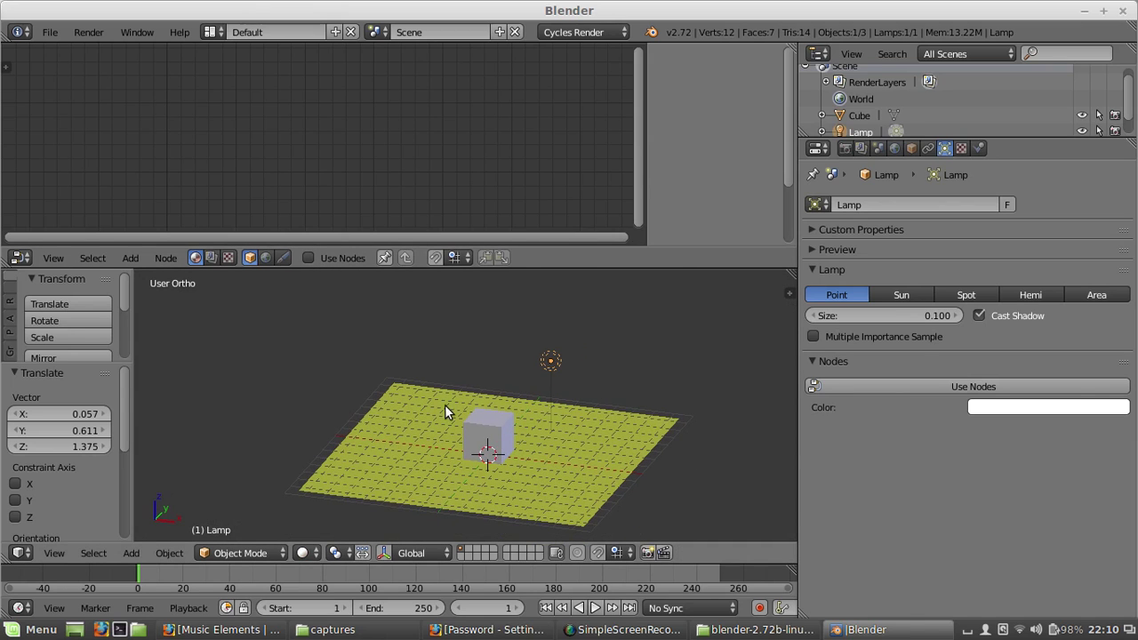
# - Put the cube in Edit Mode with edge selection in the maximized 3D View and deselect everything
pyautogui.scroll(1, 462, 427)
pyautogui.rightClick(512, 454)
pyautogui.press('Tab')
pyautogui.moveTo(579, 433); pyautogui.dragTo(510, 419, button='middle')
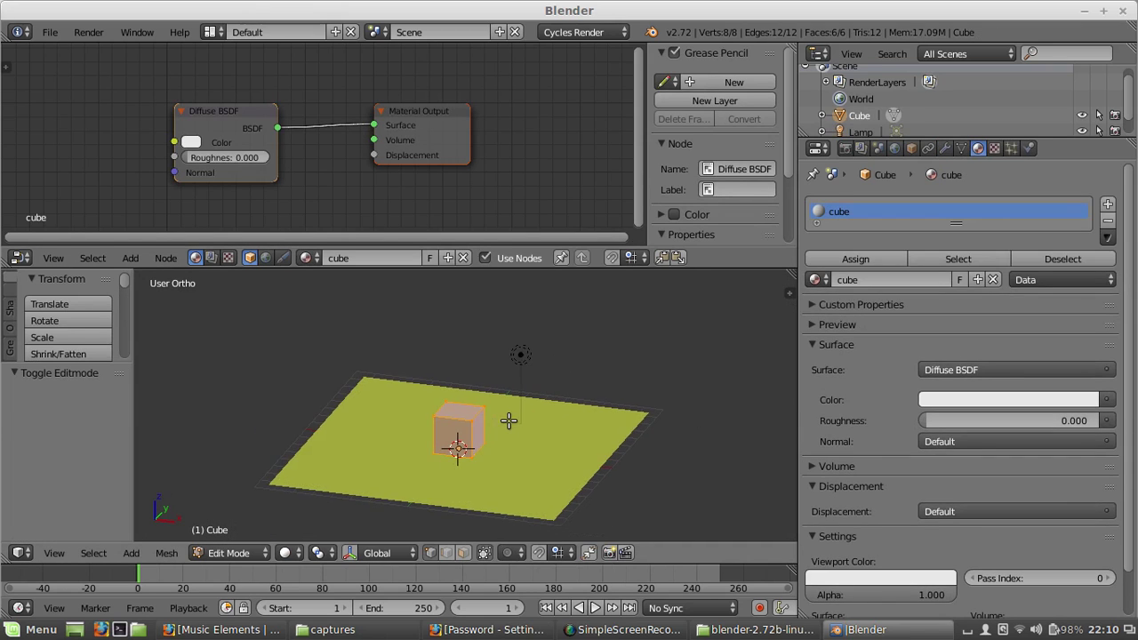
pyautogui.hotkey('ctrl', 'Up')
pyautogui.scroll(2, 498, 438)
pyautogui.keyDown('shift'); pyautogui.moveTo(594, 410); pyautogui.dragTo(484, 435, button='middle'); pyautogui.keyUp('shift')
pyautogui.hotkey('ctrl', 'Tab')
pyautogui.click(460, 475)
pyautogui.press('a')
# - In wireframe display, mark three of the cube's top edges, both rear vertical edges and the rear bottom edge as seams
pyautogui.scroll(3, 482, 418)
pyautogui.rightClick(481, 416)
pyautogui.keyDown('shift'); pyautogui.rightClick(428, 378); pyautogui.keyUp('shift')
pyautogui.press('z')
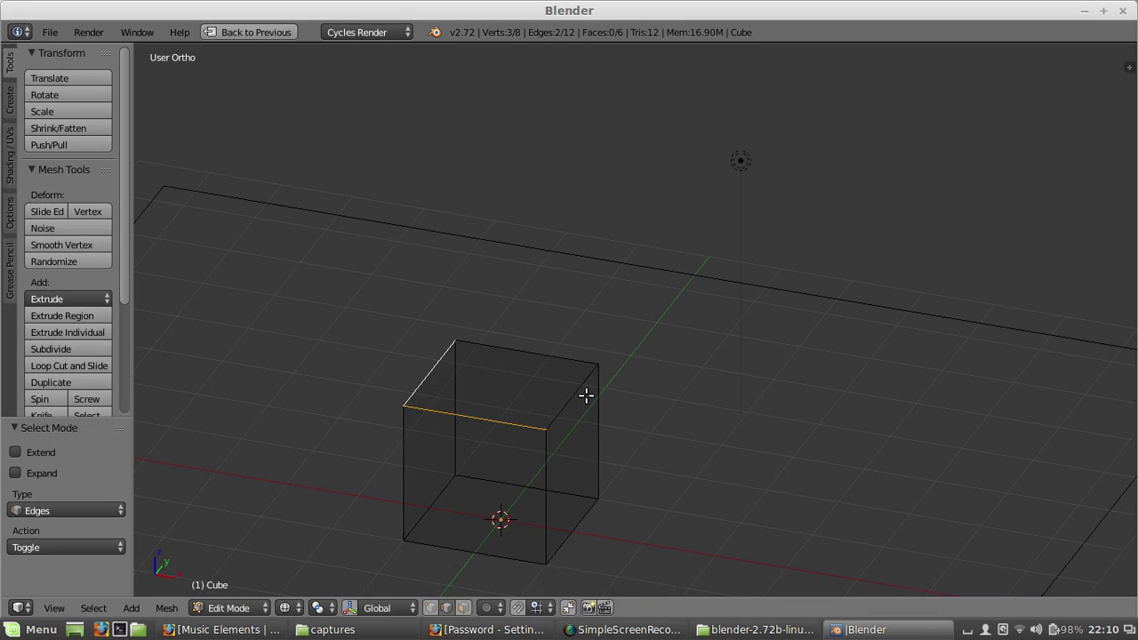
pyautogui.keyDown('shift'); pyautogui.rightClick(456, 391); pyautogui.keyUp('shift')
pyautogui.keyDown('shift'); pyautogui.rightClick(598, 420); pyautogui.keyUp('shift')
pyautogui.keyDown('shift'); pyautogui.rightClick(576, 396); pyautogui.keyUp('shift')
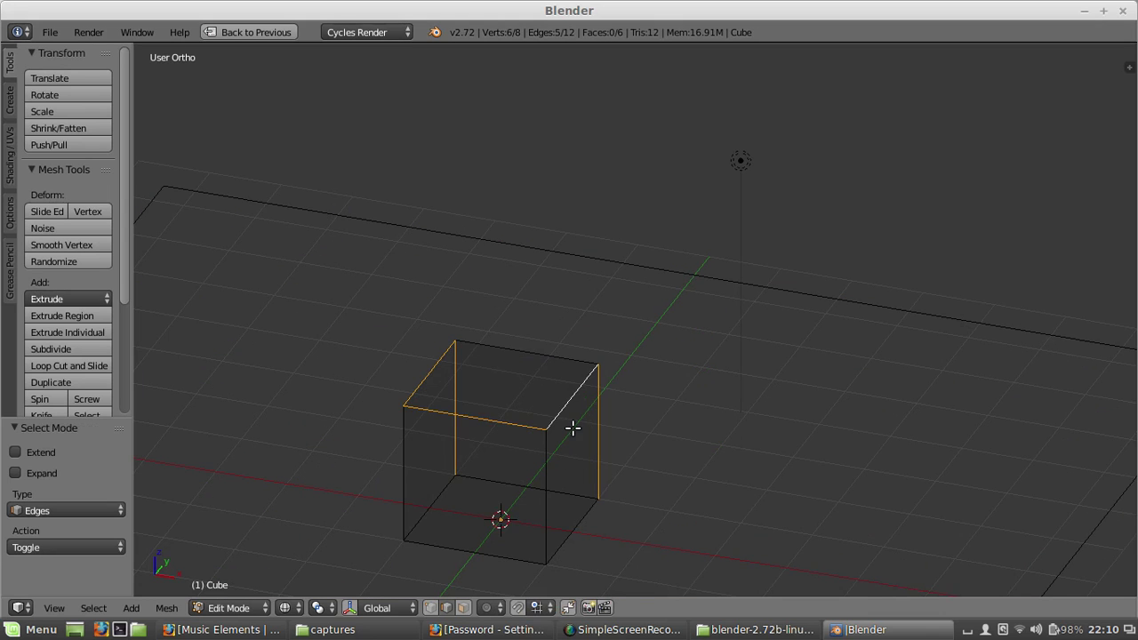
pyautogui.keyDown('shift'); pyautogui.rightClick(492, 481); pyautogui.keyUp('shift')
pyautogui.moveTo(564, 473); pyautogui.dragTo(507, 455, button='middle')
pyautogui.moveTo(587, 452); pyautogui.dragTo(513, 432, button='middle')
pyautogui.hotkey('ctrl', 'e')
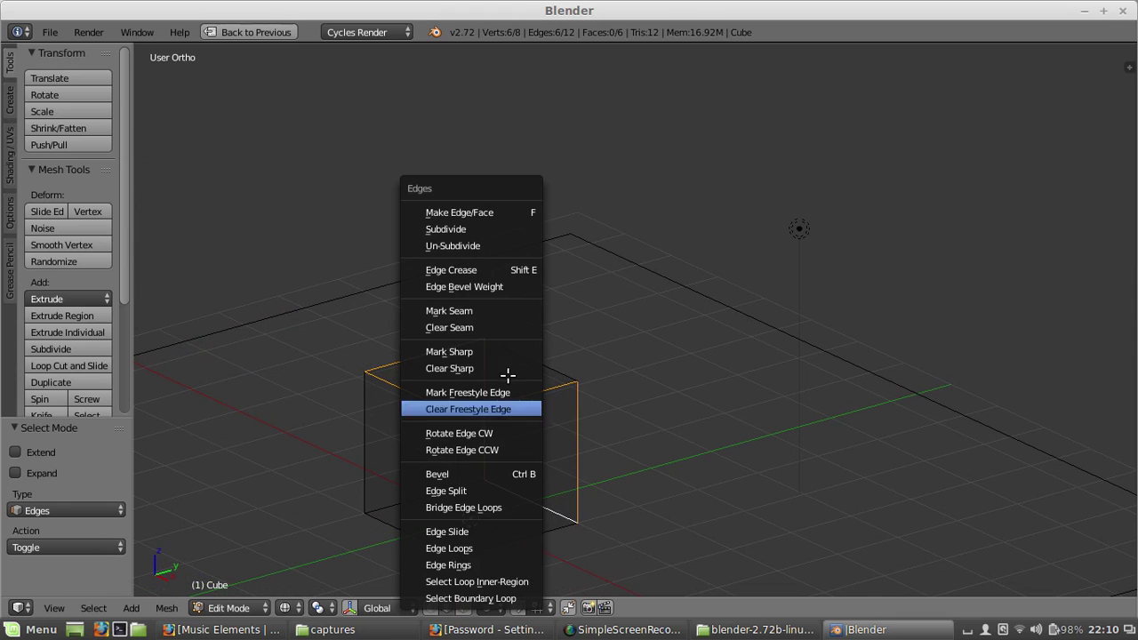
pyautogui.click(511, 313)
# - Select the whole cube mesh and unwrap it along the marked seams
pyautogui.press('a')
pyautogui.press('u')
pyautogui.click(509, 418)
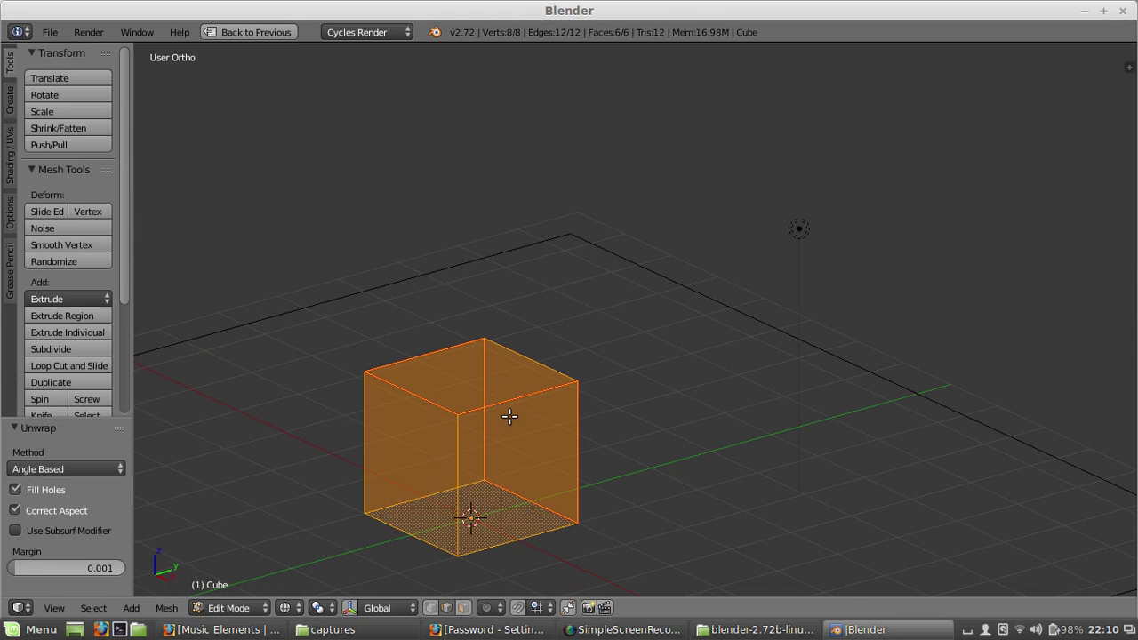
# - Restore the full layout and turn the Node Editor into a UV/Image Editor to show the cube's UV layout
pyautogui.hotkey('ctrl', 'Up')
pyautogui.click(20, 257)
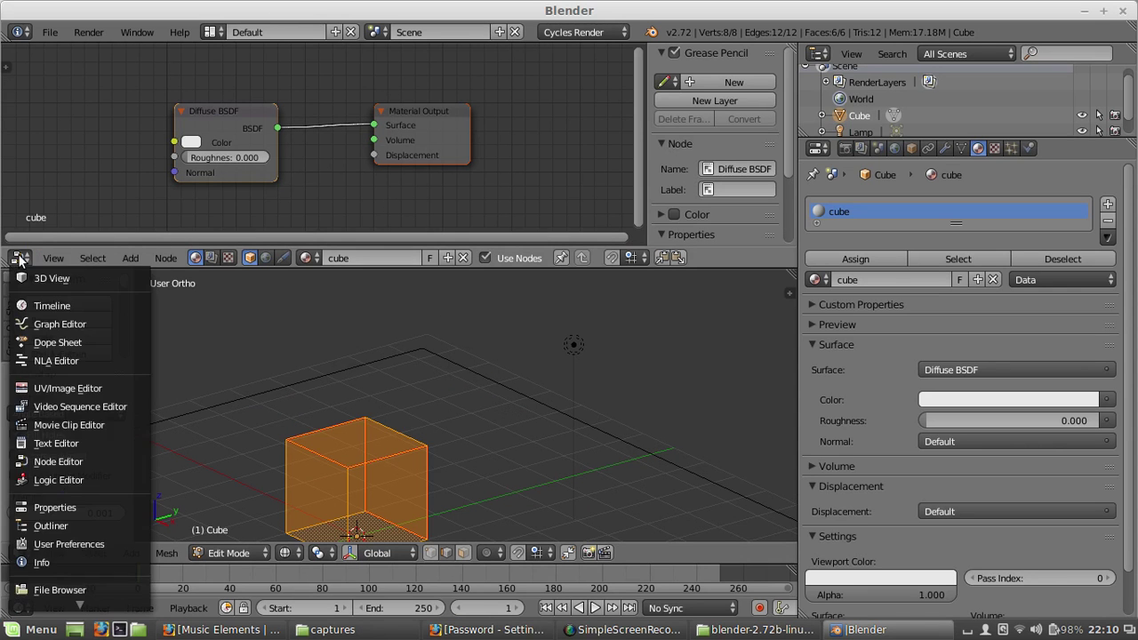
pyautogui.click(17, 259)
pyautogui.click(59, 381)
pyautogui.scroll(-2, 345, 176)
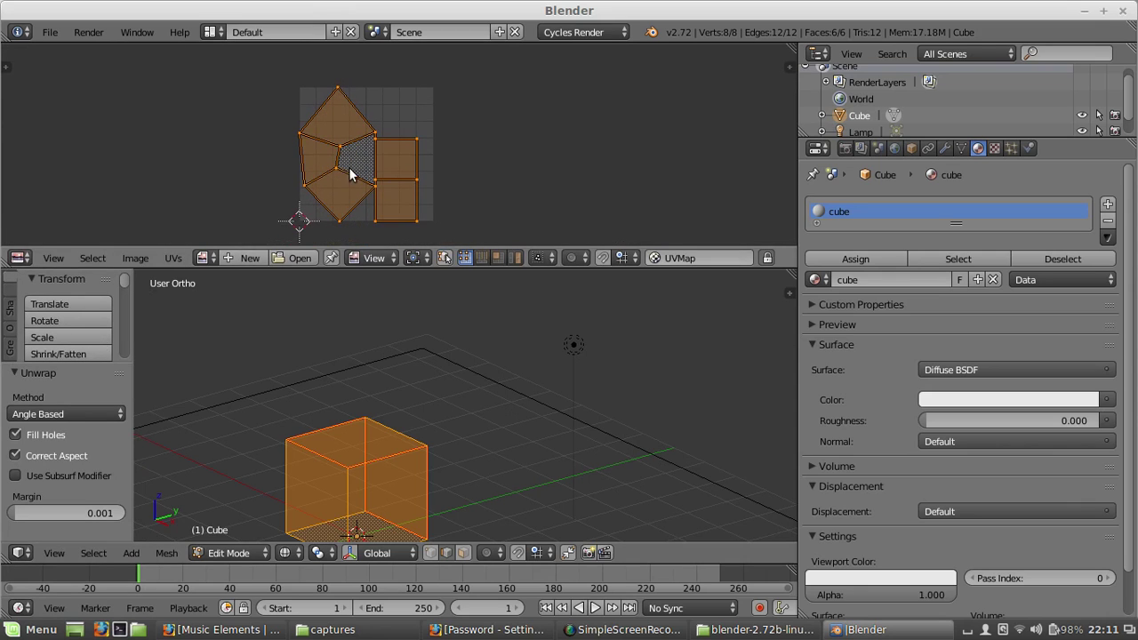
# - Clear the seam on the cube's top edge that joins the two parallel seamed top edges, in the maximized 3D View
pyautogui.hotkey('ctrl', 'Up')
pyautogui.keyDown('shift'); pyautogui.moveTo(516, 415); pyautogui.dragTo(502, 413, button='middle'); pyautogui.keyUp('shift')
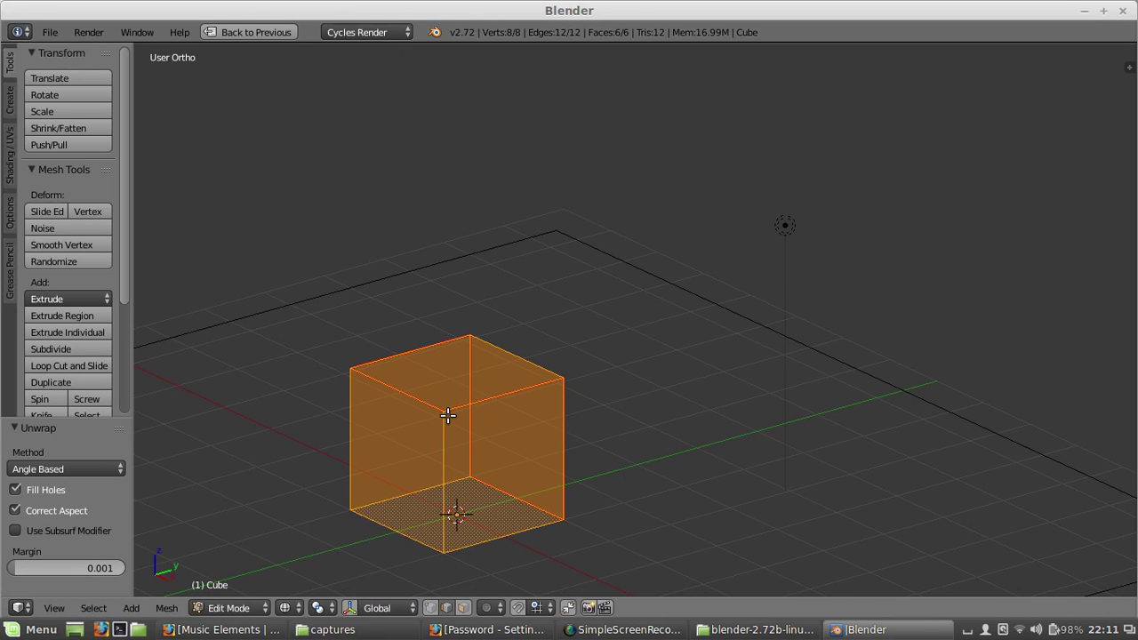
pyautogui.rightClick(440, 400)
pyautogui.moveTo(451, 468)
pyautogui.mouseDown(button='middle')
pyautogui.moveTo(478, 471)
pyautogui.moveTo(467, 484)
pyautogui.mouseUp(button='middle')
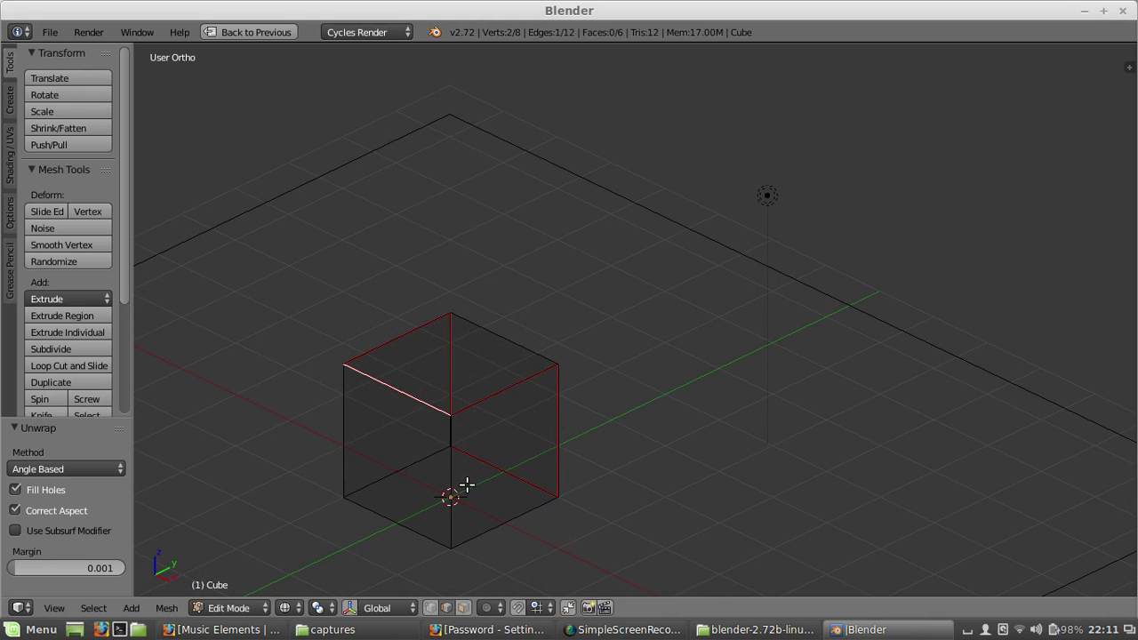
pyautogui.moveTo(467, 485); pyautogui.dragTo(408, 487, button='middle')
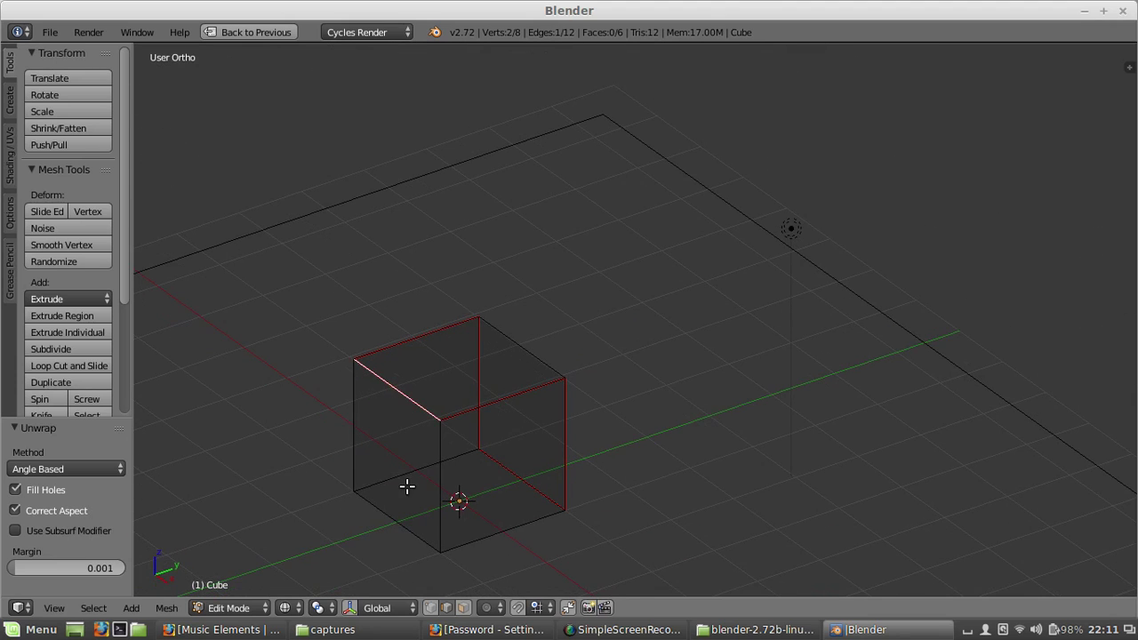
pyautogui.hotkey('ctrl', 'e')
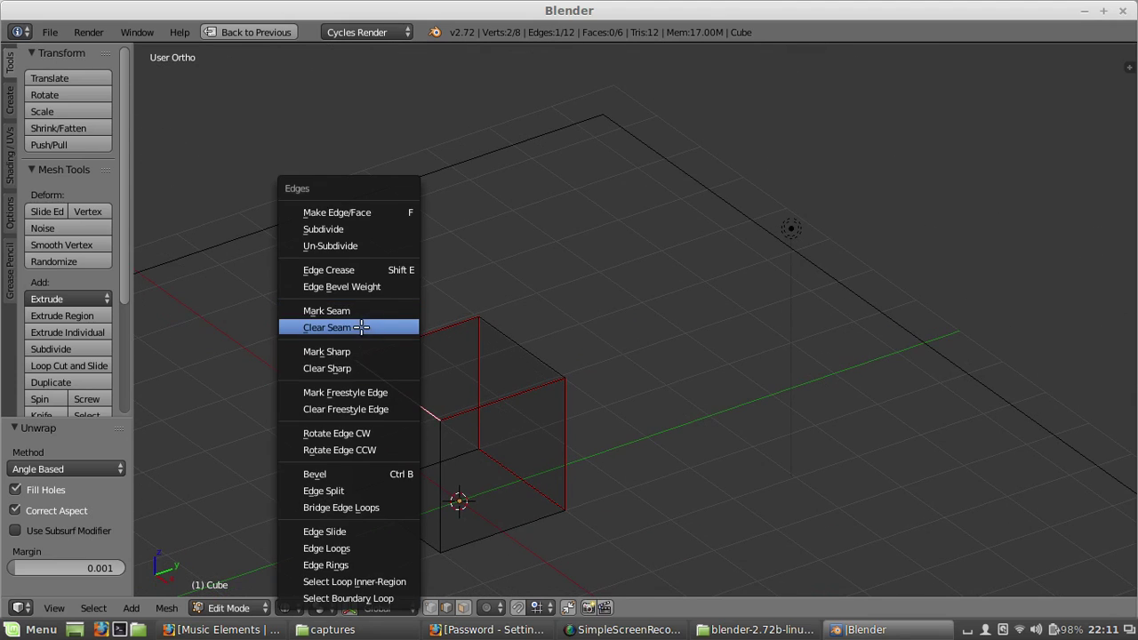
pyautogui.click(360, 327)
pyautogui.moveTo(360, 327); pyautogui.dragTo(394, 413, button='middle')
# - Mark the cube's two unseamed vertical edges, below the ends of the cleared top edge, as seams
pyautogui.rightClick(481, 430)
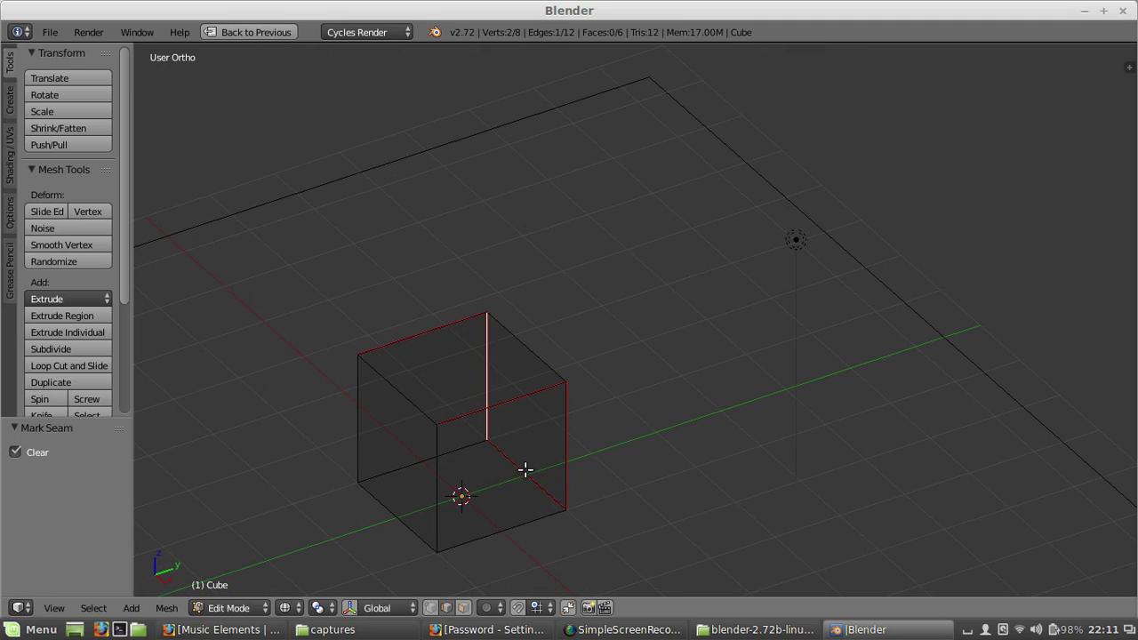
pyautogui.rightClick(498, 410)
pyautogui.moveTo(482, 446)
pyautogui.mouseDown(button='middle')
pyautogui.moveTo(579, 471)
pyautogui.moveTo(467, 461)
pyautogui.moveTo(462, 451)
pyautogui.mouseUp(button='middle')
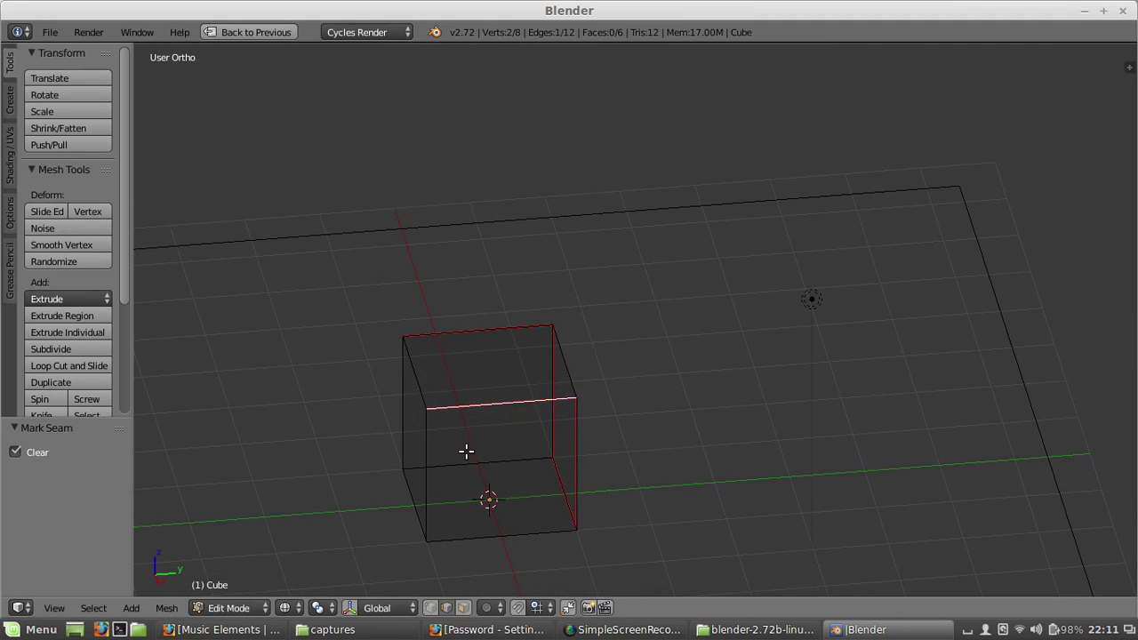
pyautogui.rightClick(436, 467)
pyautogui.keyDown('shift'); pyautogui.rightClick(401, 405); pyautogui.keyUp('shift')
pyautogui.keyDown('shift'); pyautogui.rightClick(440, 464); pyautogui.keyUp('shift')
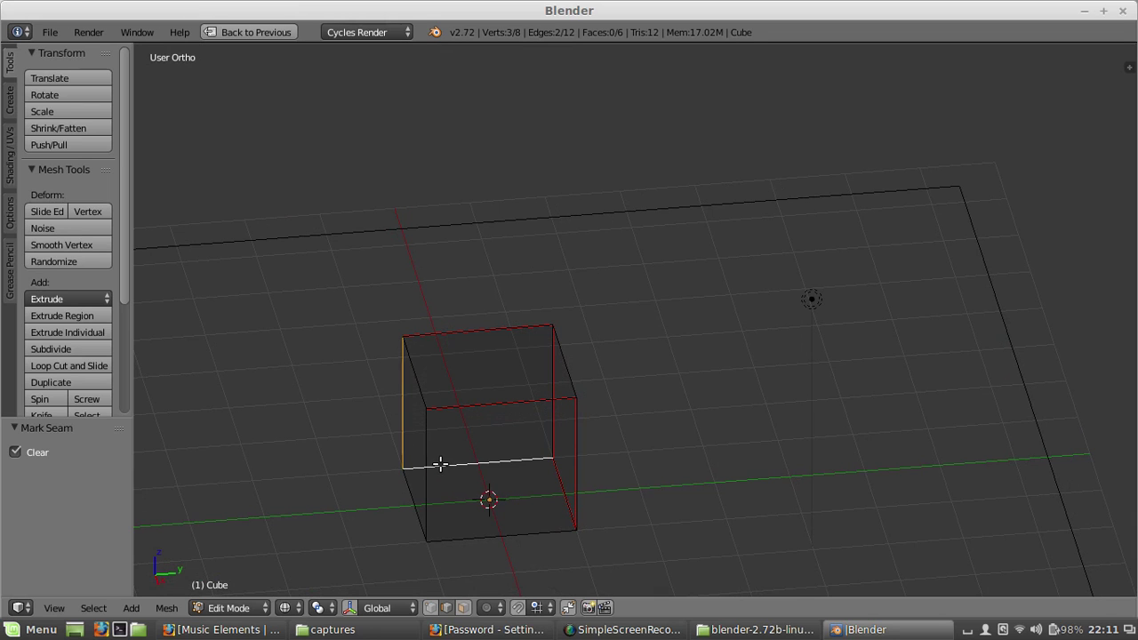
pyautogui.keyDown('shift'); pyautogui.rightClick(425, 492); pyautogui.keyUp('shift')
pyautogui.moveTo(493, 467); pyautogui.dragTo(547, 465, button='middle')
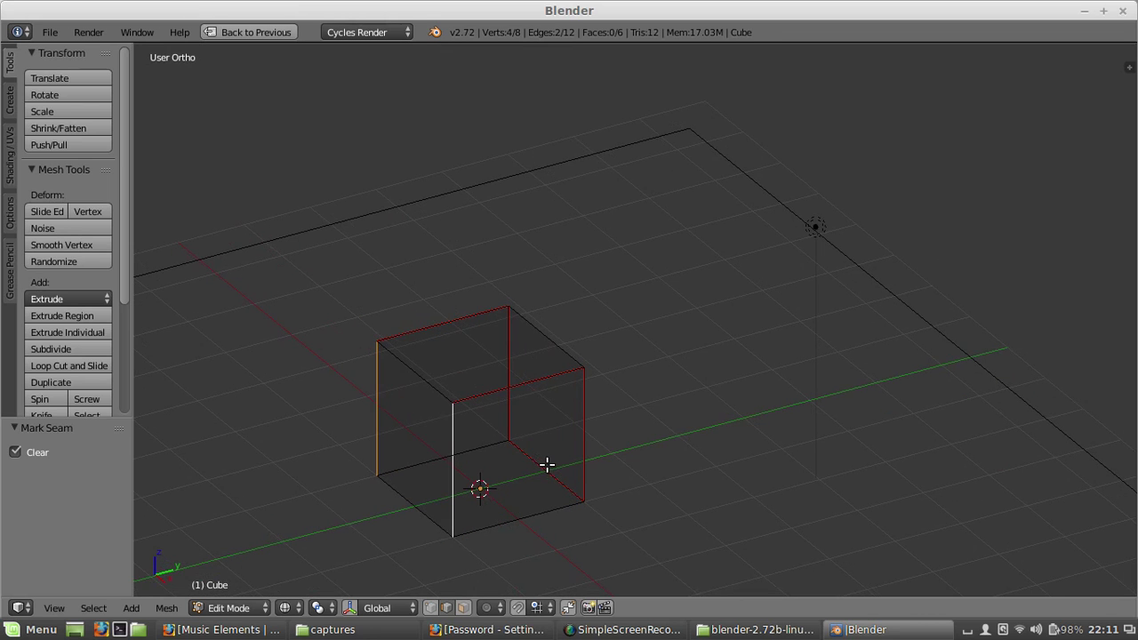
pyautogui.hotkey('ctrl', 'e')
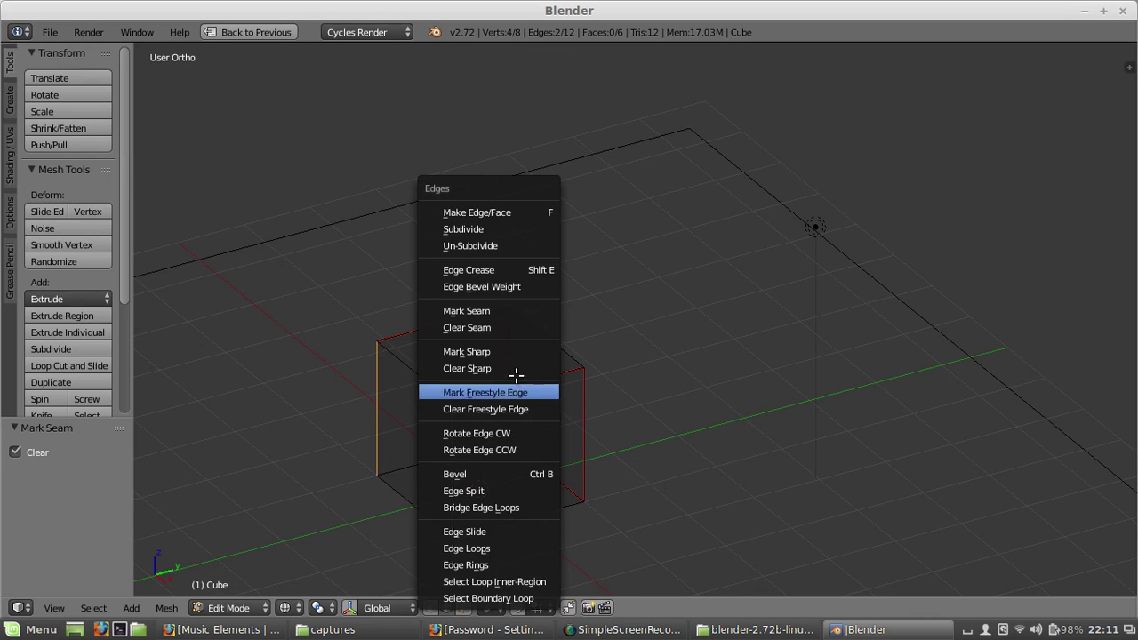
pyautogui.click(502, 305)
# - Deselect everything and mark the cube's top edge between the two newly seamed vertical edges as a seam again
pyautogui.moveTo(532, 374); pyautogui.dragTo(494, 419, button='middle')
pyautogui.press('a')
pyautogui.rightClick(425, 369)
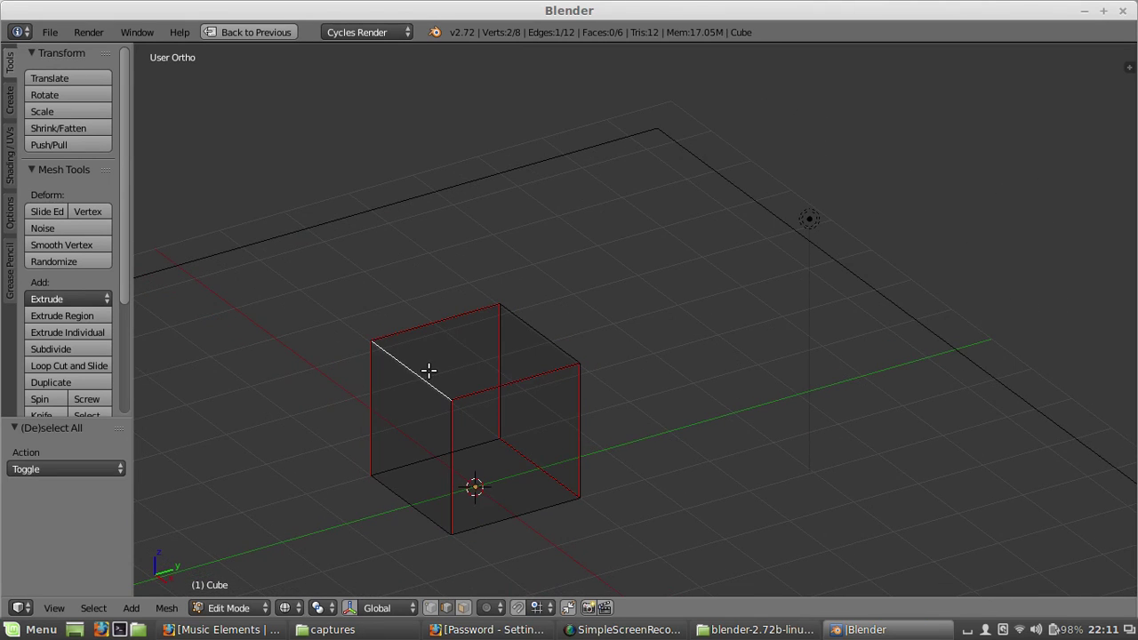
pyautogui.hotkey('ctrl', 'e')
pyautogui.click(423, 308)
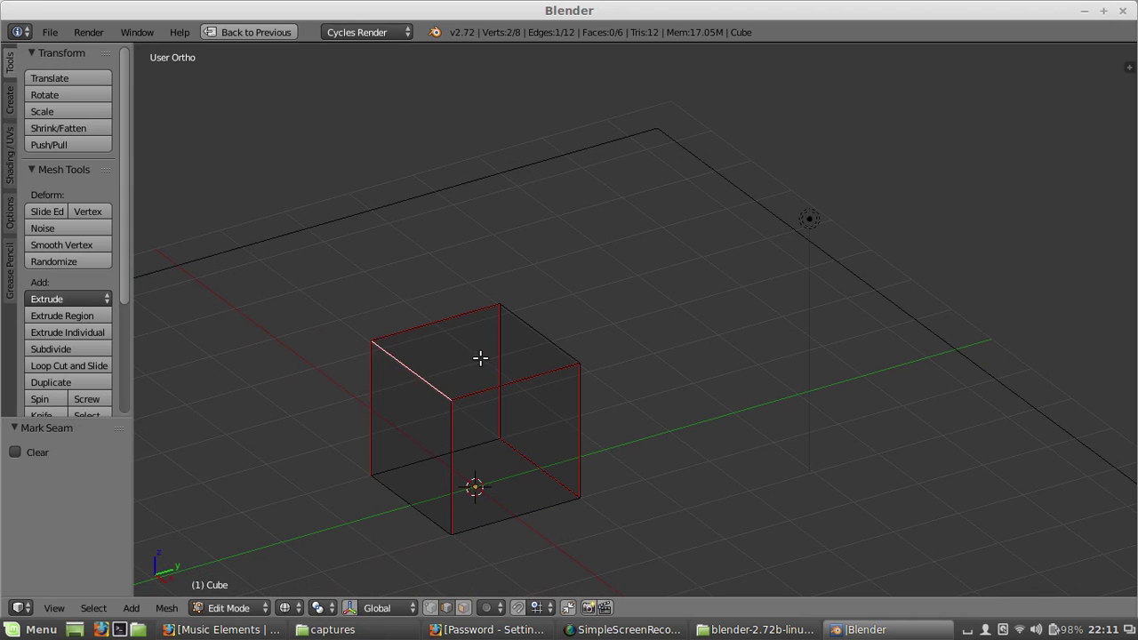
# - Unwrap the whole cube mesh with the current seams and check its layout in the UV/Image Editor
pyautogui.press('a')
pyautogui.press('u')
pyautogui.click(481, 358)
pyautogui.hotkey('ctrl', 'Up')
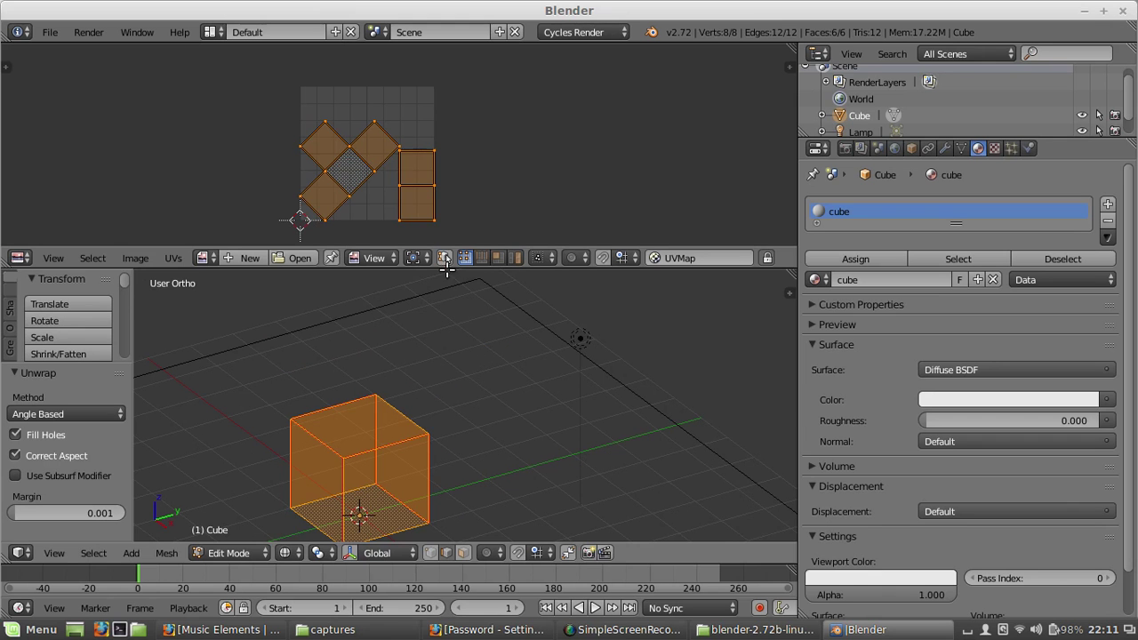
pyautogui.scroll(2, 394, 177)
pyautogui.scroll(-2, 394, 178)
pyautogui.scroll(2, 394, 178)
# - Clear the re-marked seam on the cube's top edge in edge selection mode
pyautogui.hotkey('ctrl', 'Up')
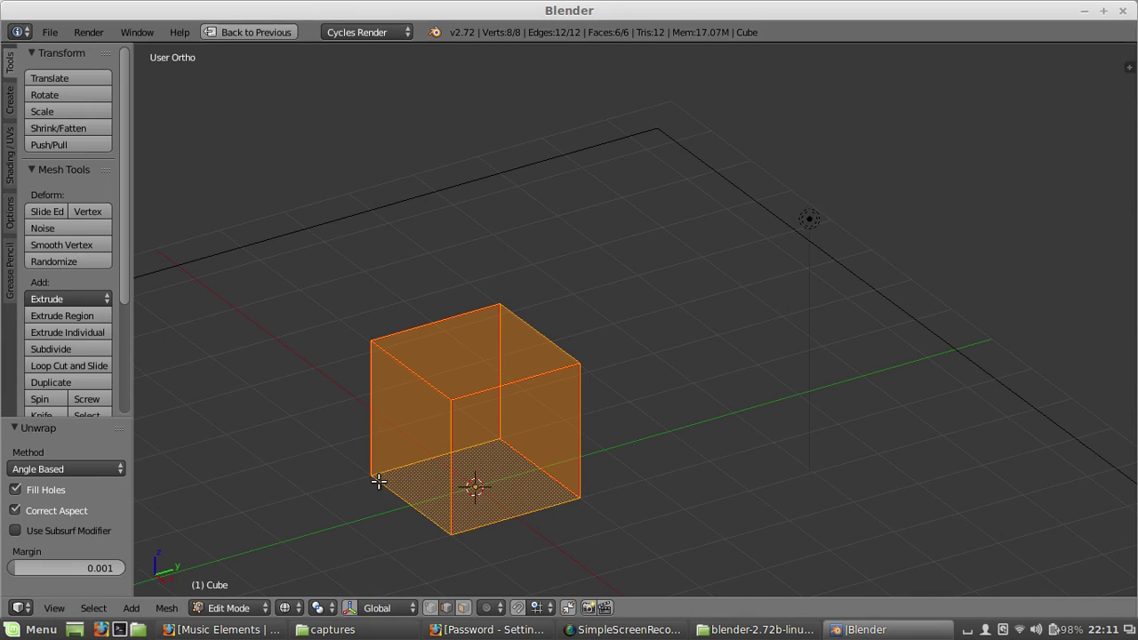
pyautogui.rightClick(429, 378)
pyautogui.hotkey('ctrl', 'Tab')
pyautogui.click(427, 377)
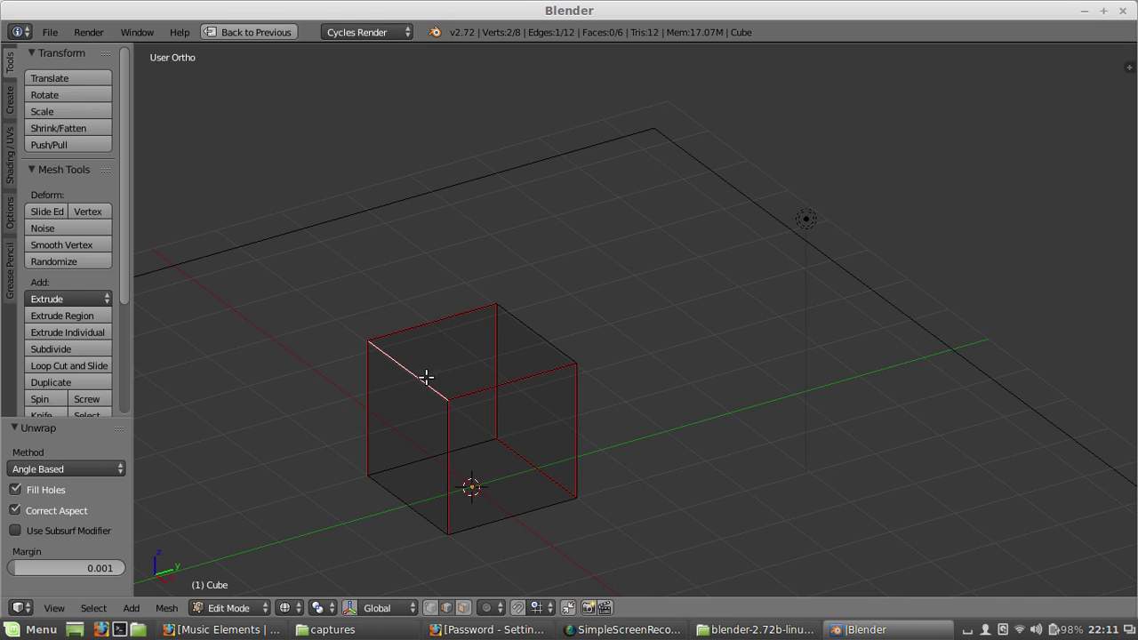
pyautogui.rightClick(414, 330)
pyautogui.rightClick(548, 390)
pyautogui.rightClick(432, 447)
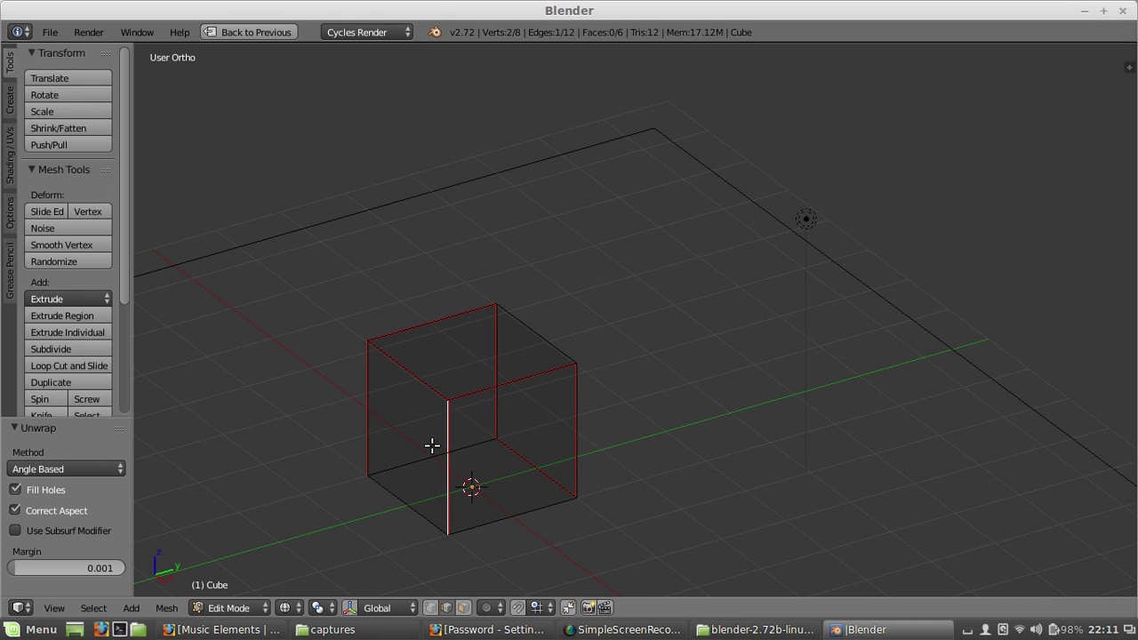
pyautogui.rightClick(428, 392)
pyautogui.hotkey('ctrl', 'e')
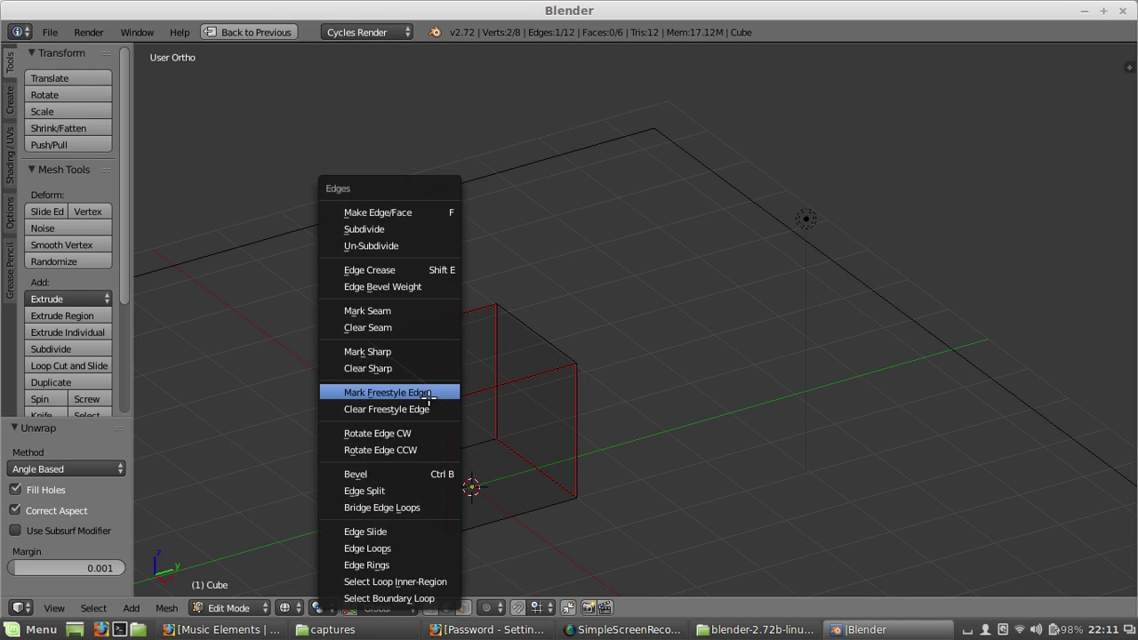
pyautogui.click(371, 325)
# - Unwrap the whole cube mesh along the revised seams and maximize the UV/Image Editor to show the layout
pyautogui.press('a')
pyautogui.press('a')
pyautogui.press('u')
pyautogui.click(460, 338)
pyautogui.hotkey('ctrl', 'Up')
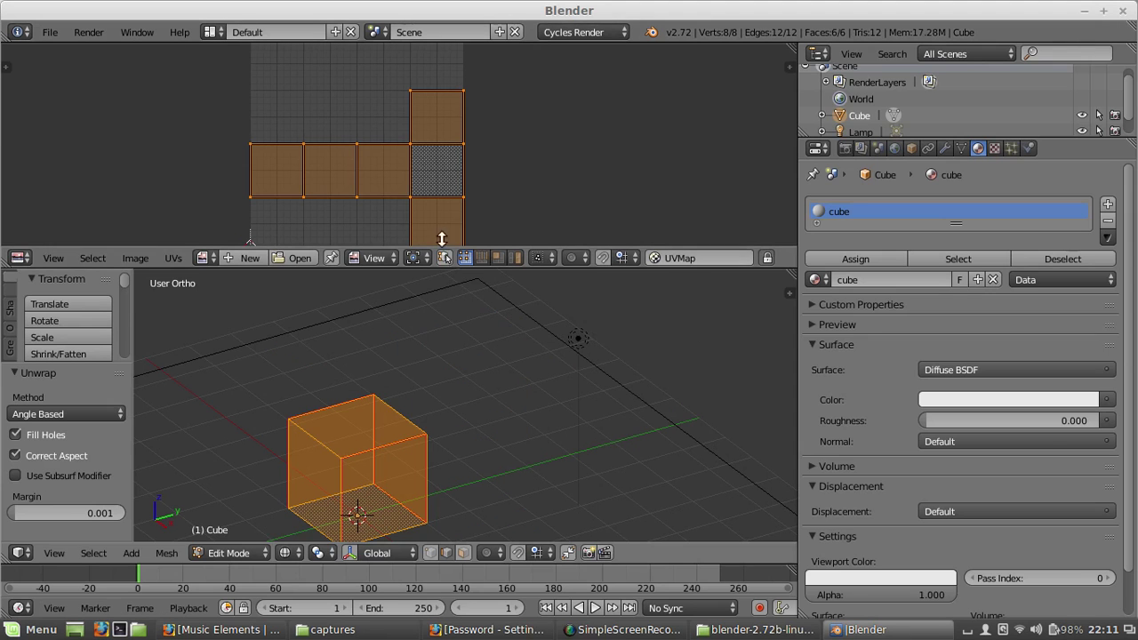
pyautogui.scroll(-2, 378, 162)
pyautogui.hotkey('ctrl', 'Up')
pyautogui.scroll(3, 551, 292)
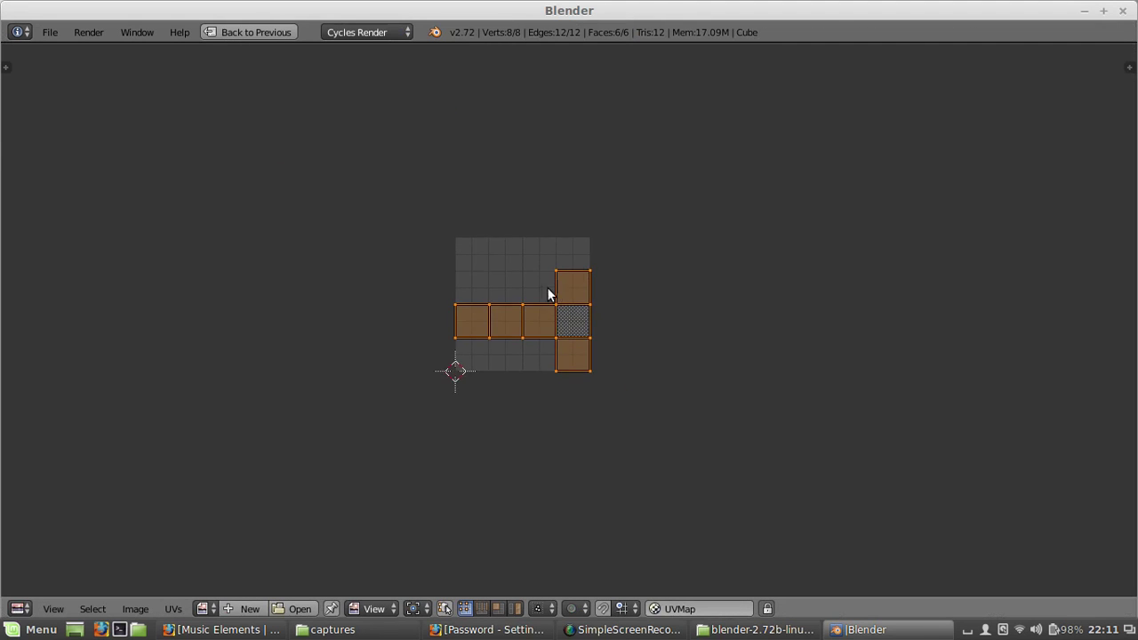
# - Create a new blank black image named cube, 1024 by 1024 px, with alpha and 32 bit Float enabled
pyautogui.click(242, 609)
pyautogui.click(288, 452)
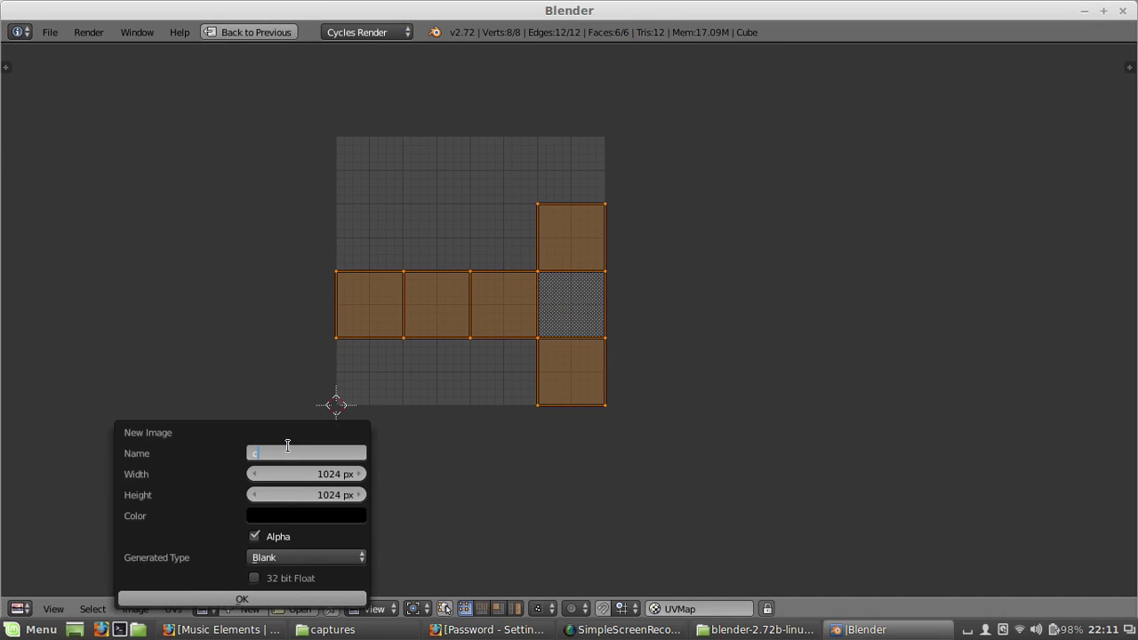
pyautogui.write('cube')
pyautogui.press('Return')
pyautogui.click(325, 473)
pyautogui.write('1000')
pyautogui.press('Tab')
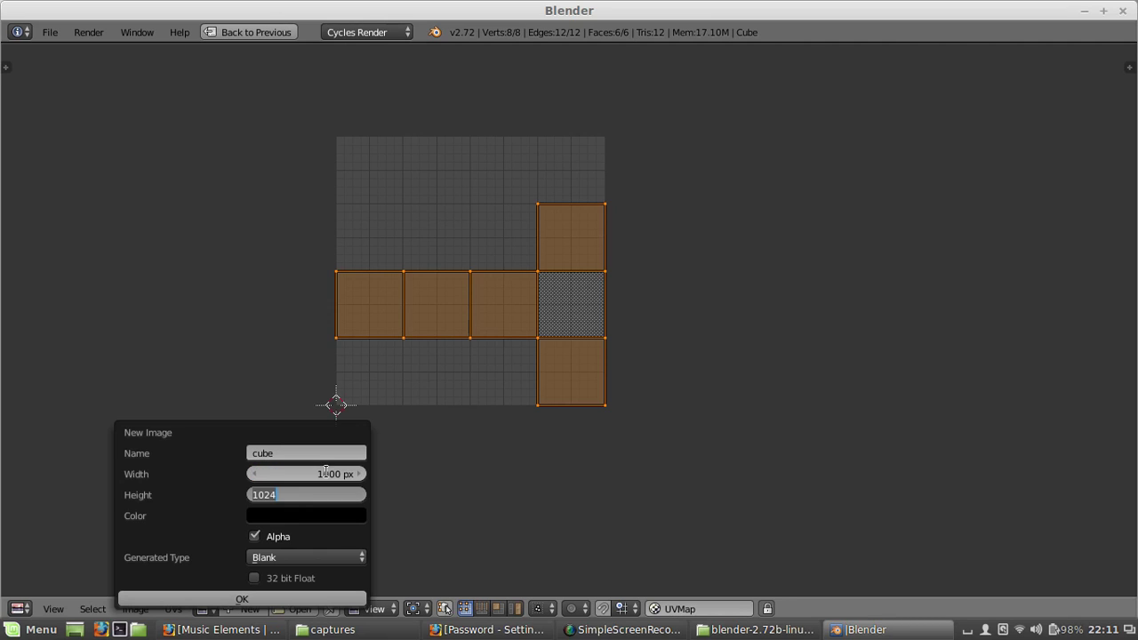
pyautogui.click(325, 472)
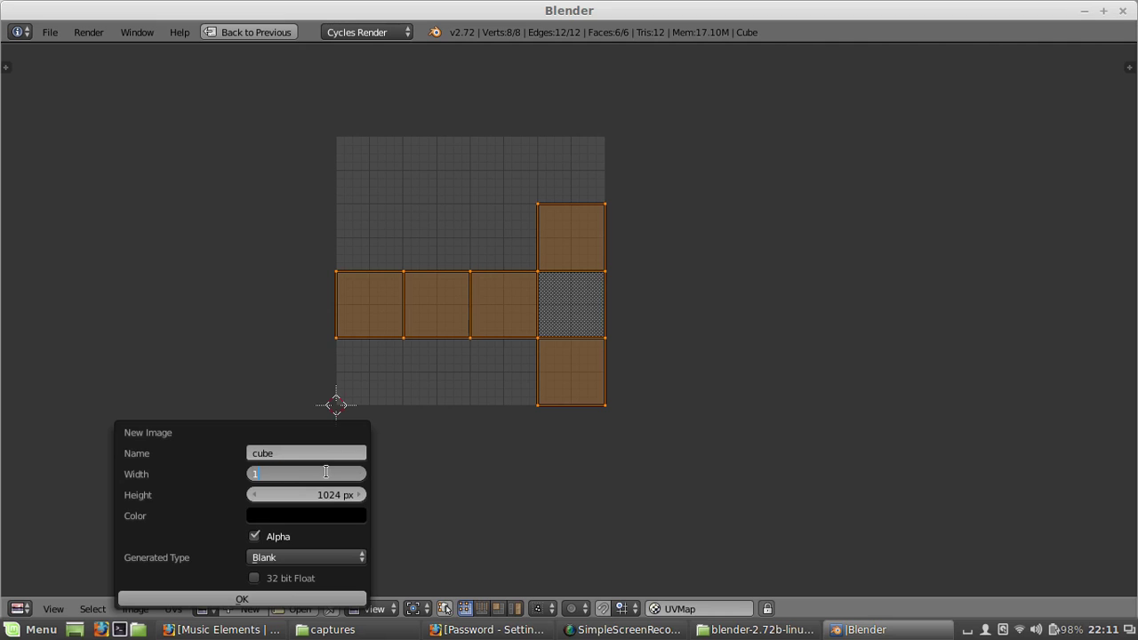
pyautogui.write('1024')
pyautogui.press('Return')
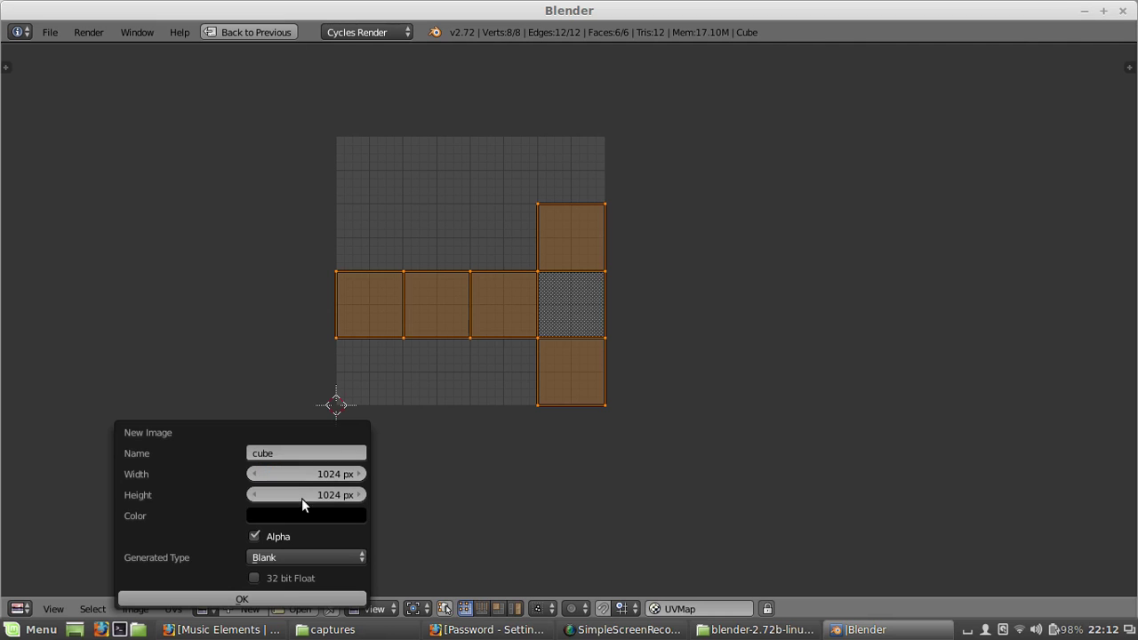
pyautogui.click(298, 578)
pyautogui.click(309, 592)
pyautogui.scroll(-5, 461, 314)
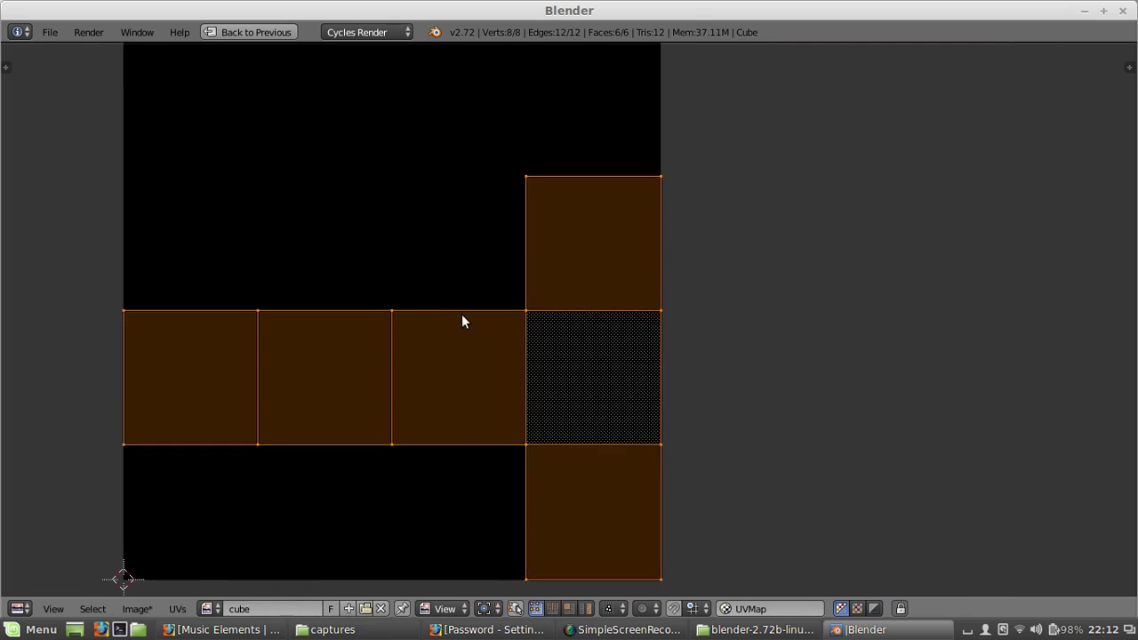
pyautogui.scroll(1, 472, 309)
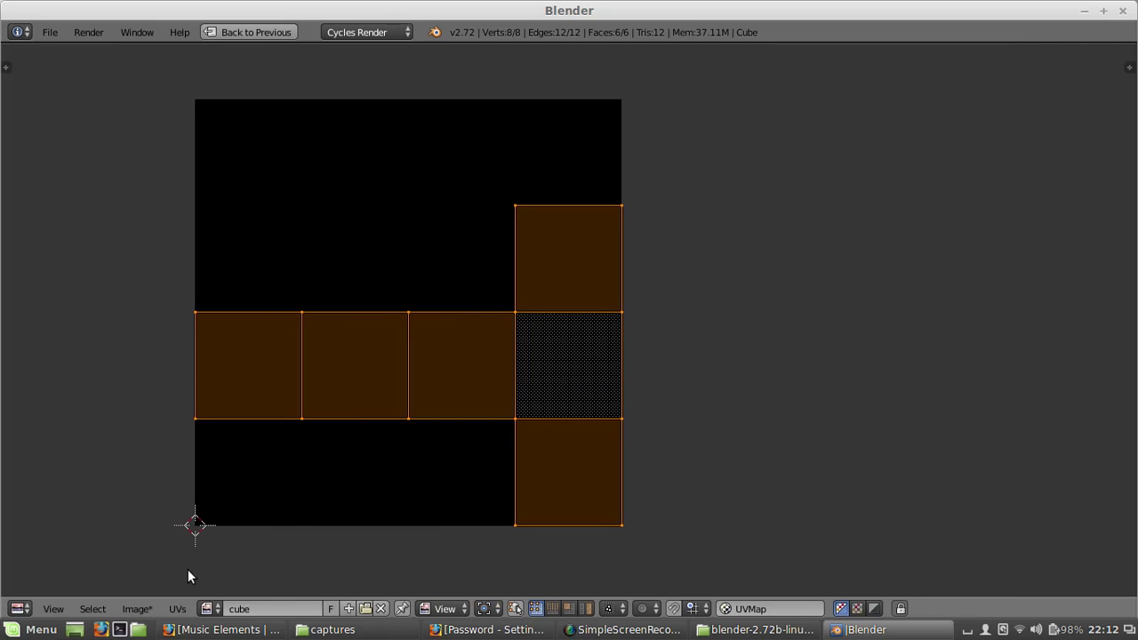
pyautogui.moveTo(430, 421); pyautogui.dragTo(483, 411, button='middle')
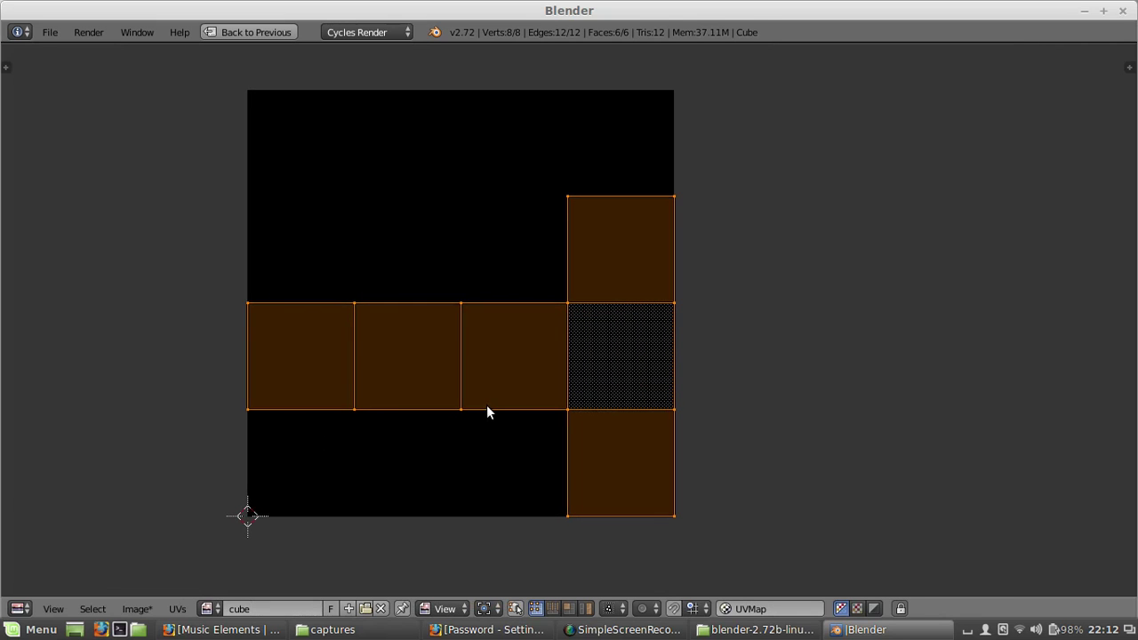
pyautogui.hotkey('ctrl', 's')
pyautogui.press('Escape')
pyautogui.scroll(-1, 454, 343)
pyautogui.scroll(1, 446, 342)
pyautogui.moveTo(442, 341); pyautogui.dragTo(430, 336, button='middle')
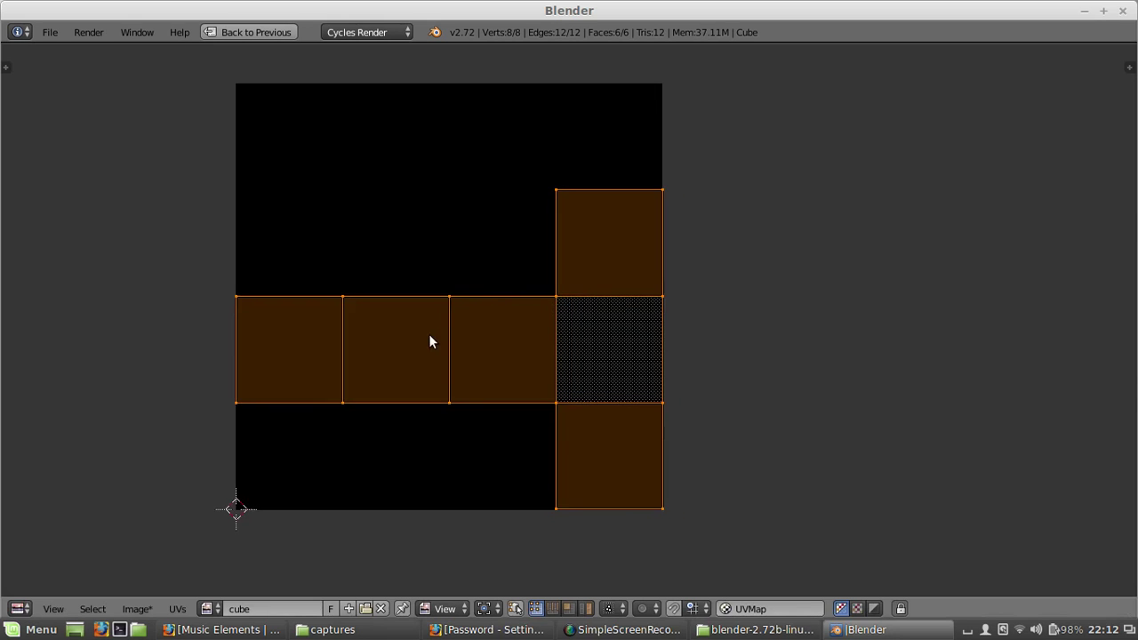
pyautogui.scroll(2, 425, 342)
# - Restore the full layout, turn the UV/Image Editor into a Node Editor and maximize it to show the cube material's nodes
pyautogui.hotkey('ctrl', 'Up')
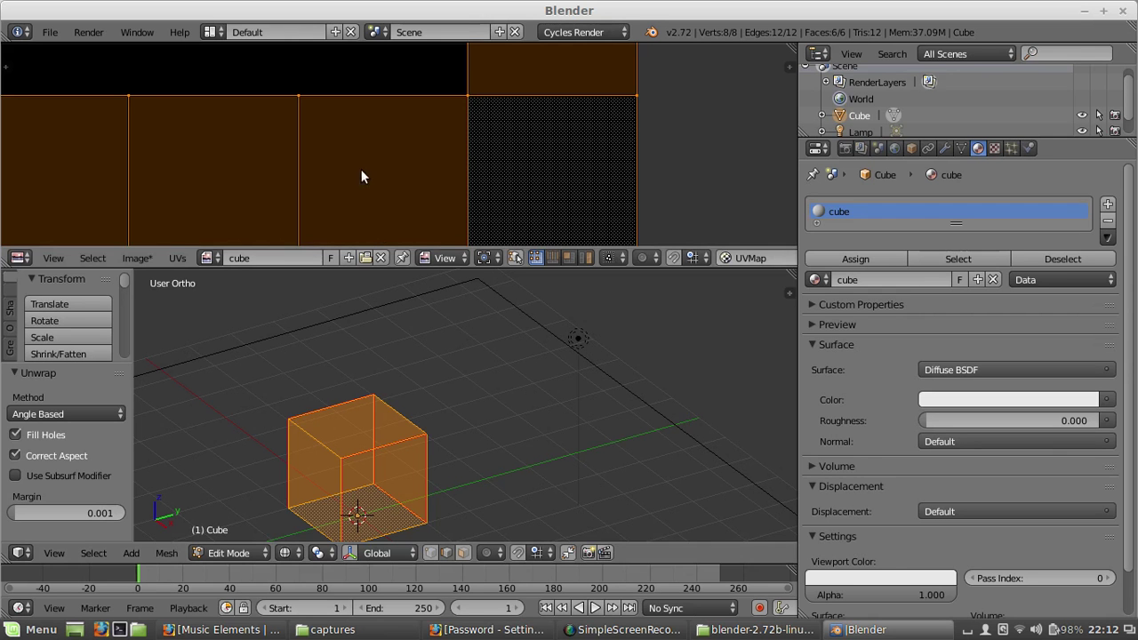
pyautogui.click(24, 258)
pyautogui.click(60, 460)
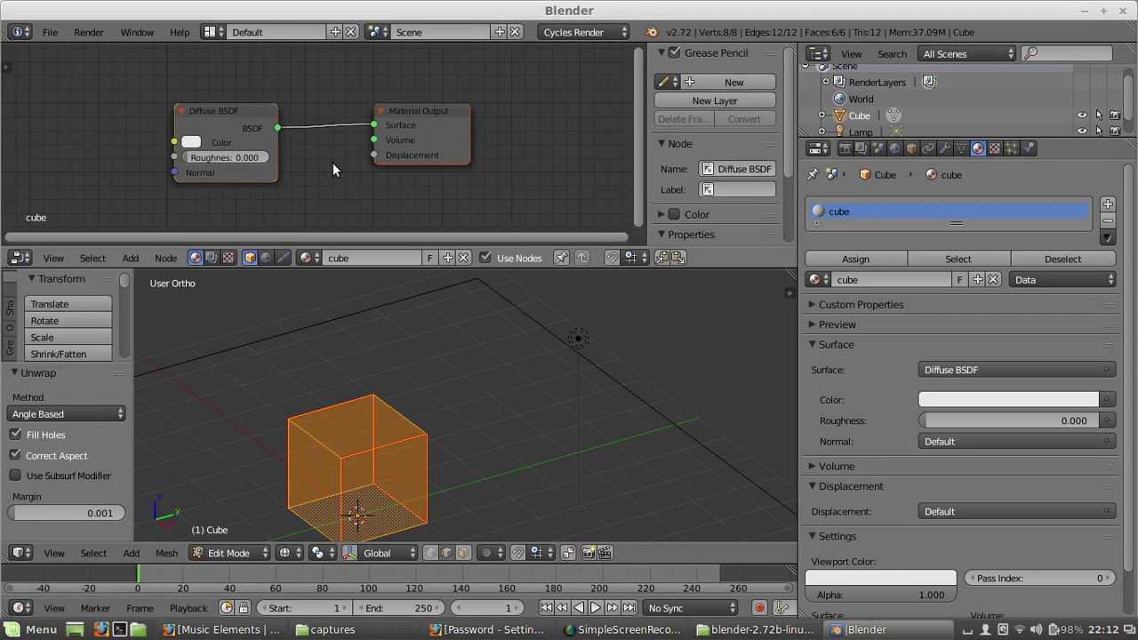
pyautogui.scroll(-2, 334, 167)
pyautogui.hotkey('ctrl', 'Up')
pyautogui.scroll(-3, 360, 173)
pyautogui.moveTo(374, 229); pyautogui.dragTo(431, 138, button='middle')
# - Add an unconnected Image Texture node beside the Diffuse BSDF node and assign the cube image to it
pyautogui.moveTo(416, 234)
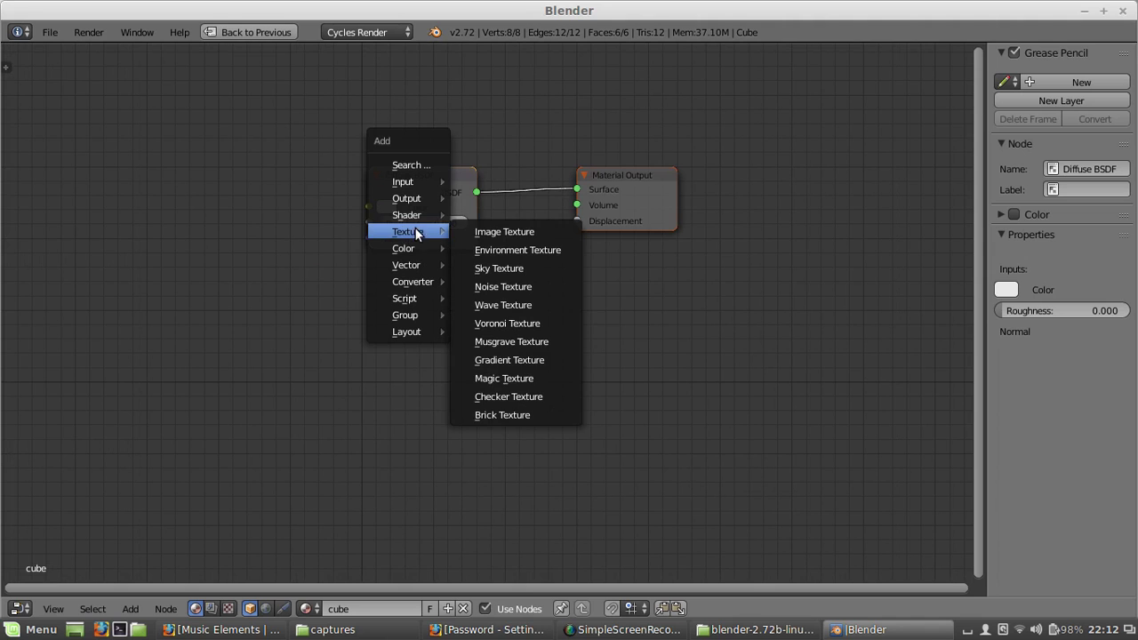
pyautogui.click(533, 232)
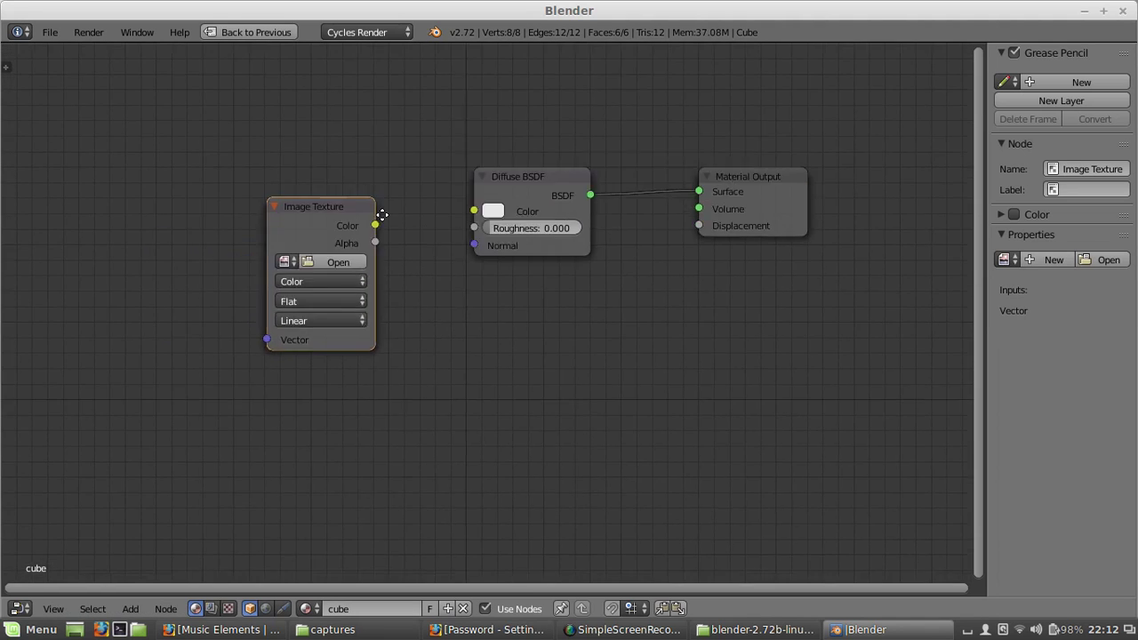
pyautogui.moveTo(382, 215); pyautogui.dragTo(512, 202, button='middle')
pyautogui.scroll(2, 435, 262)
pyautogui.click(410, 243)
pyautogui.click(425, 266)
pyautogui.scroll(-2, 425, 259)
pyautogui.moveTo(417, 214); pyautogui.dragTo(351, 194)
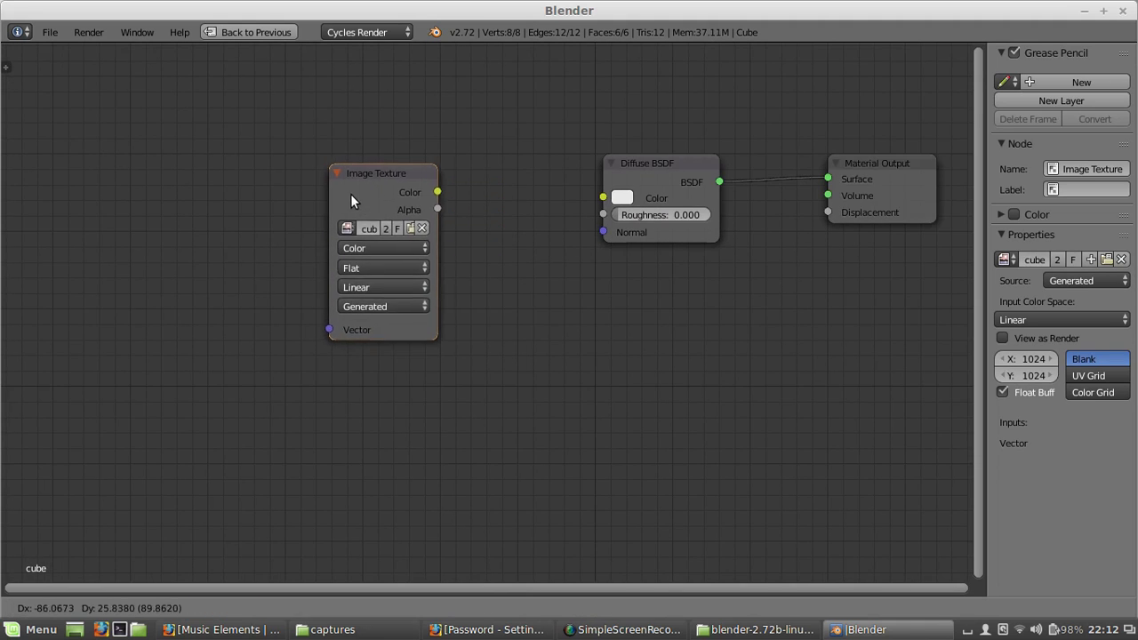
pyautogui.scroll(-3, 351, 194)
pyautogui.moveTo(351, 193); pyautogui.dragTo(313, 185, button='middle')
pyautogui.scroll(-2, 418, 210)
pyautogui.moveTo(428, 212); pyautogui.dragTo(416, 211, button='middle')
# - Restore the full layout and switch the 3D View to solid shading with the cube in Edit Mode
pyautogui.hotkey('shift', 'space')
pyautogui.keyDown('shift'); pyautogui.moveTo(489, 400); pyautogui.dragTo(526, 372, button='middle'); pyautogui.keyUp('shift')
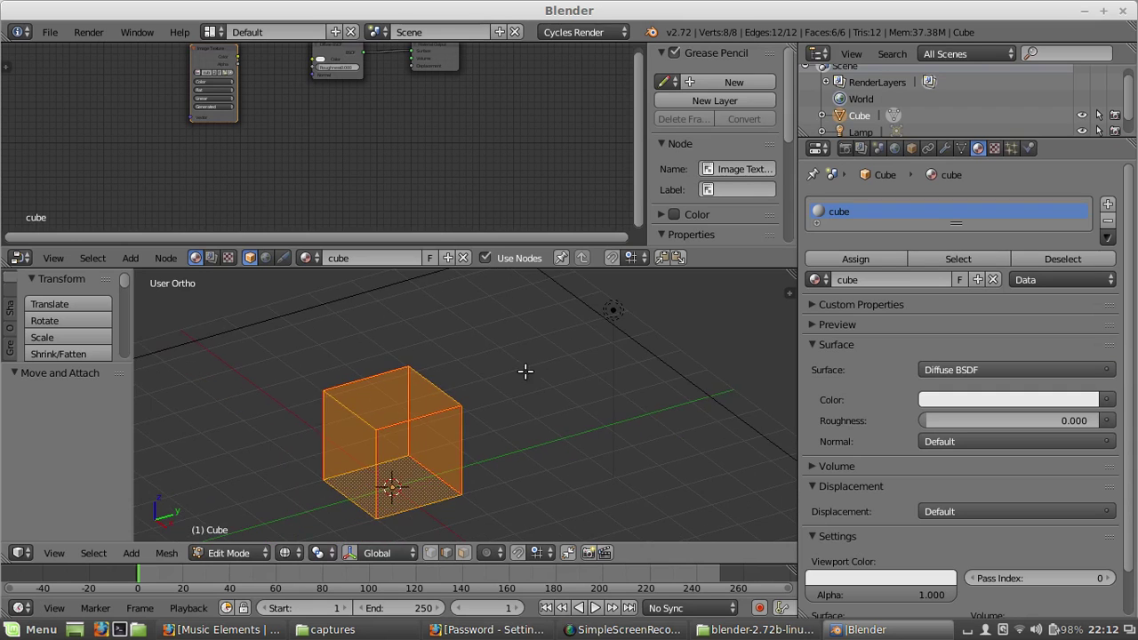
pyautogui.scroll(-2, 526, 372)
pyautogui.moveTo(444, 322); pyautogui.dragTo(471, 348, button='middle')
pyautogui.press('Tab')
pyautogui.click(364, 395)
pyautogui.press('Tab')
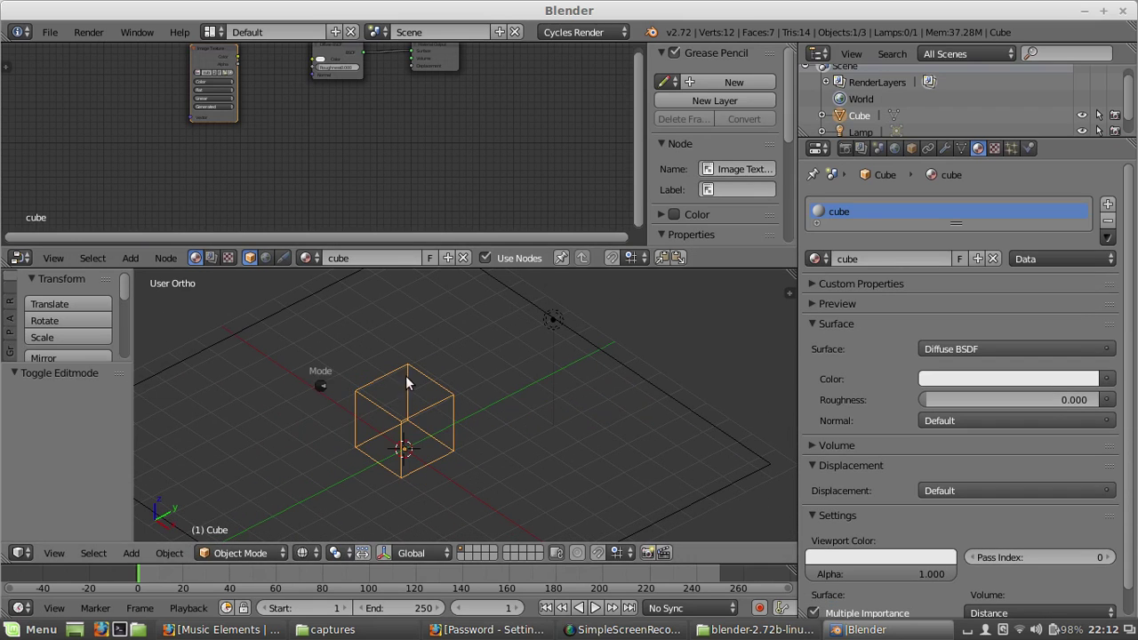
pyautogui.press('z')
pyautogui.moveTo(374, 440); pyautogui.dragTo(462, 423, button='middle')
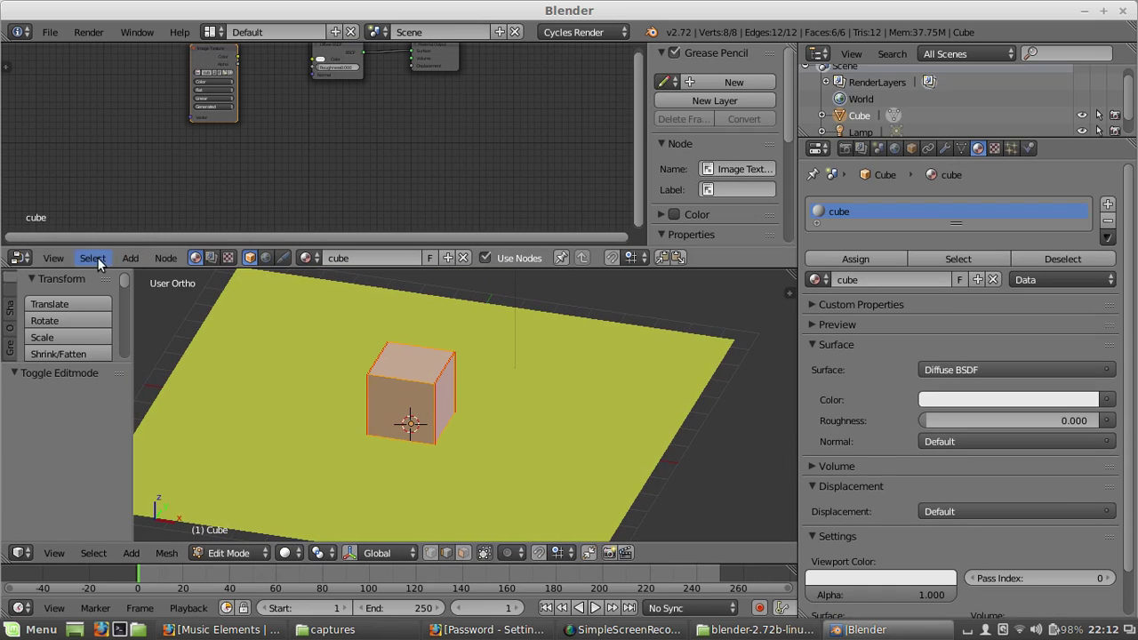
# - Turn the Node Editor back into a UV/Image Editor to show the cube image with its UV layout
pyautogui.click(20, 257)
pyautogui.click(53, 326)
pyautogui.scroll(-4, 293, 204)
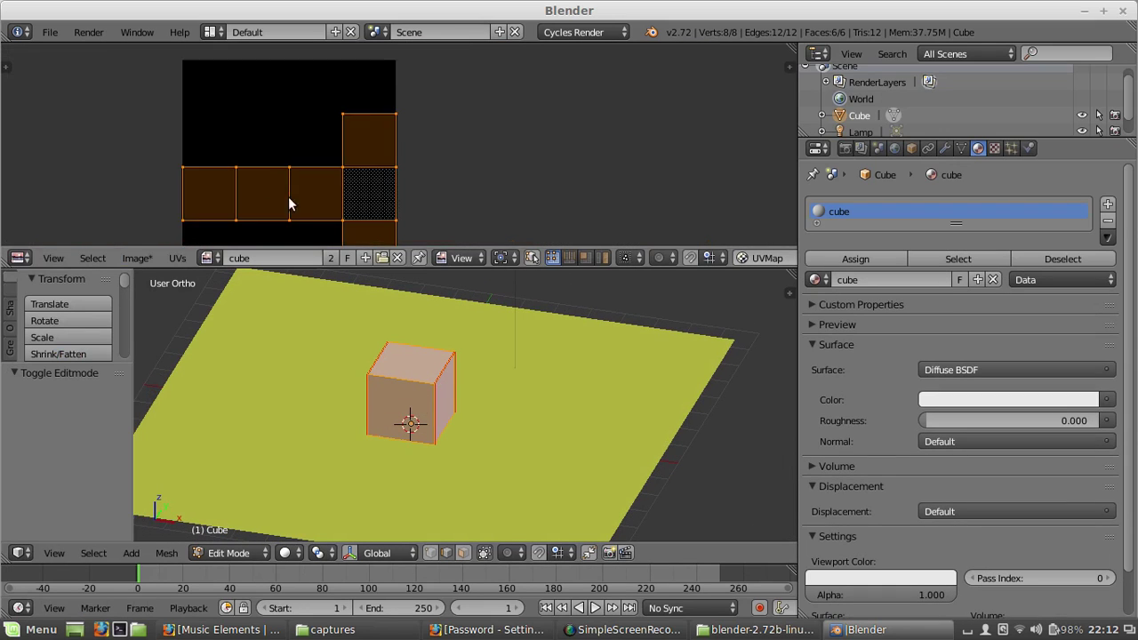
# - Bake the cube's lighting into its cube image with bake type Combined and a 16 px margin
pyautogui.click(844, 153)
pyautogui.scroll(-5, 942, 422)
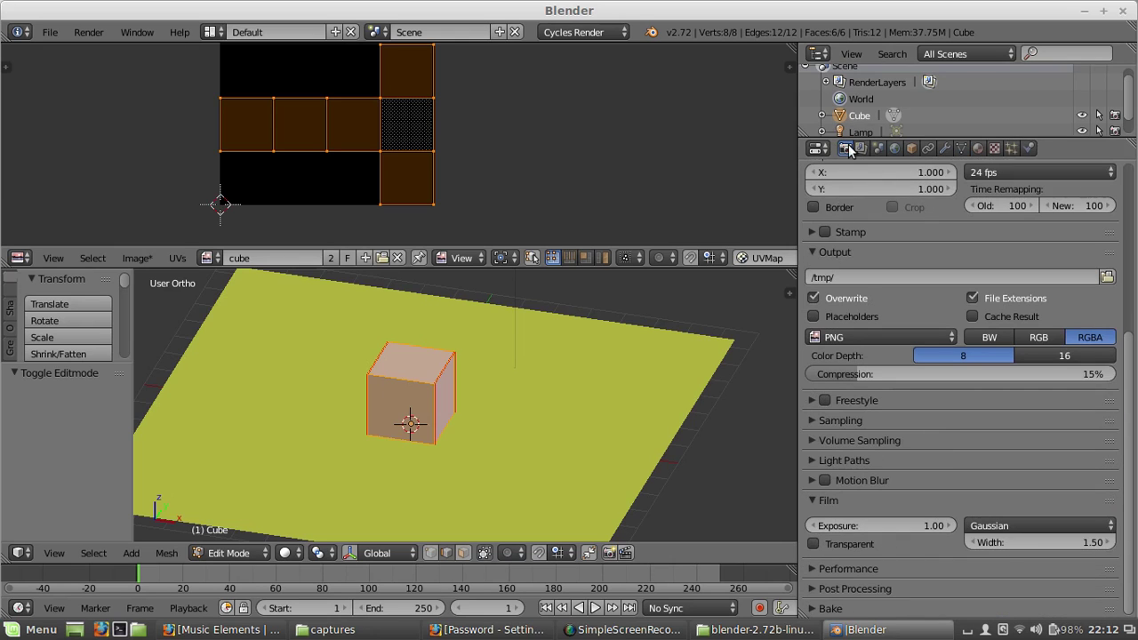
pyautogui.click(832, 610)
pyautogui.scroll(-3, 902, 563)
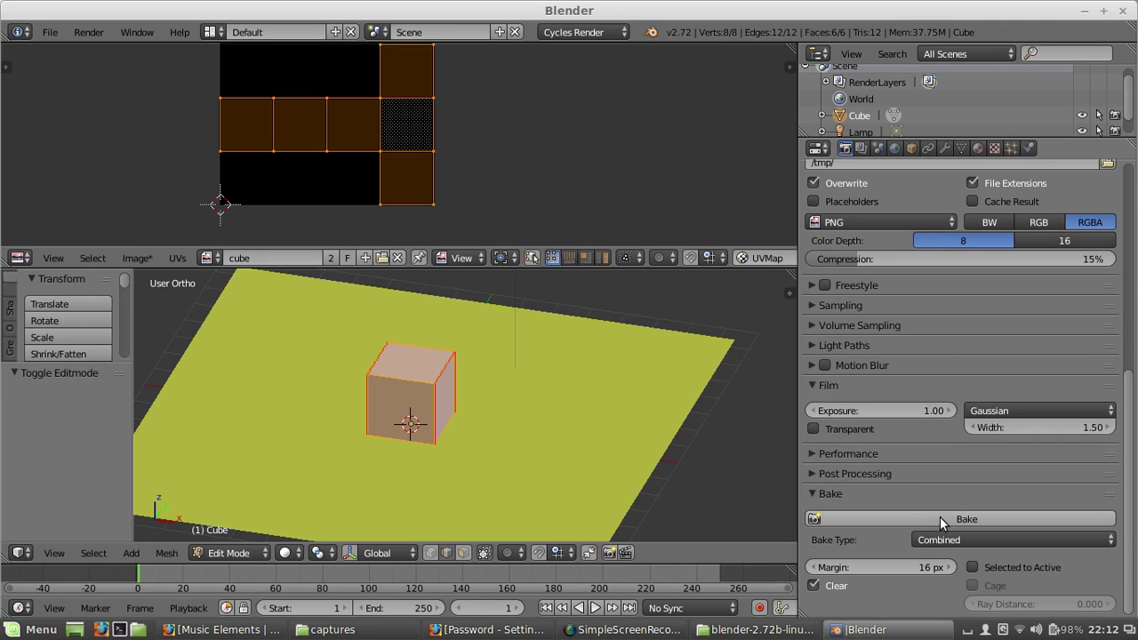
pyautogui.click(940, 517)
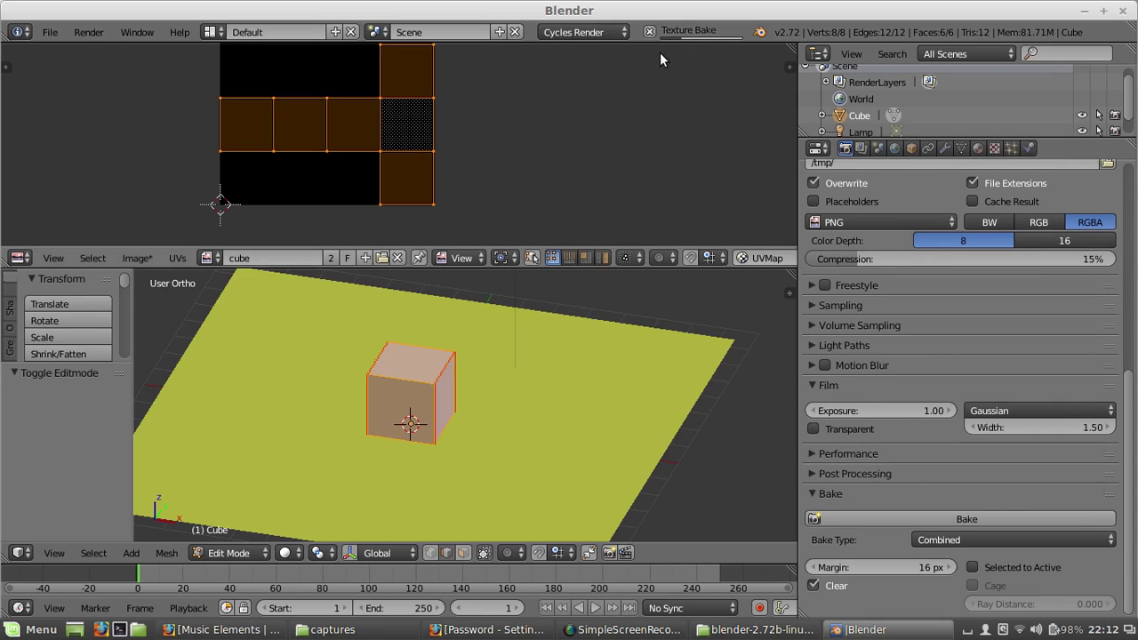
# - Set the Cycles render samples to 5 in the Sampling settings
pyautogui.scroll(4, 879, 241)
pyautogui.scroll(3, 856, 306)
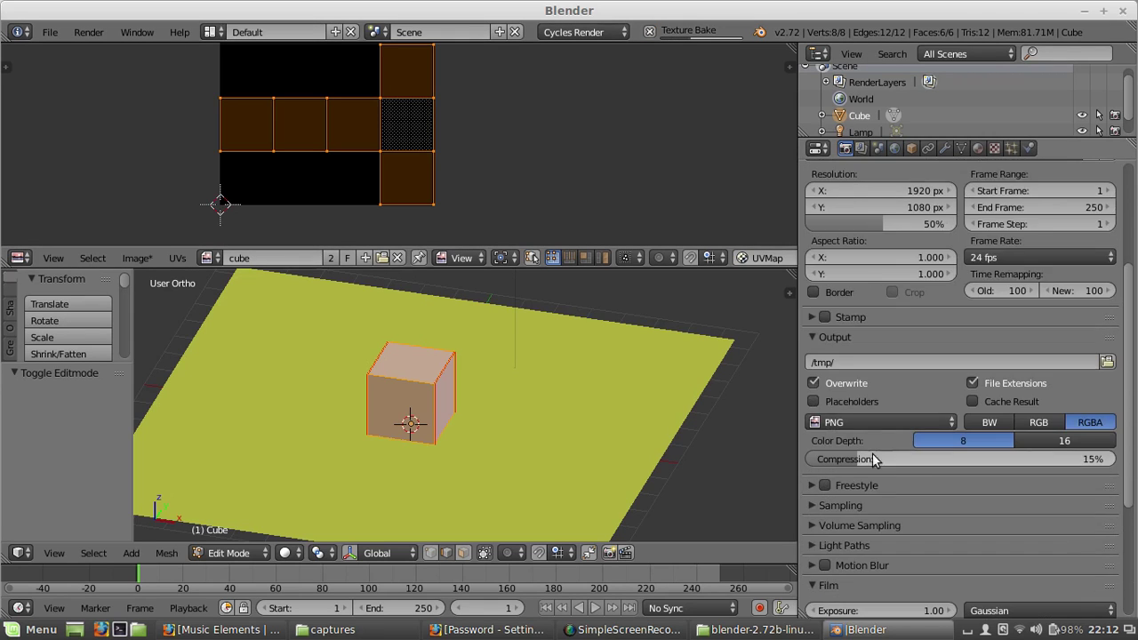
pyautogui.scroll(-5, 874, 356)
pyautogui.scroll(8, 873, 357)
pyautogui.scroll(-7, 866, 340)
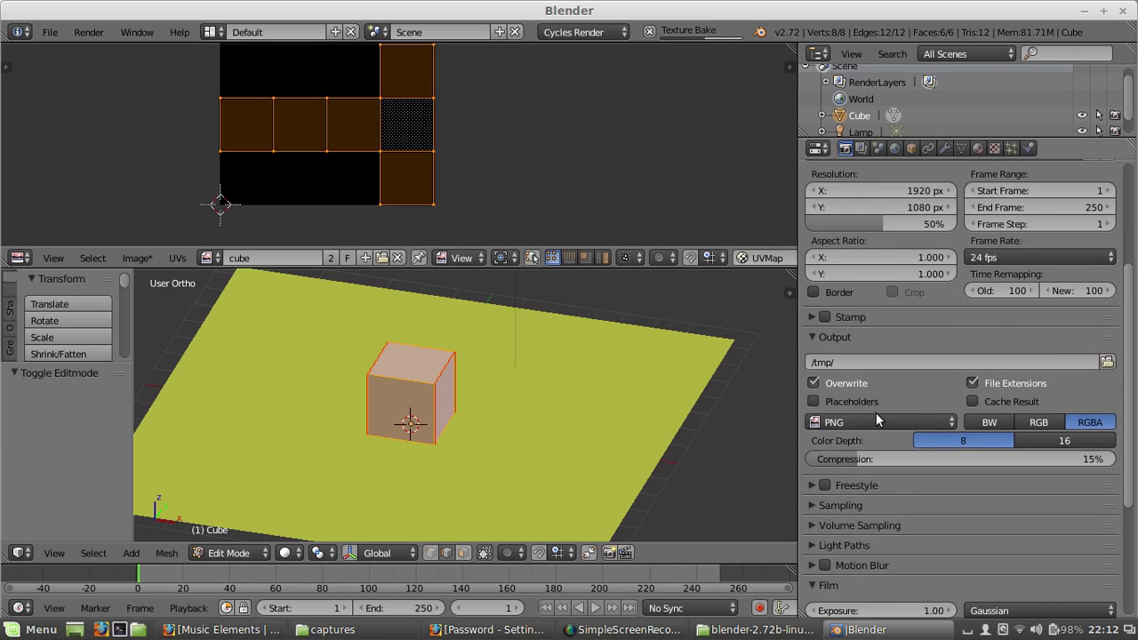
pyautogui.scroll(2, 872, 422)
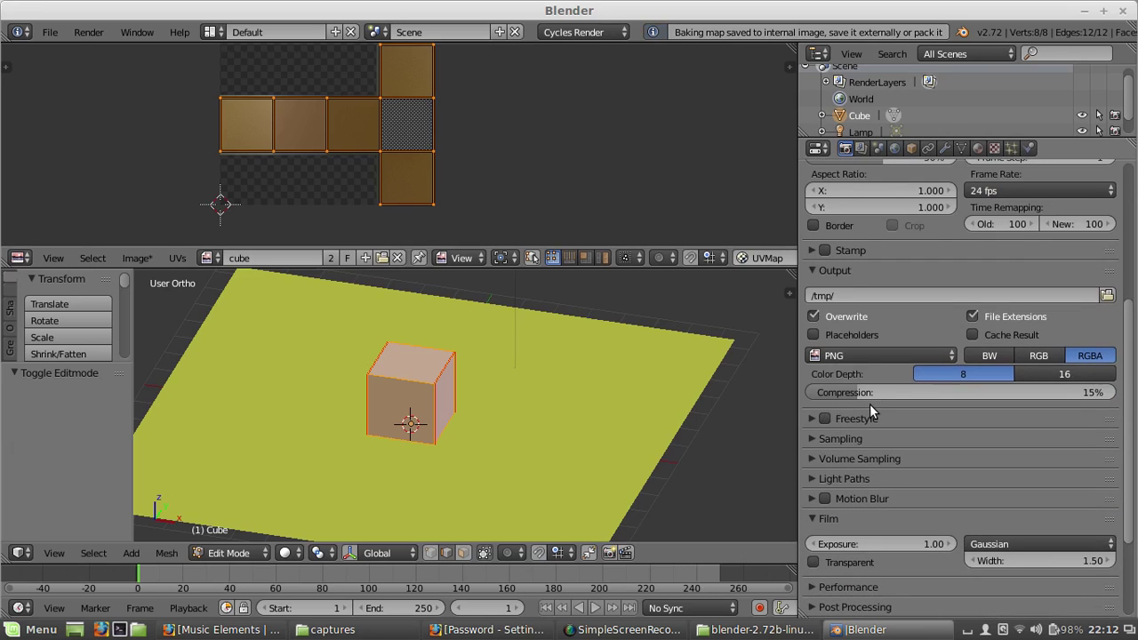
pyautogui.scroll(5, 865, 407)
pyautogui.scroll(-5, 865, 408)
pyautogui.click(866, 439)
pyautogui.click(999, 466)
pyautogui.click(996, 480)
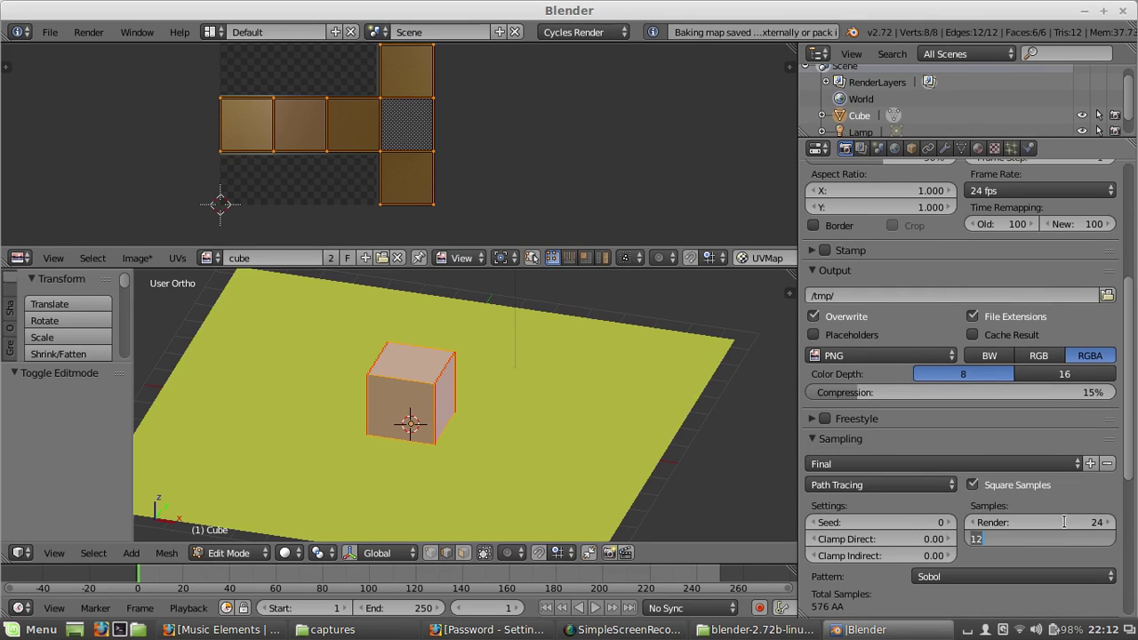
pyautogui.scroll(-3, 1055, 497)
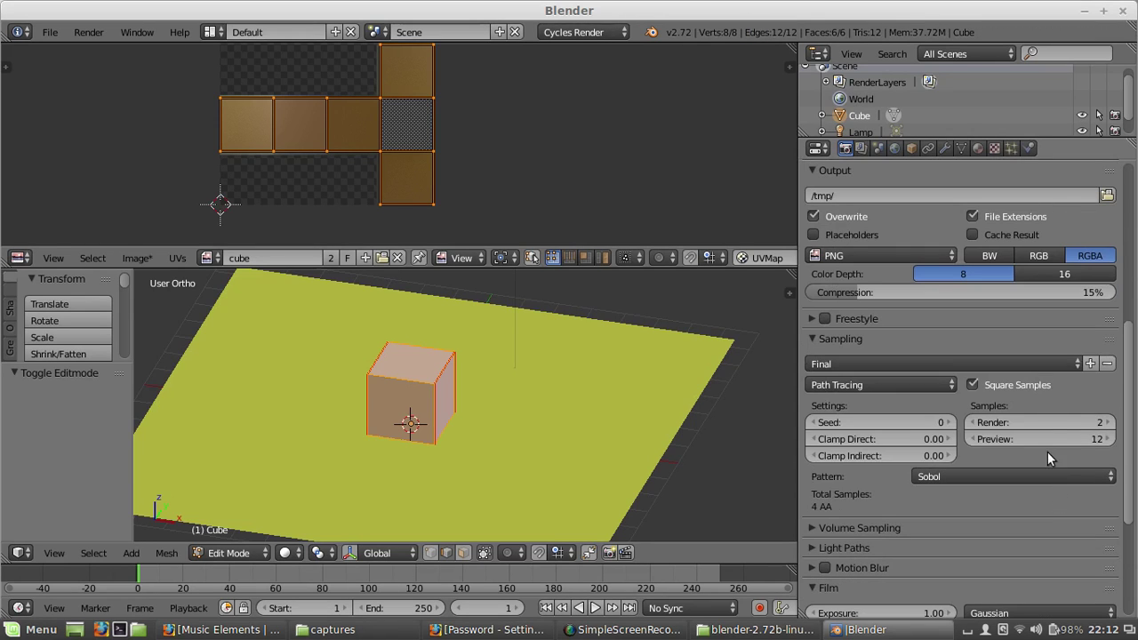
pyautogui.scroll(-3, 408, 141)
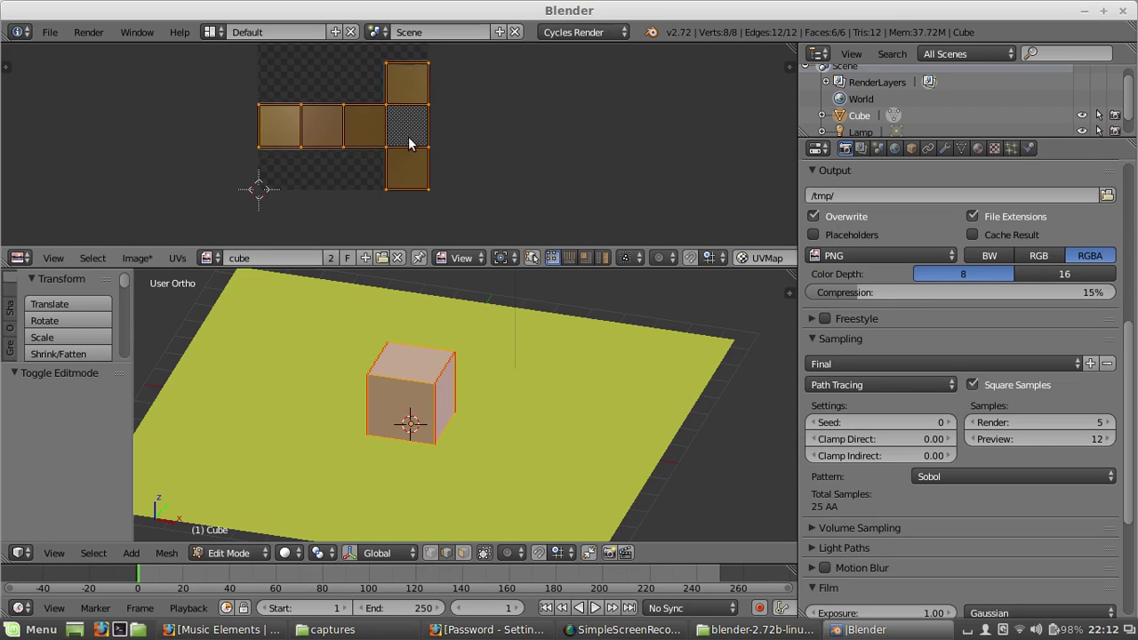
# - Examine the baked cube image in a maximized UV/Image Editor with and without its UV layout, and return to the full layout
pyautogui.moveTo(389, 157); pyautogui.dragTo(443, 193, button='middle')
pyautogui.scroll(4, 403, 166)
pyautogui.scroll(1, 354, 144)
pyautogui.scroll(-1, 355, 143)
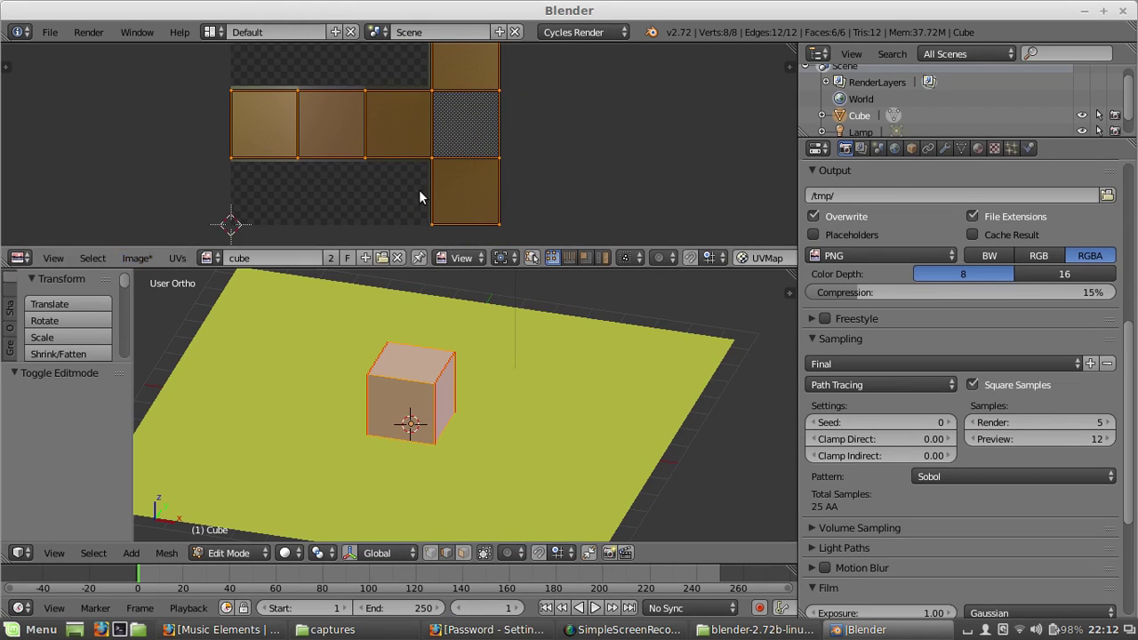
pyautogui.hotkey('ctrl', 'Up')
pyautogui.scroll(4, 529, 279)
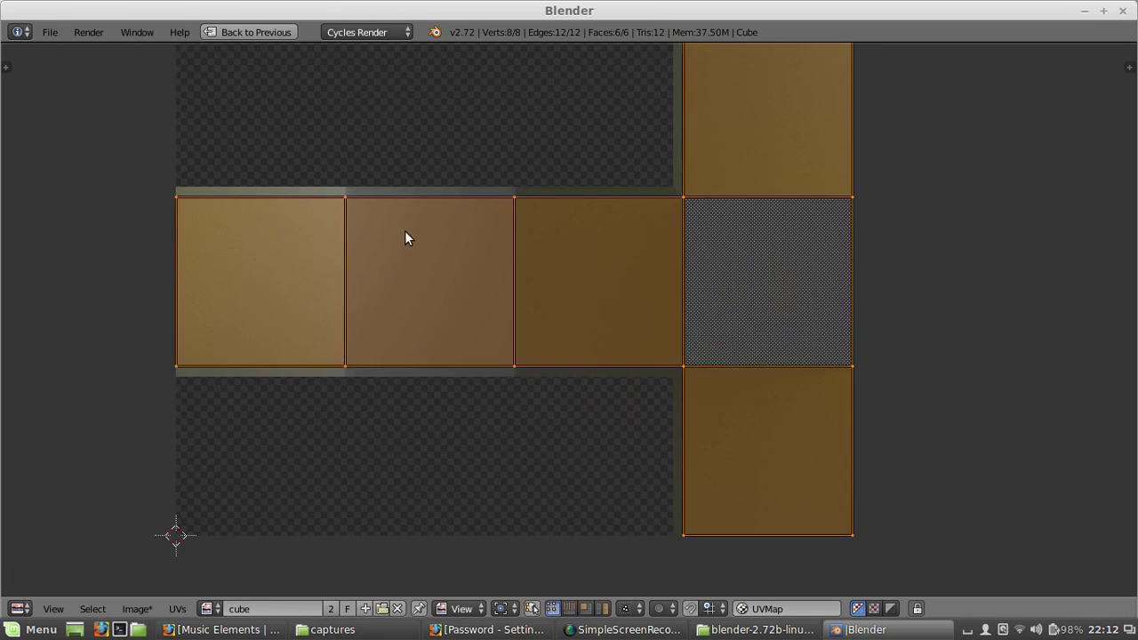
pyautogui.press('Tab')
pyautogui.scroll(-3, 445, 256)
pyautogui.scroll(3, 496, 255)
pyautogui.press('Tab')
pyautogui.press('Tab')
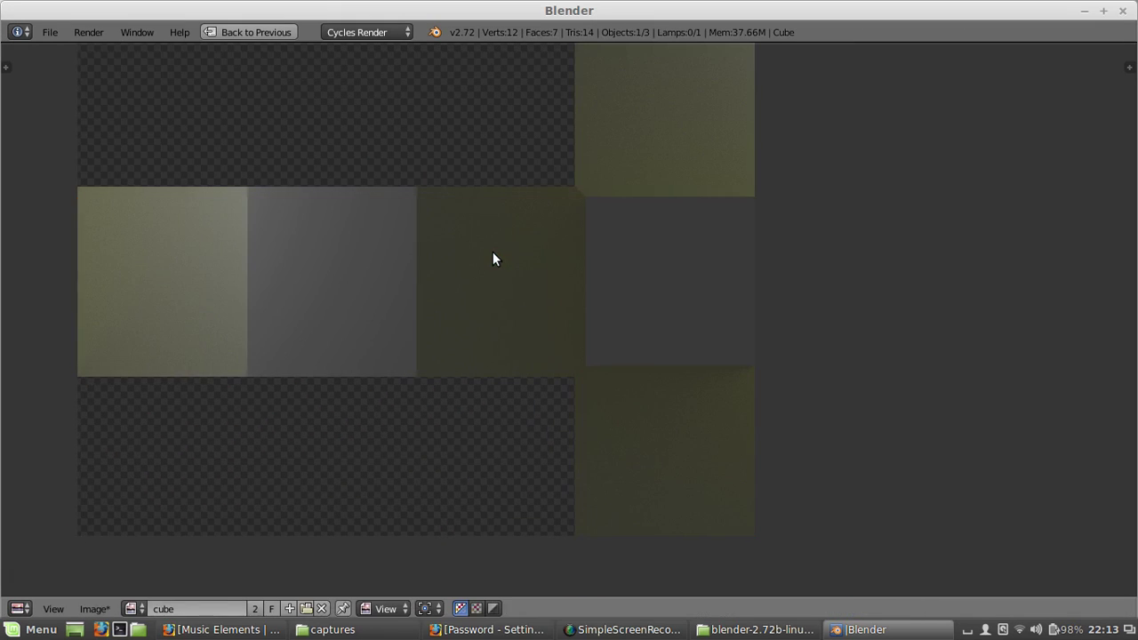
pyautogui.scroll(-2, 471, 258)
pyautogui.press('Tab')
pyautogui.hotkey('ctrl', 'Up')
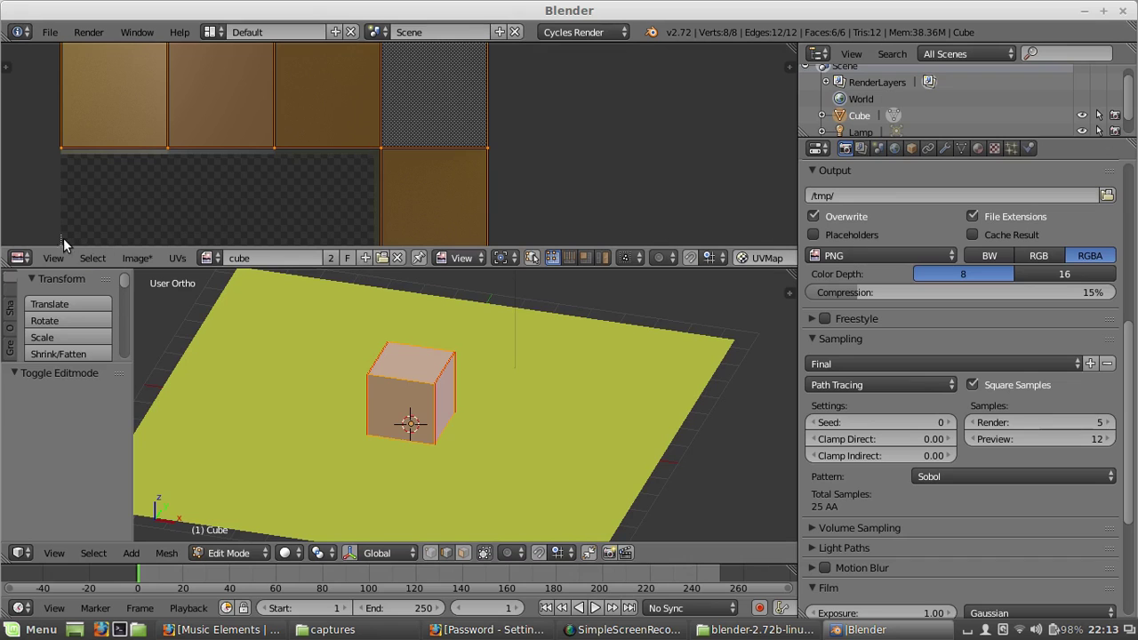
# - Turn the UV/Image Editor into a Node Editor and maximize it to show the cube material's nodes
pyautogui.click(13, 258)
pyautogui.click(49, 471)
pyautogui.scroll(-2, 311, 167)
pyautogui.hotkey('ctrl', 'Up')
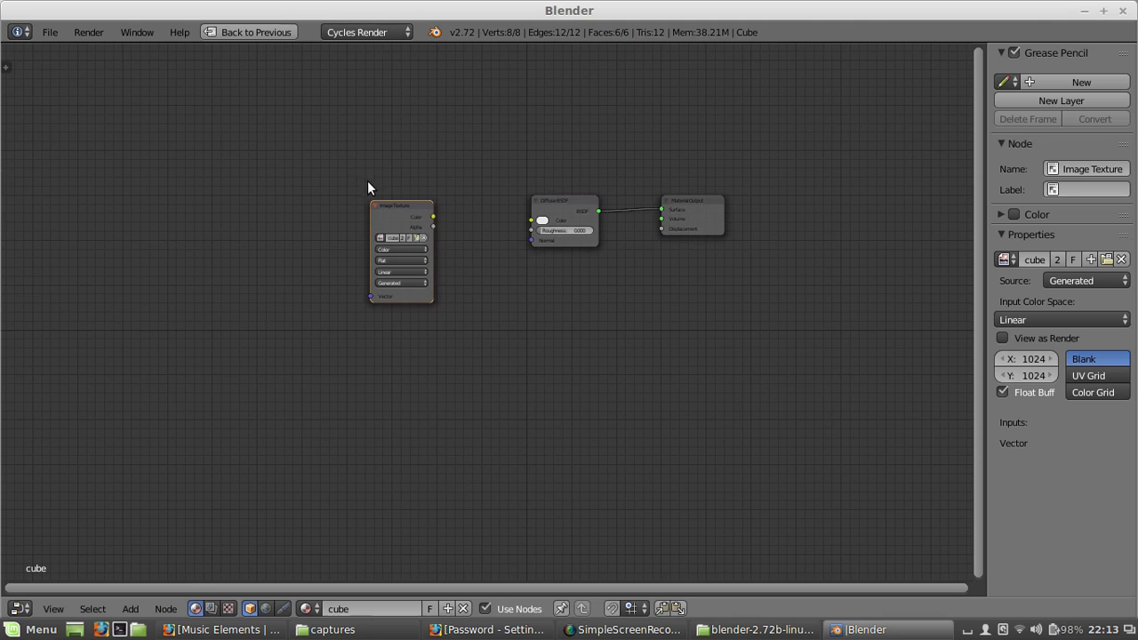
pyautogui.scroll(3, 367, 182)
# - Add a Texture Coordinate node and connect its UV output to the Image Texture node's Vector input
pyautogui.moveTo(433, 240); pyautogui.dragTo(408, 222)
pyautogui.hotkey('shift', 'a')
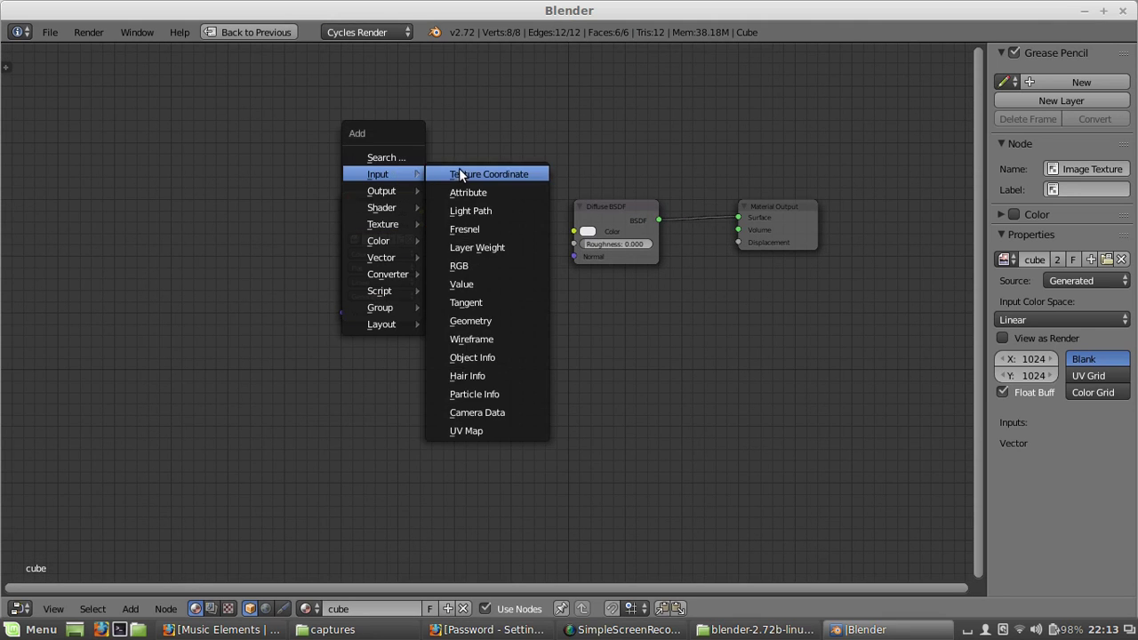
pyautogui.click(471, 174)
pyautogui.click(233, 253)
pyautogui.scroll(1, 234, 252)
pyautogui.moveTo(283, 218); pyautogui.dragTo(304, 253)
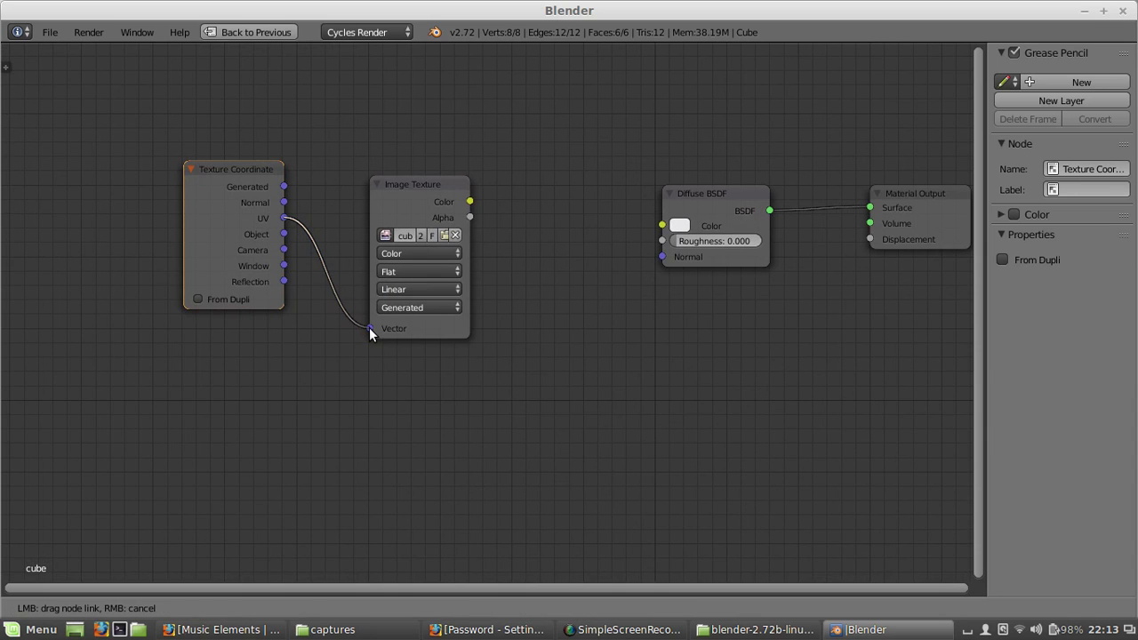
pyautogui.moveTo(371, 333); pyautogui.dragTo(371, 330)
pyautogui.scroll(-1, 546, 302)
# - Replace the Diffuse BSDF node with an Emission node, linking the image's Color into it and its output to the Material Output's Surface
pyautogui.hotkey('shift', 'a')
pyautogui.rightClick(635, 198)
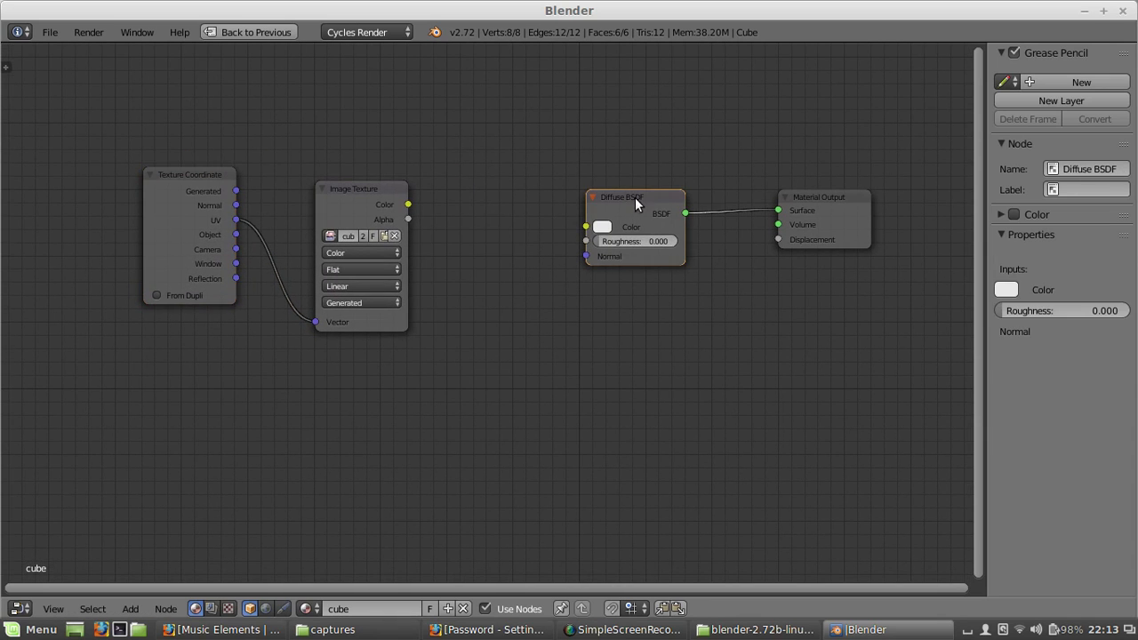
pyautogui.press('x')
pyautogui.scroll(-1, 624, 208)
pyautogui.hotkey('shift', 'a')
pyautogui.moveTo(587, 233)
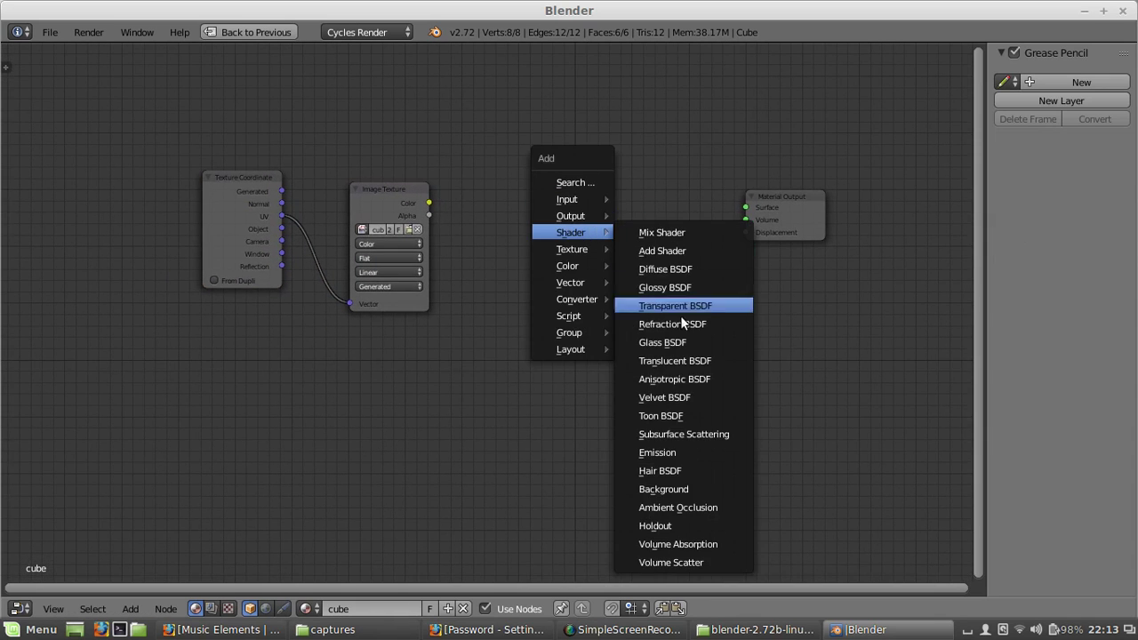
pyautogui.click(658, 453)
pyautogui.click(509, 190)
pyautogui.scroll(1, 481, 205)
pyautogui.moveTo(422, 199); pyautogui.dragTo(822, 205)
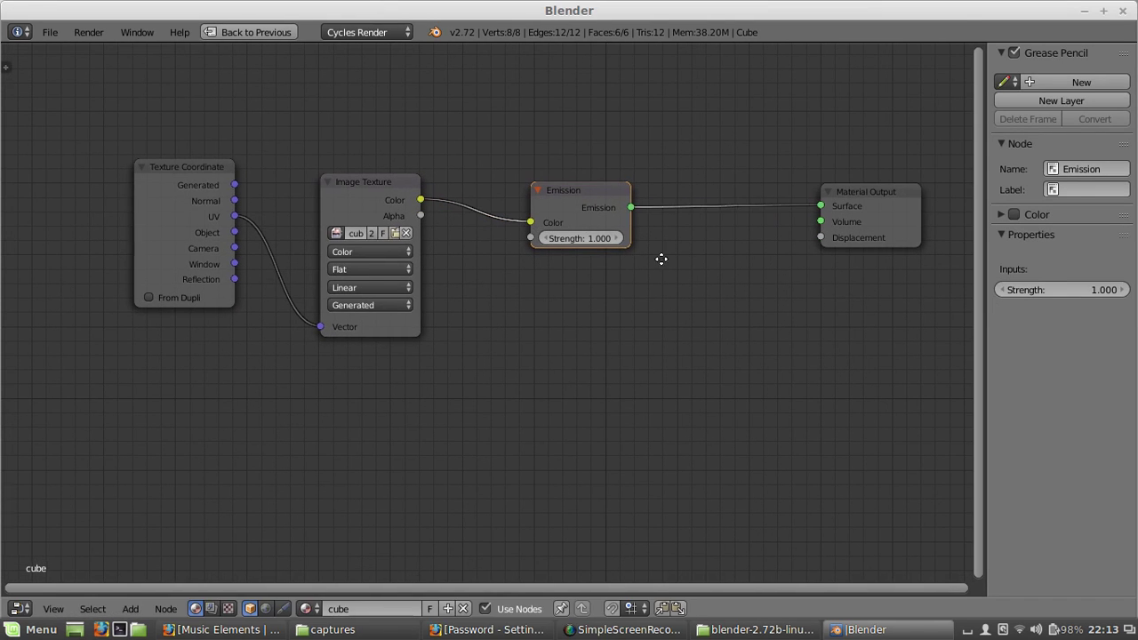
# - Restore the full layout and inspect the baked cube in Object Mode with Material shading in the 3D View
pyautogui.hotkey('ctrl', 'Up')
pyautogui.scroll(-1, 460, 300)
pyautogui.press('z')
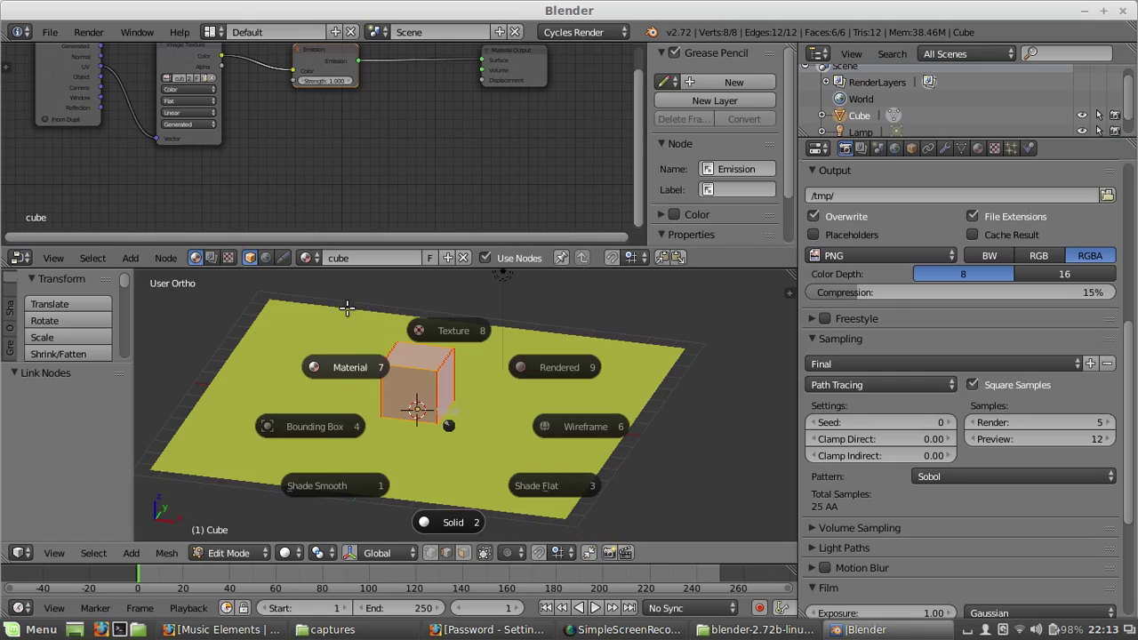
pyautogui.click(348, 364)
pyautogui.moveTo(578, 392); pyautogui.dragTo(513, 397, button='middle')
pyautogui.press('Tab')
pyautogui.click(413, 392)
pyautogui.moveTo(414, 392)
pyautogui.mouseDown(button='middle')
pyautogui.moveTo(360, 388)
pyautogui.moveTo(454, 382)
pyautogui.moveTo(516, 341)
pyautogui.moveTo(402, 369)
pyautogui.moveTo(348, 360)
pyautogui.moveTo(576, 354)
pyautogui.mouseUp(button='middle')
pyautogui.scroll(4, 454, 381)
pyautogui.scroll(-3, 516, 341)
pyautogui.scroll(4, 401, 369)
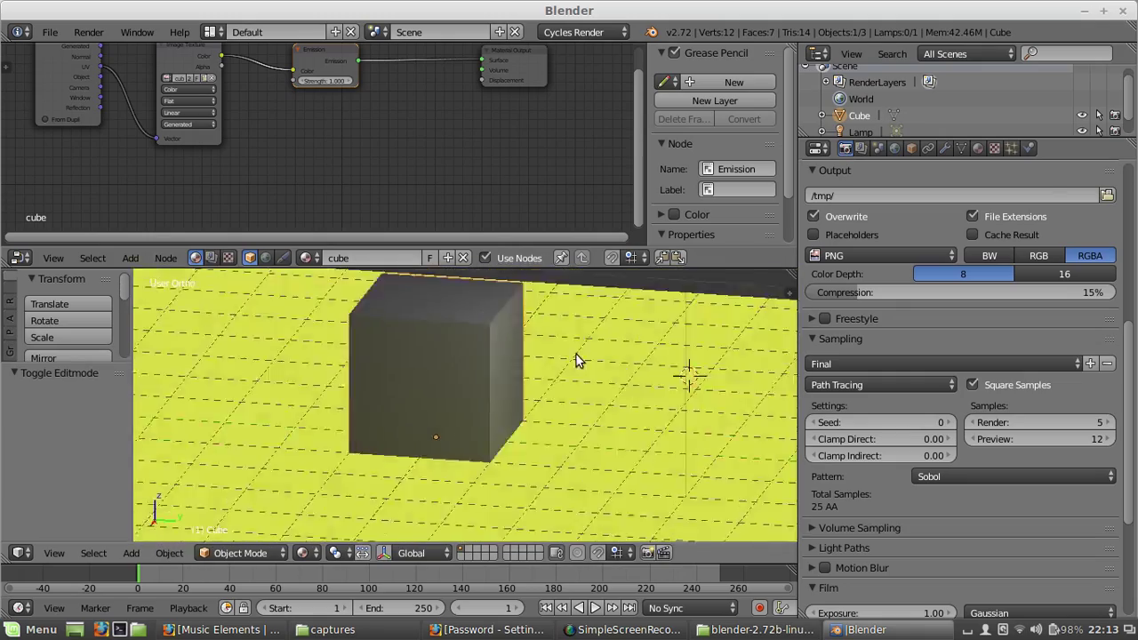
pyautogui.scroll(-5, 574, 358)
pyautogui.moveTo(461, 344); pyautogui.dragTo(509, 412, button='middle')
# - UV-map the ground plane in Edit Mode from the top view so its face fills the whole UV square
pyautogui.rightClick(465, 449)
pyautogui.scroll(-3, 462, 452)
pyautogui.keyDown('shift'); pyautogui.moveTo(463, 451); pyautogui.dragTo(418, 452, button='middle'); pyautogui.keyUp('shift')
pyautogui.press('Tab')
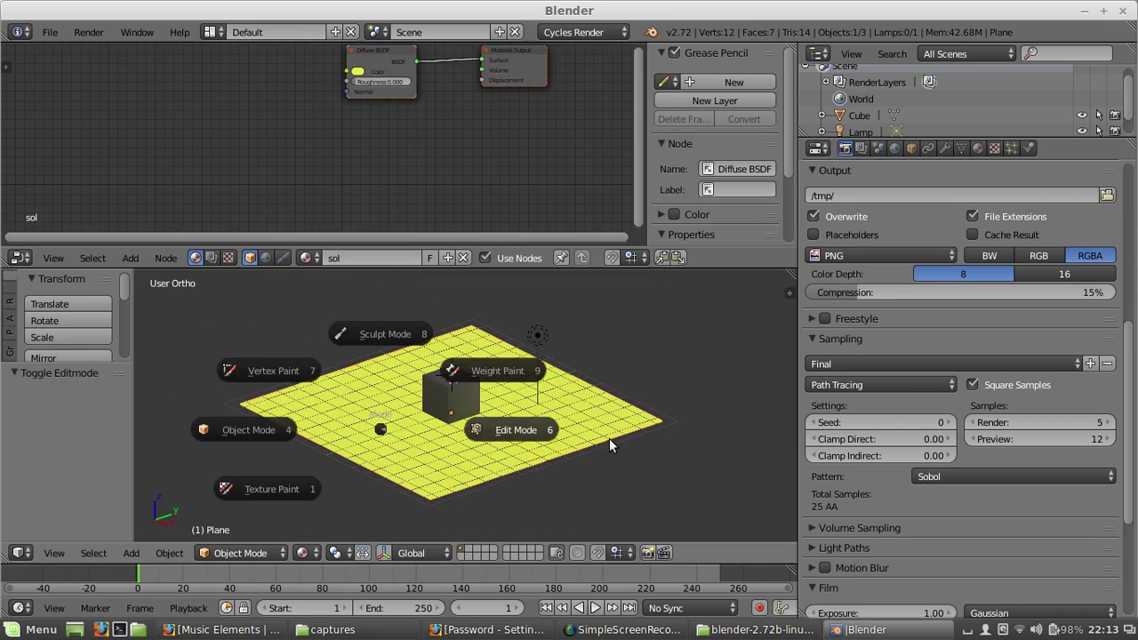
pyautogui.click(610, 445)
pyautogui.press('KP_7')
pyautogui.scroll(-3, 483, 334)
pyautogui.press('u')
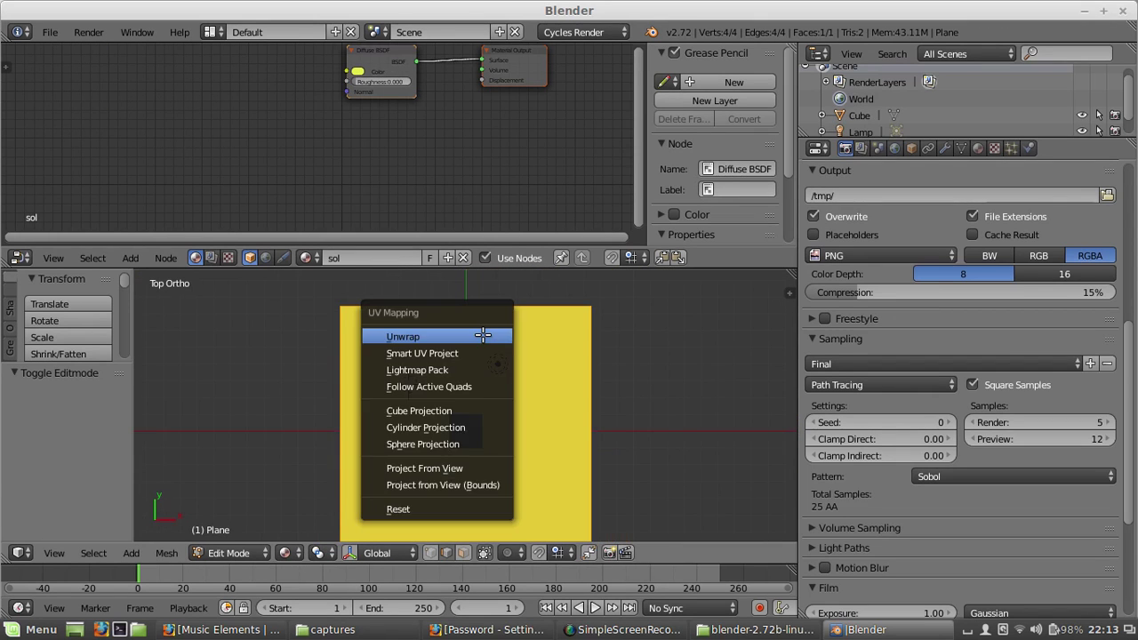
pyautogui.click(494, 505)
pyautogui.press('Tab')
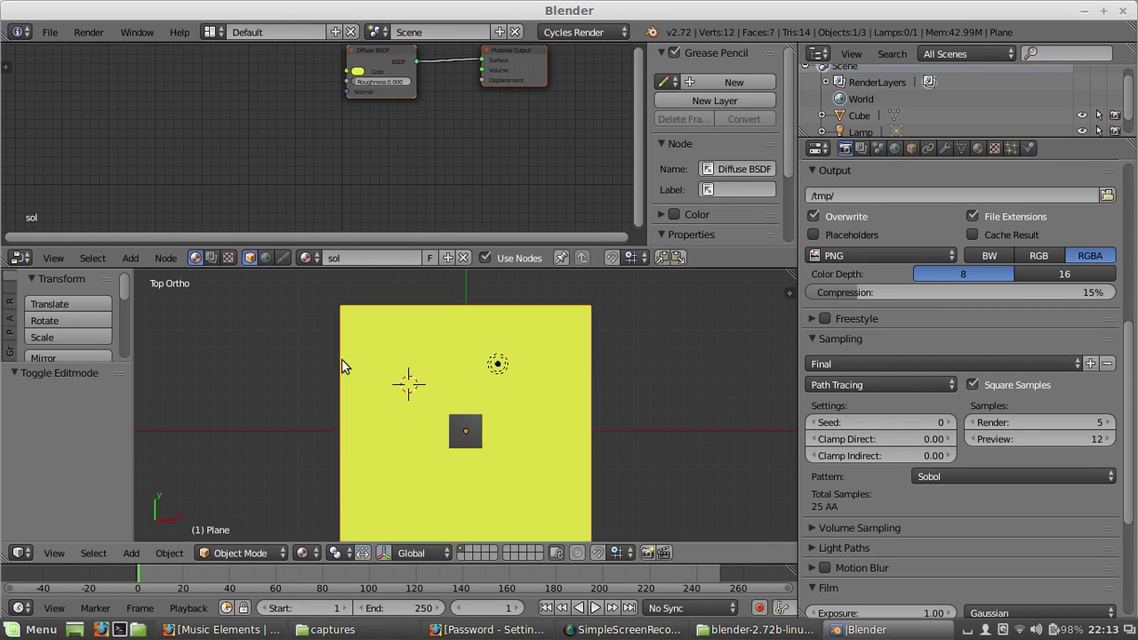
# - Turn the Node Editor back into a UV/Image Editor and maximize it
pyautogui.click(15, 258)
pyautogui.click(55, 372)
pyautogui.scroll(-2, 202, 201)
pyautogui.hotkey('shift', 'space')
pyautogui.moveTo(443, 292); pyautogui.dragTo(426, 252, button='middle')
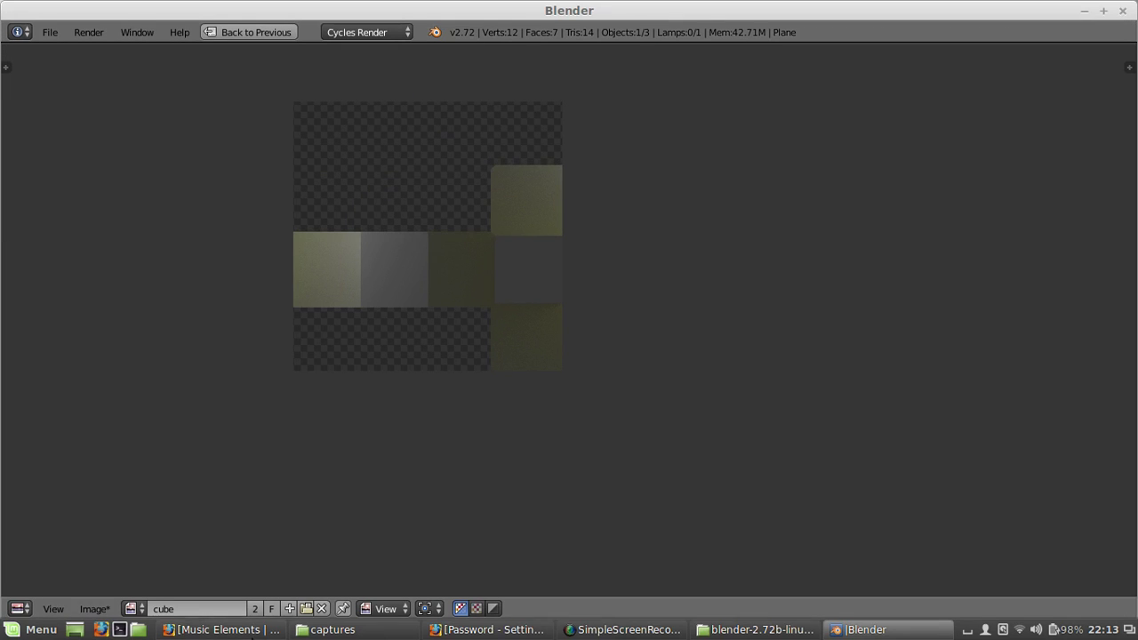
# - Unlink the cube image from the editor and create a blank 1024 × 1024 px image named sol with Alpha and 32 bit Float
pyautogui.click(322, 609)
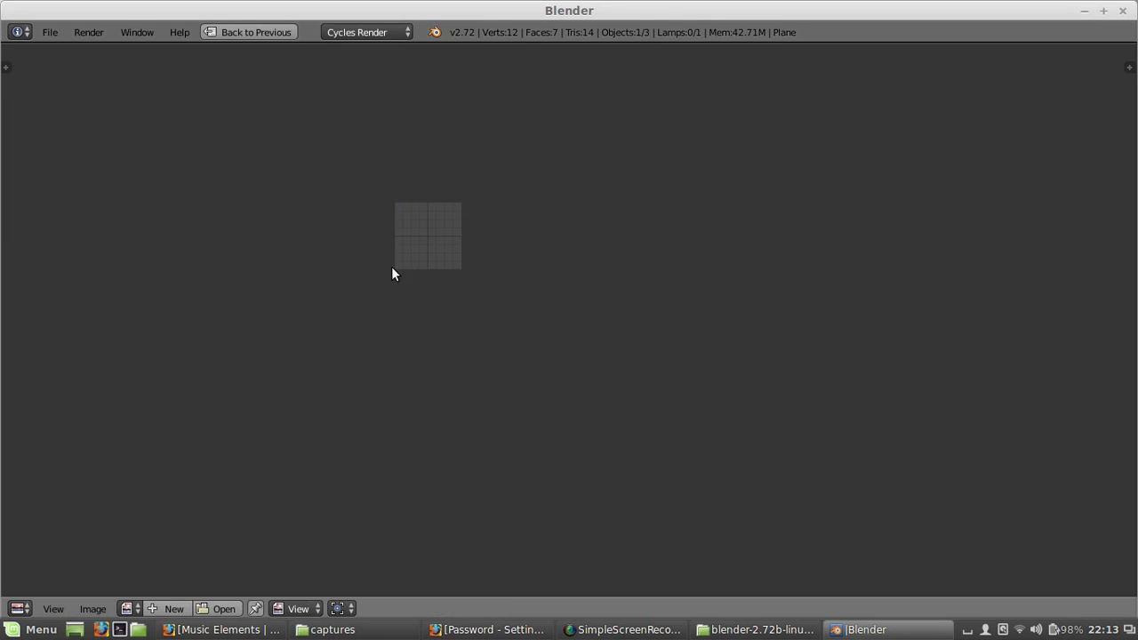
pyautogui.scroll(6, 425, 287)
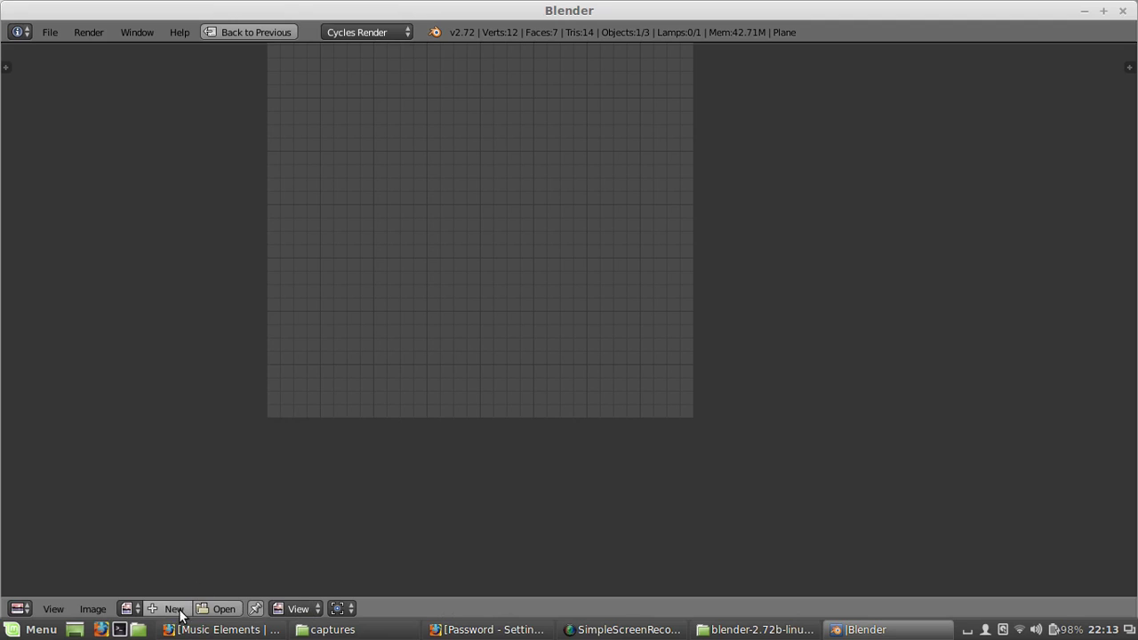
pyautogui.click(174, 610)
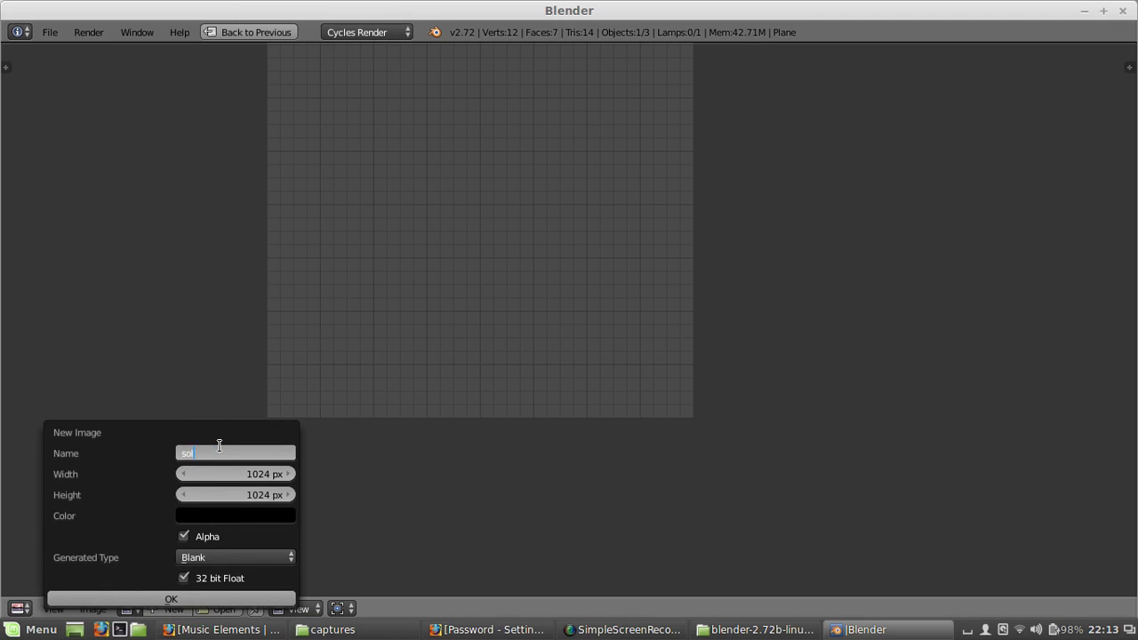
pyautogui.click(171, 599)
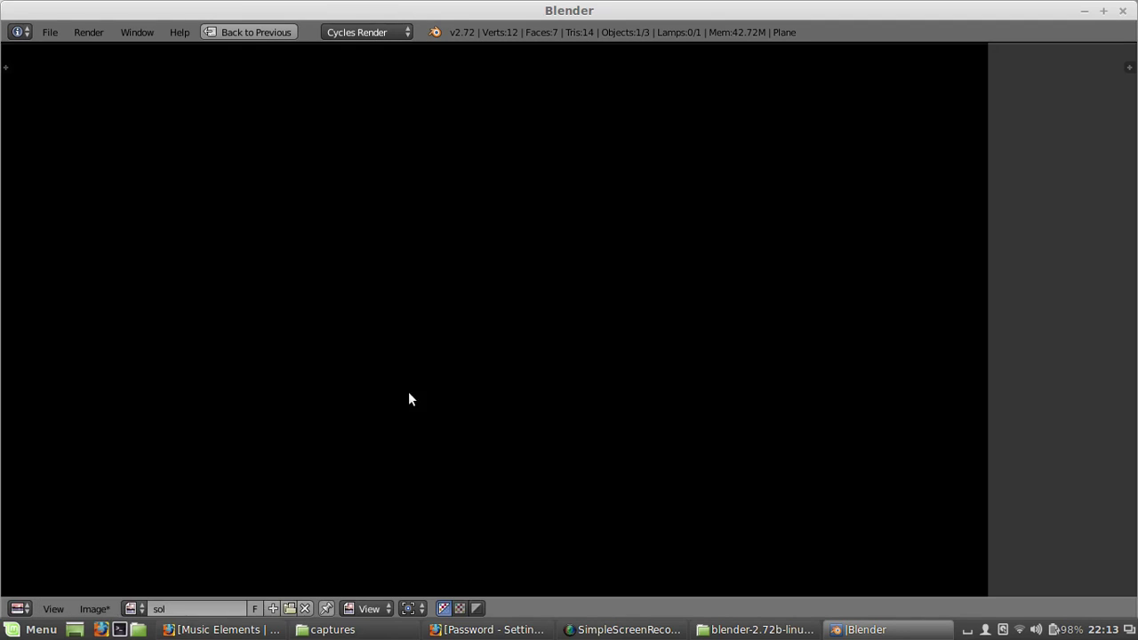
pyautogui.scroll(-6, 408, 391)
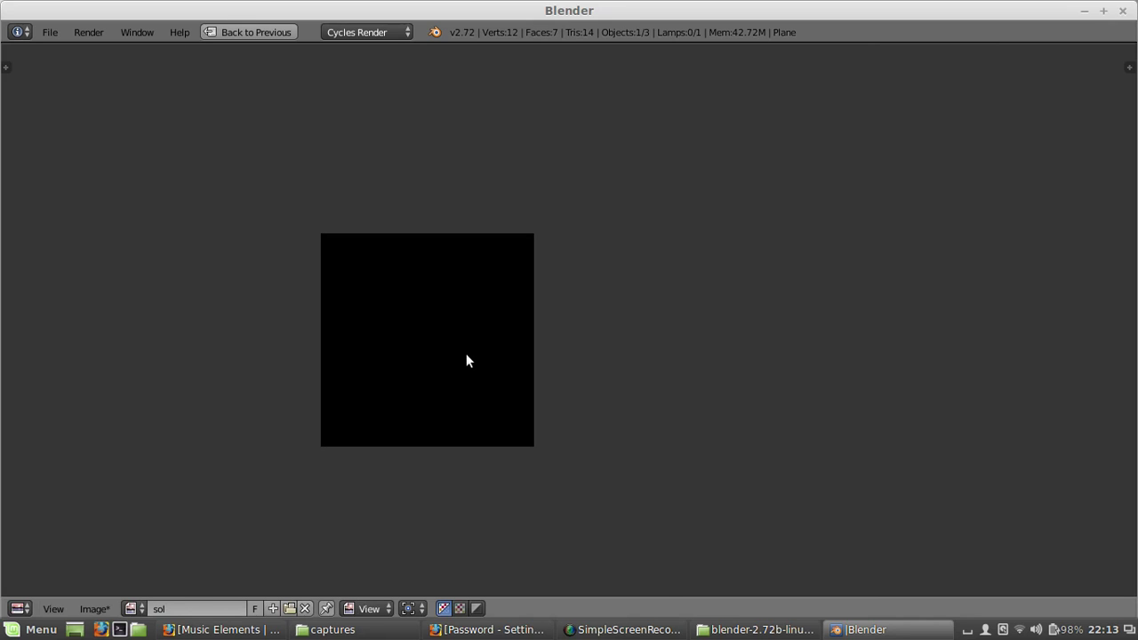
# - Restore the full layout and put the ground plane in Edit Mode to show its UV layout over the sol image
pyautogui.hotkey('ctrl', 'Up')
pyautogui.press('v')
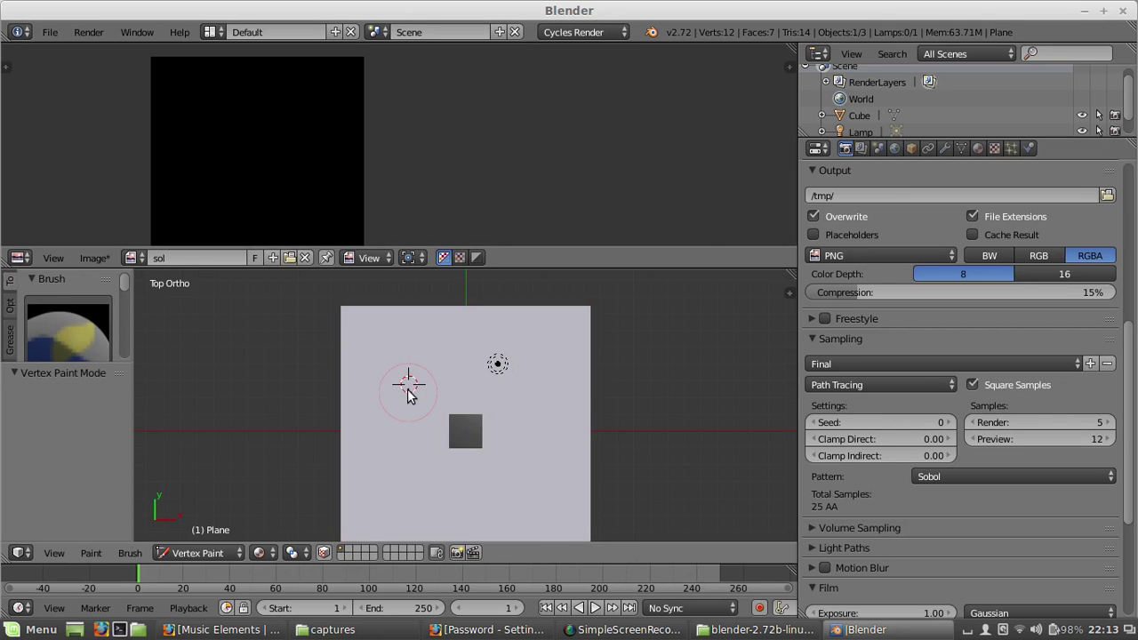
pyautogui.press('v')
pyautogui.press('Tab')
pyautogui.scroll(-2, 346, 145)
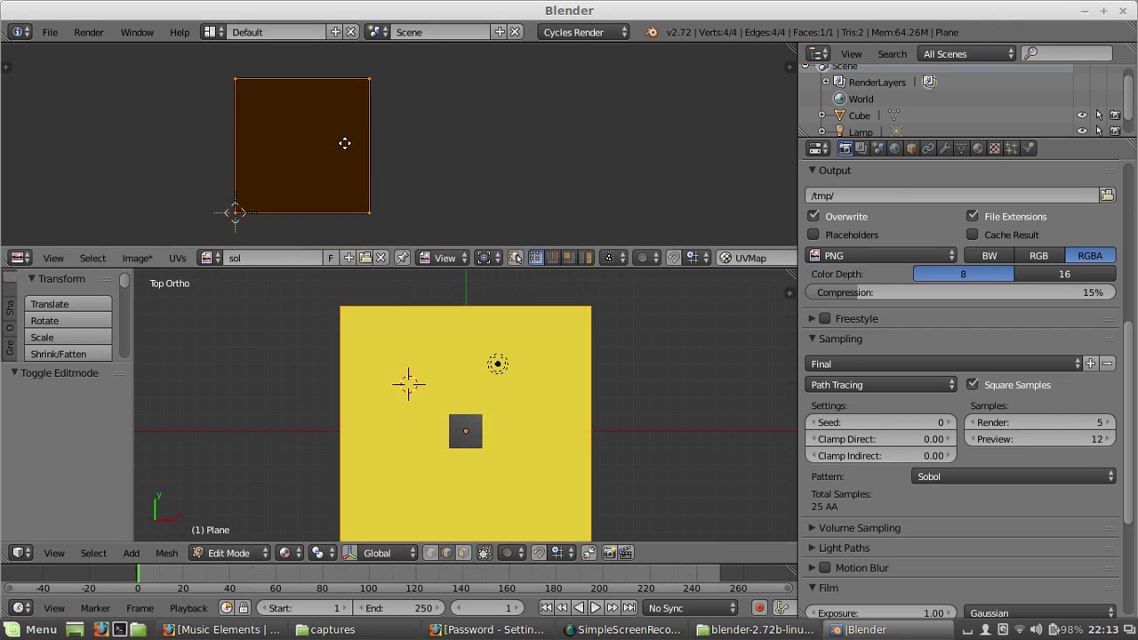
# - In the maximized Node Editor, add an unconnected Image Texture node using the sol image to the ground plane's material
pyautogui.click(19, 258)
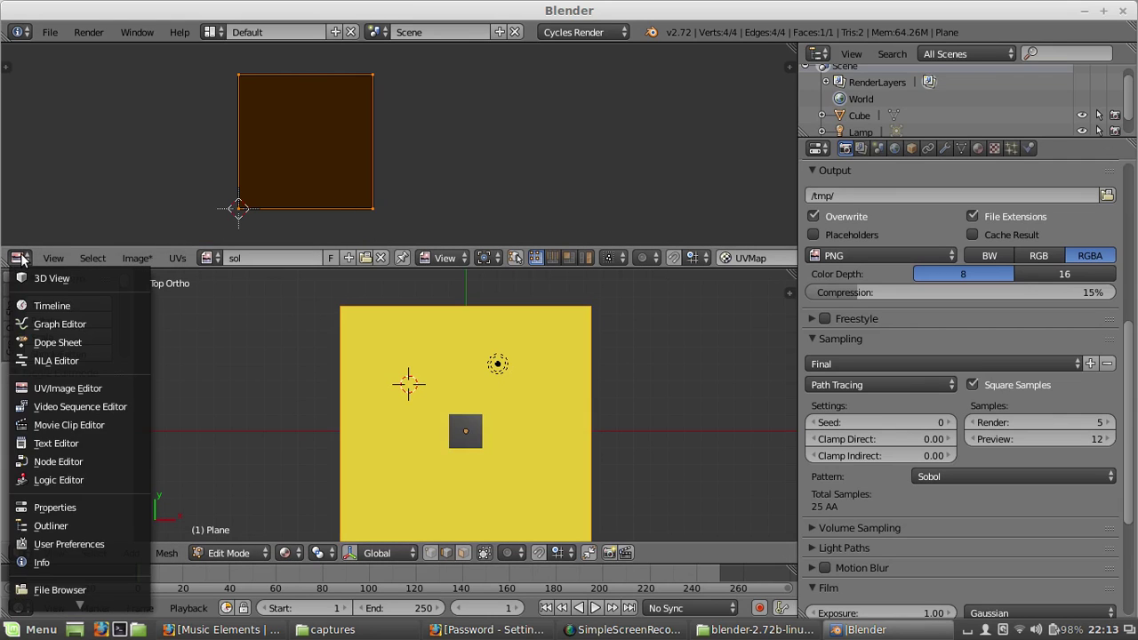
pyautogui.click(63, 454)
pyautogui.hotkey('ctrl', 'Up')
pyautogui.hotkey('shift', 'a')
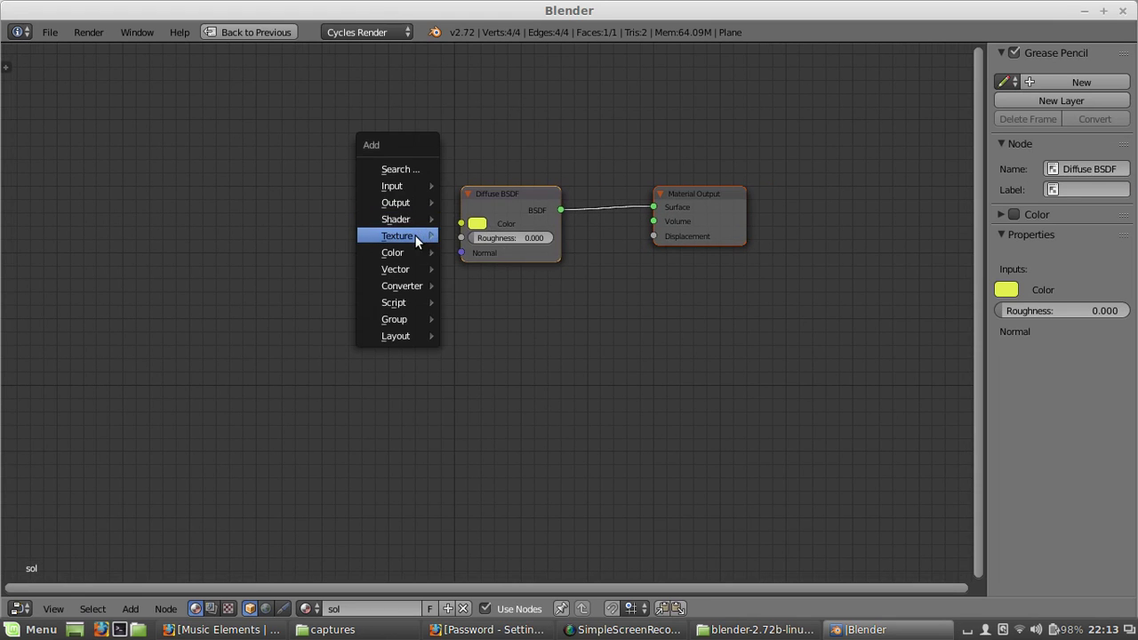
pyautogui.moveTo(414, 235)
pyautogui.click(507, 238)
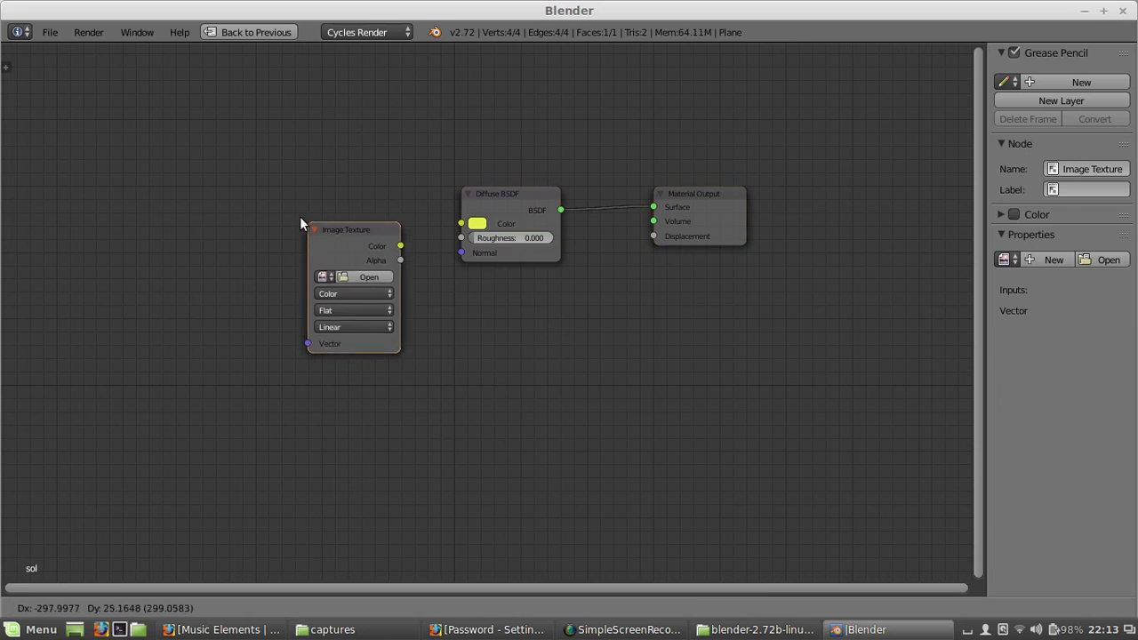
pyautogui.click(300, 216)
pyautogui.scroll(2, 300, 216)
pyautogui.click(317, 281)
pyautogui.click(339, 324)
pyautogui.scroll(-1, 330, 252)
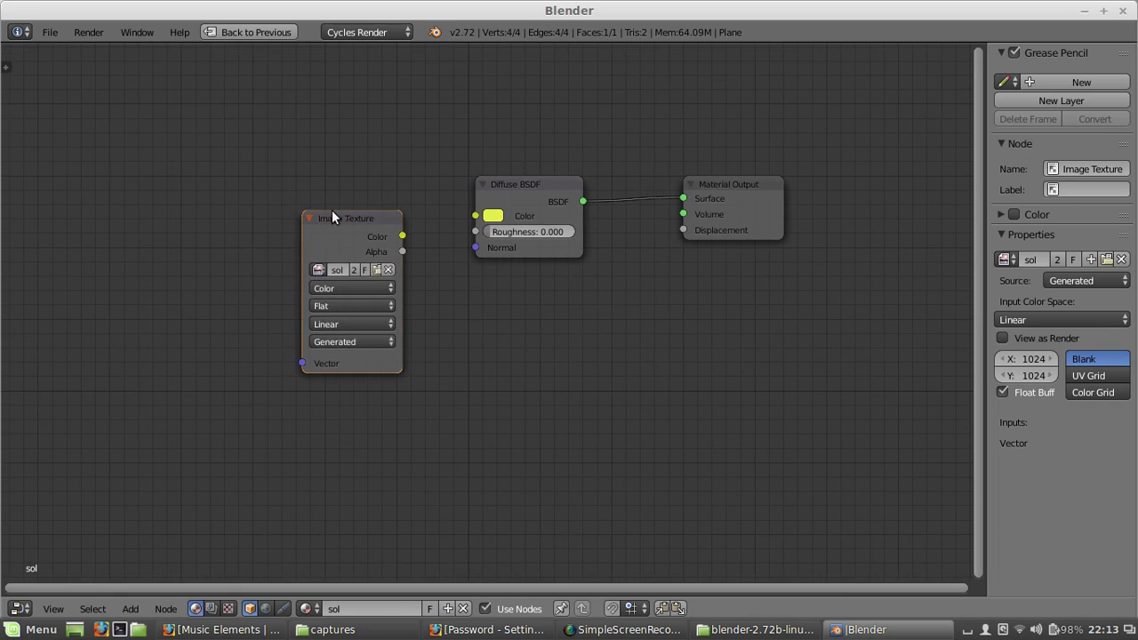
pyautogui.scroll(-4, 450, 237)
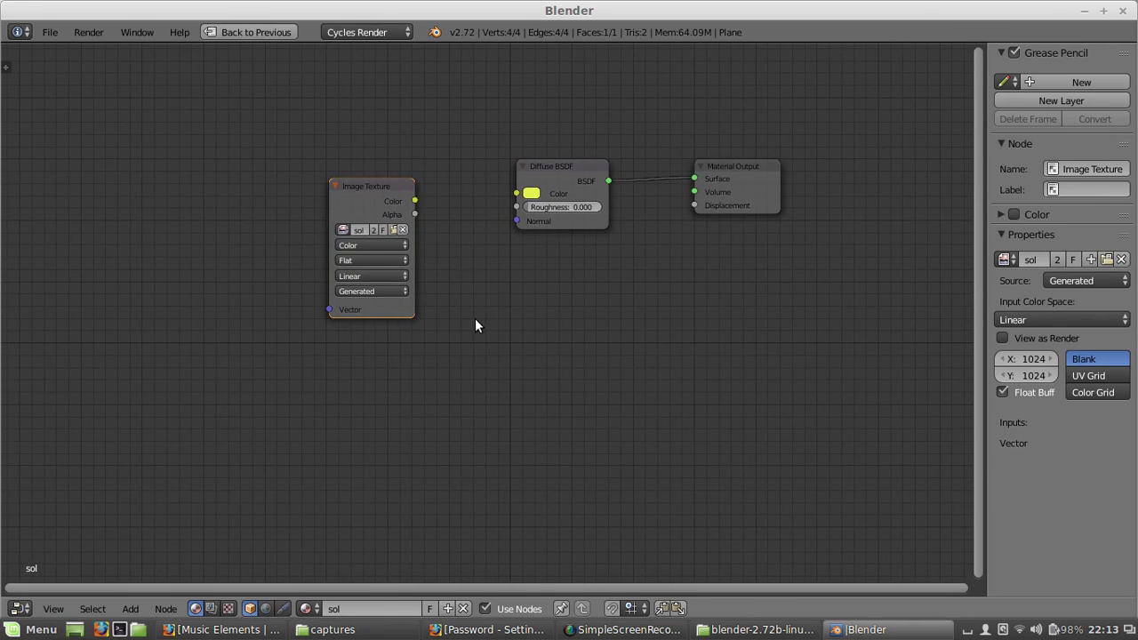
# - Bake the ground plane's Combined lighting into the sol image and switch the Node Editor back to the UV/Image Editor
pyautogui.hotkey('ctrl', 'Up')
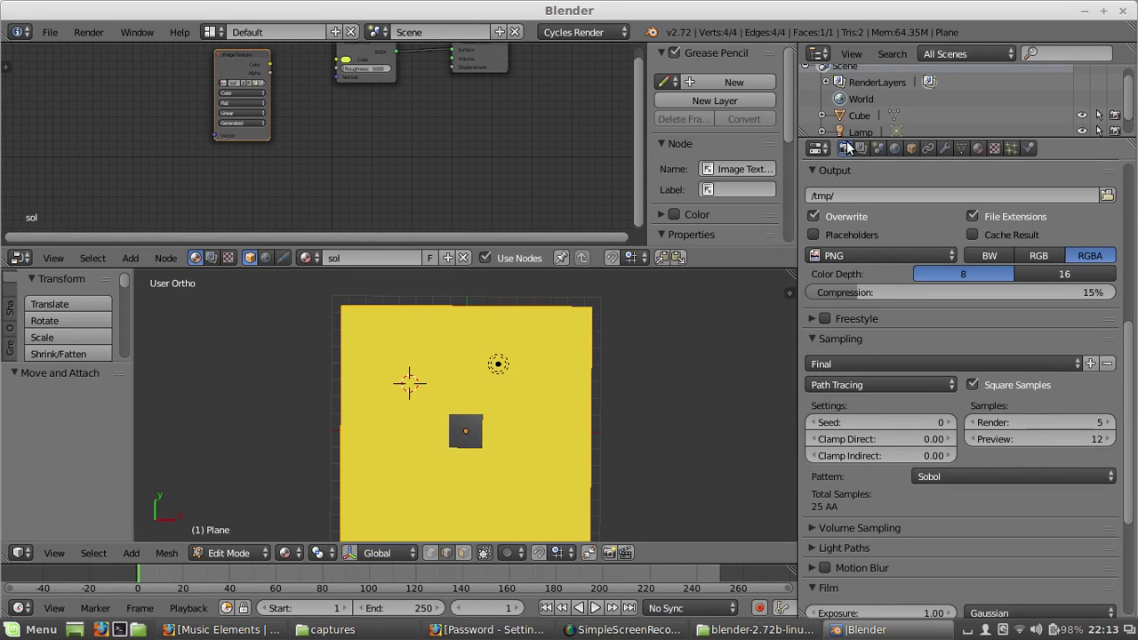
pyautogui.scroll(-6, 958, 462)
pyautogui.click(925, 520)
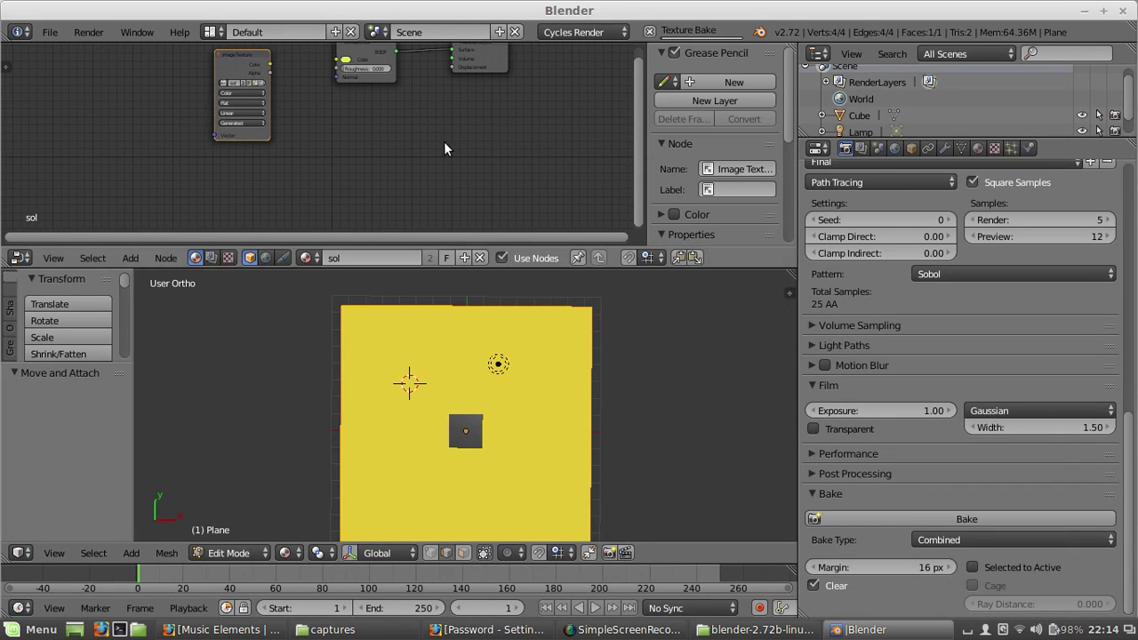
pyautogui.click(19, 258)
pyautogui.click(89, 360)
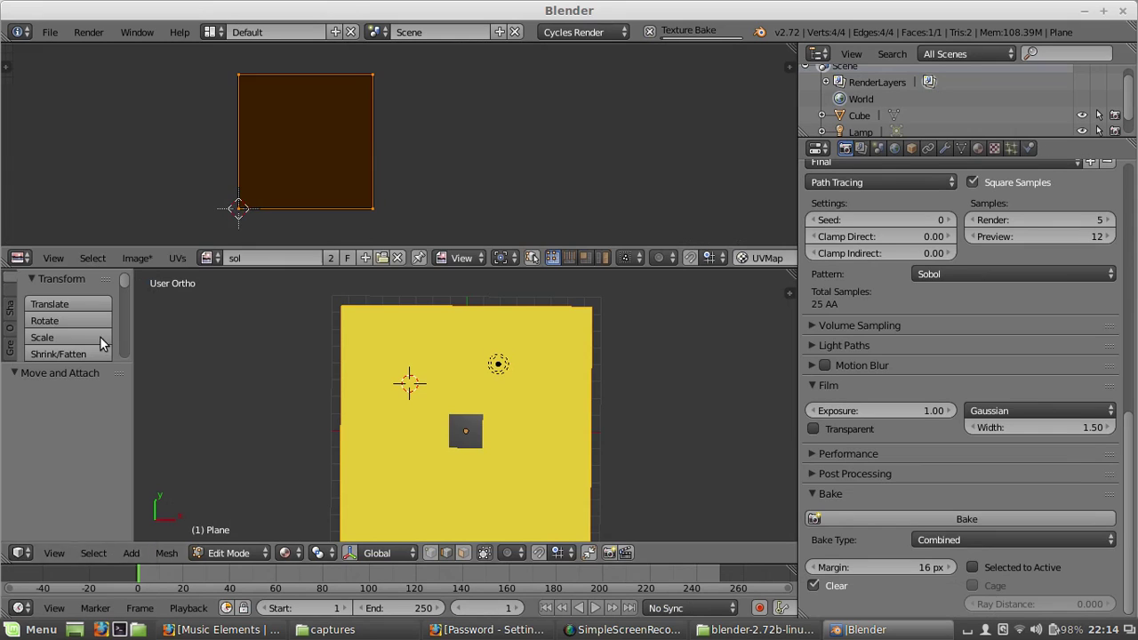
pyautogui.scroll(4, 263, 203)
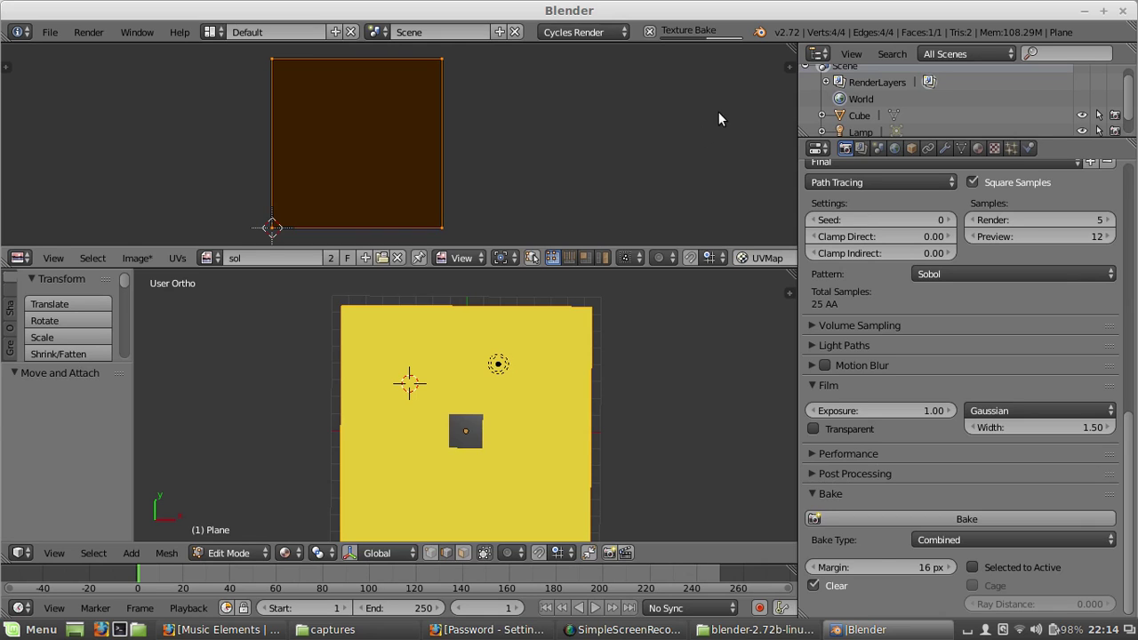
pyautogui.moveTo(579, 382); pyautogui.dragTo(641, 338, button='middle')
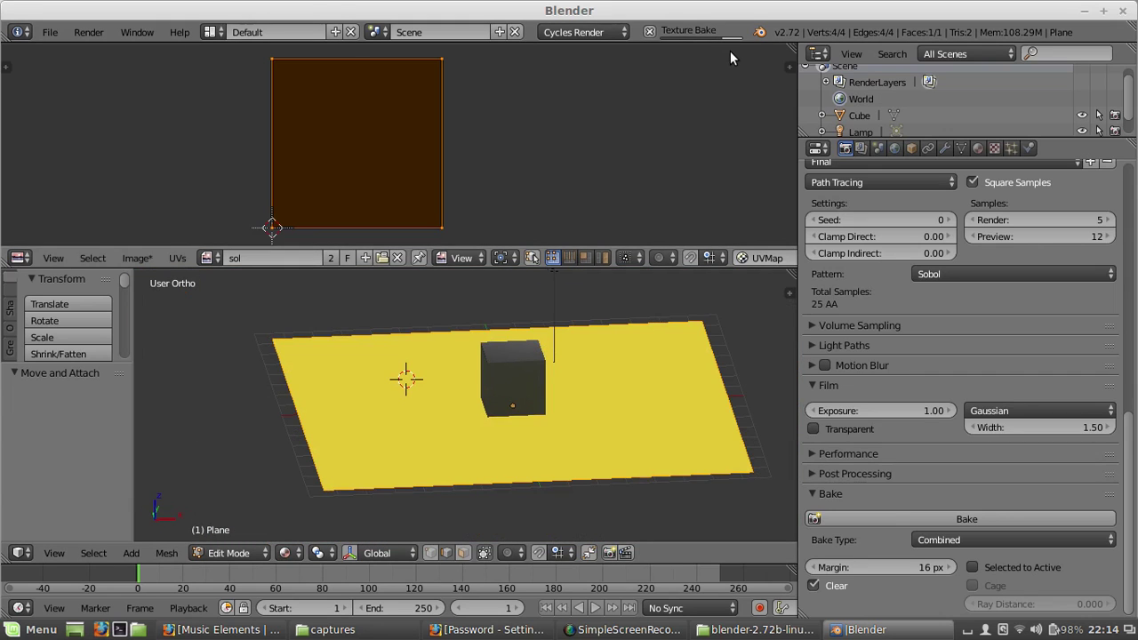
pyautogui.moveTo(621, 416); pyautogui.dragTo(534, 436, button='middle')
pyautogui.scroll(-3, 534, 382)
pyautogui.moveTo(534, 376); pyautogui.dragTo(589, 352, button='middle')
pyautogui.scroll(4, 493, 381)
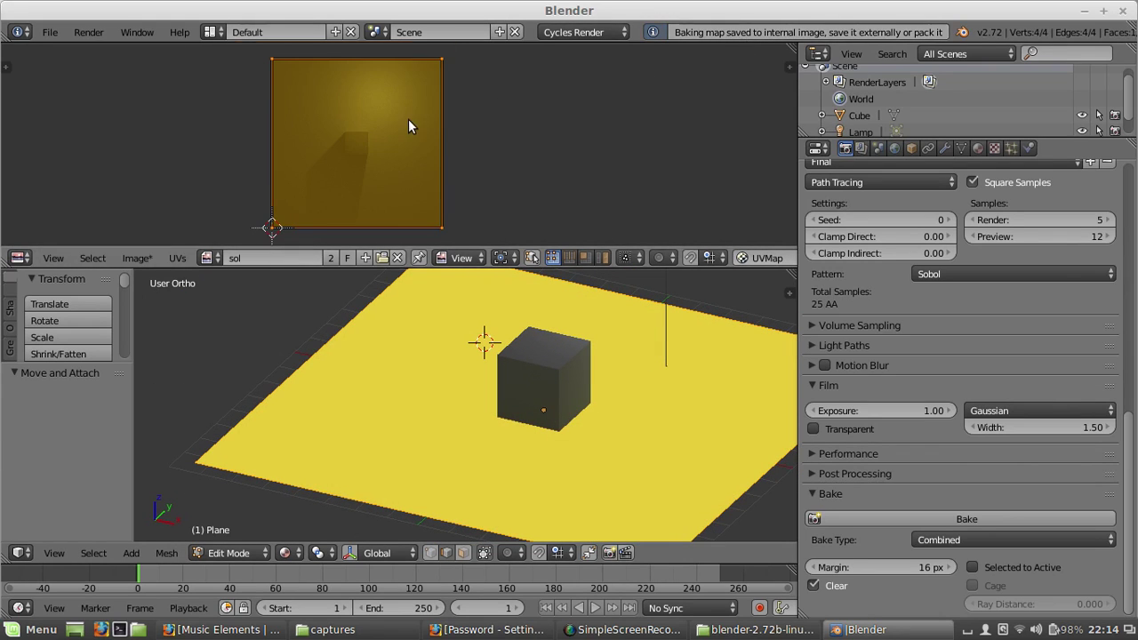
# - Maximize the UV/Image Editor and examine the baked sol image in both Object Mode and Edit Mode
pyautogui.scroll(2, 410, 142)
pyautogui.hotkey('ctrl', 'Up')
pyautogui.press('Tab')
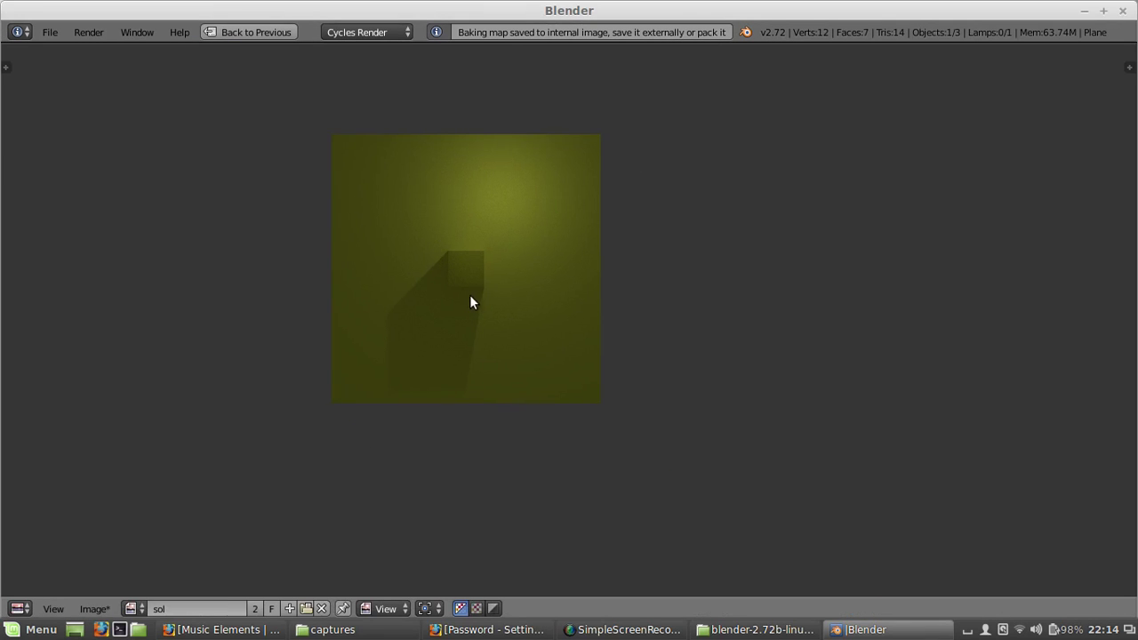
pyautogui.scroll(3, 469, 294)
pyautogui.scroll(-2, 472, 285)
pyautogui.scroll(2, 462, 288)
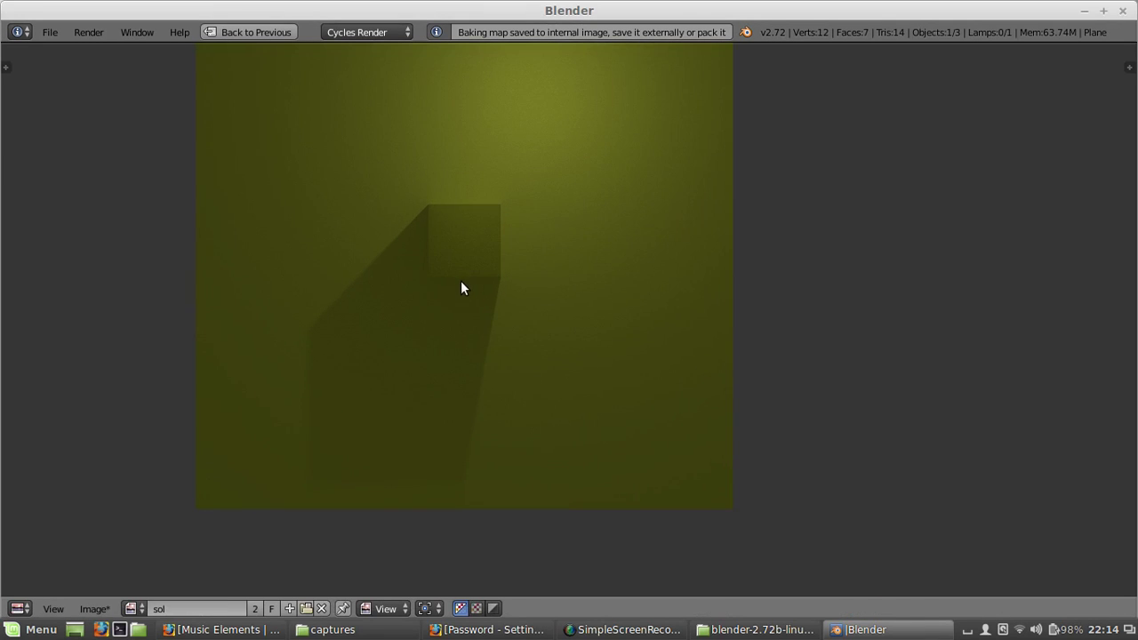
pyautogui.press('Tab')
pyautogui.scroll(-1, 472, 300)
pyautogui.click(137, 609)
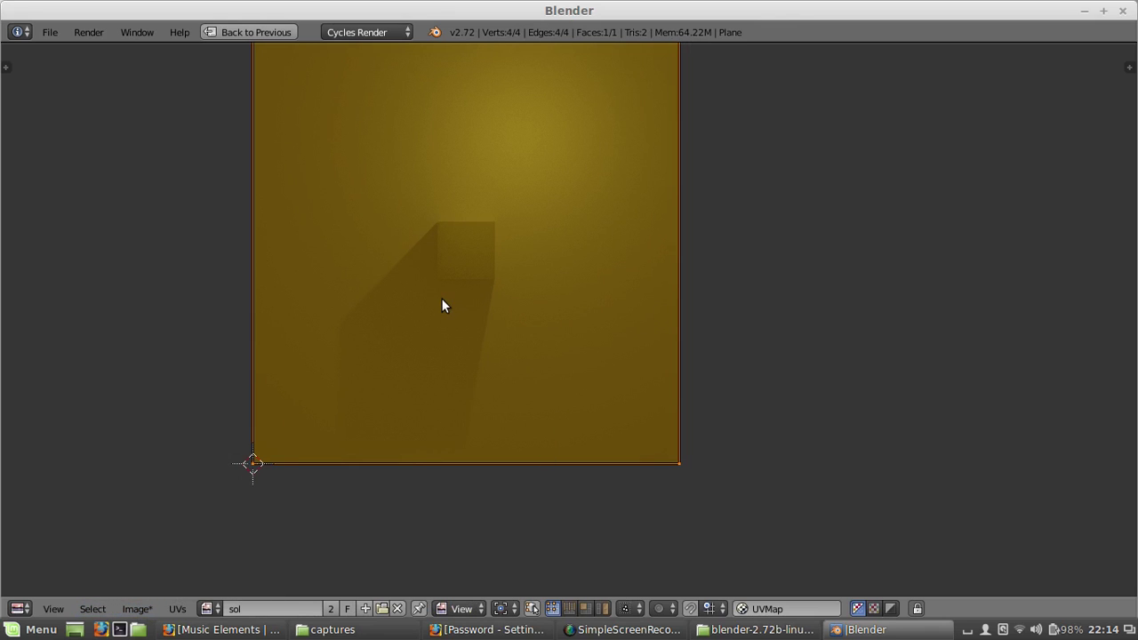
pyautogui.scroll(-2, 443, 300)
pyautogui.scroll(1, 444, 298)
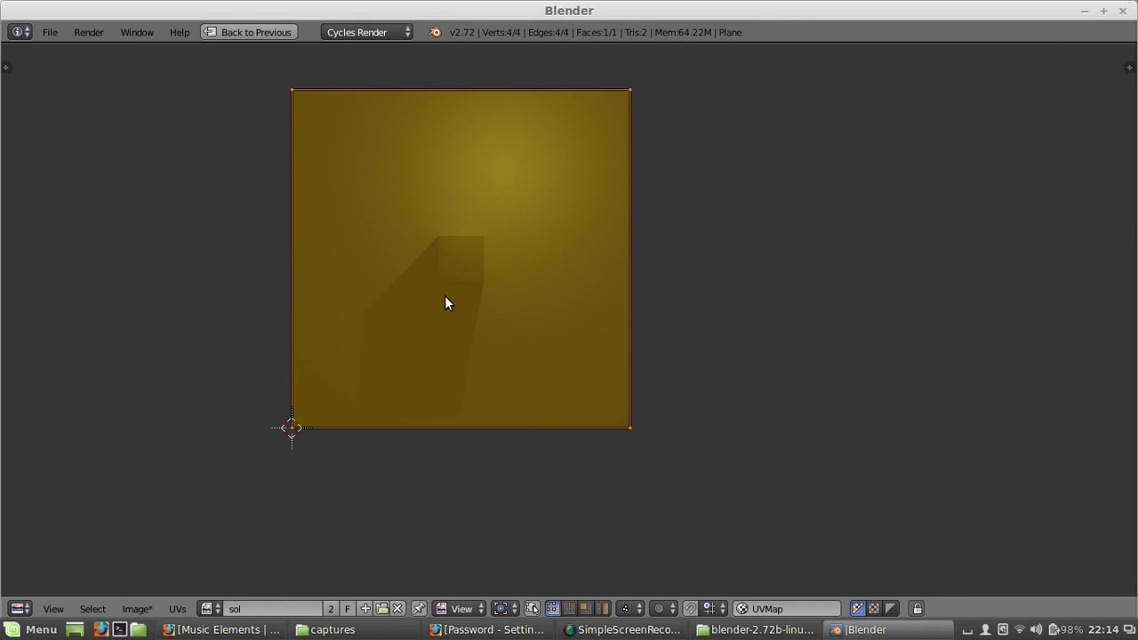
# - Turn the UV/Image Editor back into a maximized Node Editor showing the ground plane's material
pyautogui.hotkey('ctrl', 'Up')
pyautogui.click(27, 259)
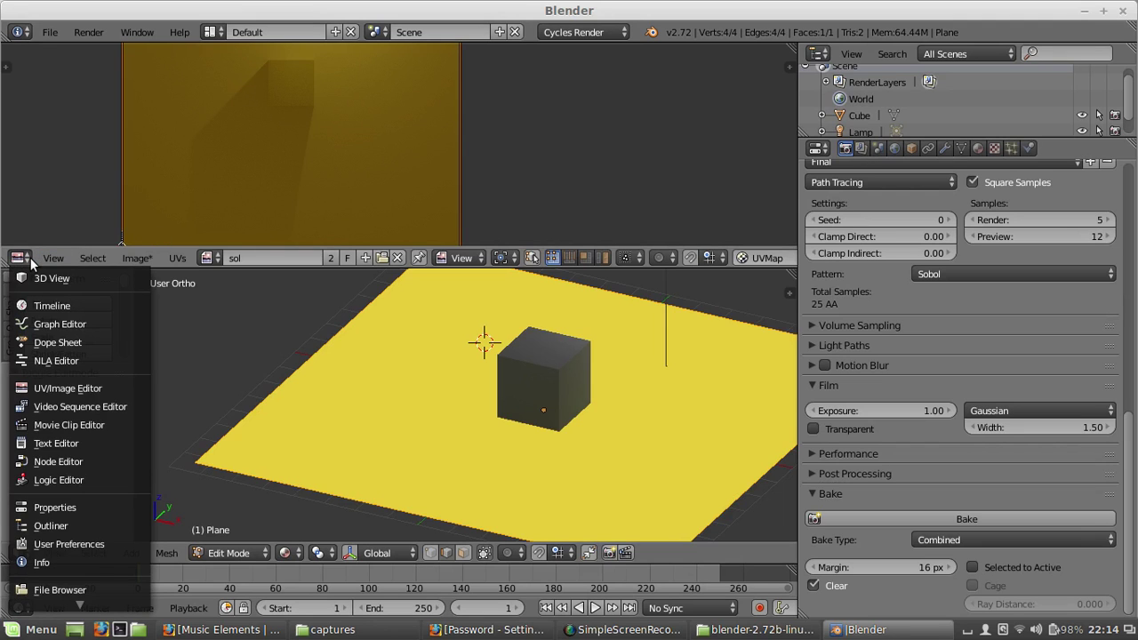
pyautogui.click(58, 462)
pyautogui.hotkey('ctrl', 'Up')
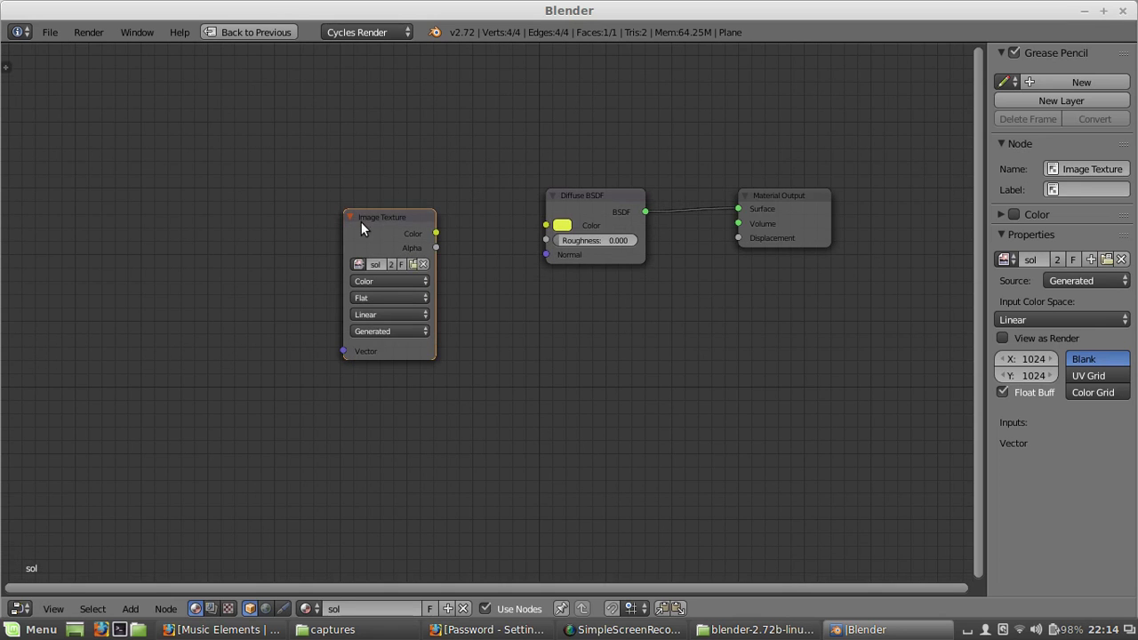
pyautogui.press('x')
pyautogui.moveTo(361, 221); pyautogui.dragTo(273, 300)
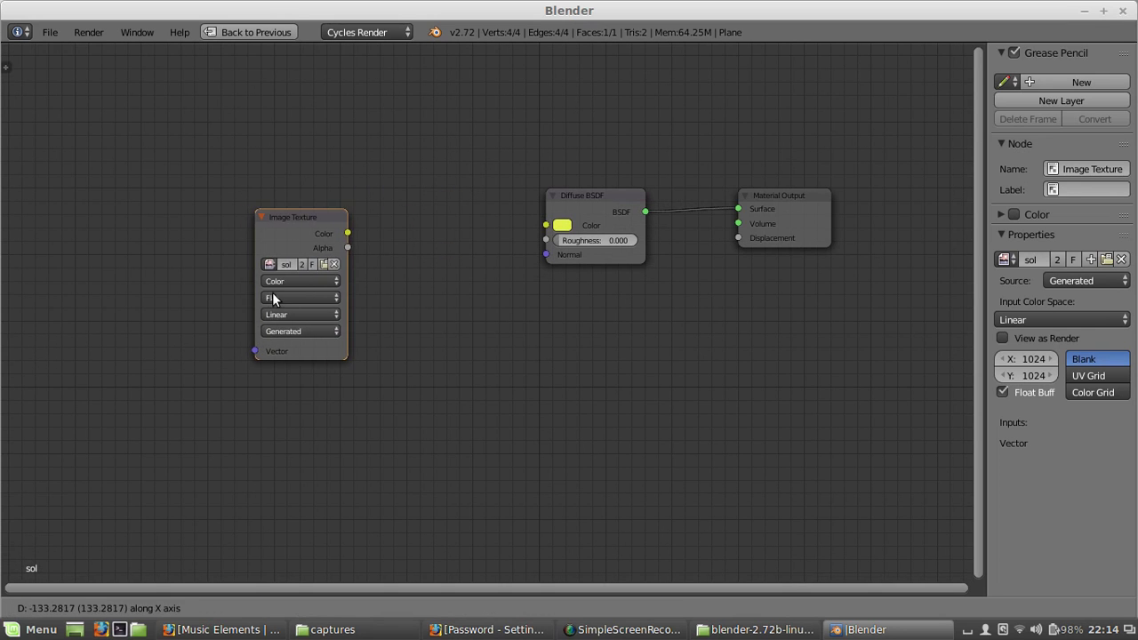
pyautogui.press('Escape')
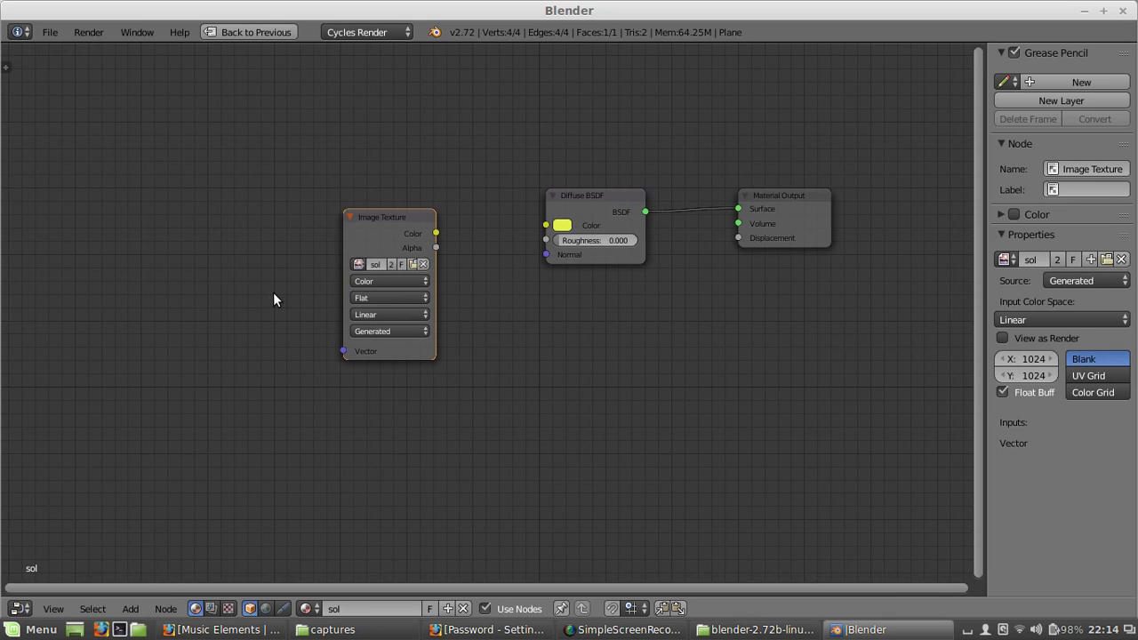
# - Add a Texture Coordinate node and link its UV output to the Image Texture node's Vector input
pyautogui.hotkey('shift', 'a')
pyautogui.press('i')
pyautogui.press('t')
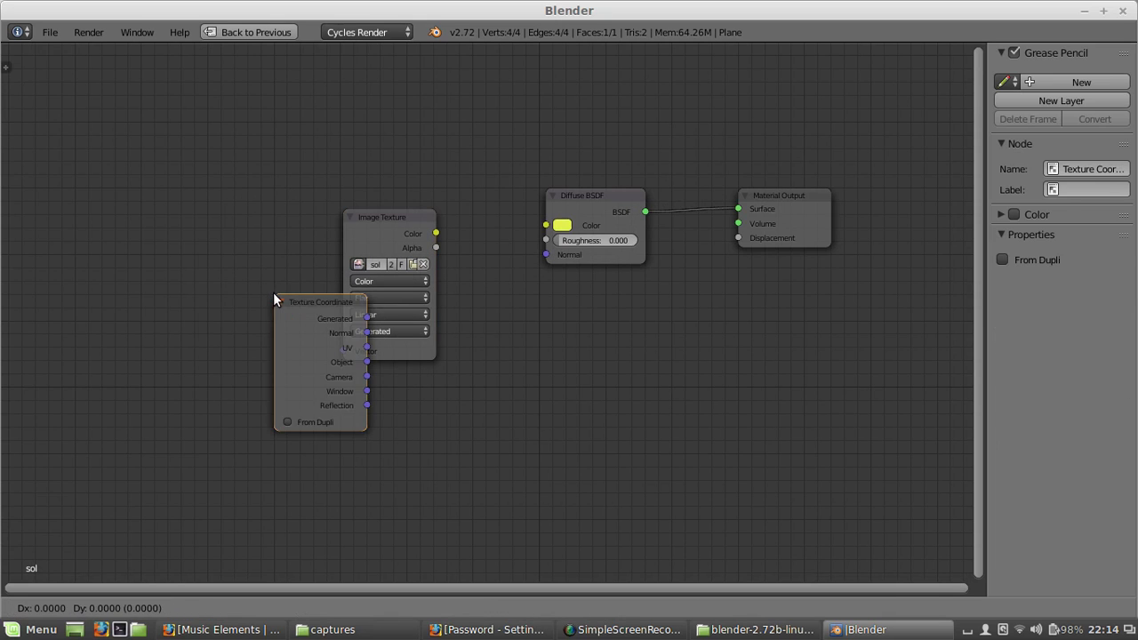
pyautogui.click(113, 180)
pyautogui.scroll(1, 175, 234)
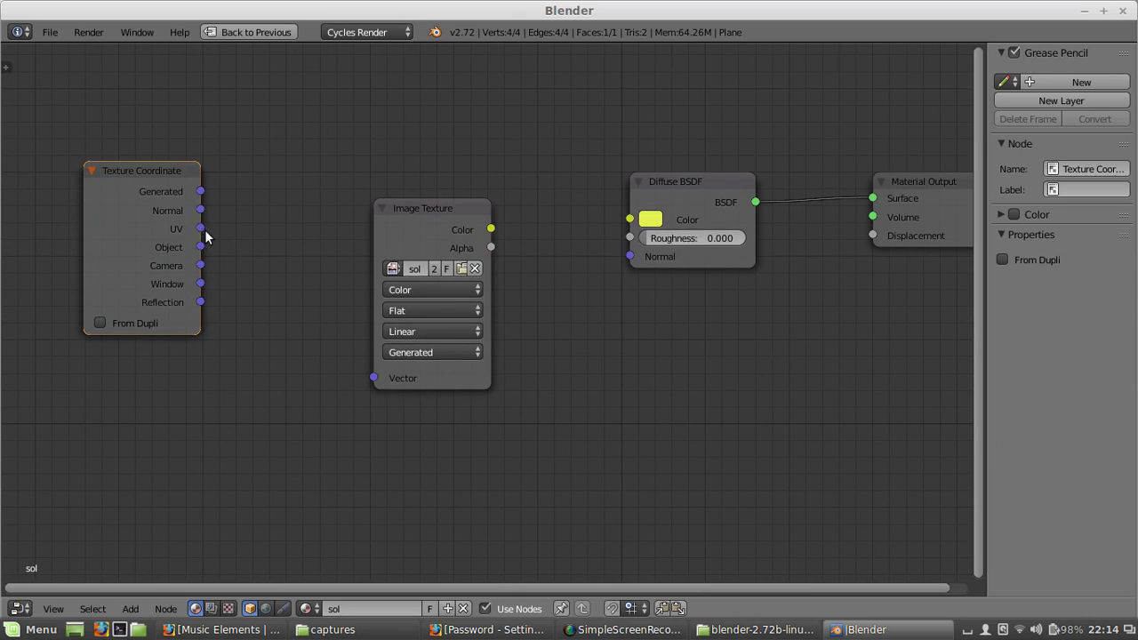
pyautogui.moveTo(203, 229); pyautogui.dragTo(385, 387)
pyautogui.moveTo(420, 216); pyautogui.dragTo(373, 209)
pyautogui.moveTo(201, 228); pyautogui.dragTo(233, 260)
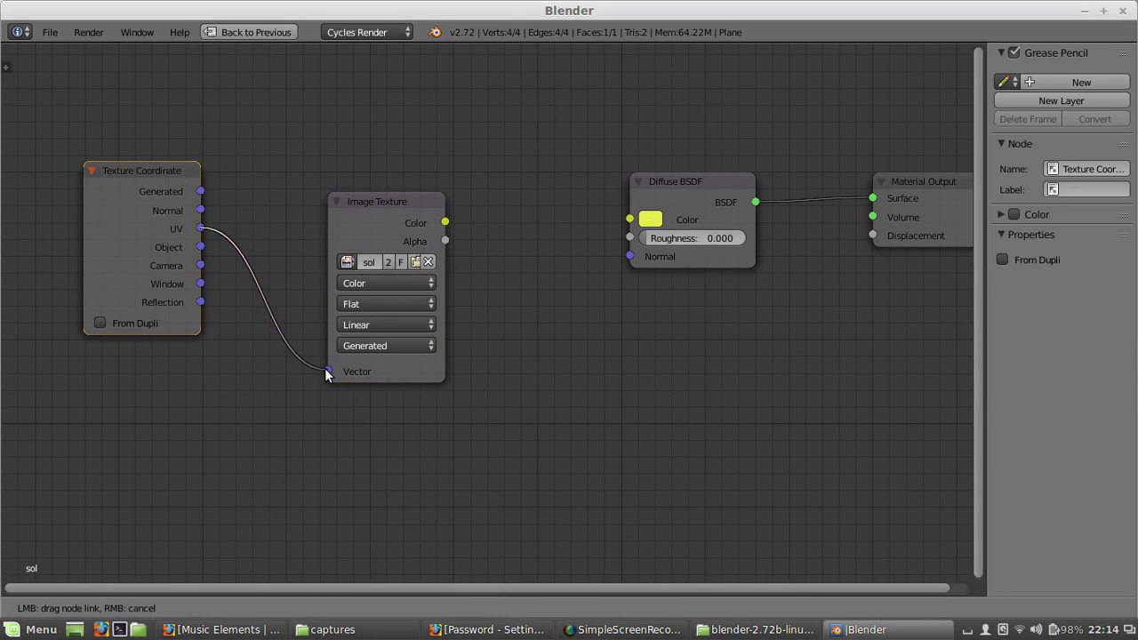
pyautogui.moveTo(324, 372); pyautogui.dragTo(327, 371)
# - Replace the Diffuse BSDF node with an Emission node placed between the Image Texture and Material Output nodes
pyautogui.press('Home')
pyautogui.click(661, 201)
pyautogui.press('x')
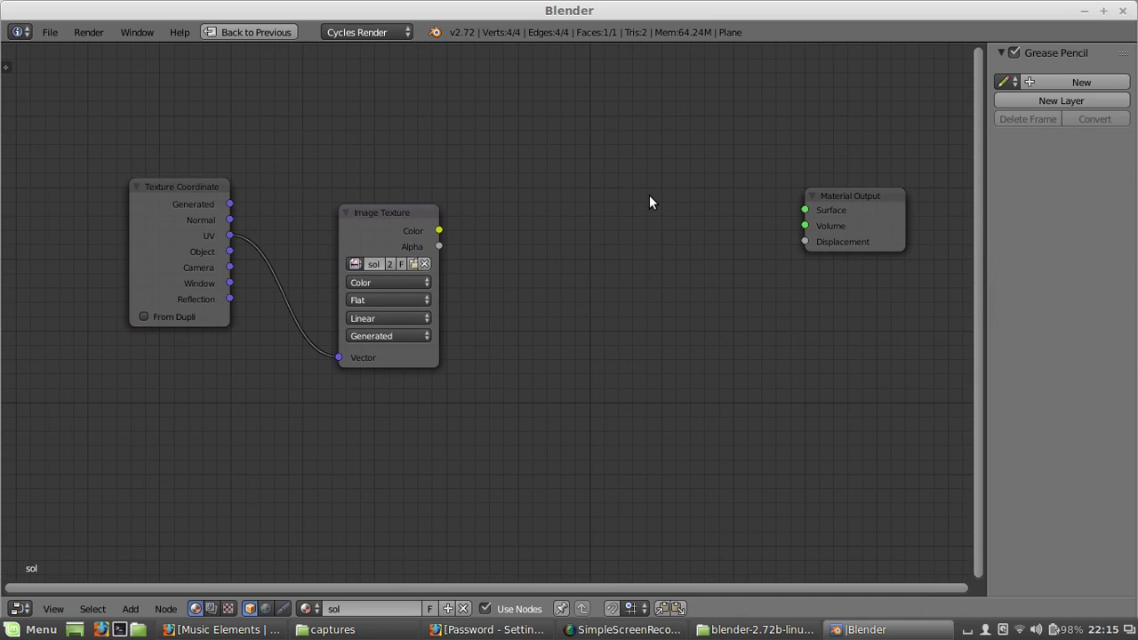
pyautogui.scroll(-1, 614, 247)
pyautogui.hotkey('shift', 'a')
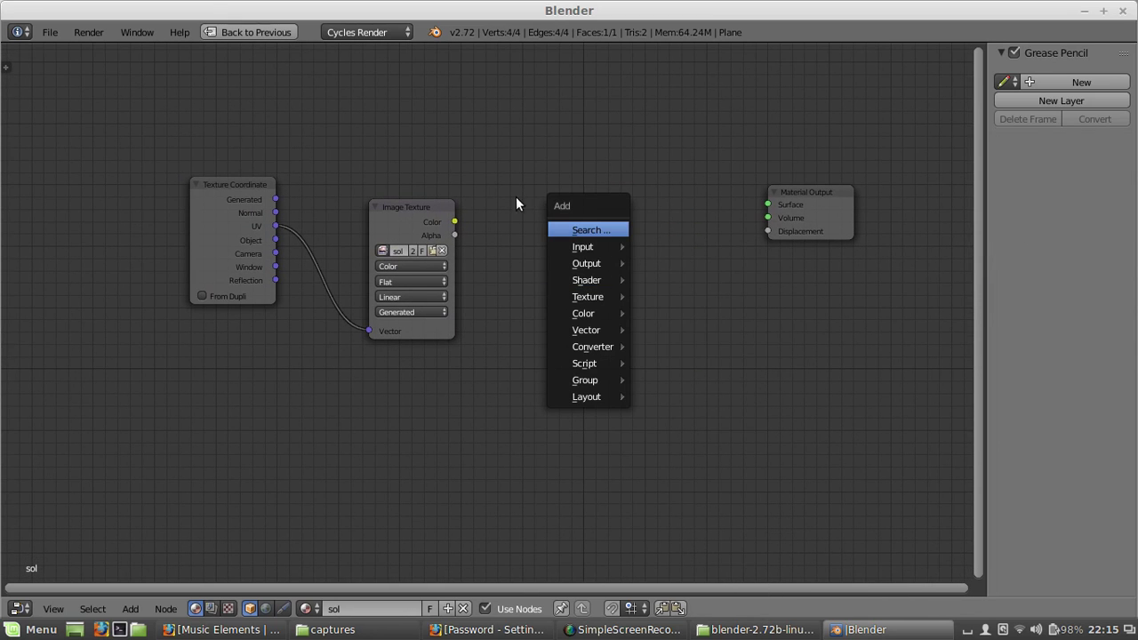
pyautogui.press('Escape')
pyautogui.hotkey('shift', 'a')
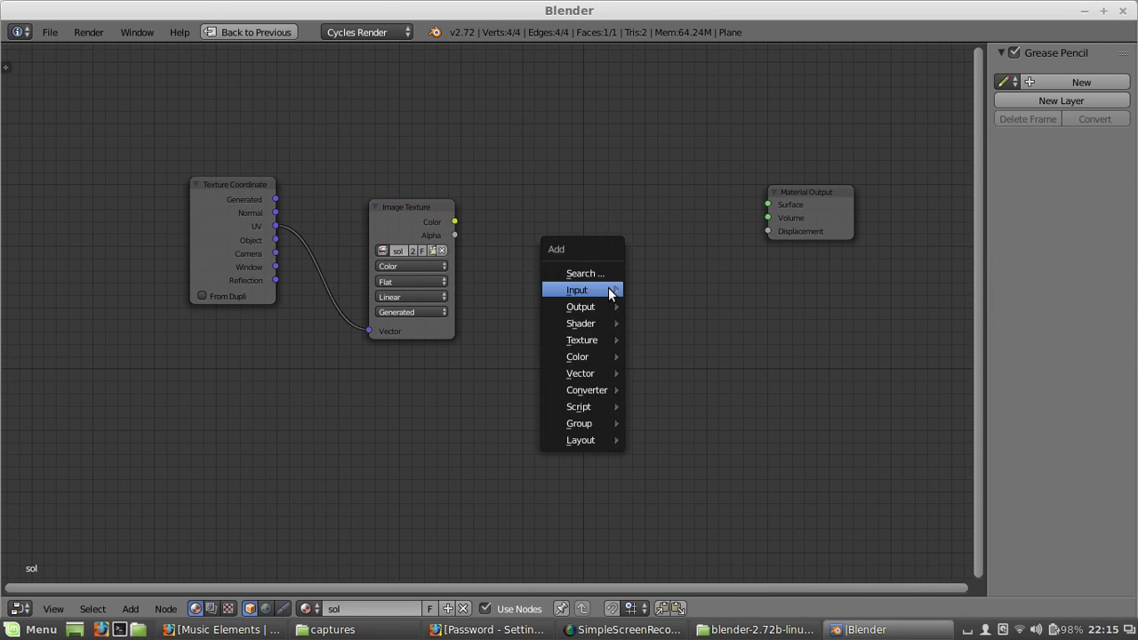
pyautogui.moveTo(604, 320)
pyautogui.click(667, 213)
pyautogui.click(546, 189)
# - Link the Image Texture's Color output to the Emission node and the Emission output to the Material Output's Surface
pyautogui.scroll(2, 498, 218)
pyautogui.moveTo(454, 223); pyautogui.dragTo(583, 240)
pyautogui.moveTo(683, 225); pyautogui.dragTo(819, 206)
pyautogui.moveTo(688, 299); pyautogui.dragTo(603, 283, button='middle')
# - Maximize the 3D View, return to Object Mode and use a viewport shading that shows the baked textures
pyautogui.hotkey('ctrl', 'Up')
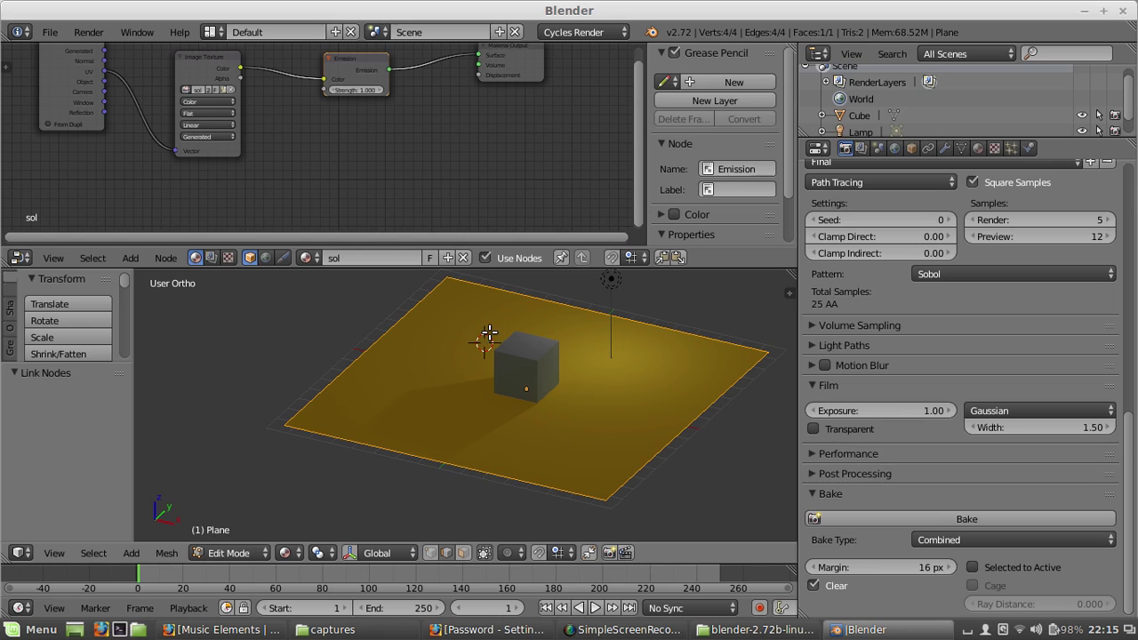
pyautogui.hotkey('ctrl', 'Up')
pyautogui.moveTo(554, 386); pyautogui.dragTo(666, 371, button='middle')
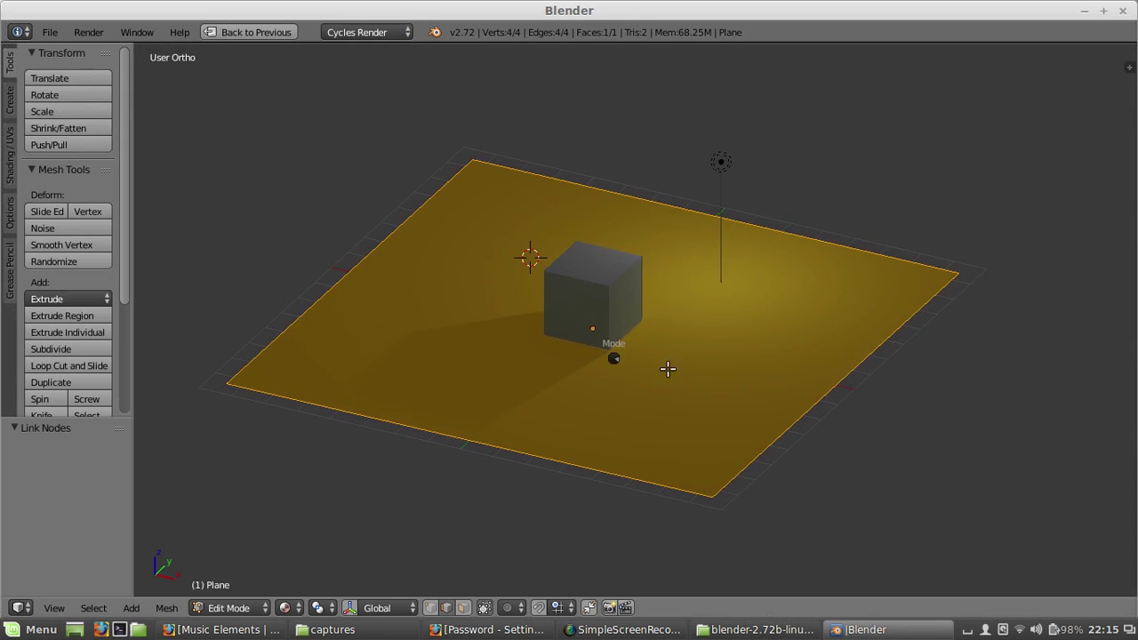
pyautogui.press('Tab')
pyautogui.moveTo(564, 389); pyautogui.dragTo(590, 404, button='middle')
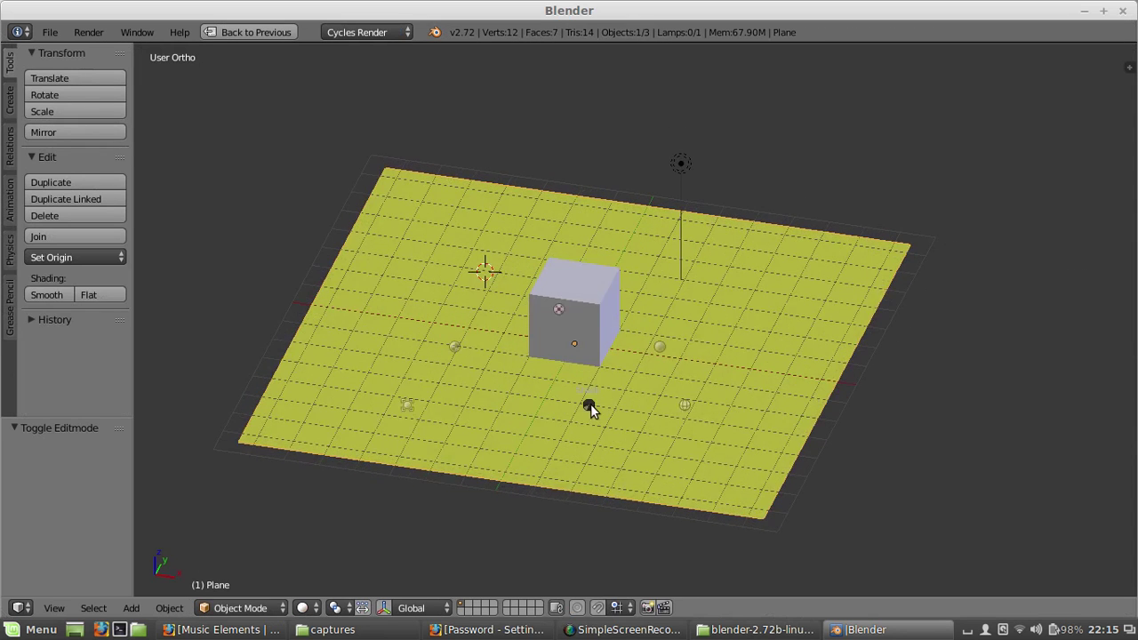
pyautogui.press('z')
pyautogui.click(384, 249)
# - Examine the baked light and shadow from several angles, trying to move the cube and cancelling each move
pyautogui.moveTo(597, 365); pyautogui.dragTo(595, 267, button='middle')
pyautogui.moveTo(592, 261); pyautogui.dragTo(475, 206, button='right')
pyautogui.rightClick(708, 283)
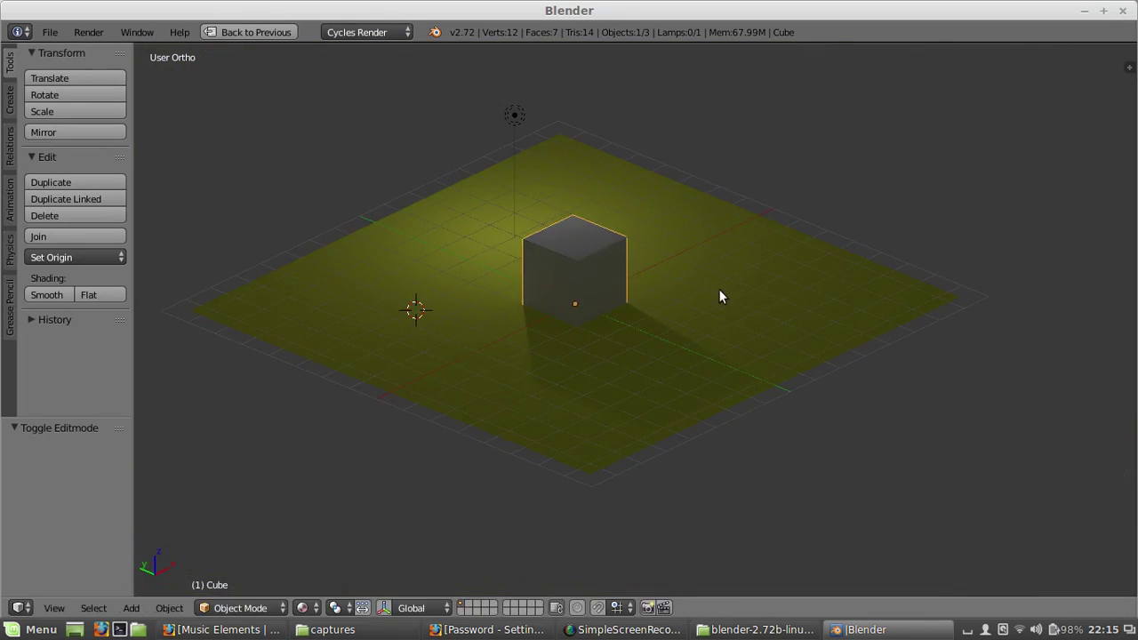
pyautogui.moveTo(719, 289); pyautogui.dragTo(606, 307, button='middle')
pyautogui.moveTo(550, 327); pyautogui.dragTo(407, 292, button='right')
pyautogui.rightClick(409, 293)
pyautogui.moveTo(530, 269); pyautogui.dragTo(549, 224, button='right')
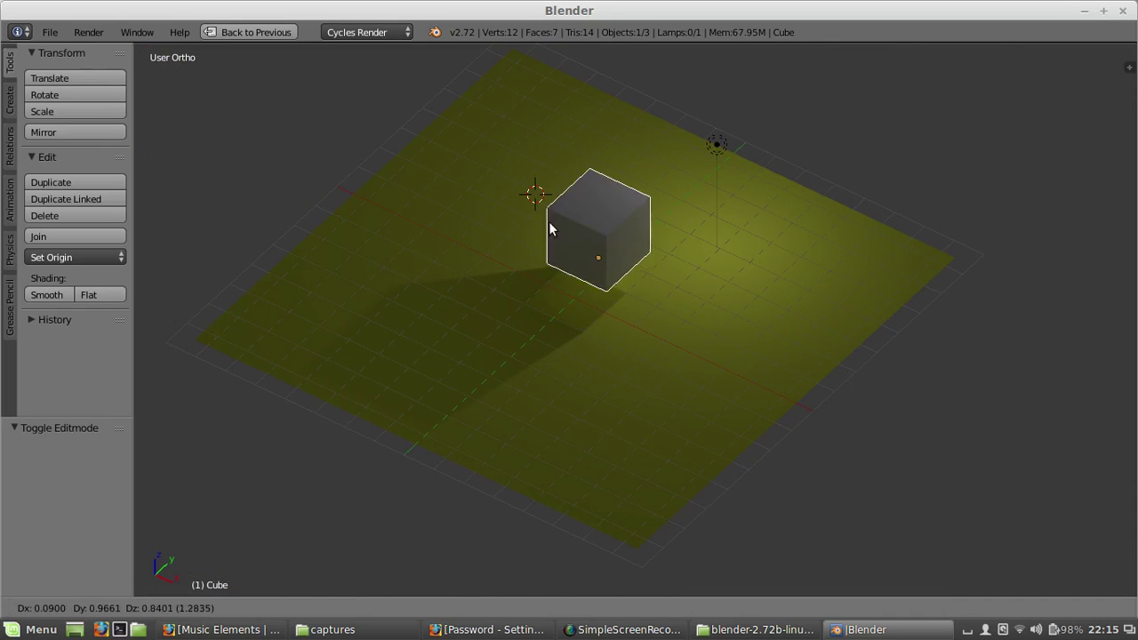
pyautogui.rightClick(549, 224)
pyautogui.moveTo(544, 286); pyautogui.dragTo(550, 314, button='middle')
pyautogui.scroll(2, 540, 282)
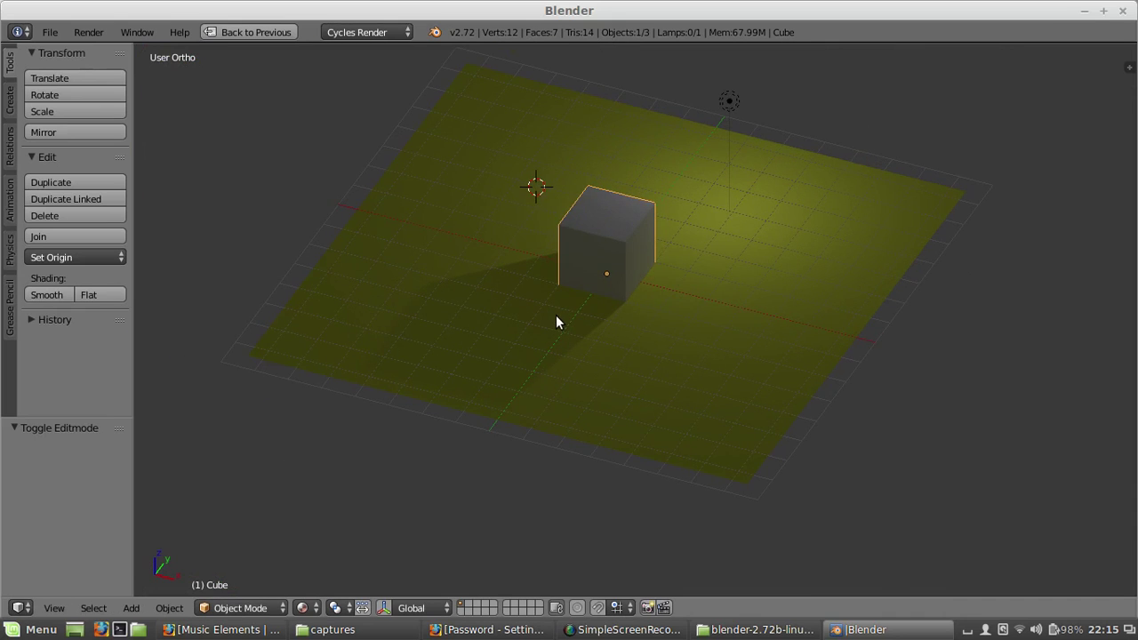
pyautogui.hotkey('ctrl', 'shift', 'Tab')
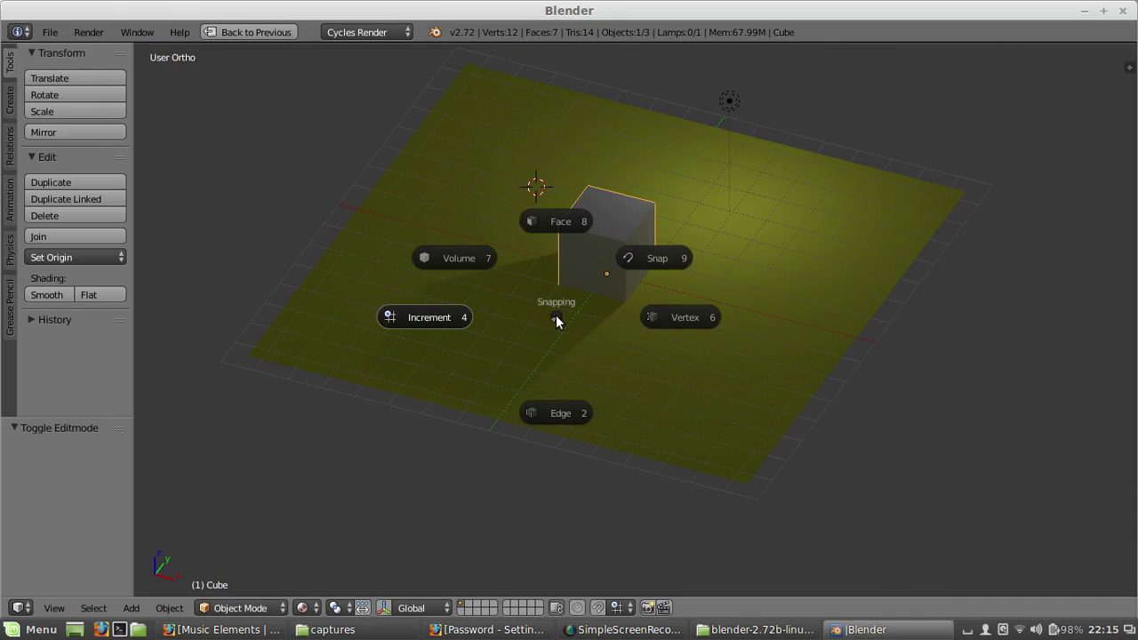
pyautogui.click(498, 304)
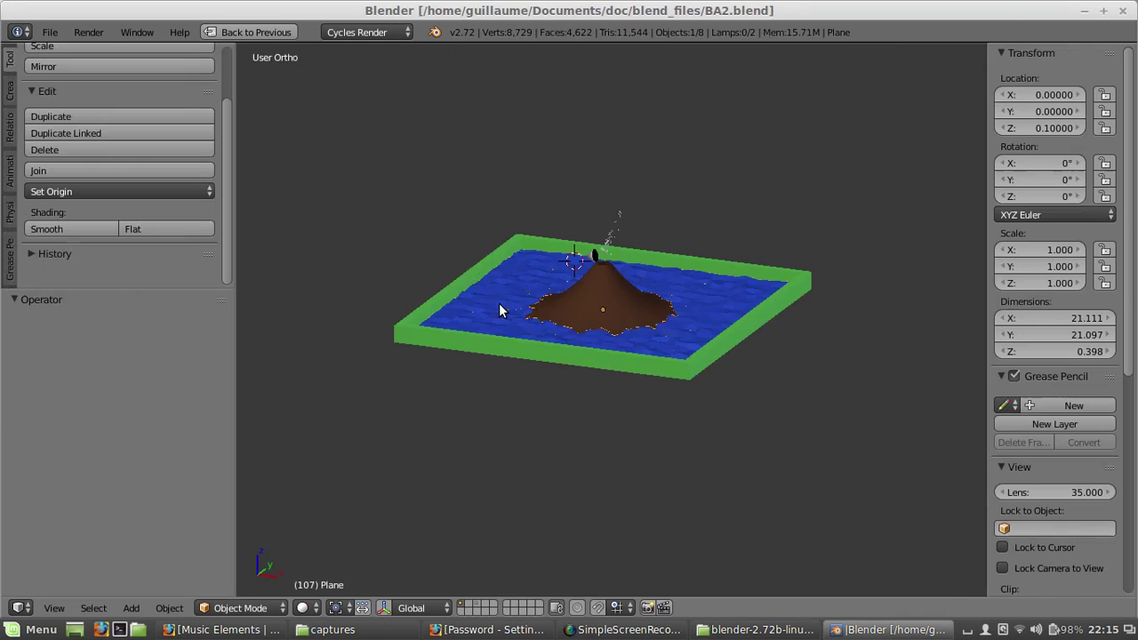
# - In the BA2.blend volcano scene, restore the full layout and examine the node tree of the mer material
pyautogui.scroll(3, 560, 329)
pyautogui.keyDown('shift'); pyautogui.moveTo(539, 327); pyautogui.dragTo(509, 339, button='middle'); pyautogui.keyUp('shift')
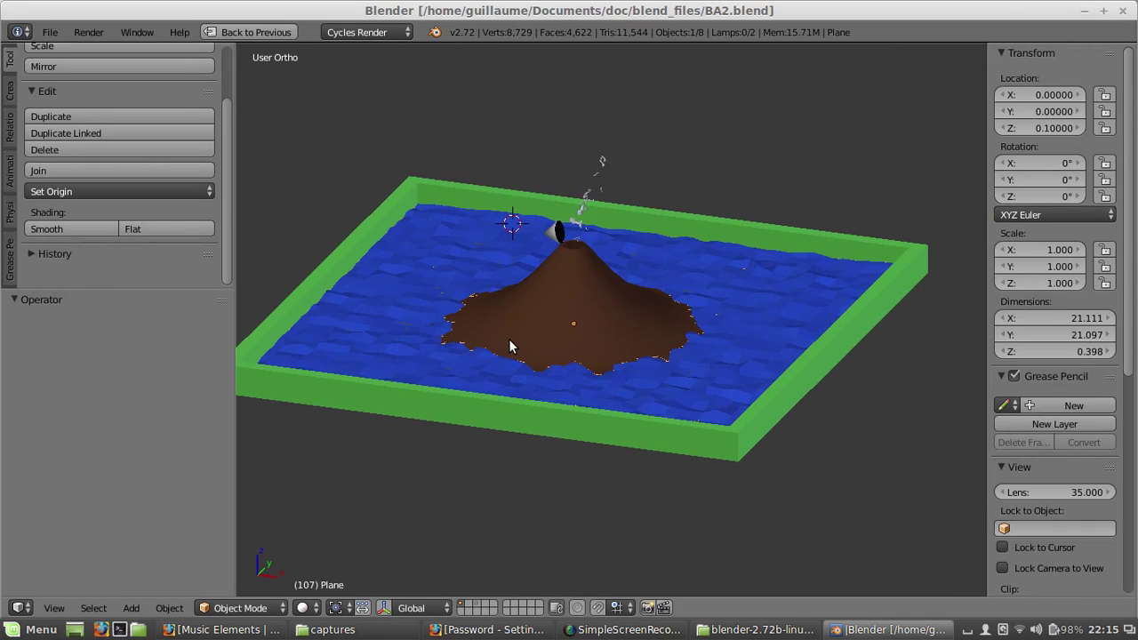
pyautogui.hotkey('ctrl', 'Up')
pyautogui.moveTo(461, 230); pyautogui.dragTo(456, 221, button='middle')
pyautogui.press('Home')
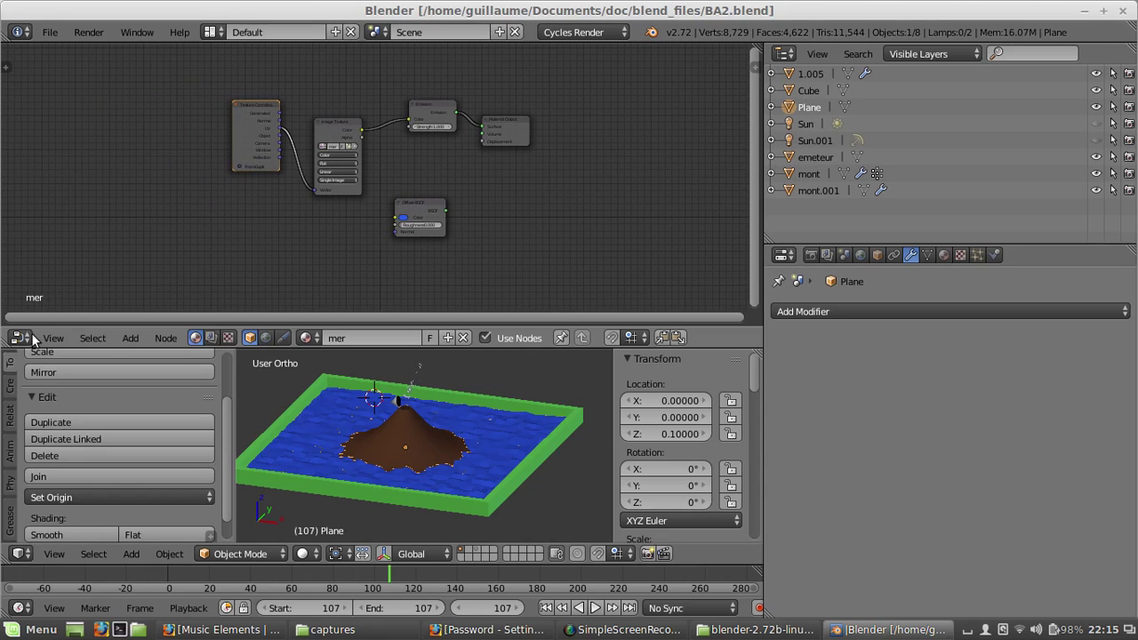
# - Maximize the 3D View and examine the volcano scene in a textured viewport shading and in Solid shading from several angles
pyautogui.moveTo(303, 418); pyautogui.dragTo(393, 432, button='middle')
pyautogui.scroll(4, 442, 425)
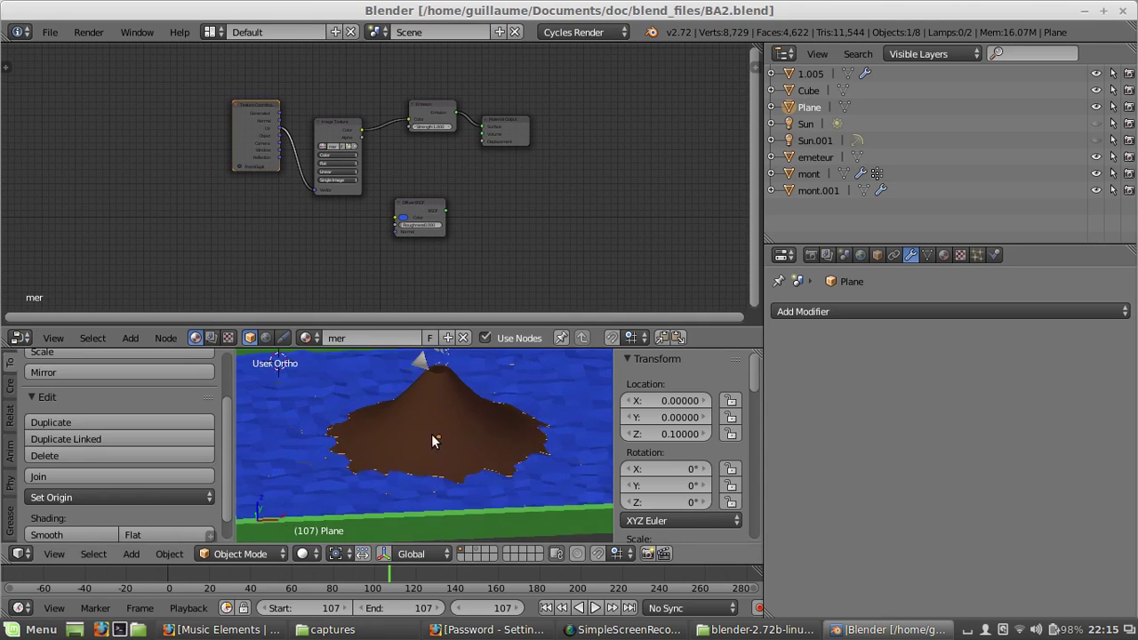
pyautogui.hotkey('ctrl', 'Up')
pyautogui.scroll(-3, 543, 336)
pyautogui.press('z')
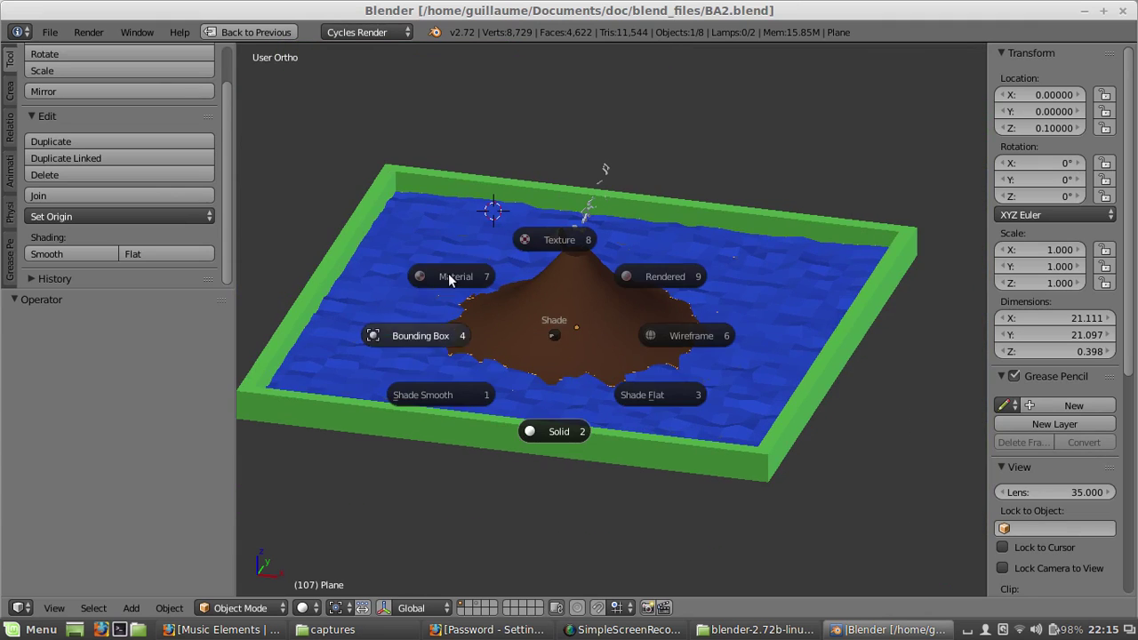
pyautogui.click(640, 302)
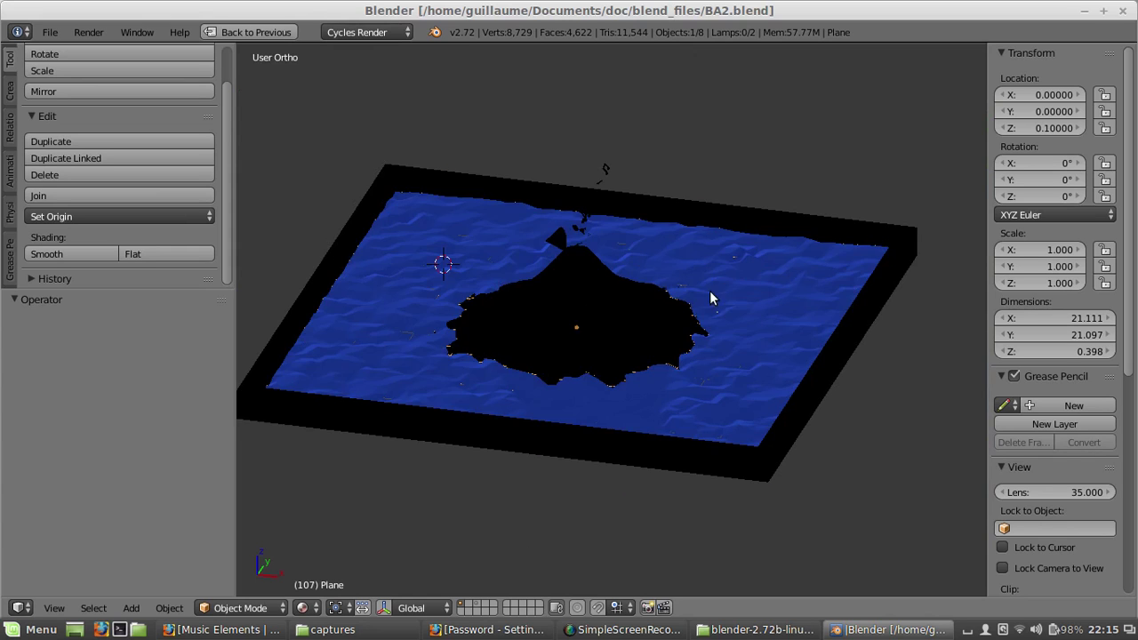
pyautogui.moveTo(535, 295); pyautogui.dragTo(582, 283, button='middle')
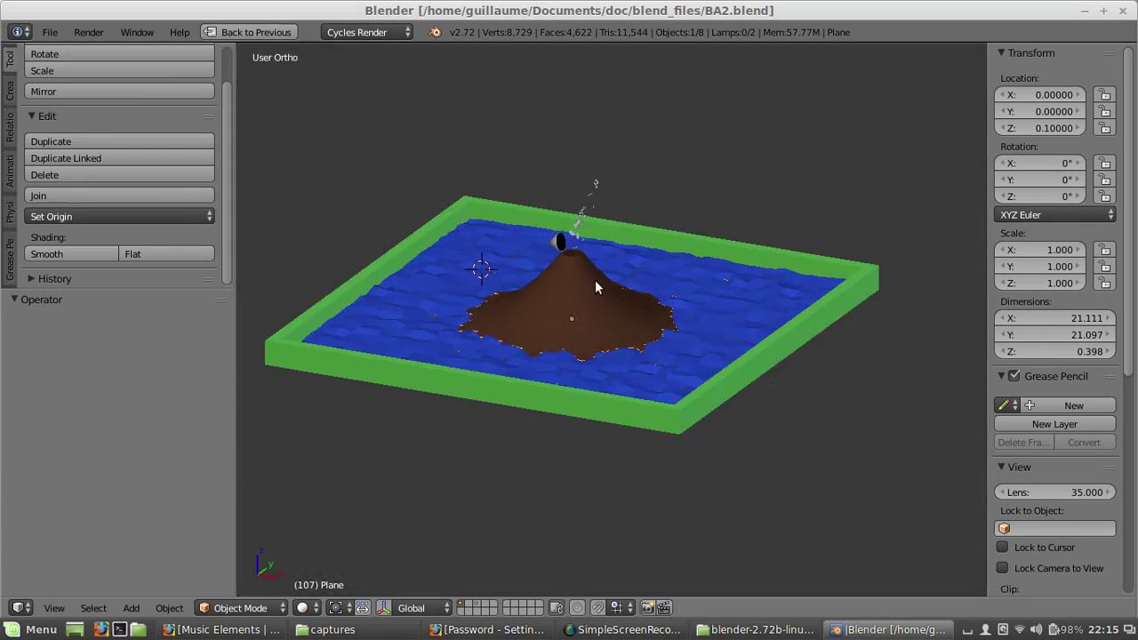
pyautogui.moveTo(596, 281); pyautogui.dragTo(571, 231, button='middle')
pyautogui.scroll(5, 587, 273)
pyautogui.scroll(-3, 561, 235)
# - Restore the full layout, switch the Node Editor area to the UV/Image Editor and examine the noir image beside the volcano model
pyautogui.hotkey('shift', 'space')
pyautogui.moveTo(501, 200); pyautogui.dragTo(223, 294, button='middle')
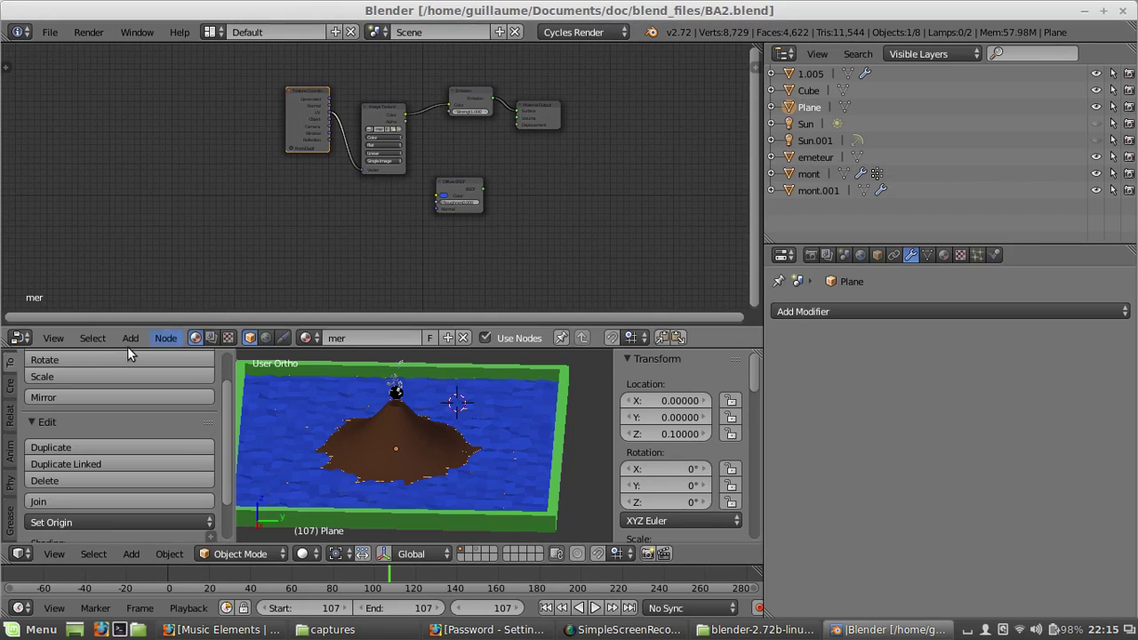
pyautogui.click(18, 338)
pyautogui.click(67, 208)
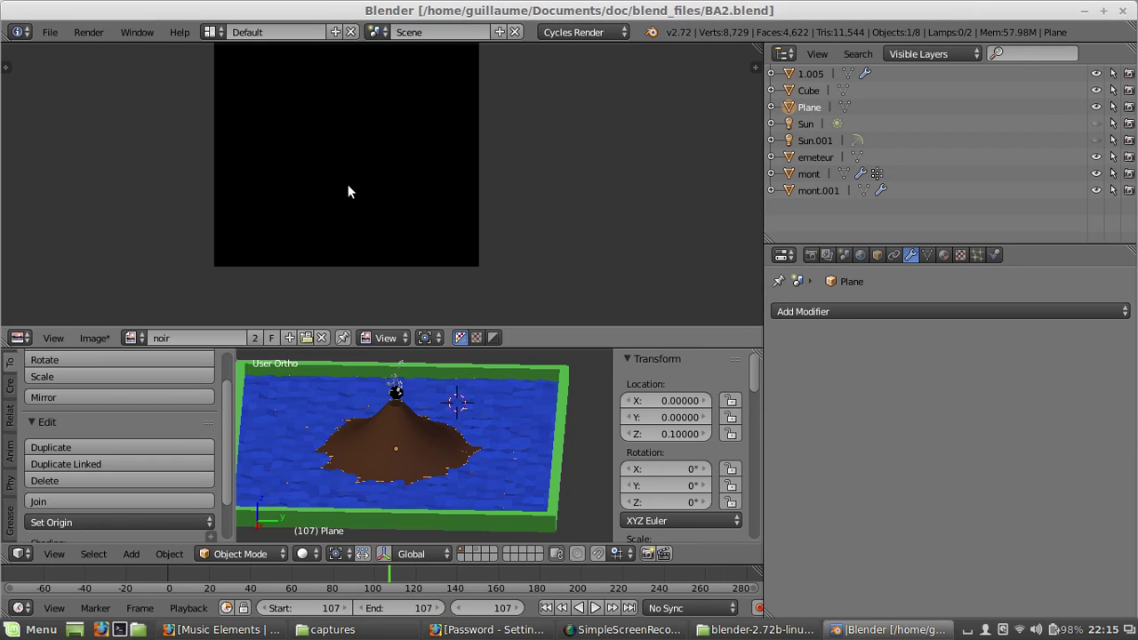
pyautogui.click(114, 336)
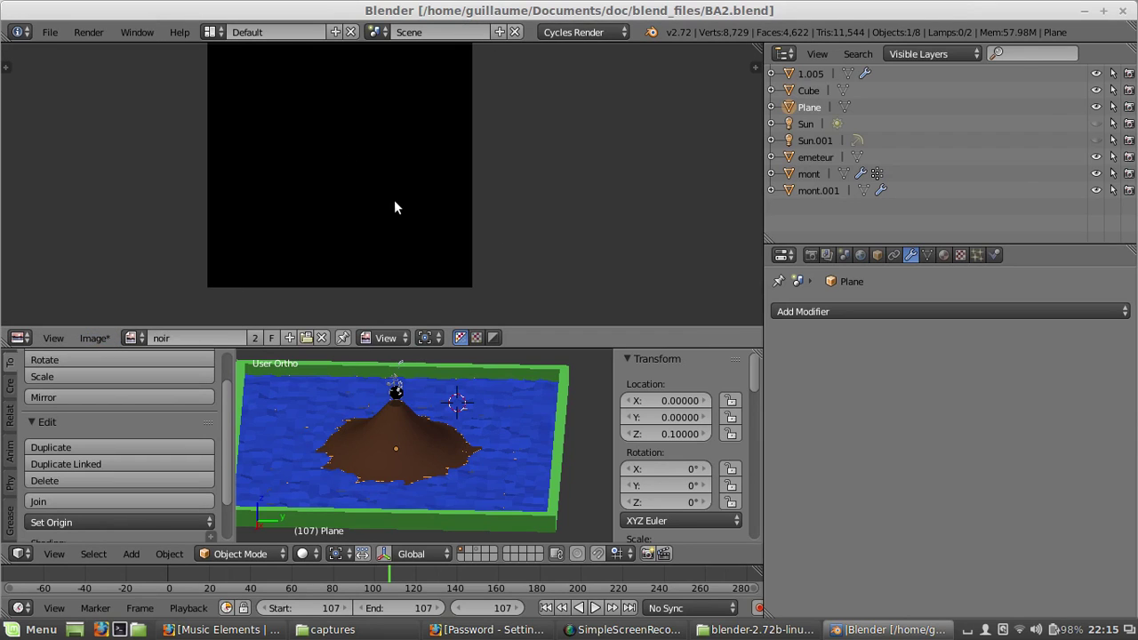
pyautogui.press('Home')
pyautogui.moveTo(404, 430)
pyautogui.mouseDown(button='middle')
pyautogui.moveTo(419, 425)
pyautogui.moveTo(392, 421)
pyautogui.mouseUp(button='middle')
pyautogui.scroll(-2, 419, 425)
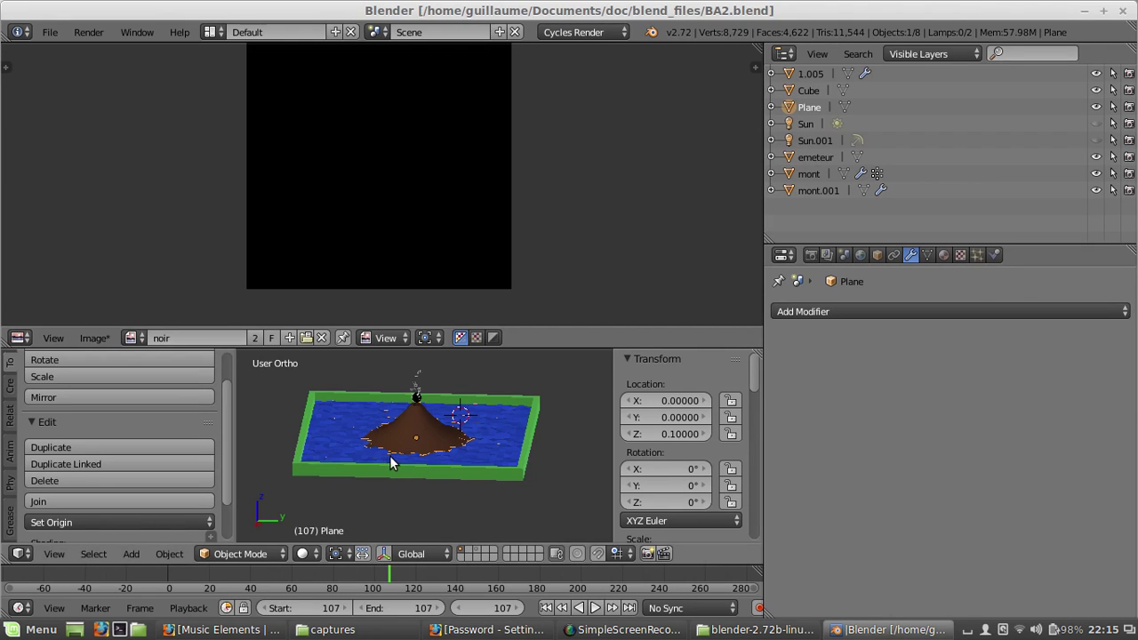
pyautogui.moveTo(368, 421); pyautogui.dragTo(384, 442, button='middle')
# - Save the scene over BA2.blend and maximize the 3D View
pyautogui.hotkey('ctrl', 's')
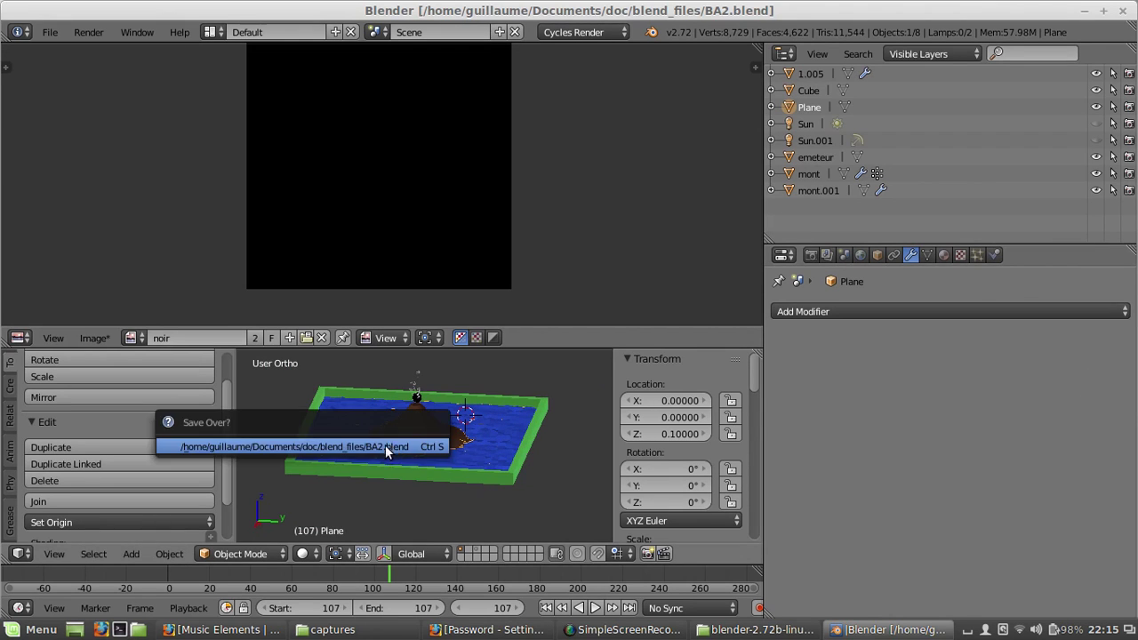
pyautogui.click(449, 445)
pyautogui.moveTo(407, 204); pyautogui.dragTo(424, 201, button='middle')
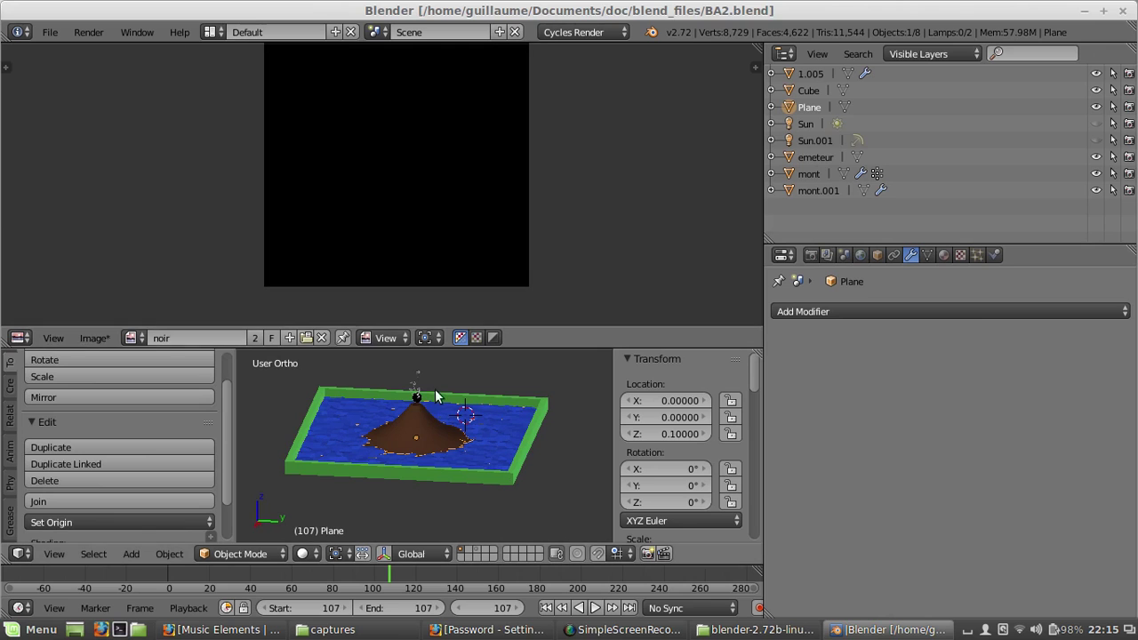
pyautogui.hotkey('ctrl', 'Up')
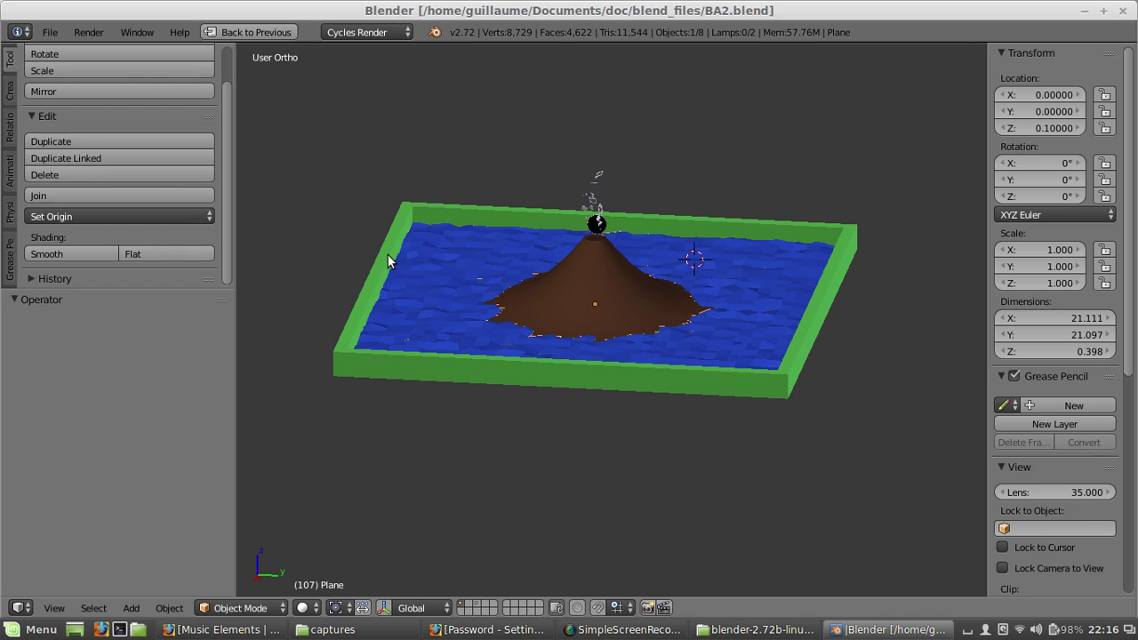
# - Search the add-ons in User Preferences for "sketc", enable Import-Export: Sketchfab Exporter and close the preferences
pyautogui.hotkey('ctrl', 'alt', 'u')
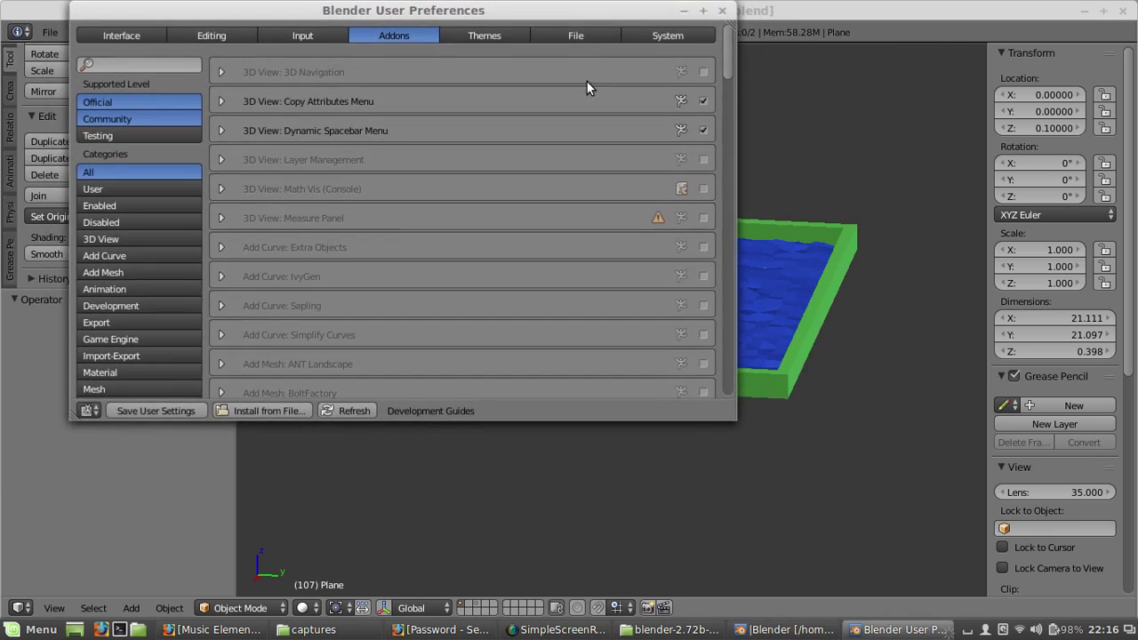
pyautogui.click(679, 35)
pyautogui.scroll(-3, 522, 251)
pyautogui.scroll(3, 427, 111)
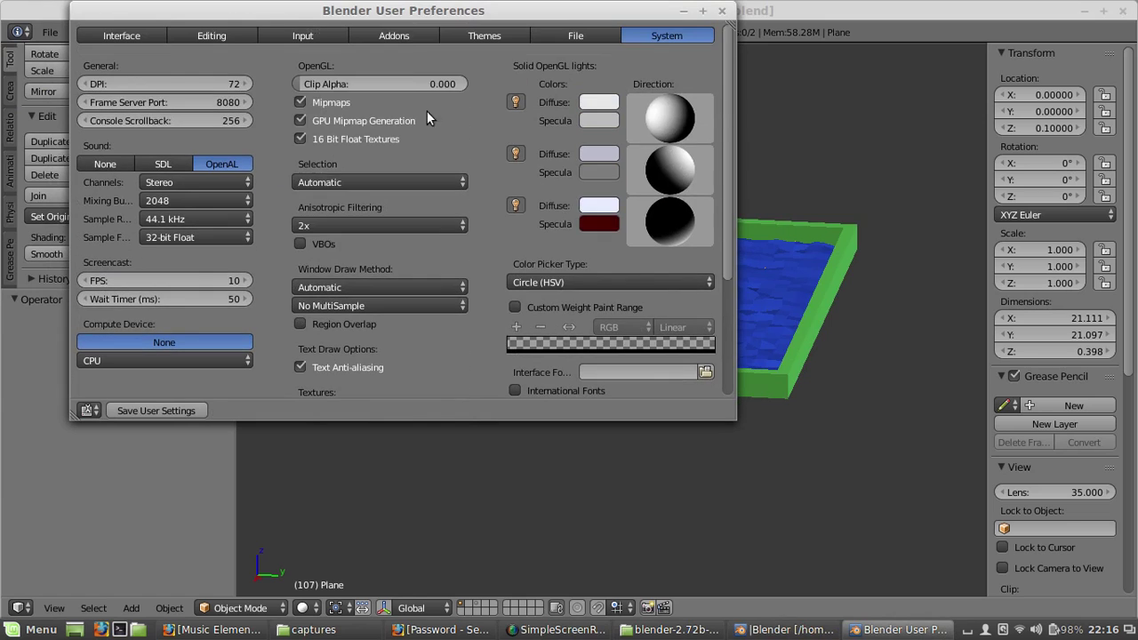
pyautogui.click(401, 36)
pyautogui.click(147, 64)
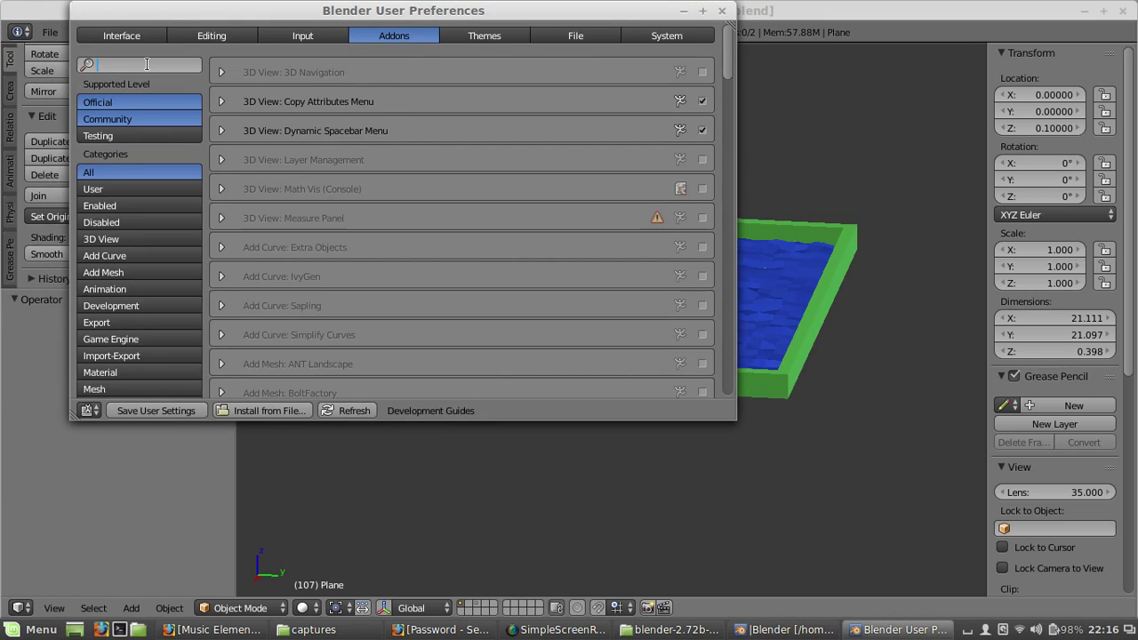
pyautogui.write('sketc')
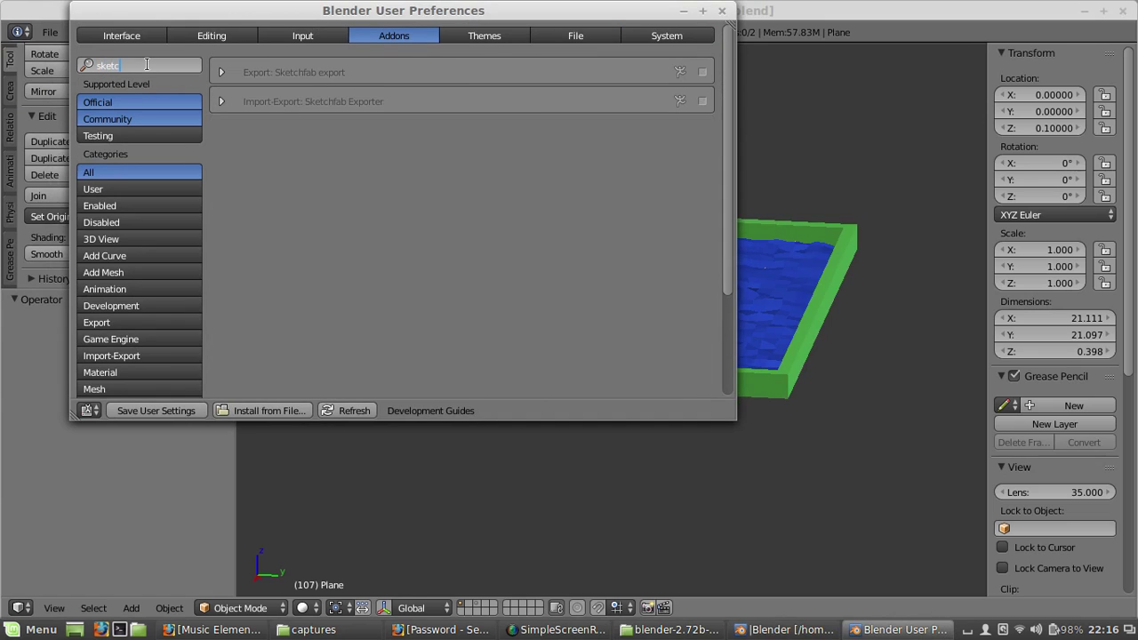
pyautogui.click(703, 103)
pyautogui.click(722, 11)
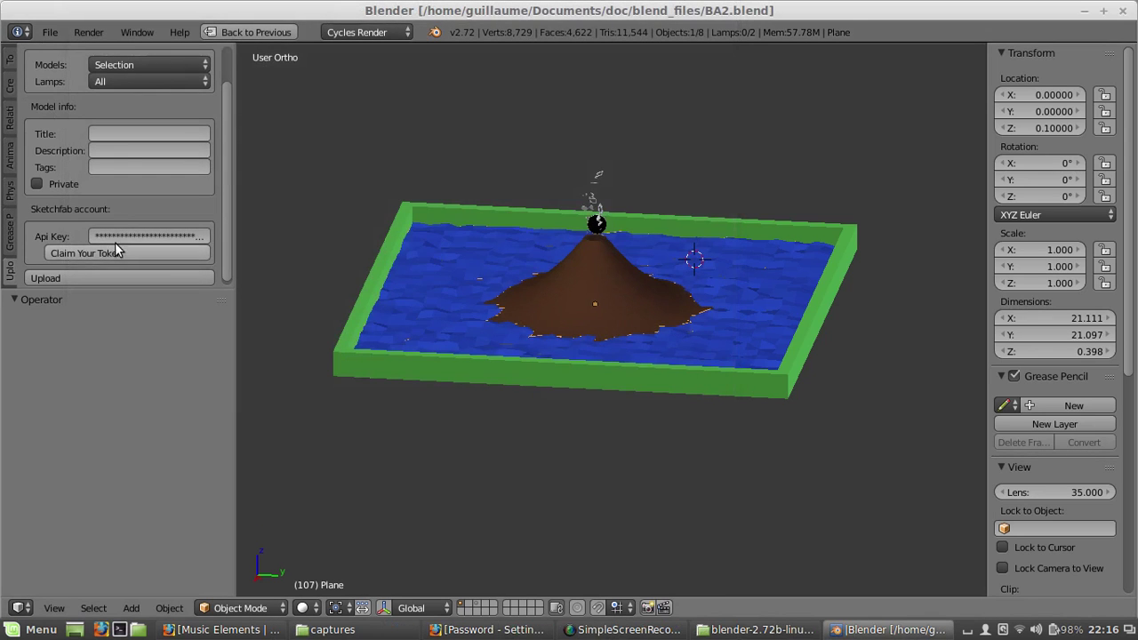
# - Set Lamps to None in the Sketchfab export settings
pyautogui.click(122, 135)
pyautogui.scroll(2, 123, 98)
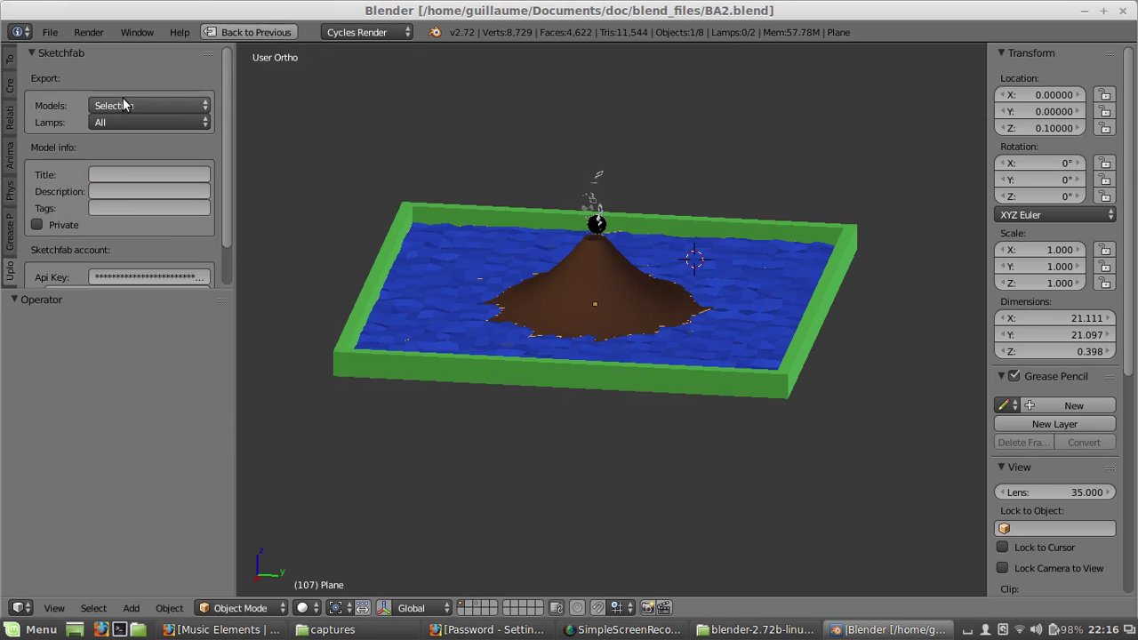
pyautogui.click(132, 122)
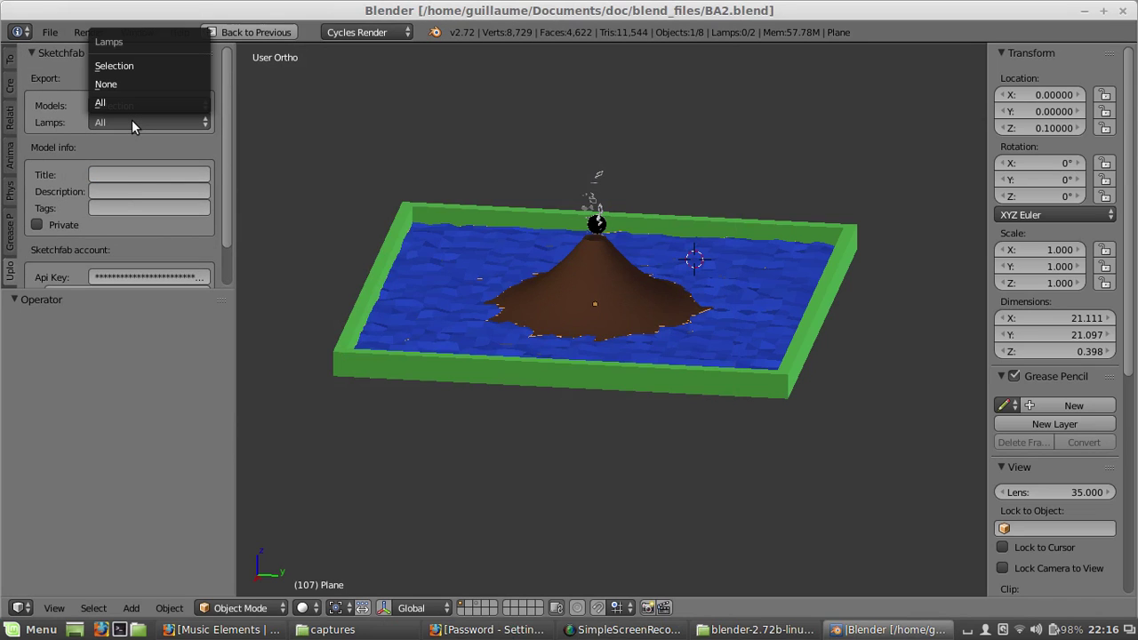
pyautogui.click(129, 101)
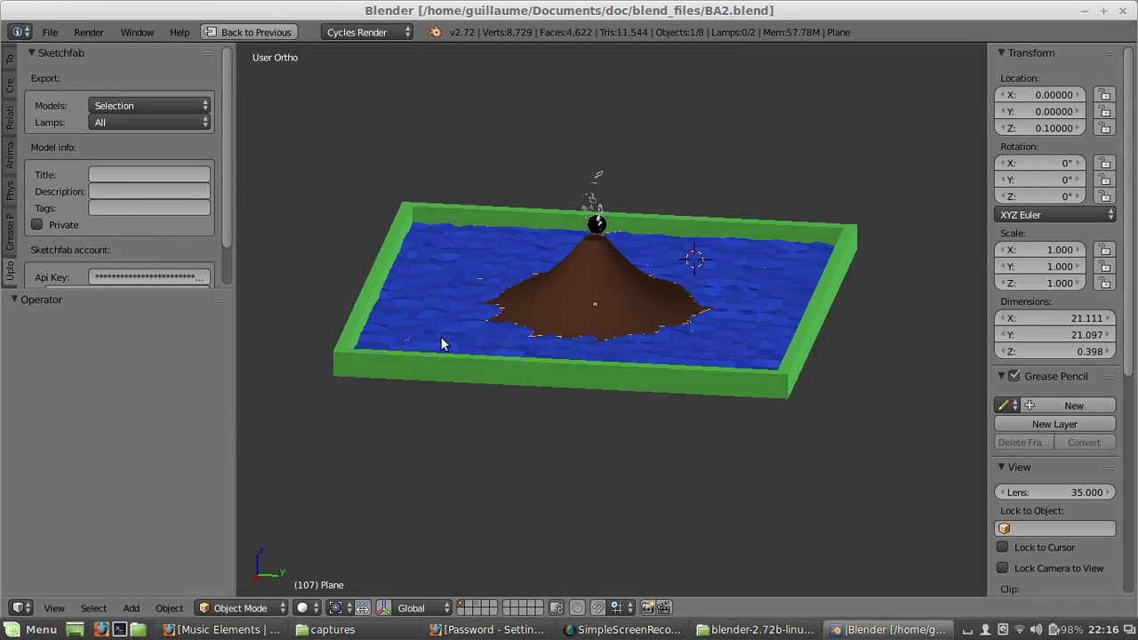
pyautogui.scroll(-2, 440, 336)
pyautogui.scroll(2, 510, 368)
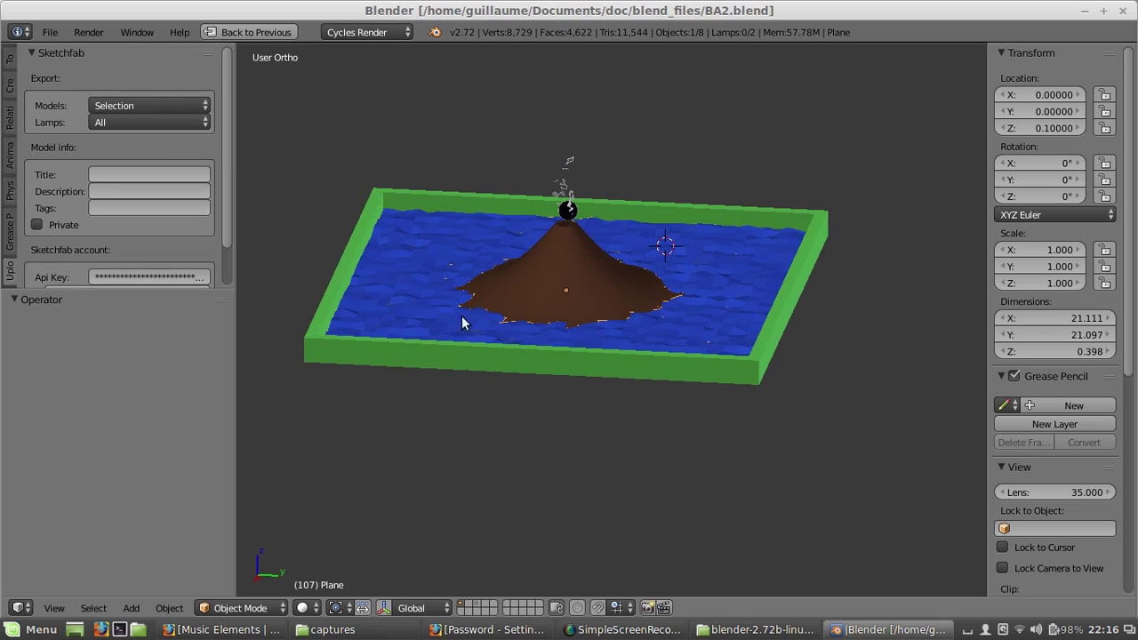
pyautogui.click(470, 605)
pyautogui.click(462, 609)
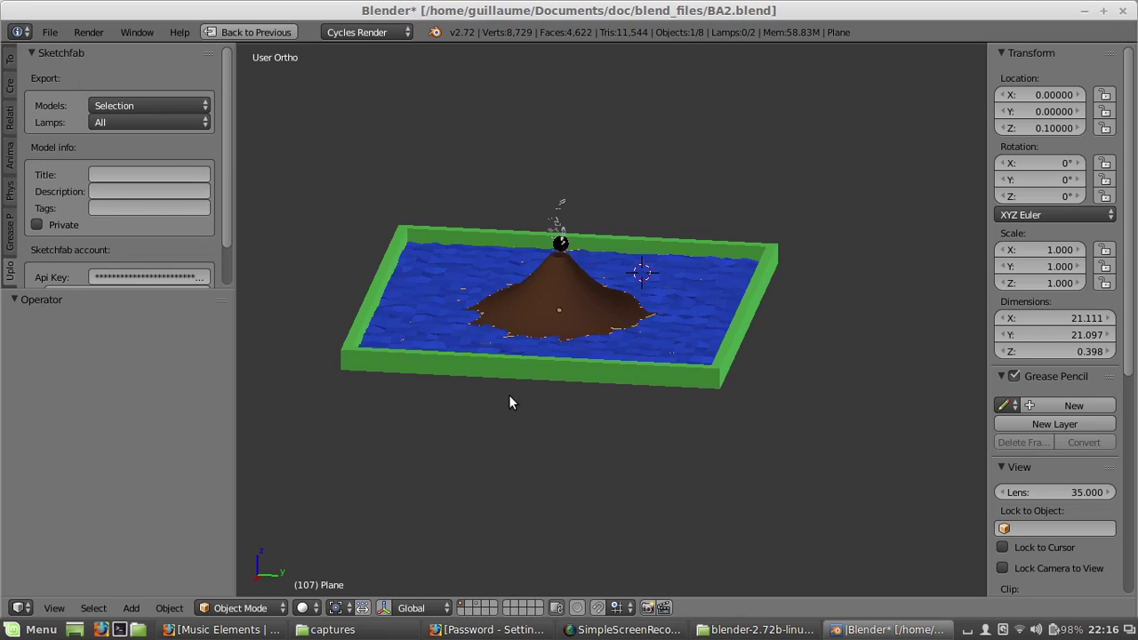
pyautogui.click(122, 121)
pyautogui.click(113, 84)
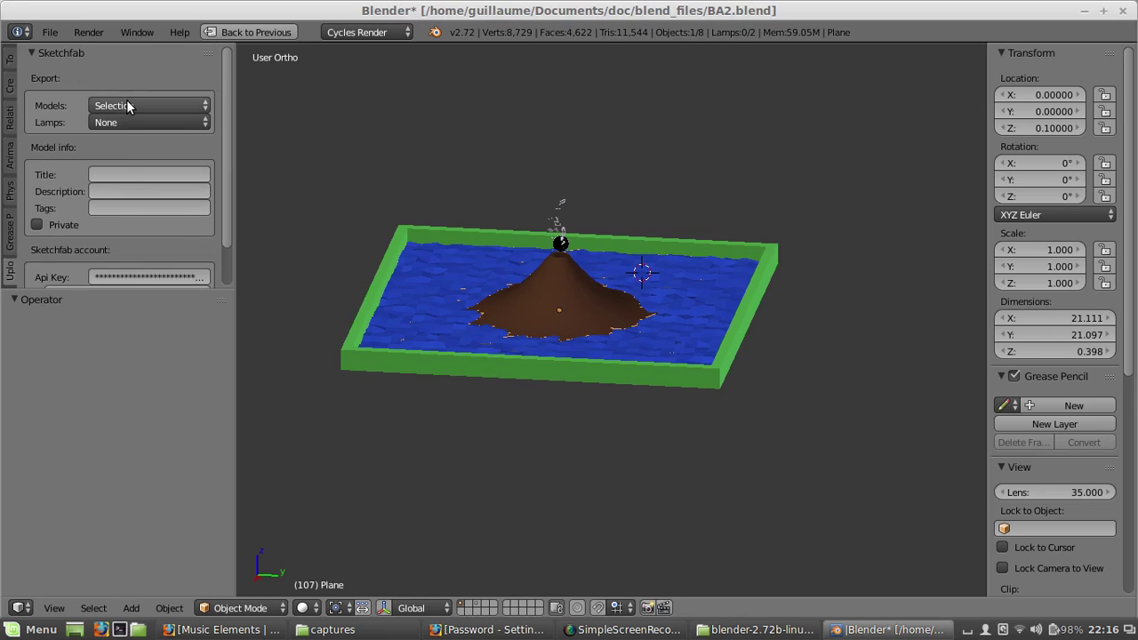
# - Select all objects of the volcano scene and keep the Sketchfab export's Models option on Selection
pyautogui.moveTo(478, 322); pyautogui.dragTo(561, 319, button='middle')
pyautogui.press('a')
pyautogui.click(147, 105)
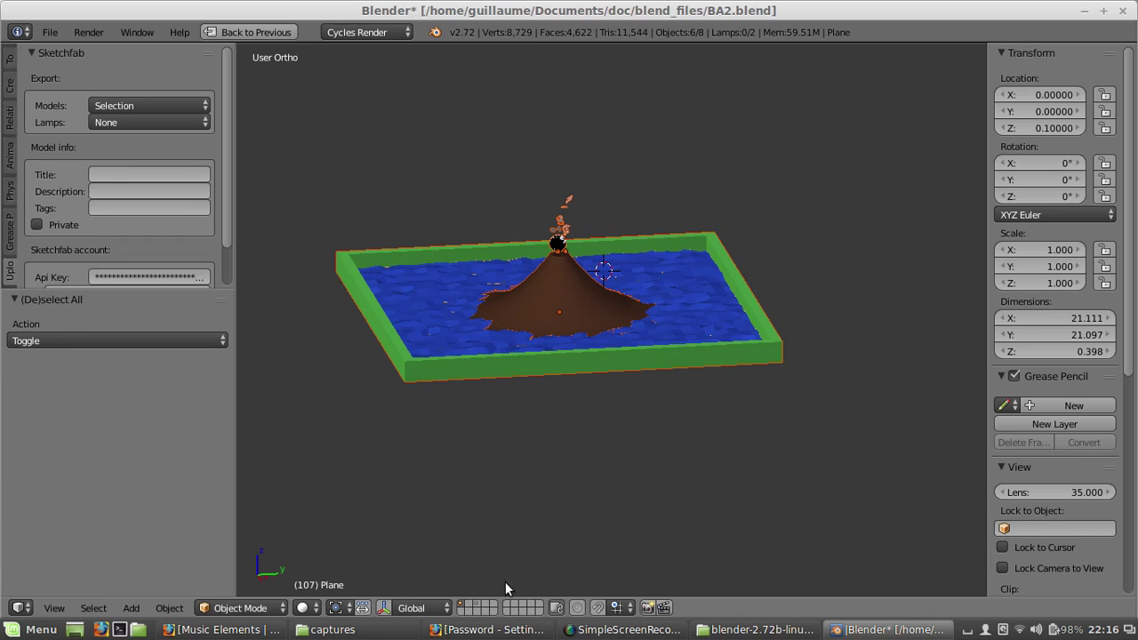
# - Examine the separate objects on the second layer and return to the volcano on the first layer
pyautogui.click(477, 608)
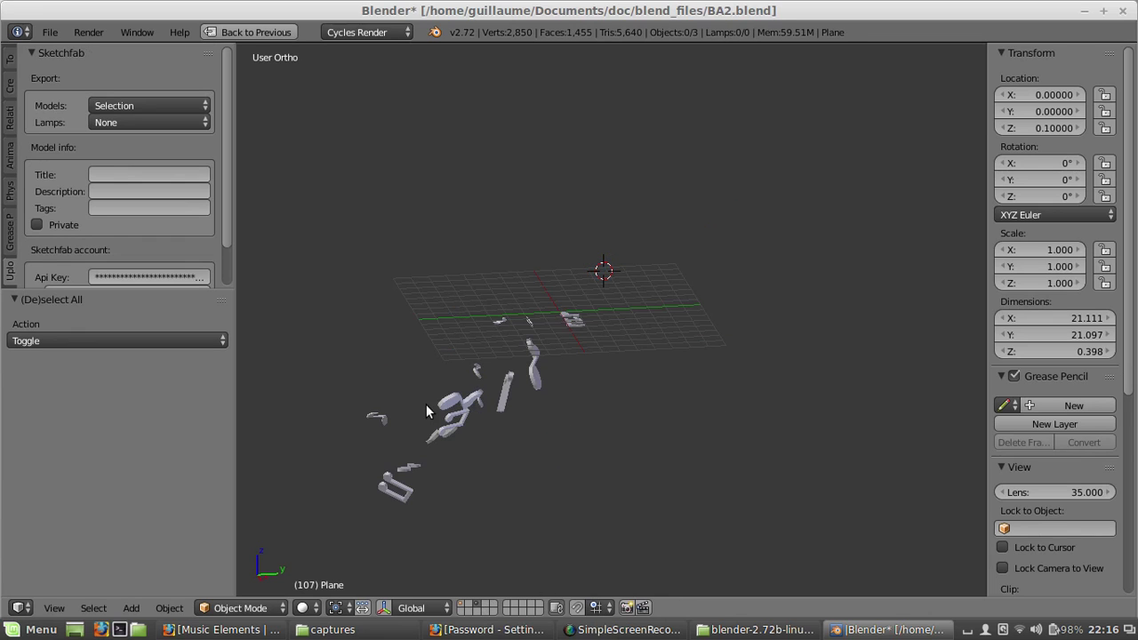
pyautogui.moveTo(426, 403); pyautogui.dragTo(422, 359, button='right')
pyautogui.rightClick(466, 362)
pyautogui.moveTo(515, 359); pyautogui.dragTo(533, 501, button='middle')
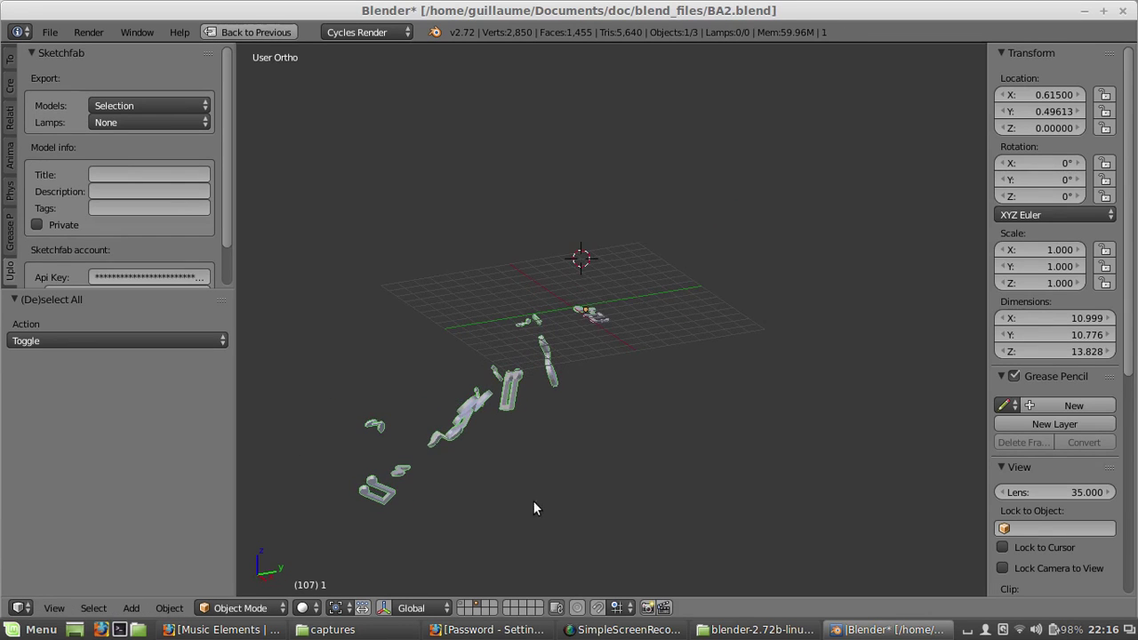
pyautogui.click(466, 607)
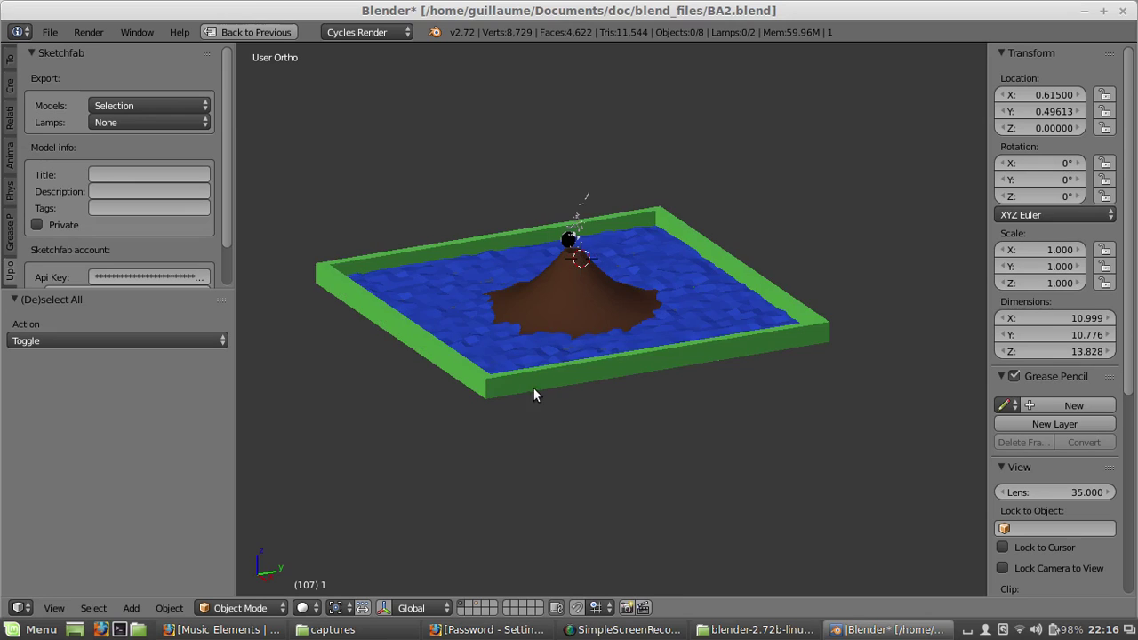
pyautogui.click(478, 608)
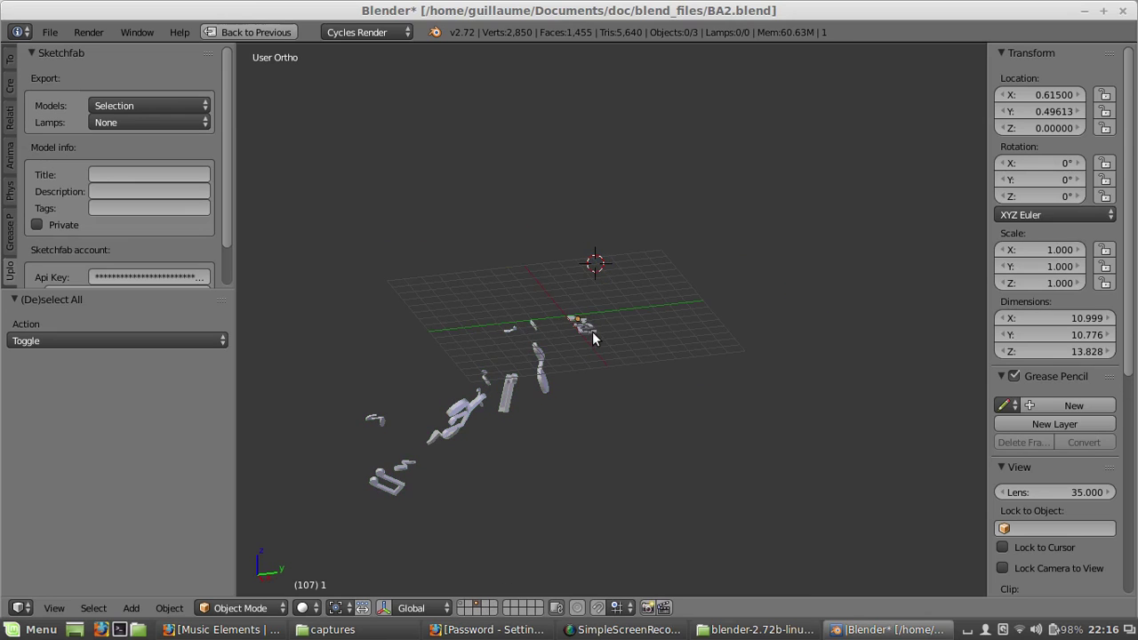
pyautogui.click(464, 604)
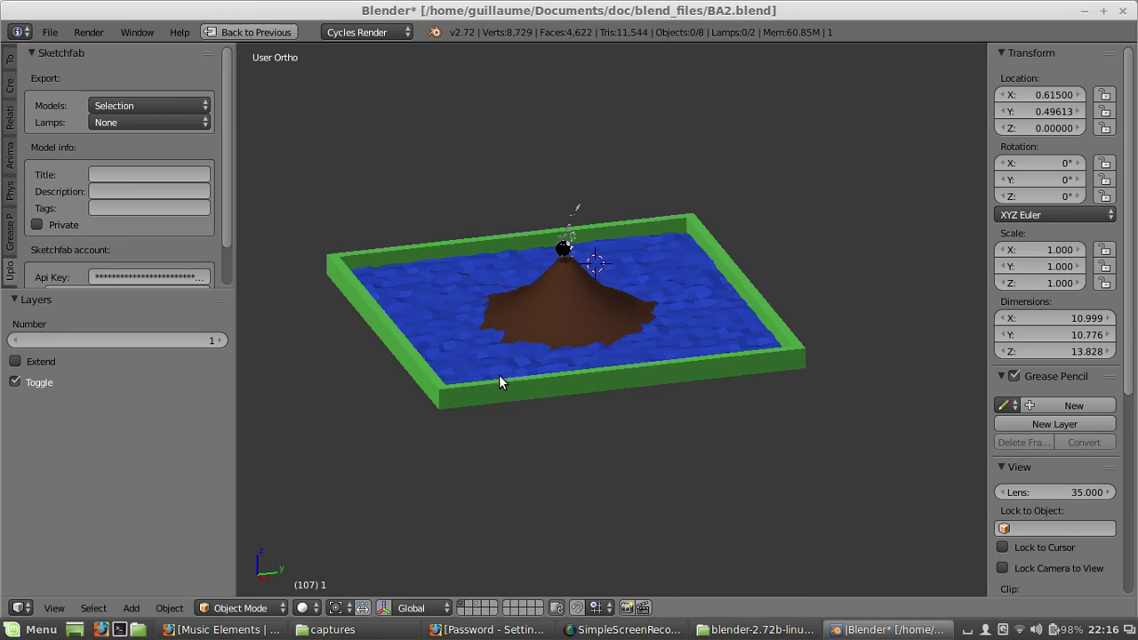
# - Select all objects on the volcano layer for the export
pyautogui.press('a')
pyautogui.moveTo(529, 356); pyautogui.dragTo(569, 348, button='middle')
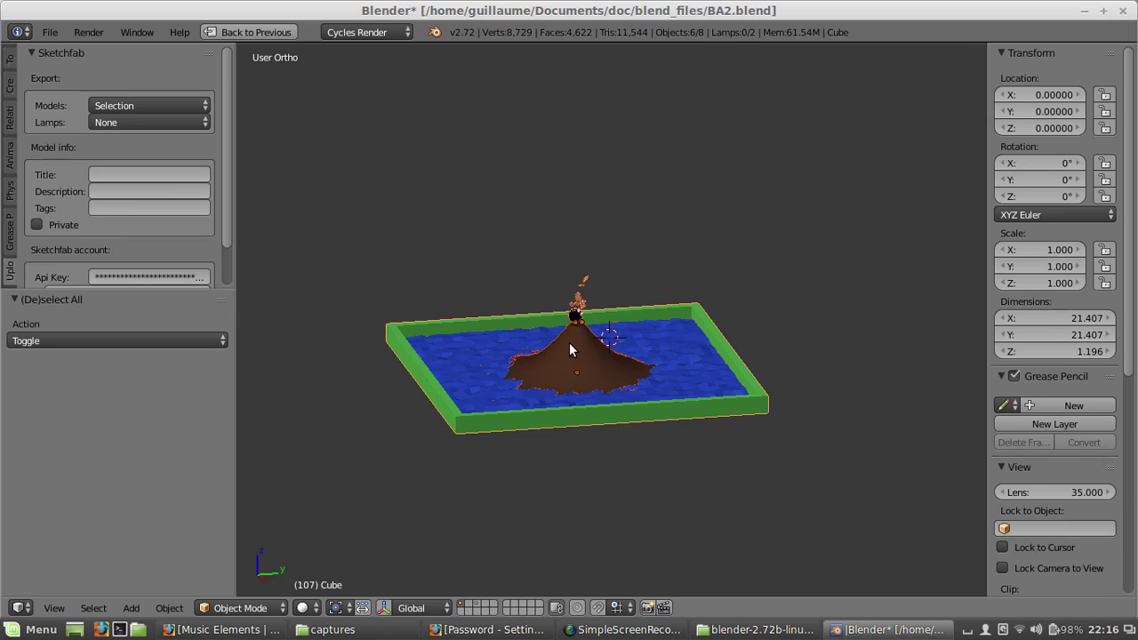
# - Title the Sketchfab model Mont_siffleur, set its description to Aucune and upload it
pyautogui.click(138, 173)
pyautogui.click(142, 192)
pyautogui.scroll(-2, 139, 224)
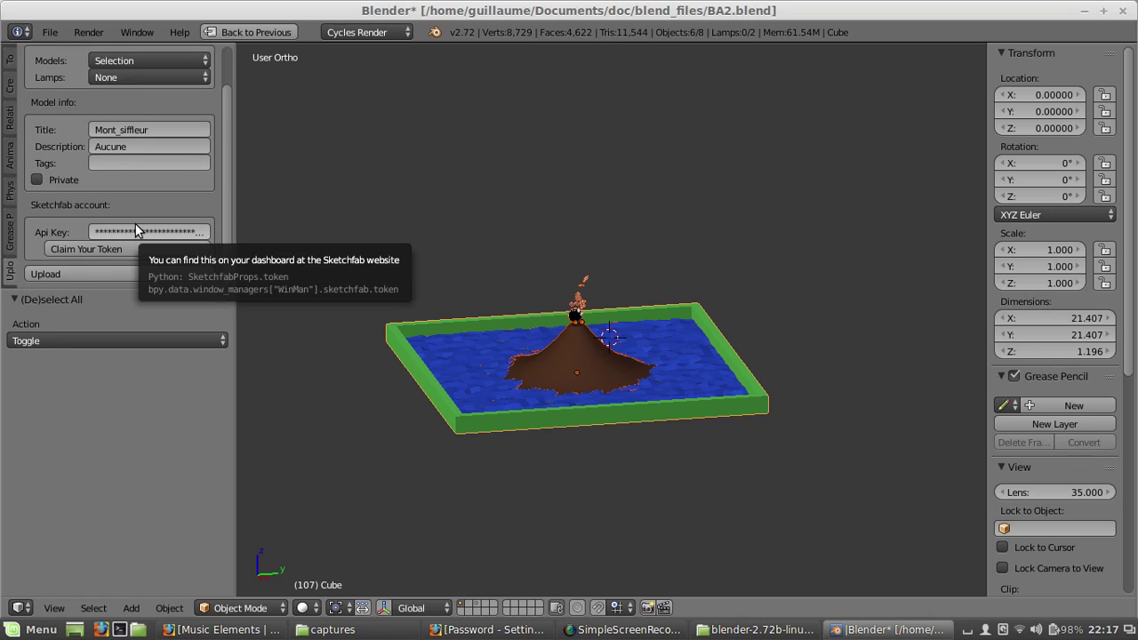
pyautogui.click(107, 271)
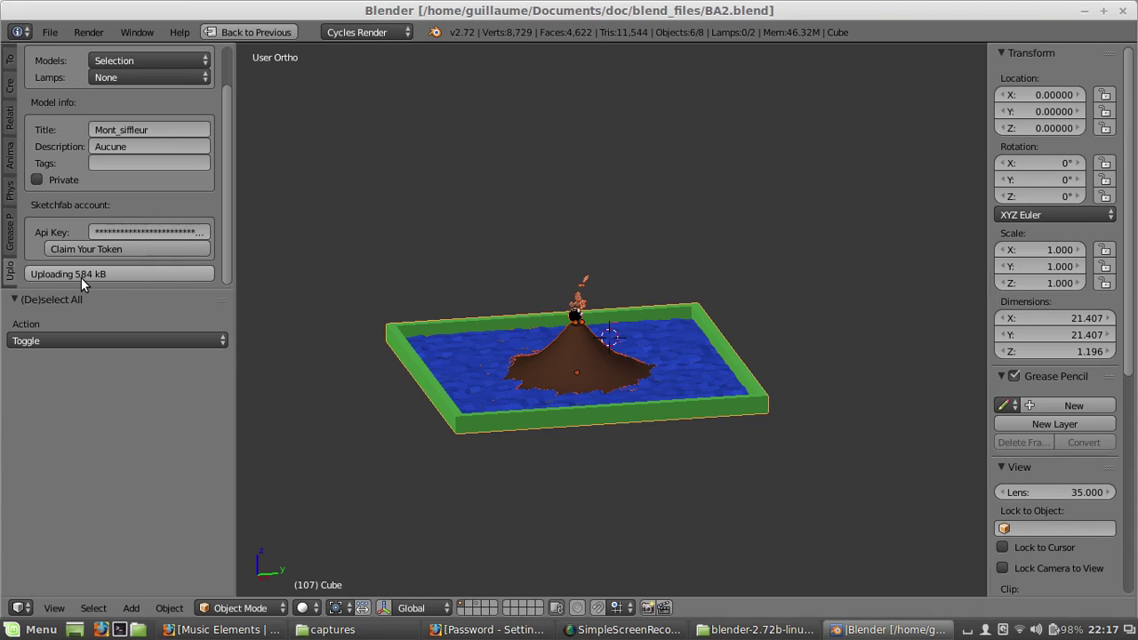
# - Examine the volcano, the water and the note particles from several angles while the upload runs
pyautogui.moveTo(649, 411); pyautogui.dragTo(281, 319, button='middle')
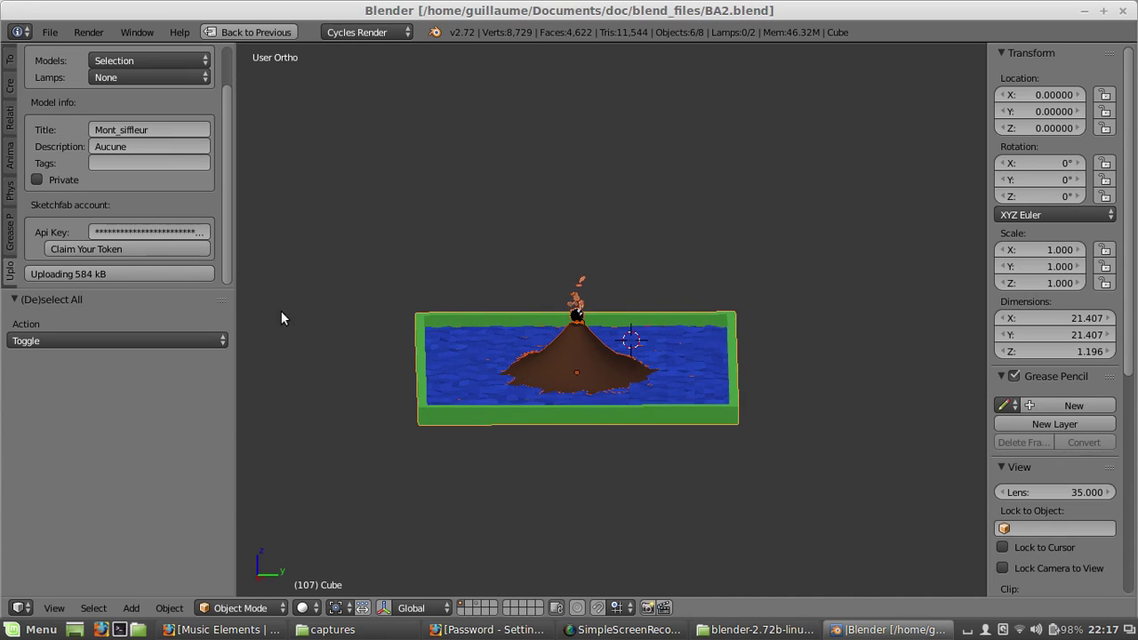
pyautogui.scroll(3, 571, 368)
pyautogui.scroll(-3, 571, 368)
pyautogui.moveTo(472, 357); pyautogui.dragTo(571, 367, button='middle')
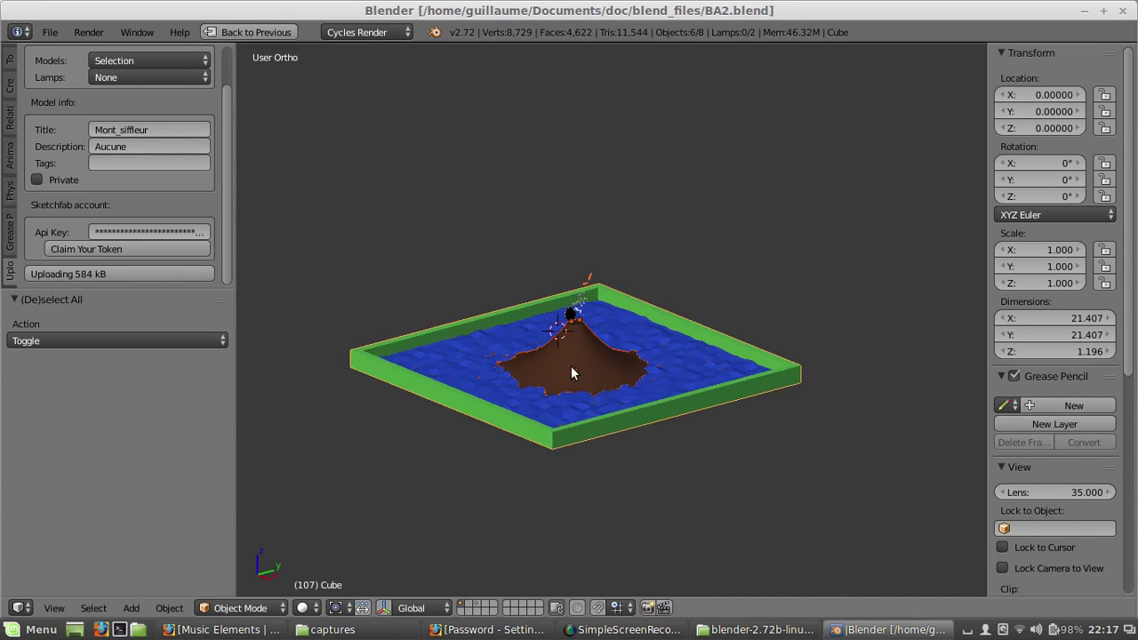
pyautogui.scroll(3, 571, 366)
pyautogui.moveTo(468, 349); pyautogui.dragTo(570, 348, button='middle')
pyautogui.scroll(-1, 570, 353)
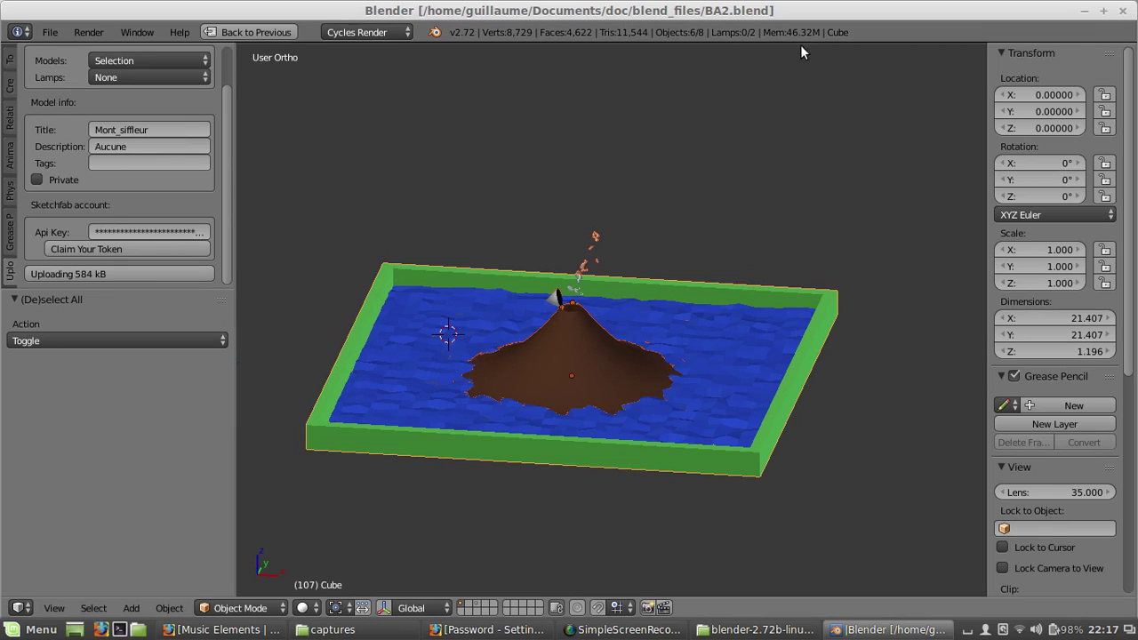
pyautogui.scroll(-2, 686, 318)
pyautogui.scroll(4, 572, 325)
pyautogui.moveTo(572, 326); pyautogui.dragTo(671, 247, button='middle')
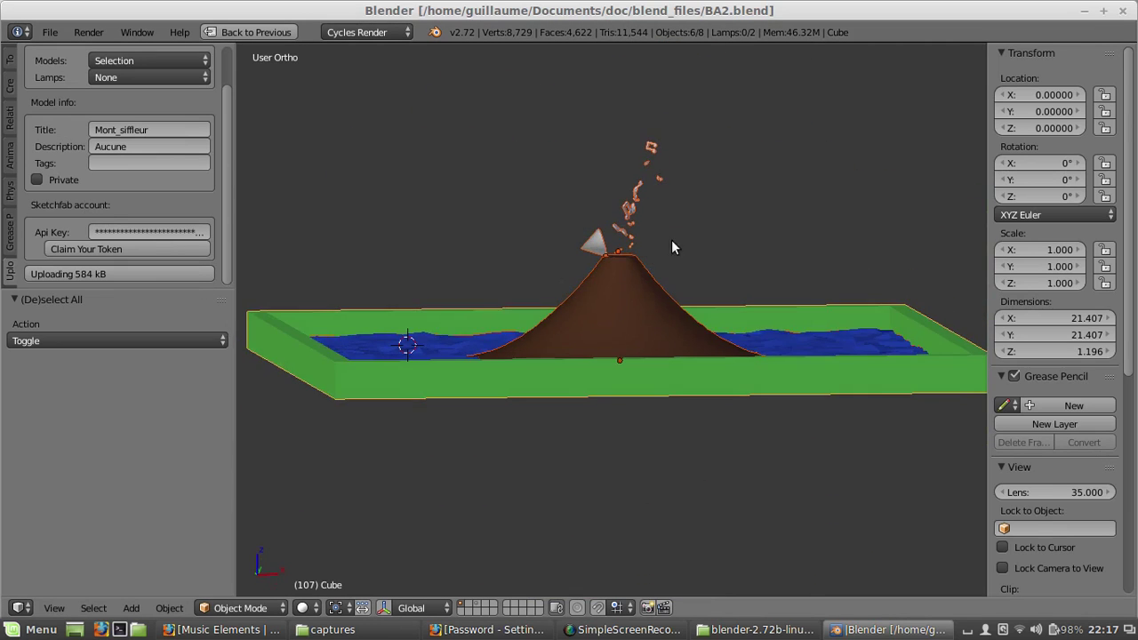
pyautogui.scroll(2, 619, 336)
pyautogui.moveTo(629, 280)
pyautogui.mouseDown(button='middle')
pyautogui.moveTo(618, 336)
pyautogui.moveTo(611, 283)
pyautogui.mouseUp(button='middle')
pyautogui.scroll(-3, 618, 343)
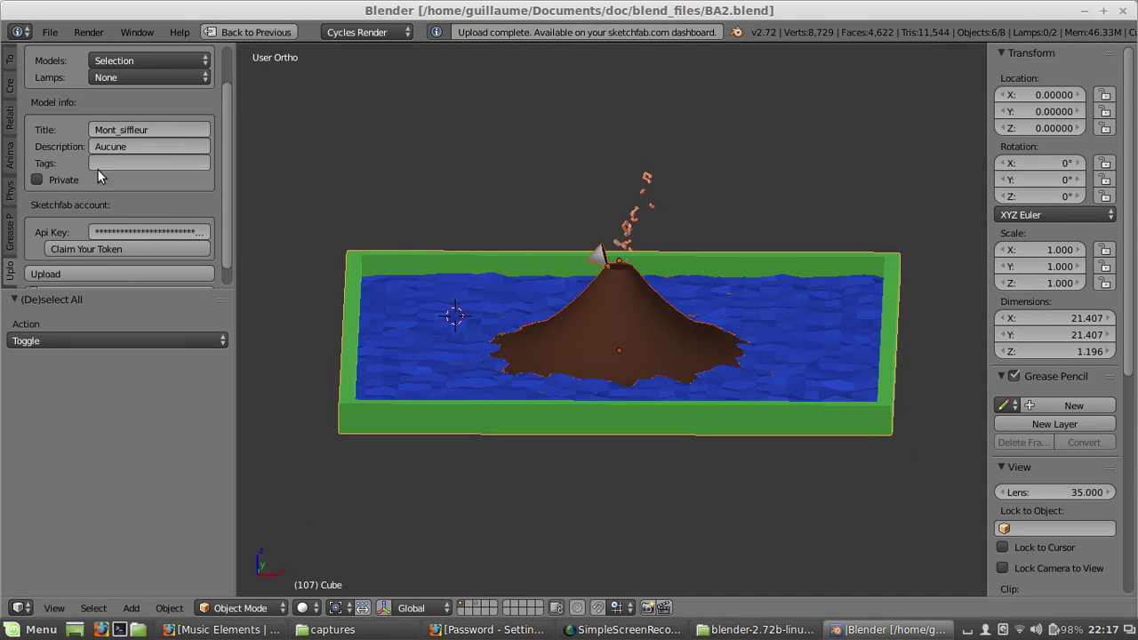
# - Open the online page of the uploaded Mont_siffleur model in Firefox and maximize the browser window
pyautogui.scroll(-2, 114, 212)
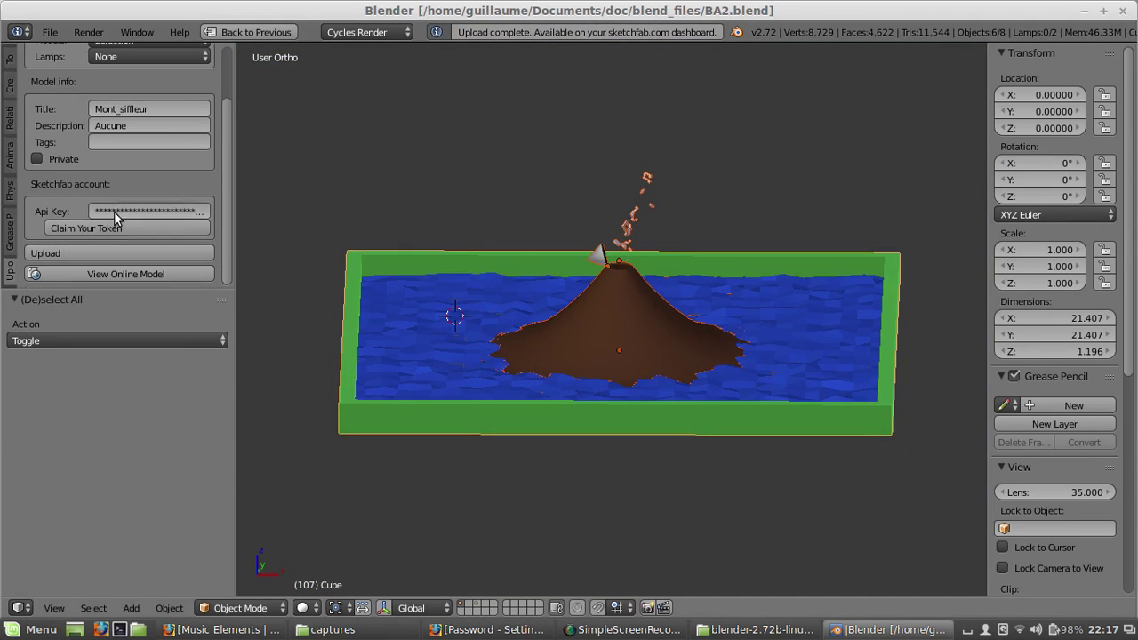
pyautogui.click(121, 273)
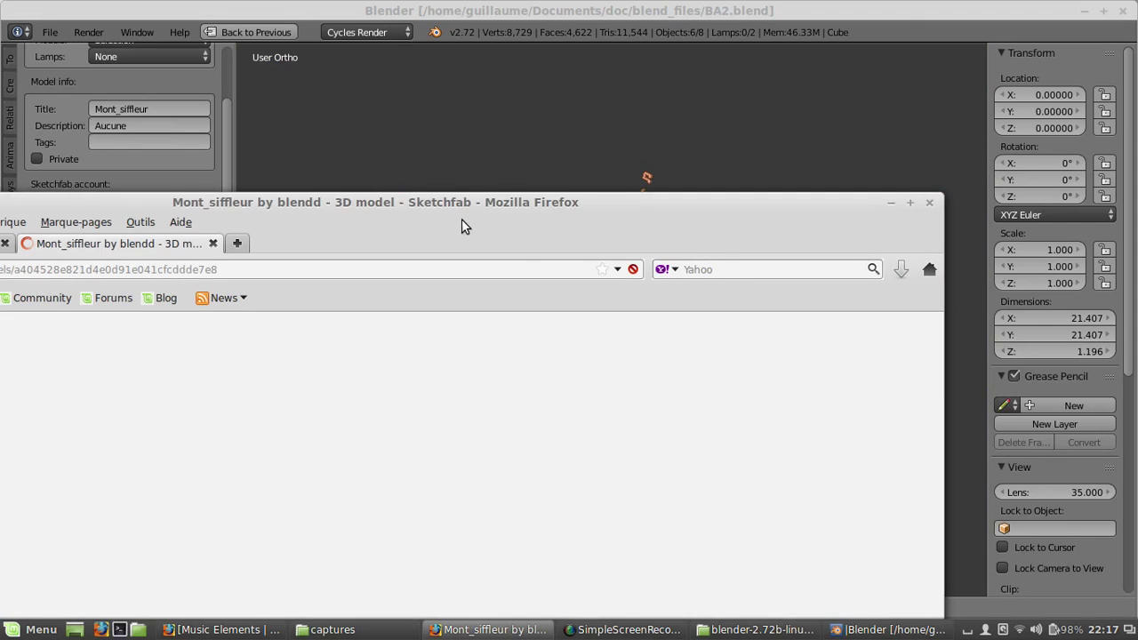
pyautogui.moveTo(462, 218); pyautogui.dragTo(652, 132)
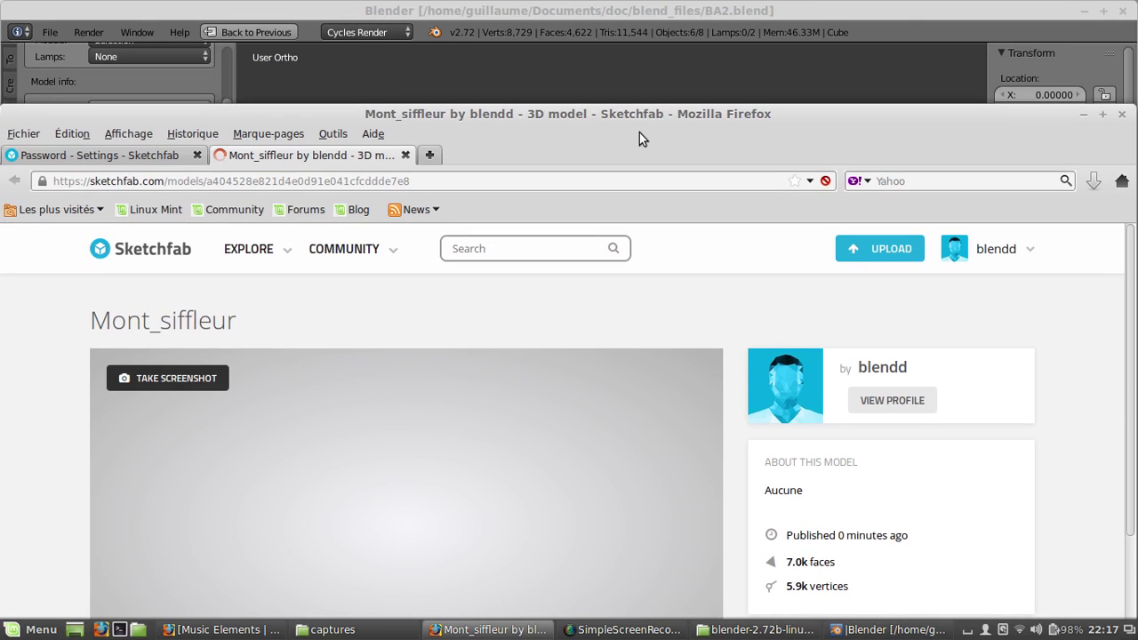
pyautogui.press('super+Up')
pyautogui.press('super+Up')
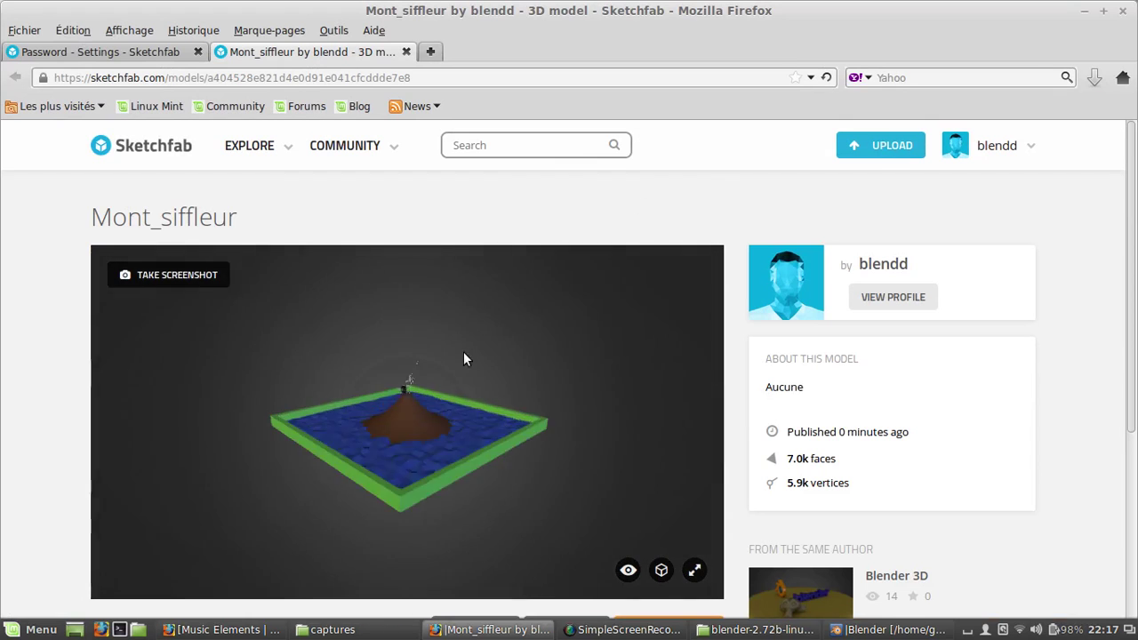
# - Check the uploaded model in the Sketchfab viewer and open its 3D settings for editing
pyautogui.moveTo(384, 453)
pyautogui.mouseDown()
pyautogui.moveTo(396, 461)
pyautogui.moveTo(394, 443)
pyautogui.moveTo(449, 438)
pyautogui.moveTo(389, 467)
pyautogui.moveTo(449, 438)
pyautogui.moveTo(457, 411)
pyautogui.moveTo(546, 513)
pyautogui.mouseUp()
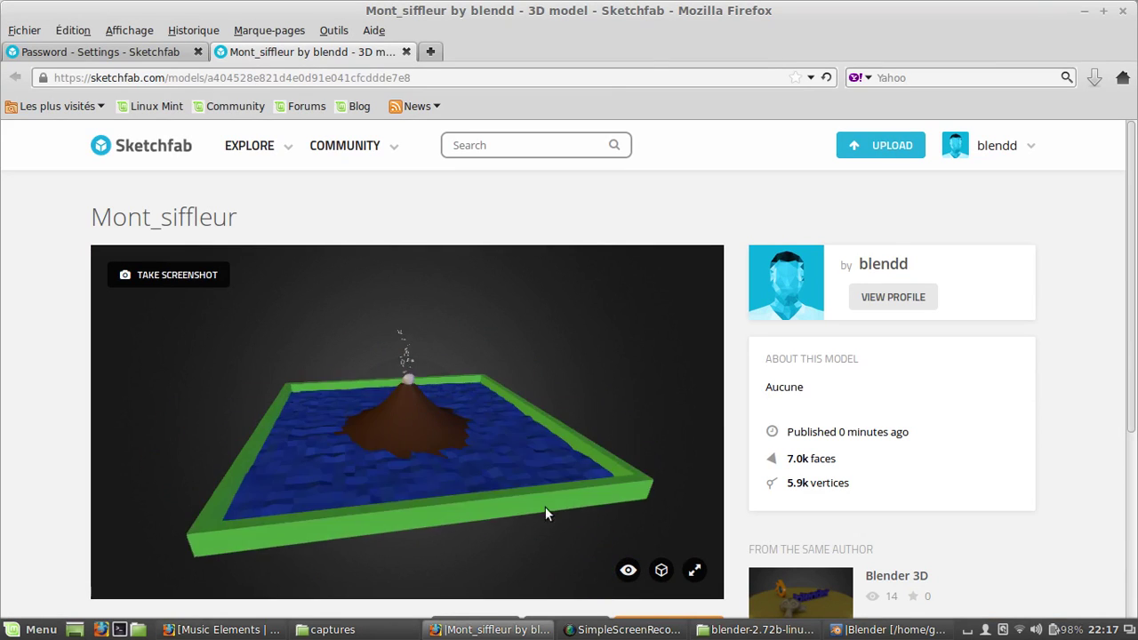
pyautogui.scroll(-3, 752, 477)
pyautogui.click(673, 494)
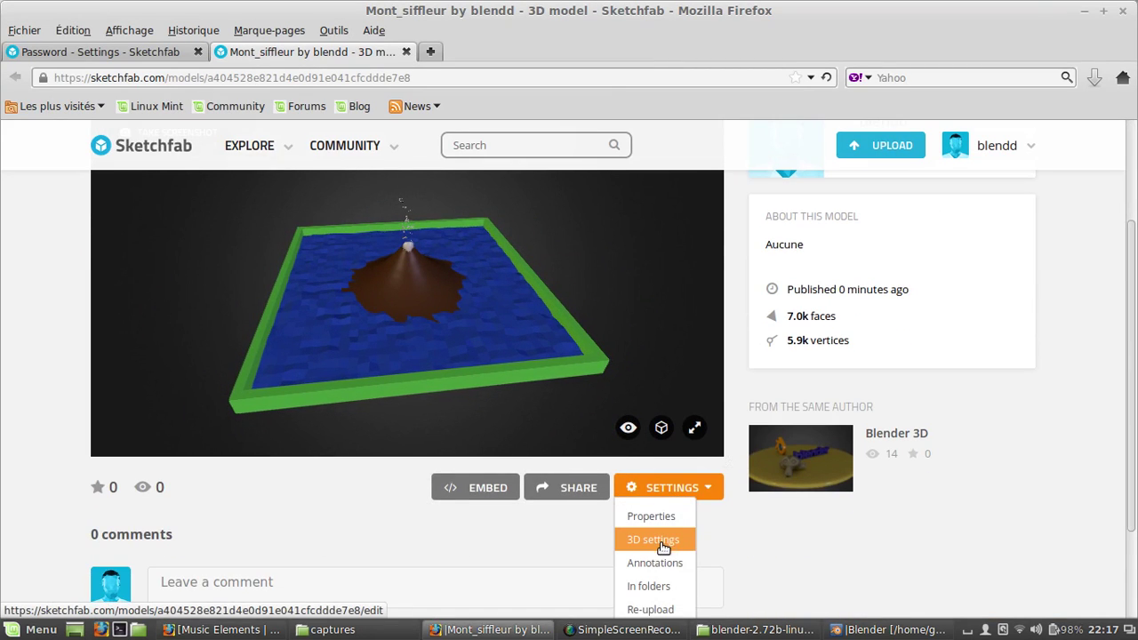
pyautogui.click(663, 545)
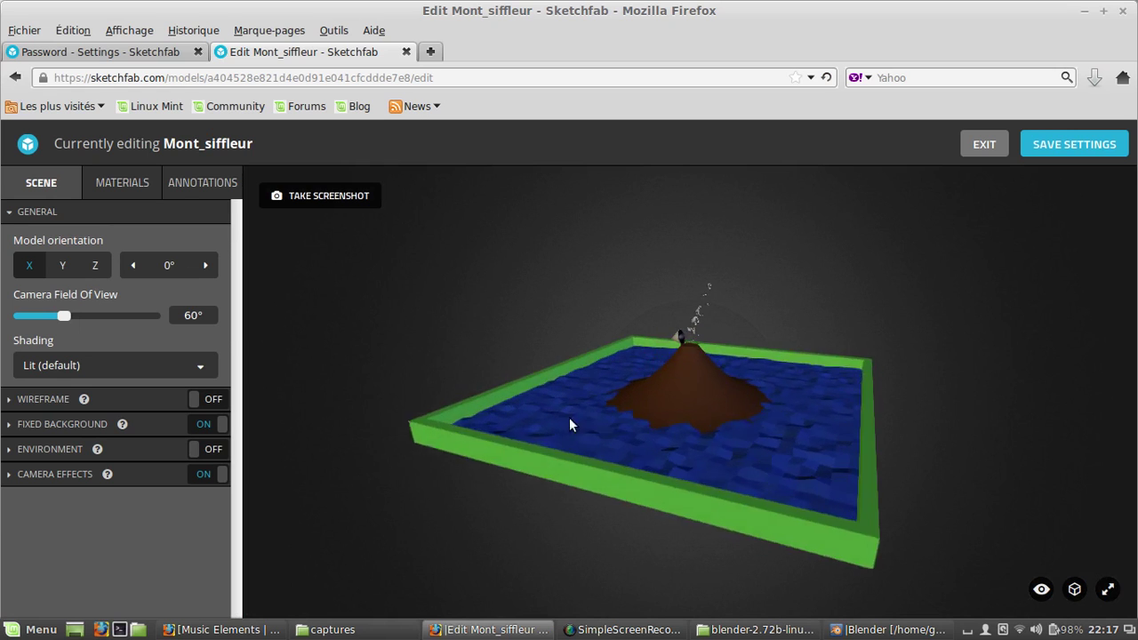
# - Examine the volcano and water mesh from several angles with the wireframe display on, and switch the wireframe back off
pyautogui.click(210, 401)
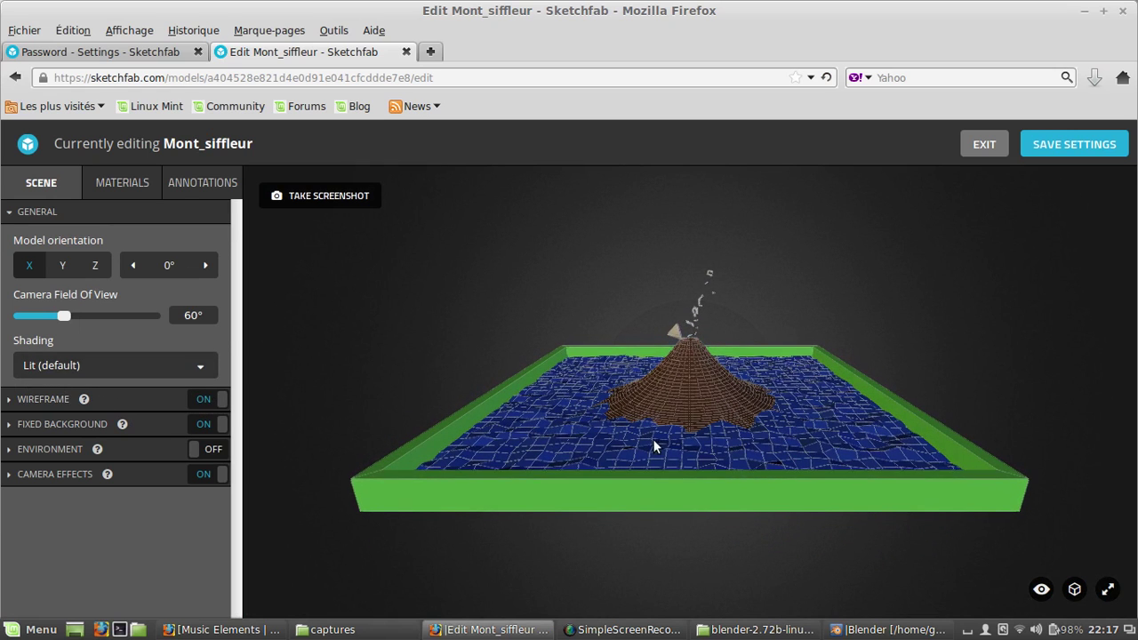
pyautogui.moveTo(654, 446); pyautogui.dragTo(681, 384)
pyautogui.scroll(4, 681, 382)
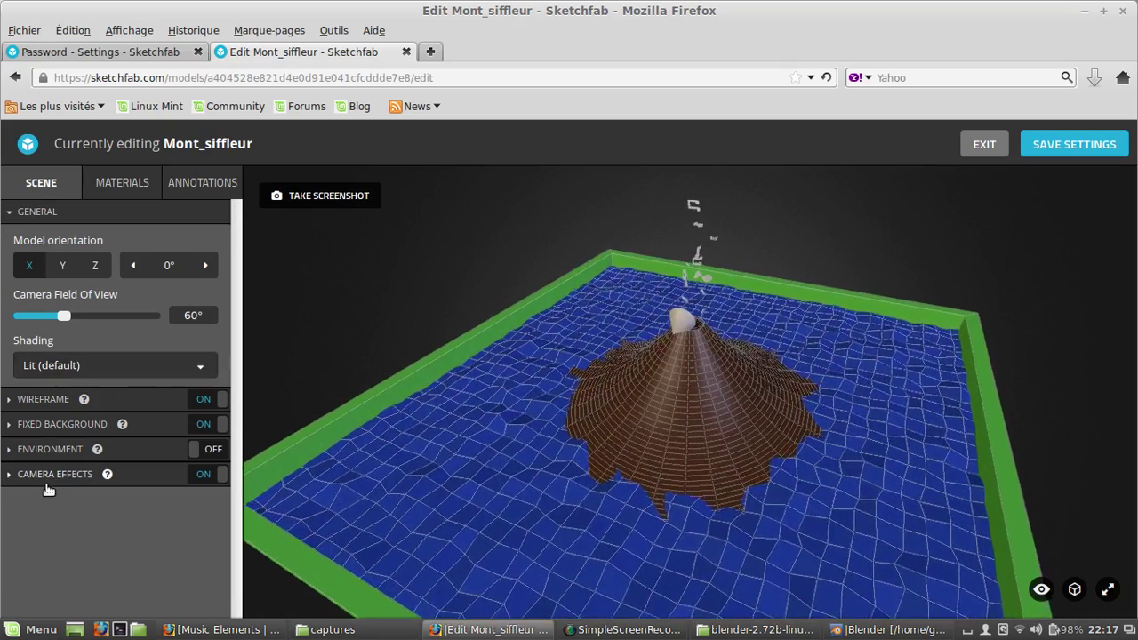
pyautogui.moveTo(533, 484); pyautogui.dragTo(683, 434)
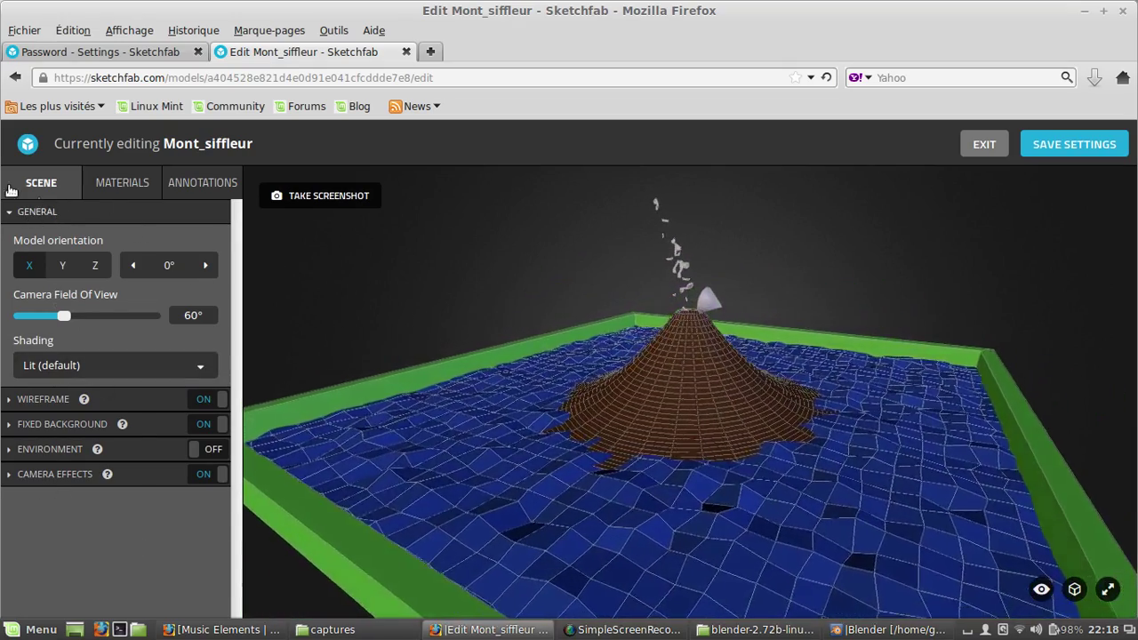
pyautogui.moveTo(544, 395); pyautogui.dragTo(730, 377)
pyautogui.scroll(3, 671, 427)
pyautogui.scroll(-3, 756, 364)
pyautogui.scroll(2, 730, 377)
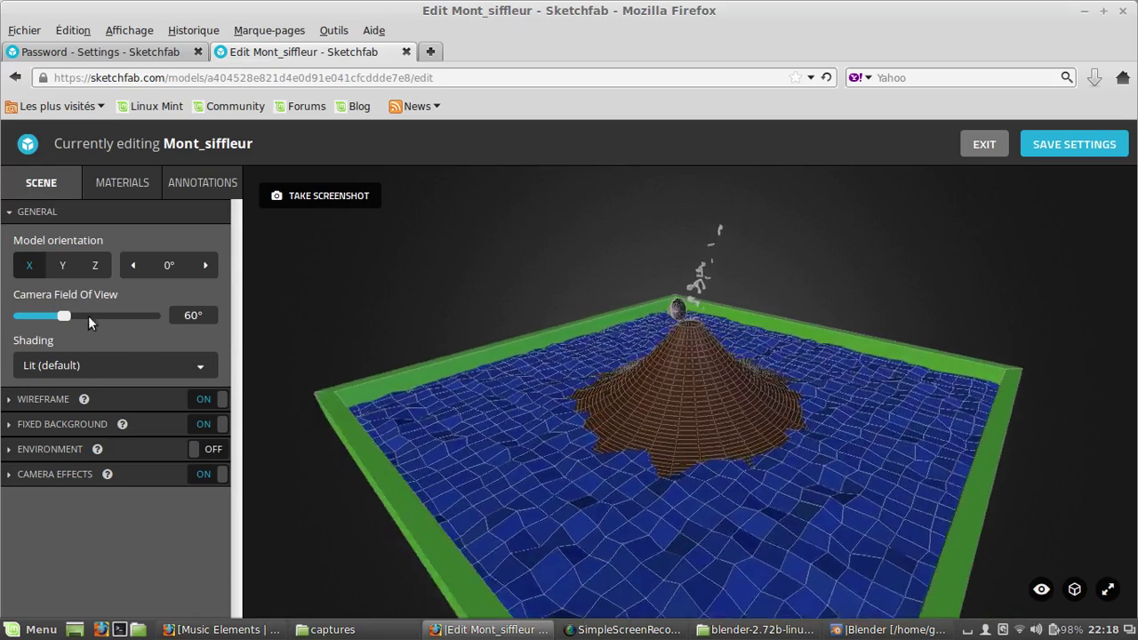
pyautogui.click(207, 399)
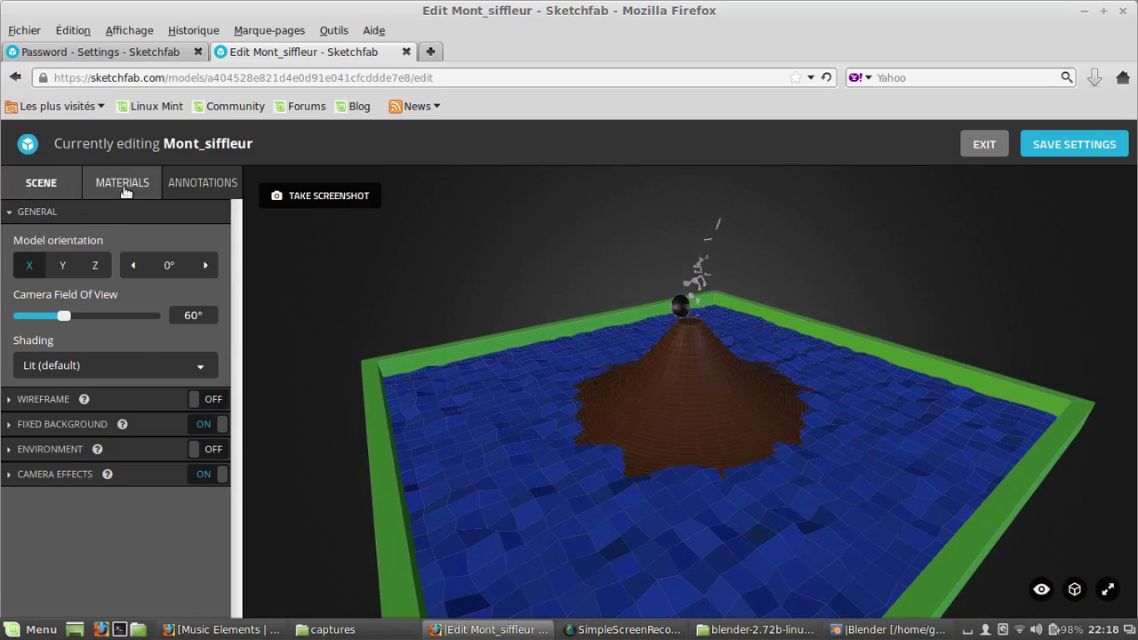
# - Set the specular glossiness of the caisse material to 0 and keep that material selected
pyautogui.click(126, 192)
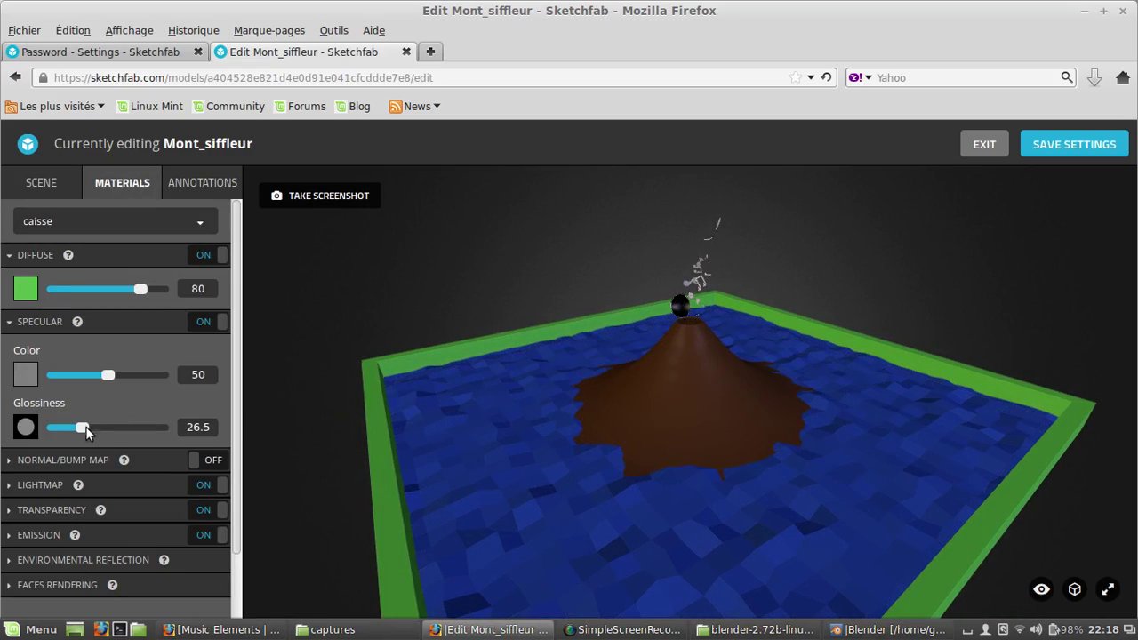
pyautogui.moveTo(81, 430); pyautogui.dragTo(26, 430)
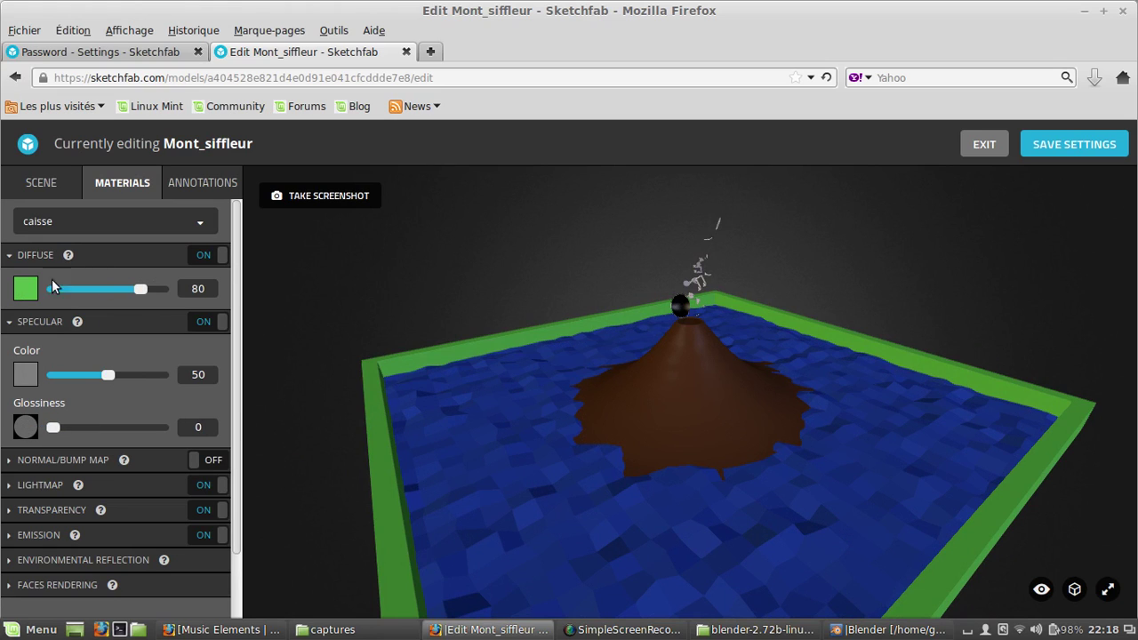
pyautogui.click(69, 223)
pyautogui.click(69, 246)
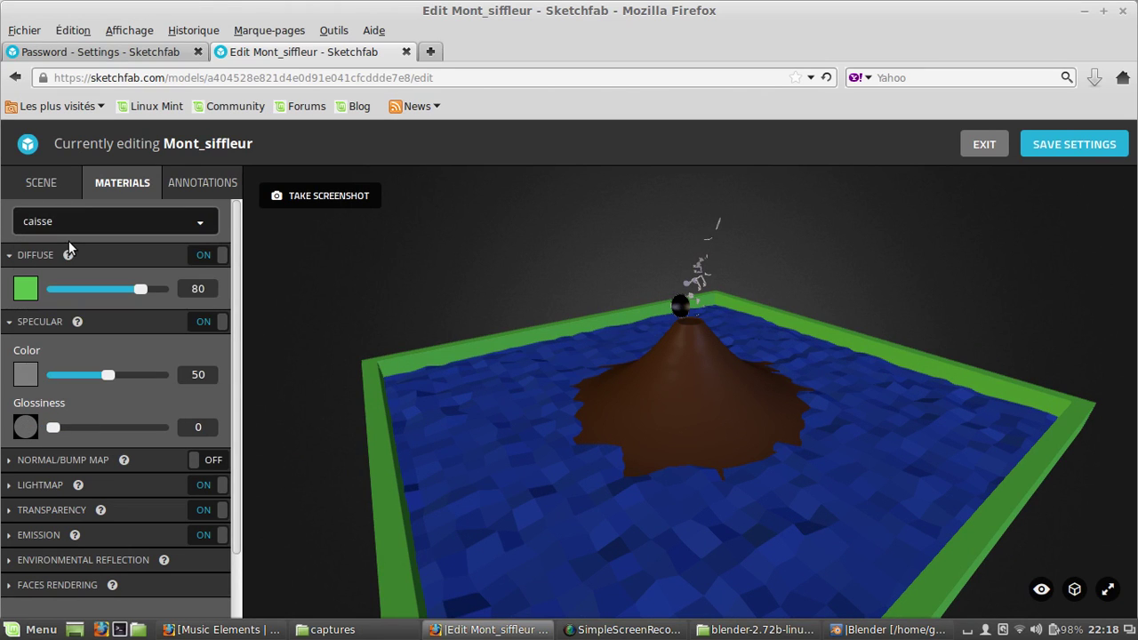
# - Import caisse.png from the tex folder and apply it as the caisse material's diffuse texture
pyautogui.click(27, 290)
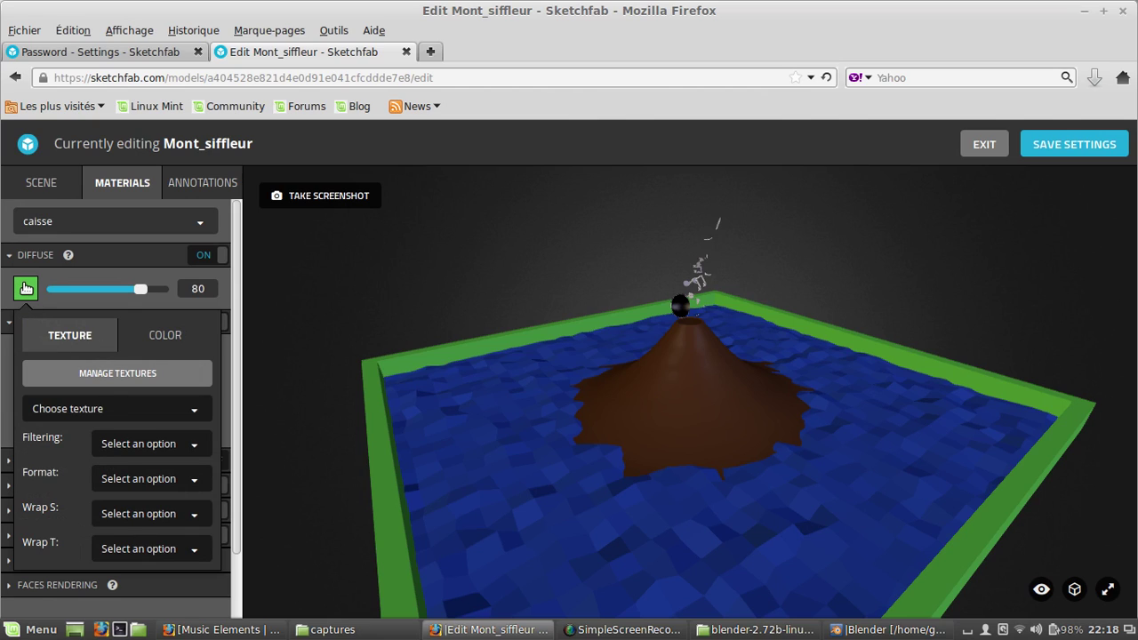
pyautogui.click(118, 375)
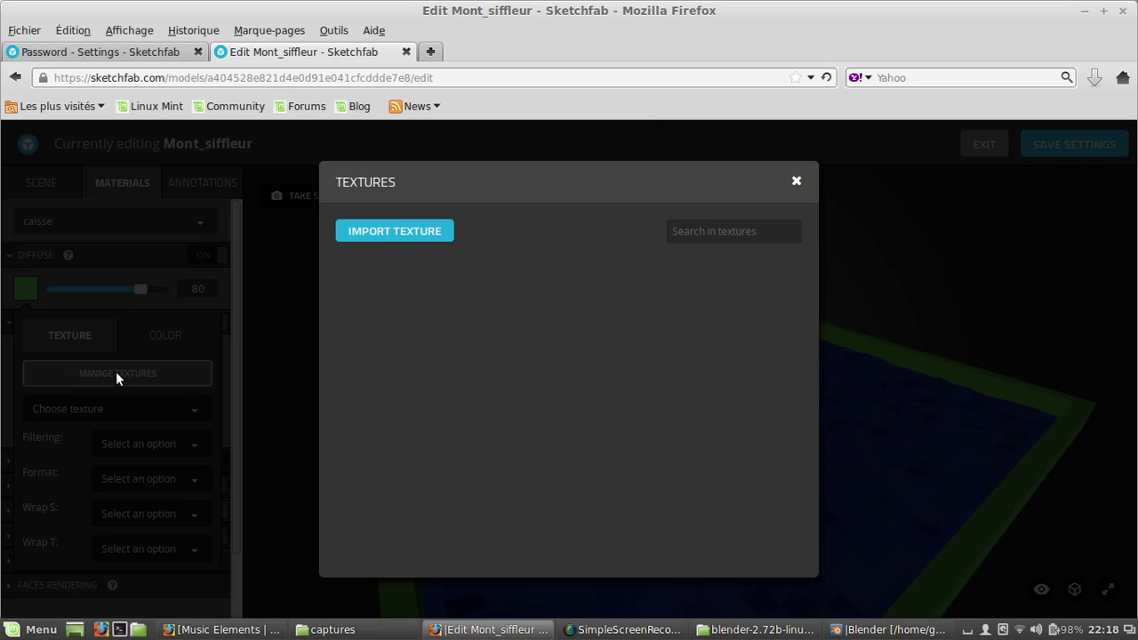
pyautogui.click(377, 235)
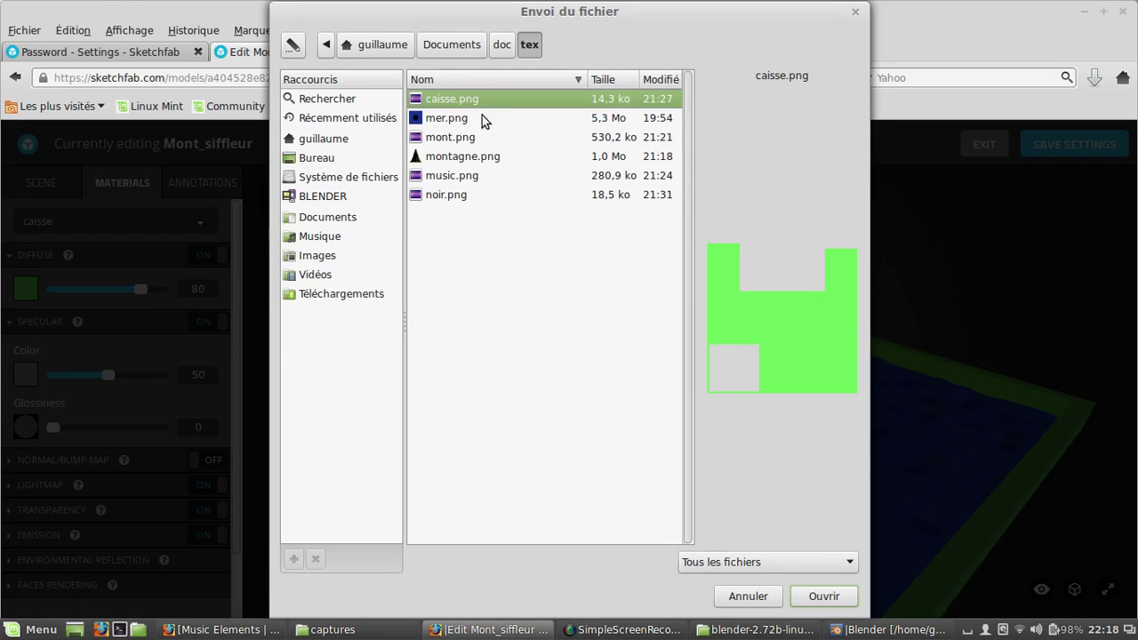
pyautogui.click(836, 595)
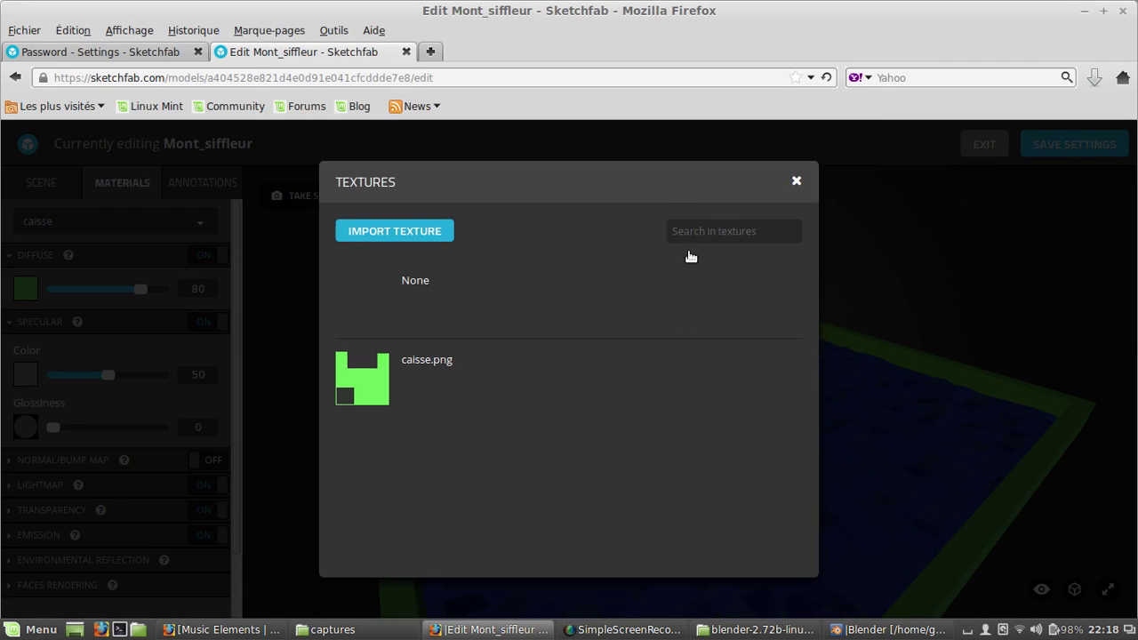
pyautogui.click(365, 381)
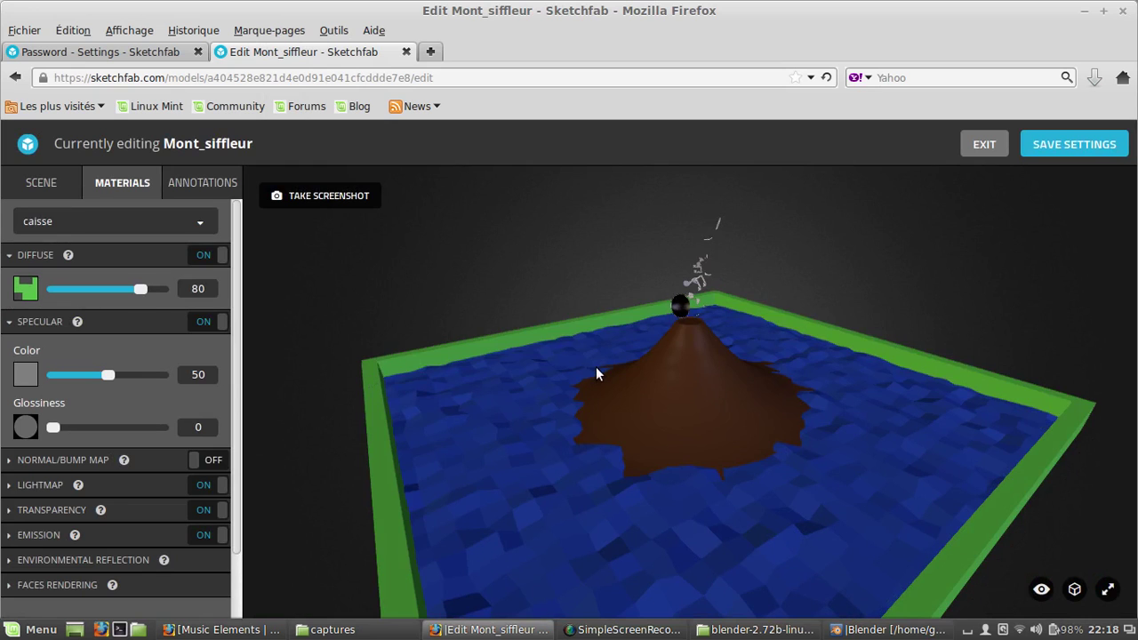
# - Set the specular glossiness of the marron2 material to 0
pyautogui.click(72, 222)
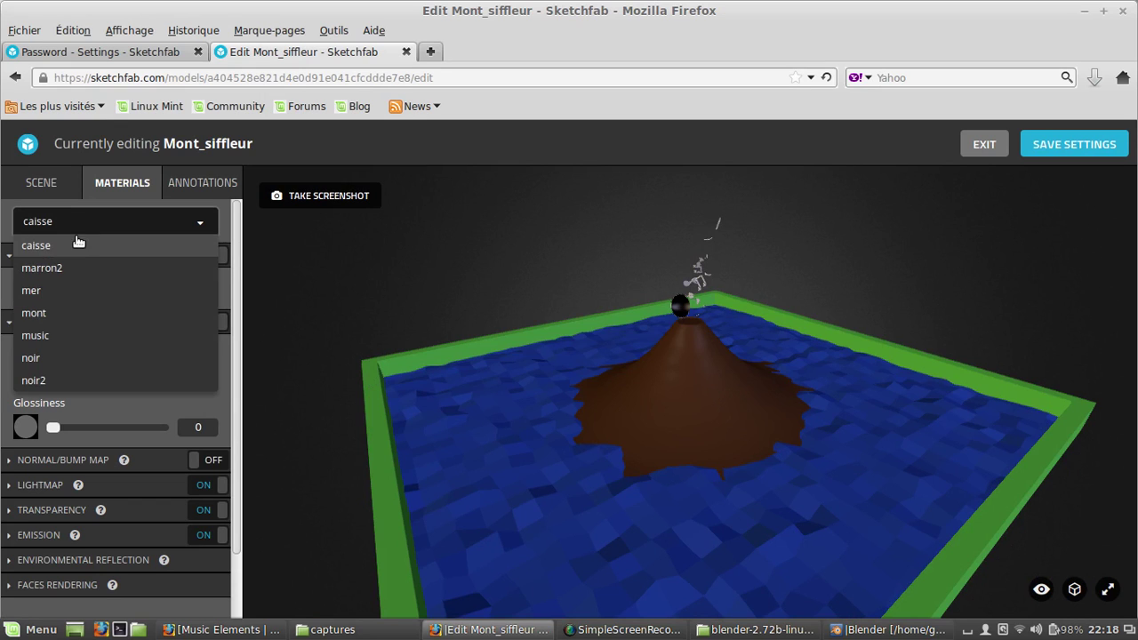
pyautogui.click(76, 269)
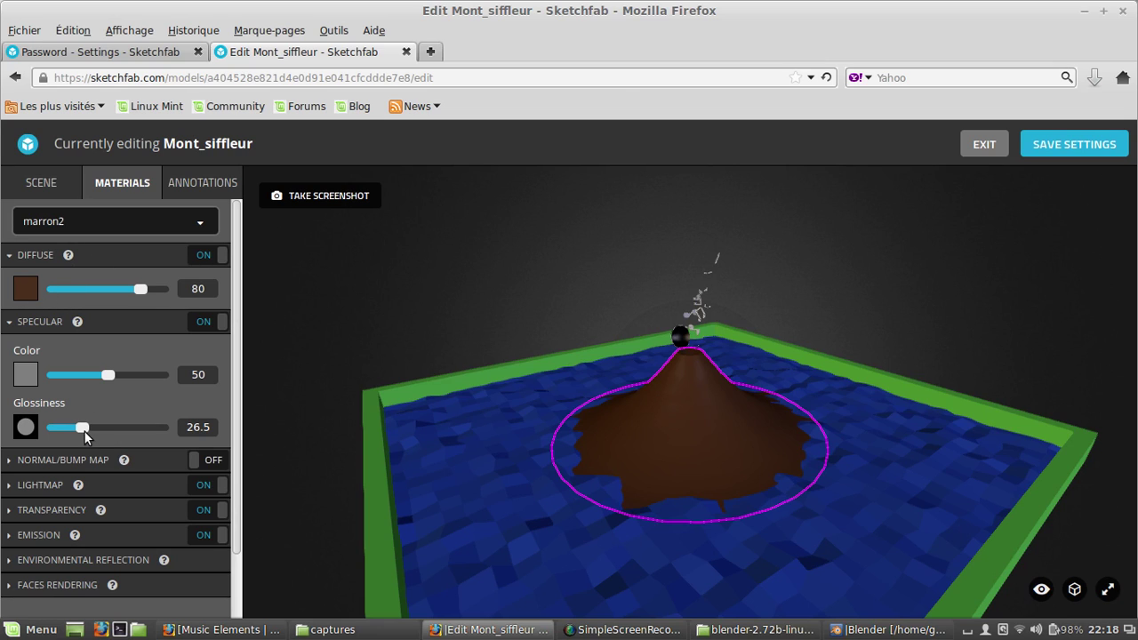
pyautogui.moveTo(82, 428); pyautogui.dragTo(38, 431)
# - Import montagne.png from the tex folder and apply it as the marron2 material's diffuse texture
pyautogui.click(26, 289)
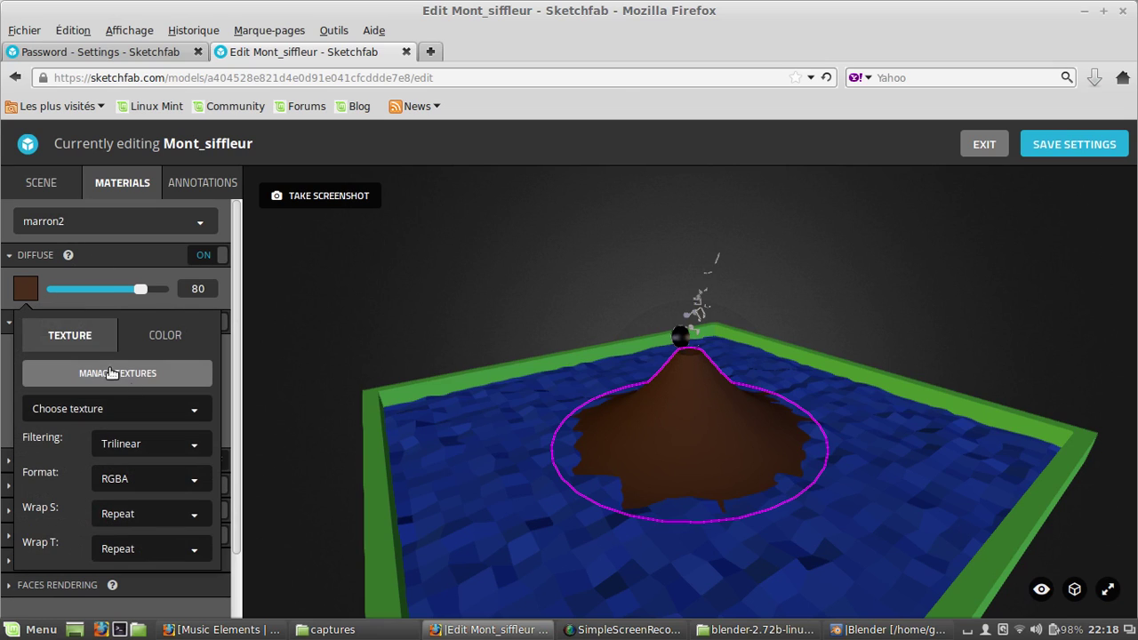
pyautogui.click(114, 374)
pyautogui.click(391, 232)
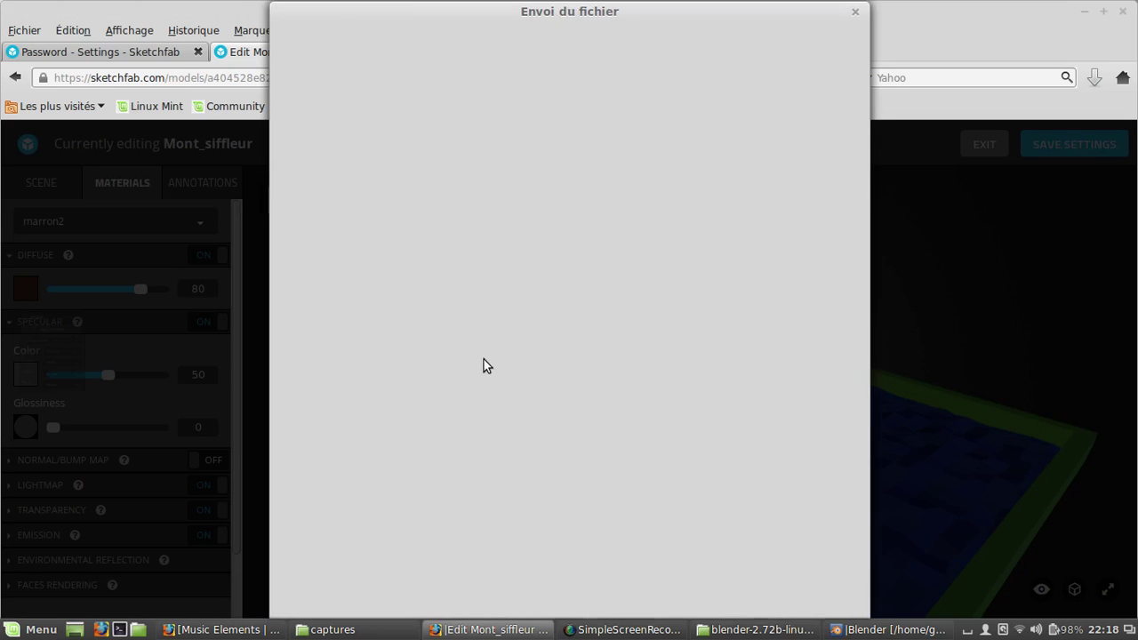
pyautogui.click(456, 138)
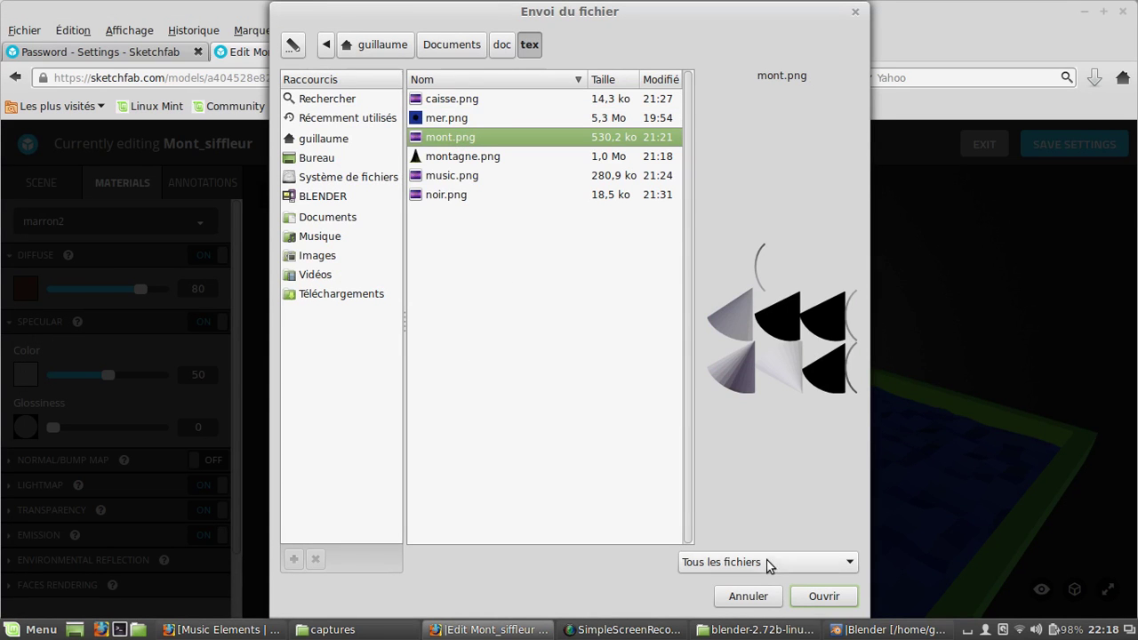
pyautogui.click(453, 157)
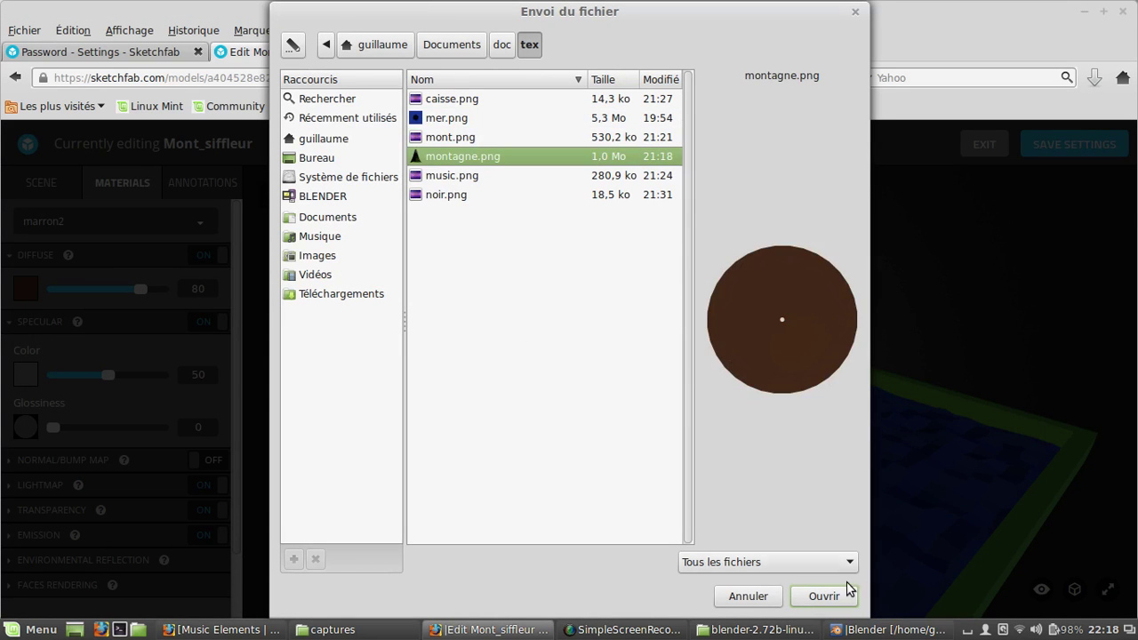
pyautogui.click(820, 594)
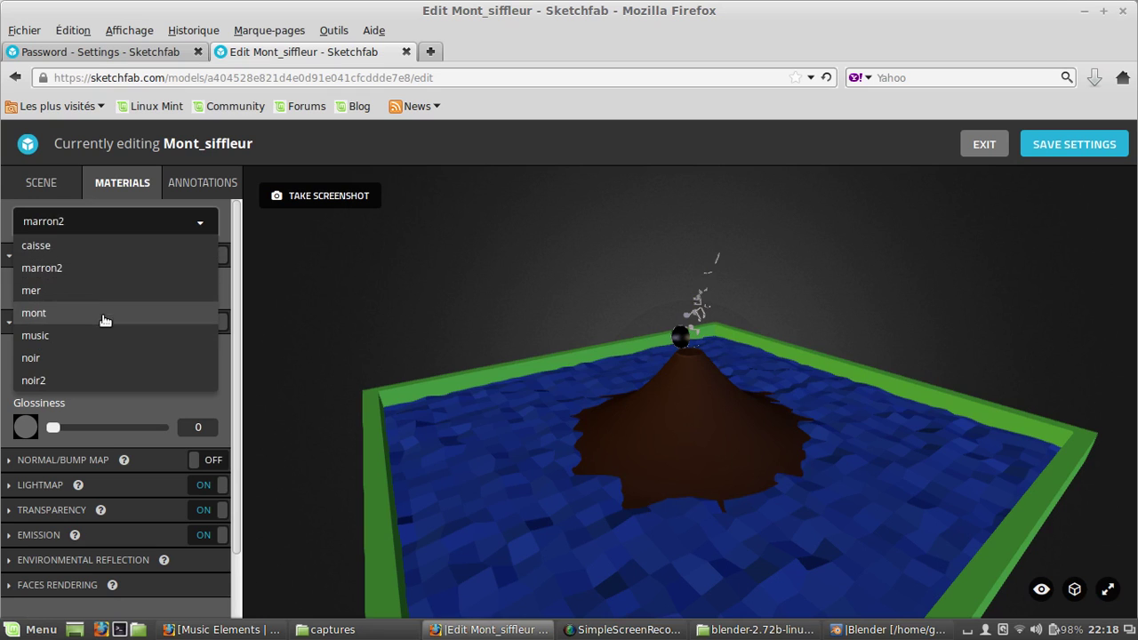
# - Set the mer material's specular glossiness to 0 and its specular color intensity to 80
pyautogui.click(115, 292)
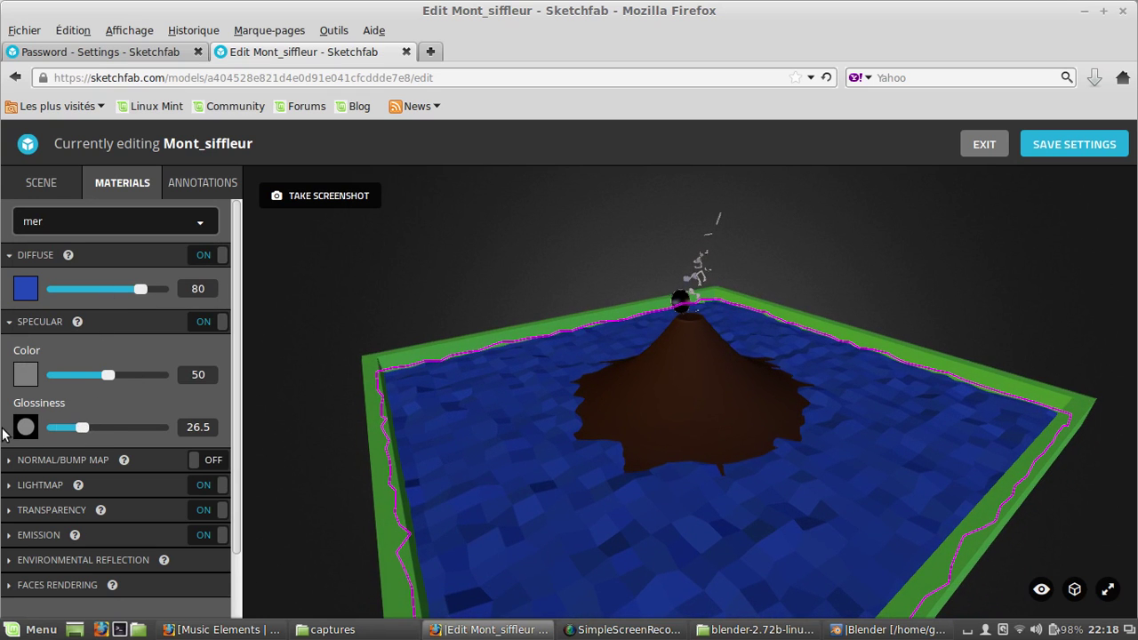
pyautogui.moveTo(82, 428); pyautogui.dragTo(3, 435)
pyautogui.moveTo(113, 375); pyautogui.dragTo(145, 376)
# - Import mer.png from the tex folder and apply it as the mer material's diffuse texture
pyautogui.click(26, 288)
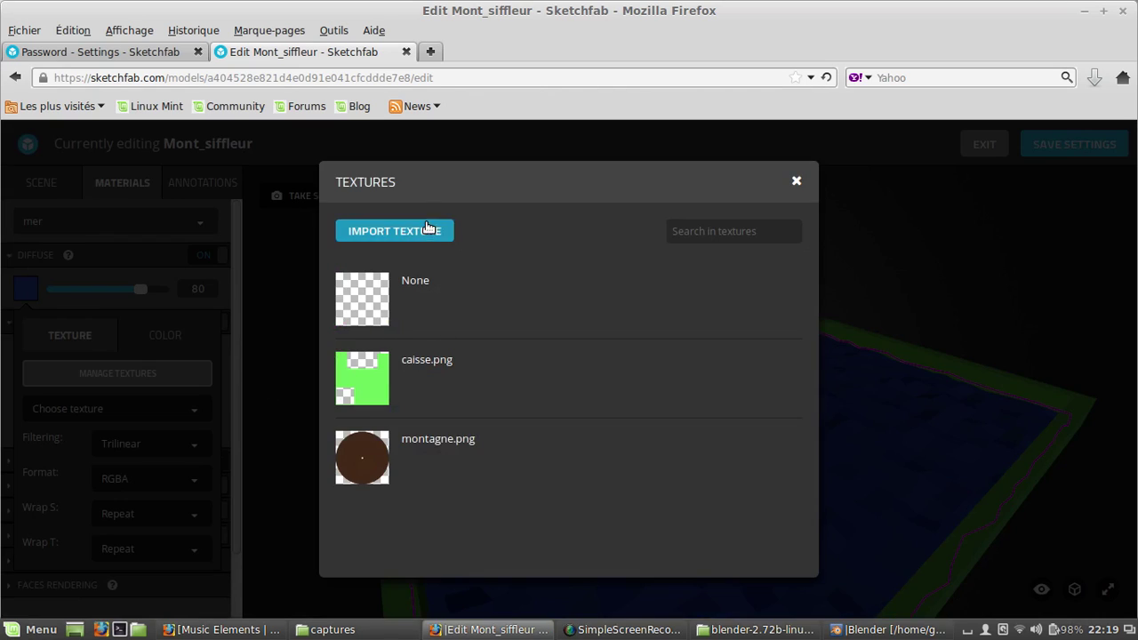
pyautogui.click(432, 230)
pyautogui.click(452, 120)
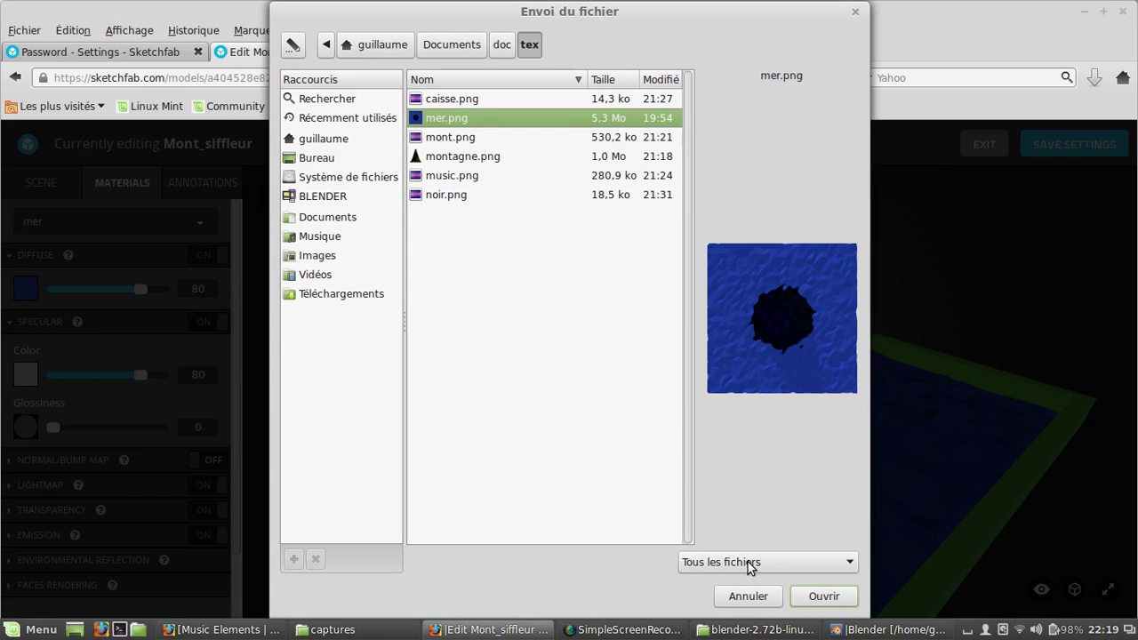
pyautogui.click(838, 598)
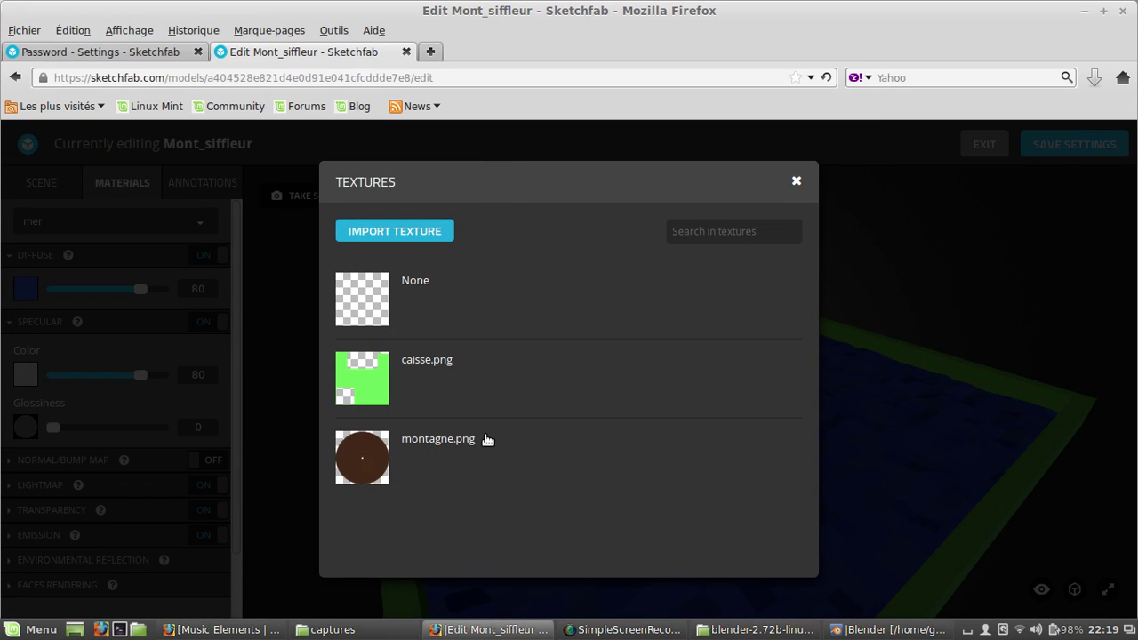
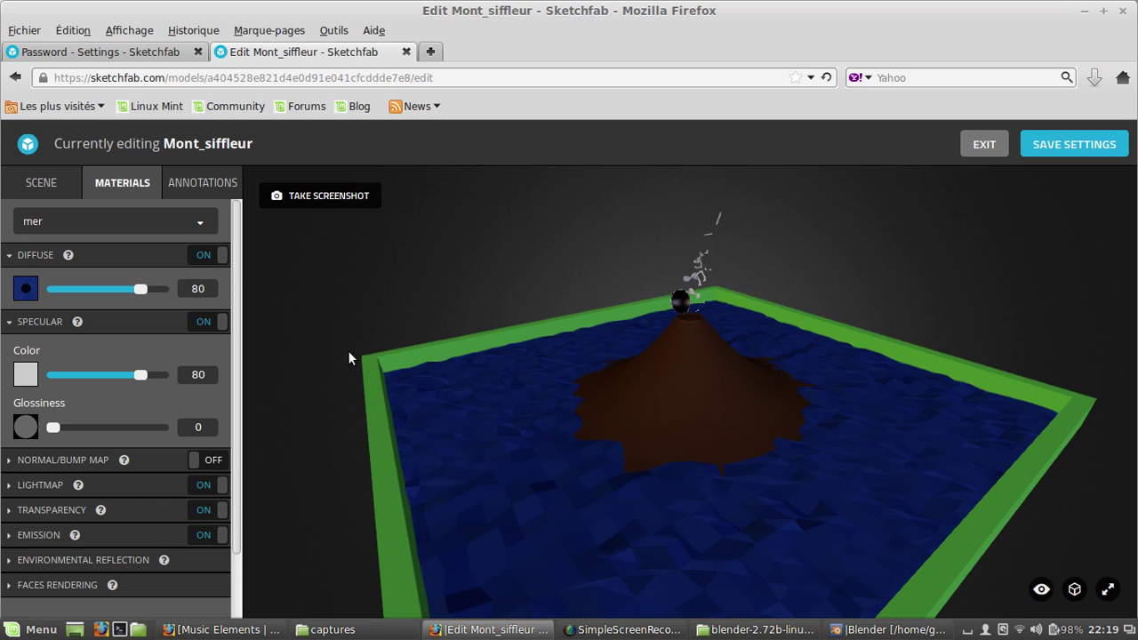
# - Set the mont material's specular glossiness to 0 and its specular color intensity to 84
pyautogui.click(109, 220)
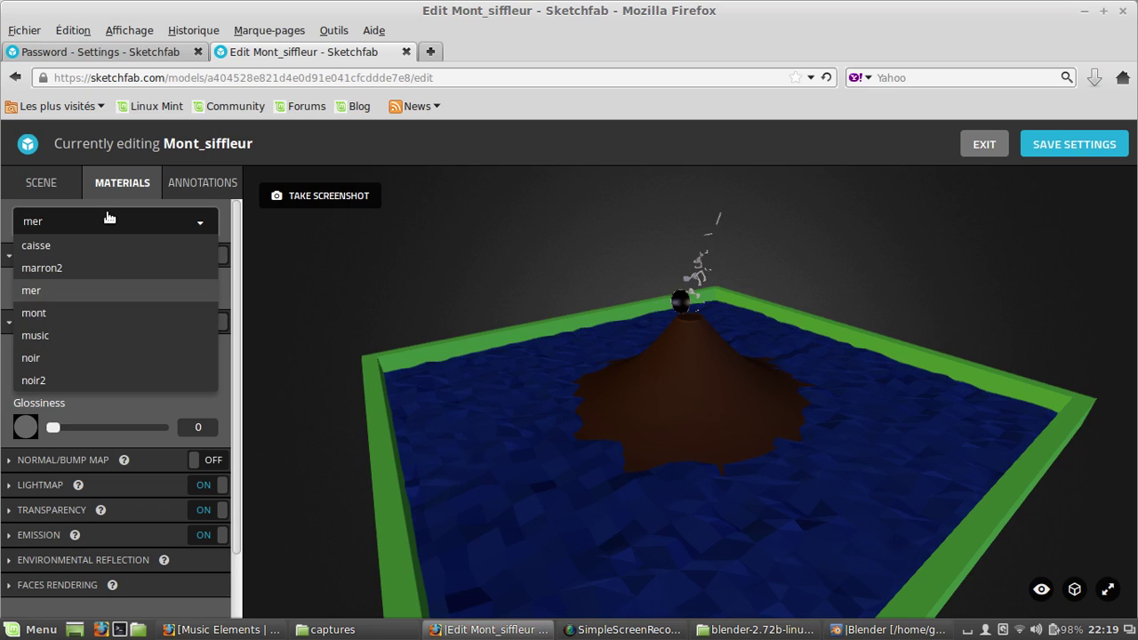
pyautogui.click(78, 315)
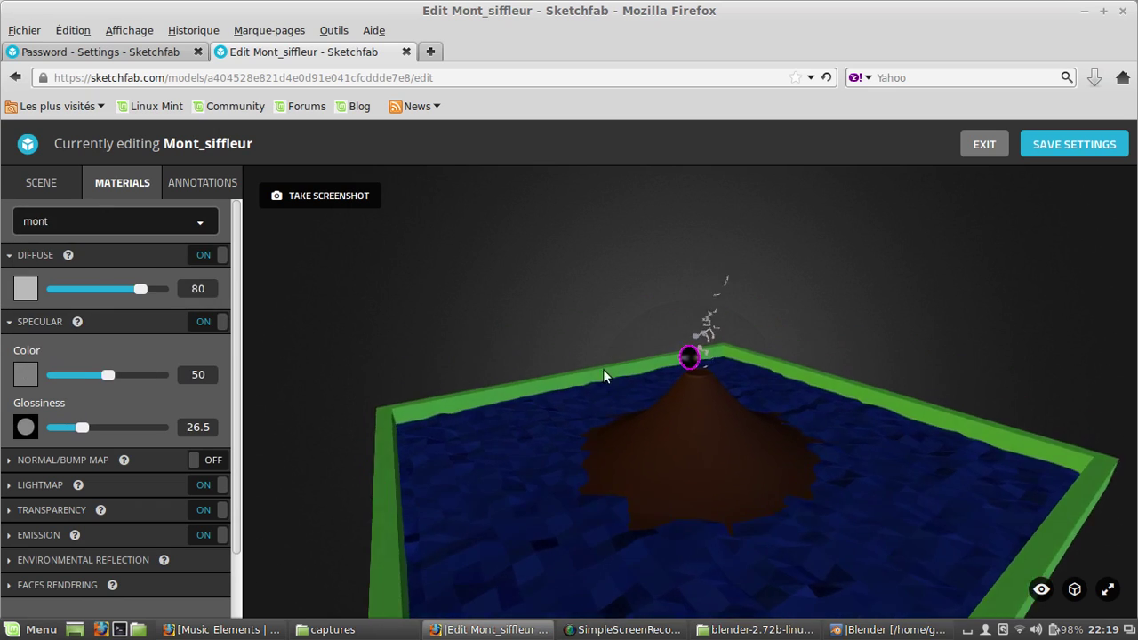
pyautogui.moveTo(726, 427); pyautogui.dragTo(656, 377)
pyautogui.scroll(3, 658, 378)
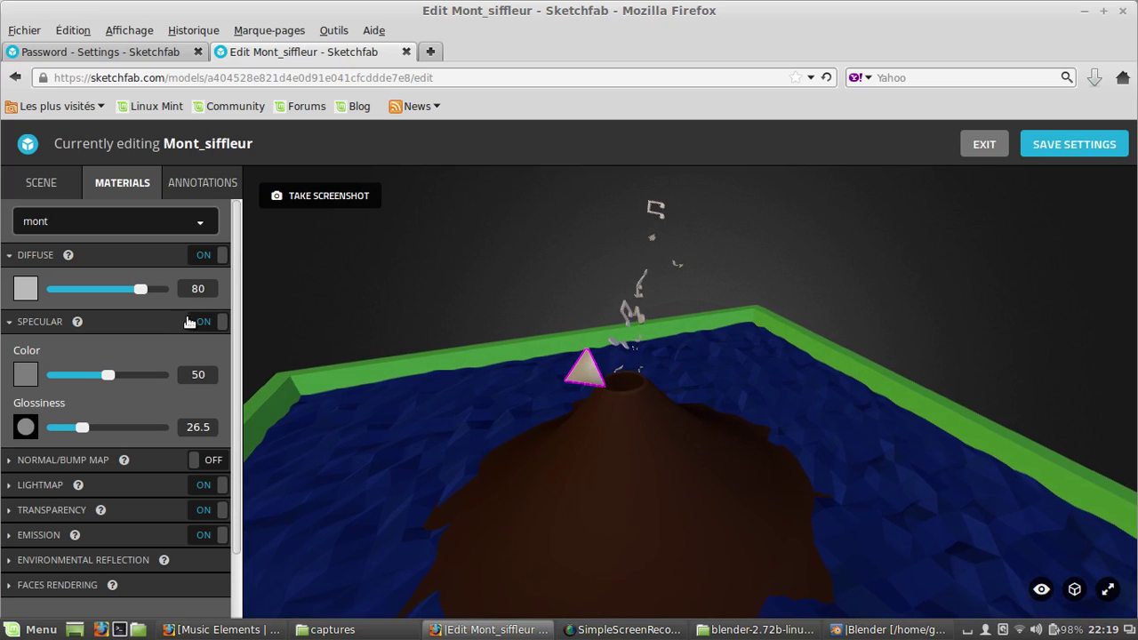
pyautogui.moveTo(82, 428); pyautogui.dragTo(9, 425)
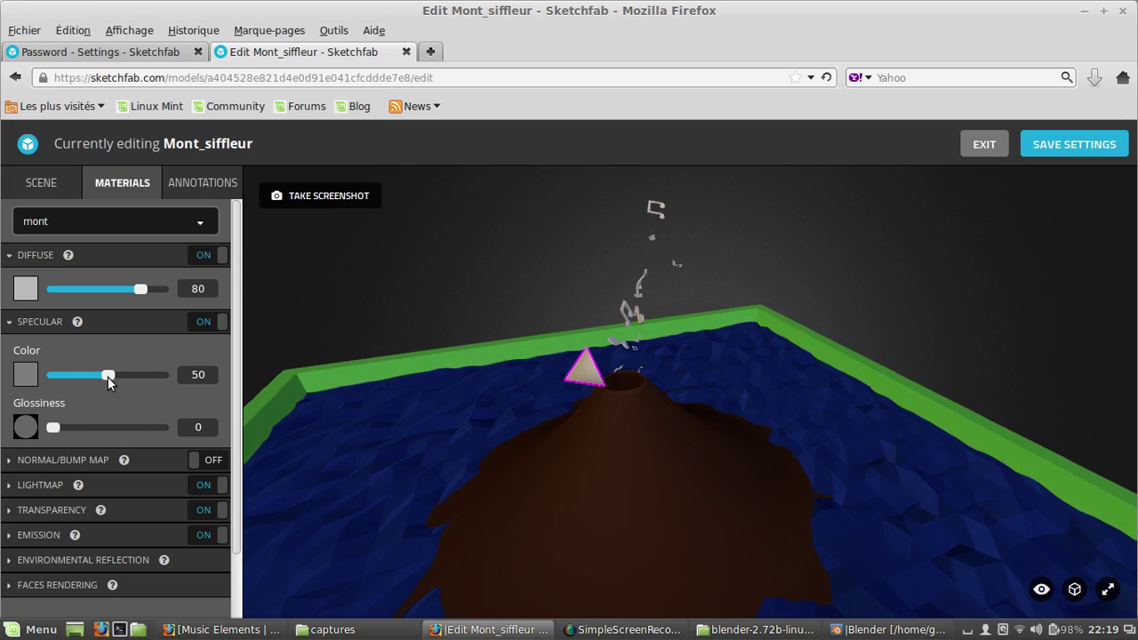
pyautogui.moveTo(108, 378); pyautogui.dragTo(144, 374)
# - Import mont.png from the tex folder and apply it as the mont material's diffuse texture
pyautogui.click(26, 293)
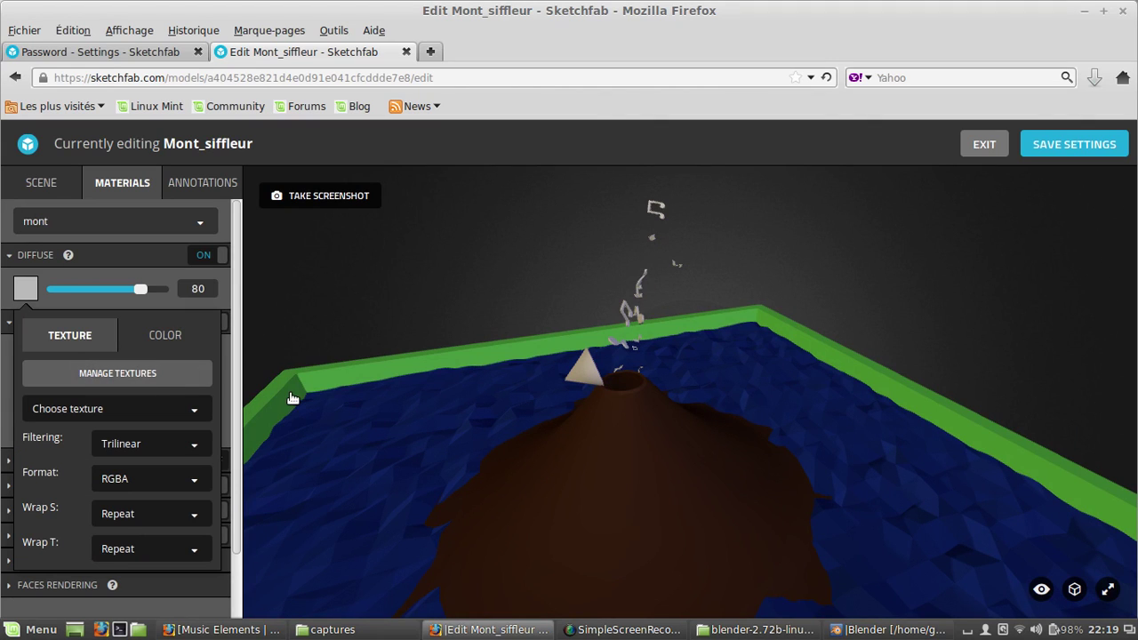
pyautogui.click(118, 374)
pyautogui.click(400, 231)
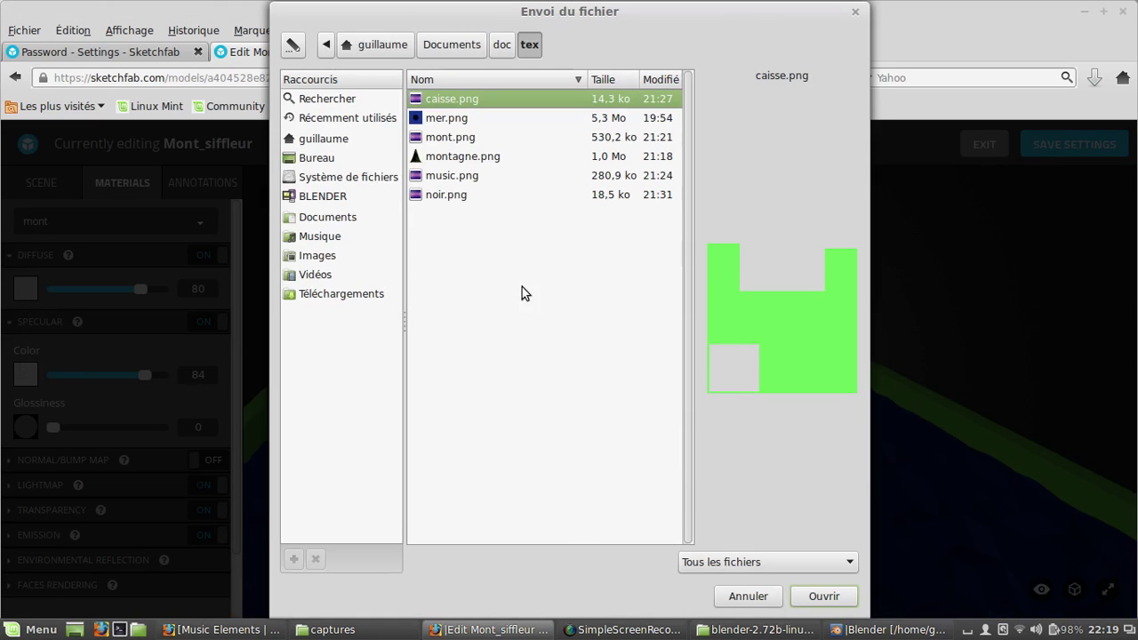
pyautogui.click(469, 140)
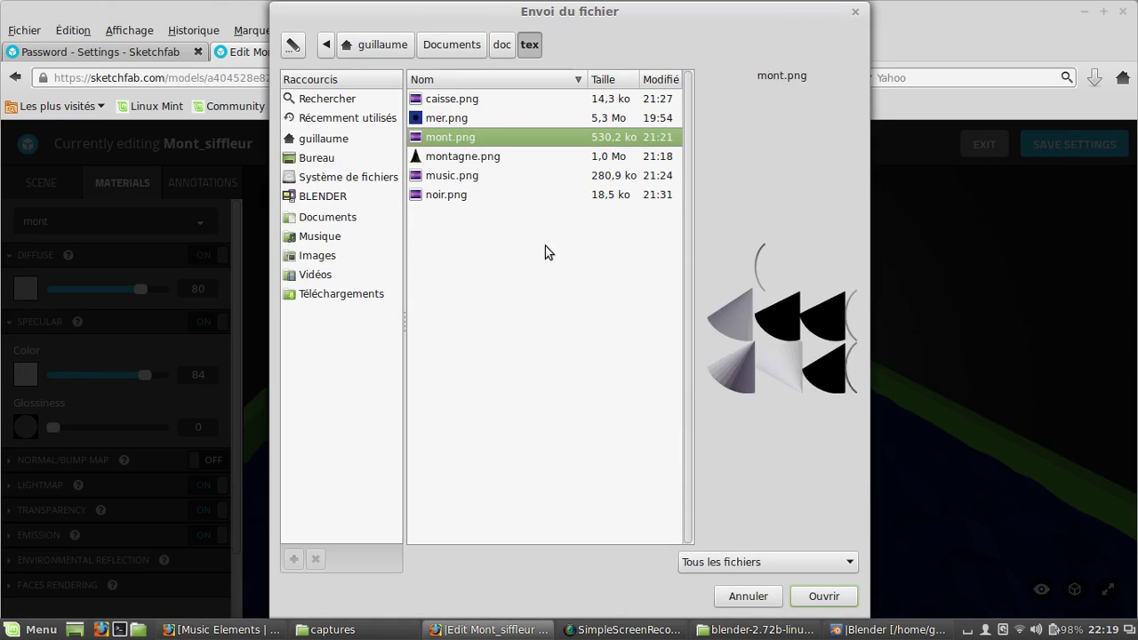
pyautogui.click(823, 597)
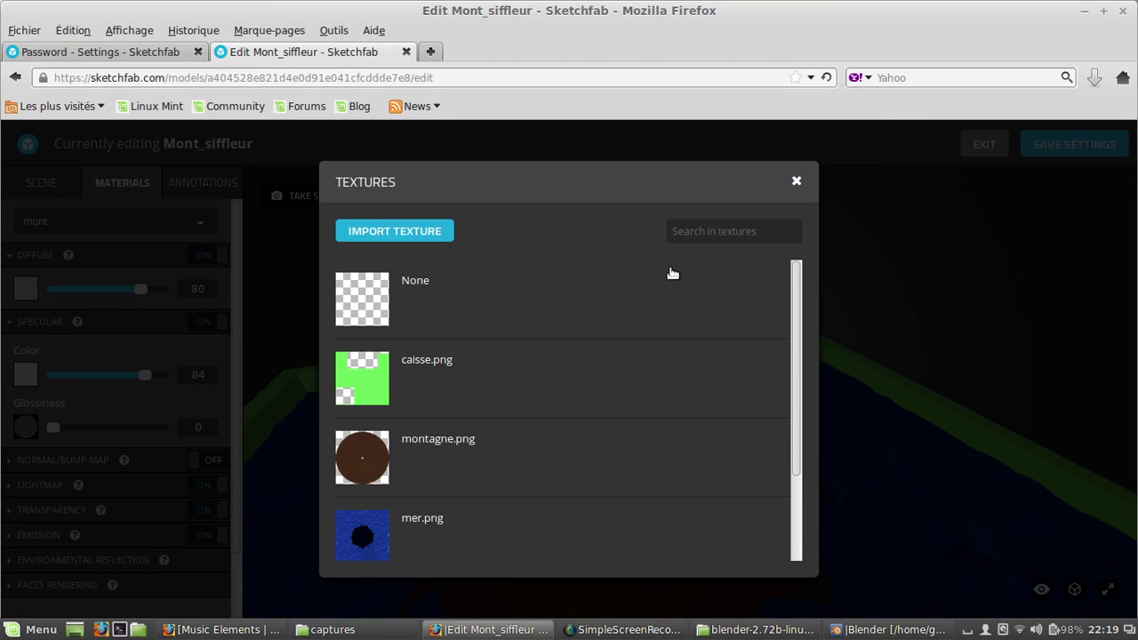
pyautogui.scroll(-2, 537, 442)
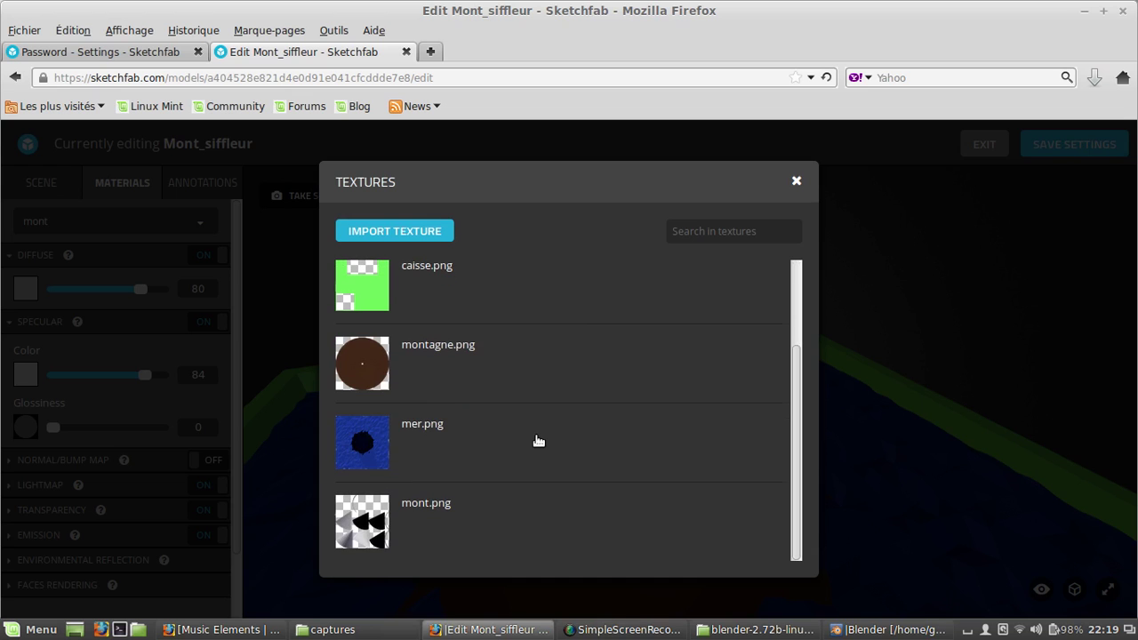
pyautogui.click(377, 524)
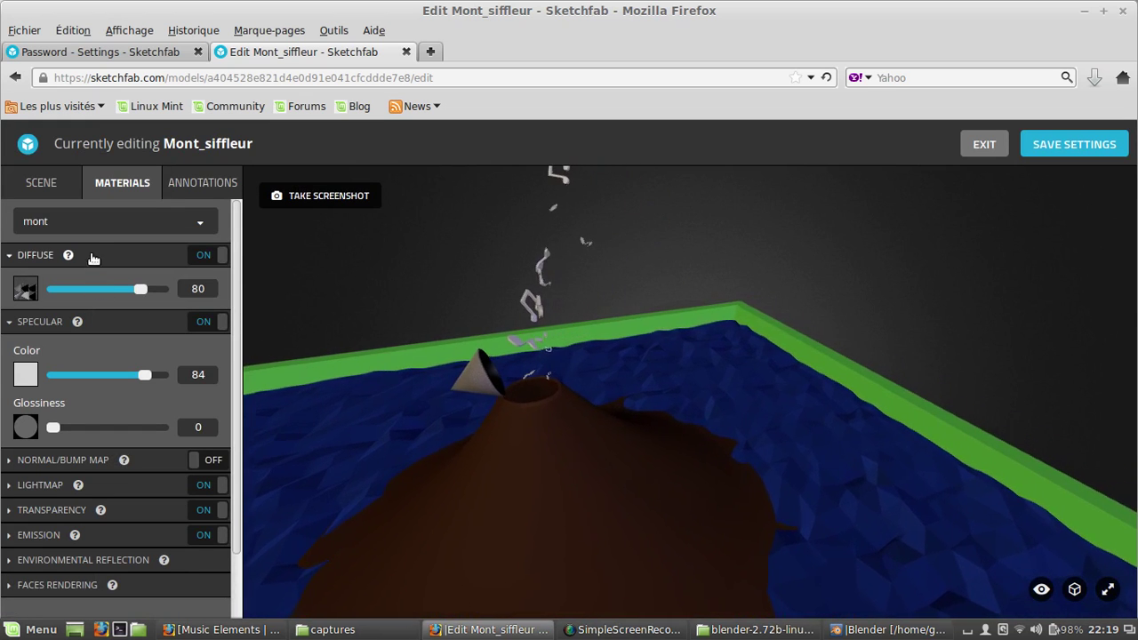
# - Set the noir material's specular glossiness to 0 and its specular color intensity to 84
pyautogui.click(89, 221)
pyautogui.click(77, 358)
pyautogui.moveTo(372, 392); pyautogui.dragTo(681, 389)
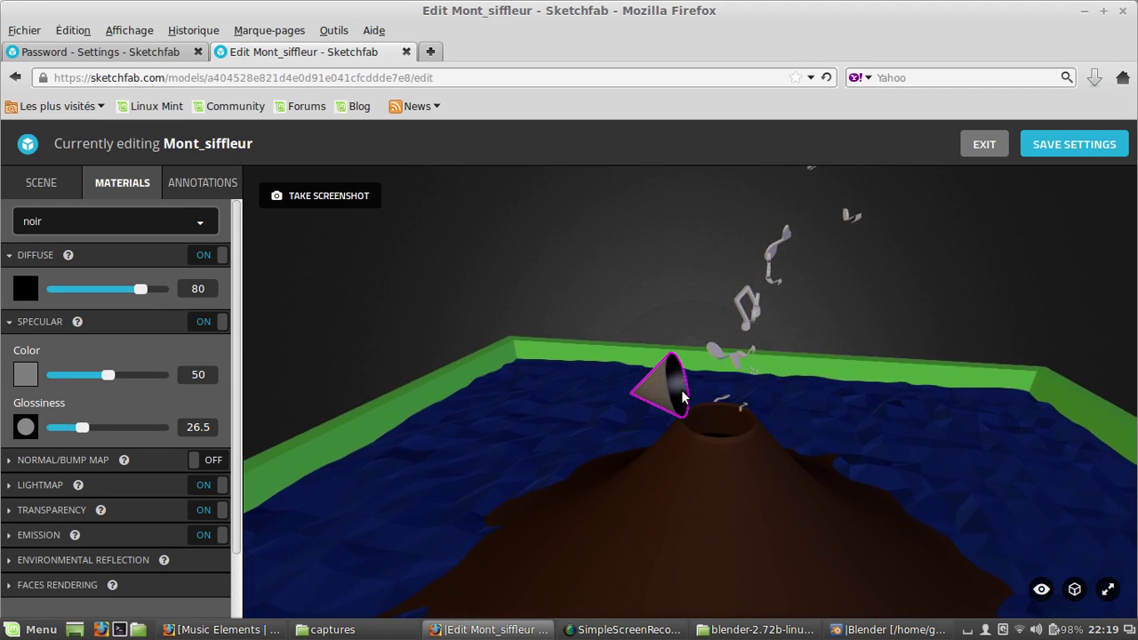
pyautogui.moveTo(82, 427); pyautogui.dragTo(5, 426)
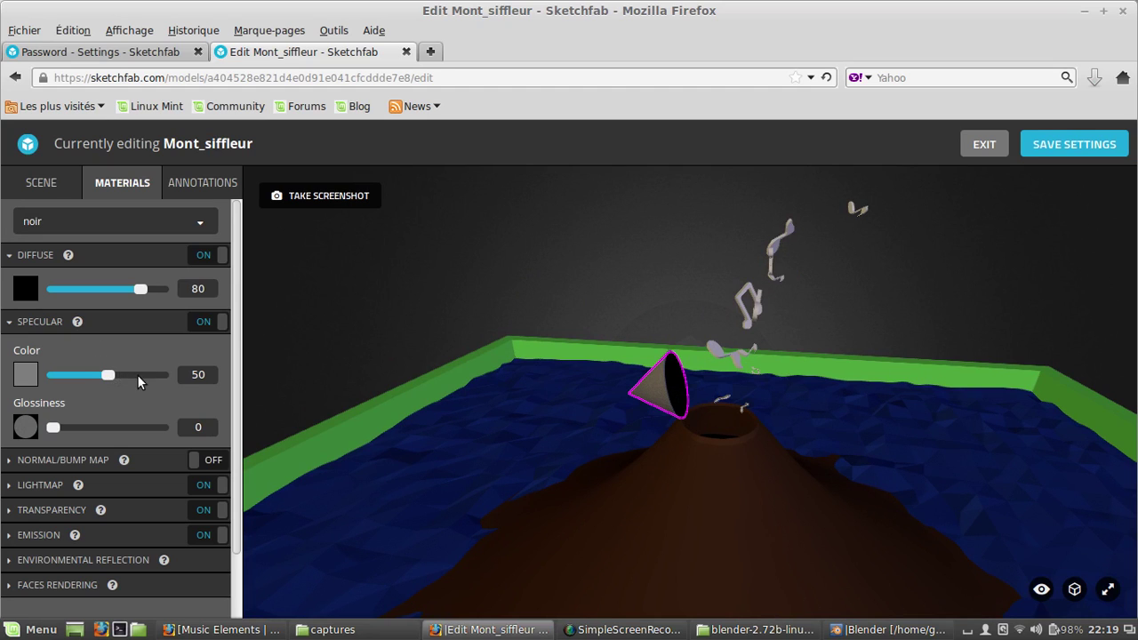
pyautogui.moveTo(109, 375); pyautogui.dragTo(145, 375)
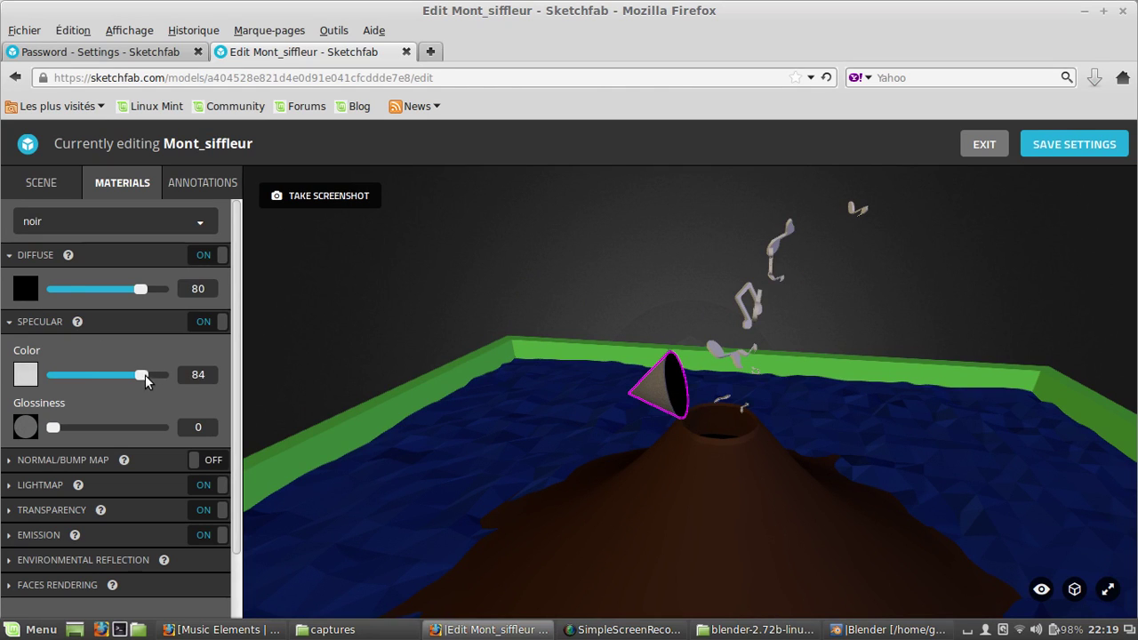
# - Import noir.png from the tex folder and apply it as the noir material's diffuse texture
pyautogui.click(37, 300)
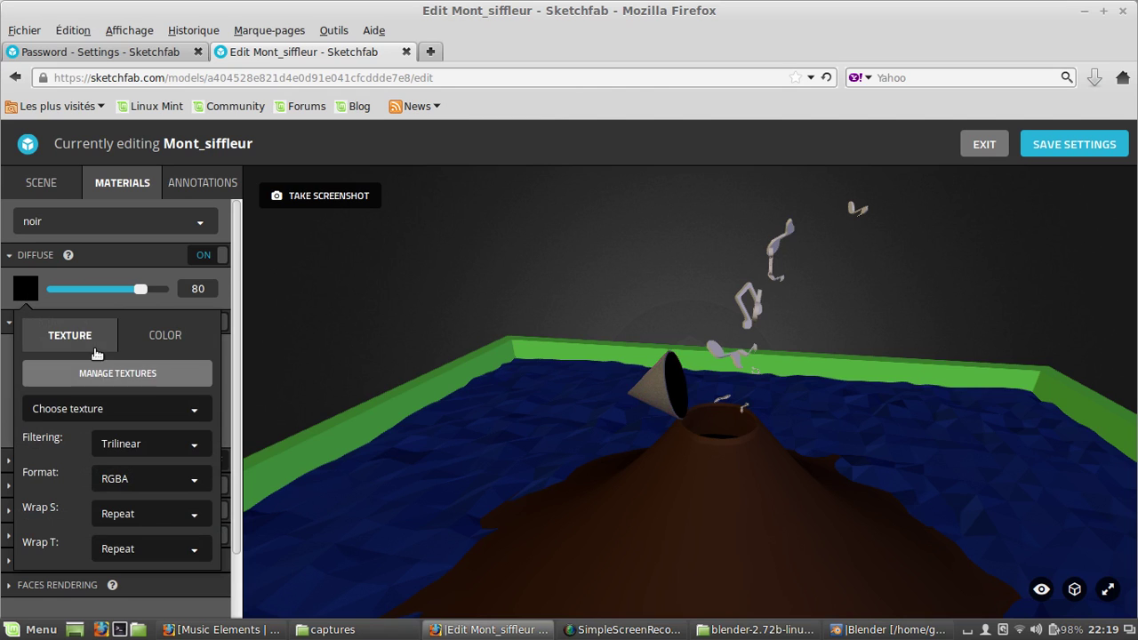
pyautogui.click(136, 378)
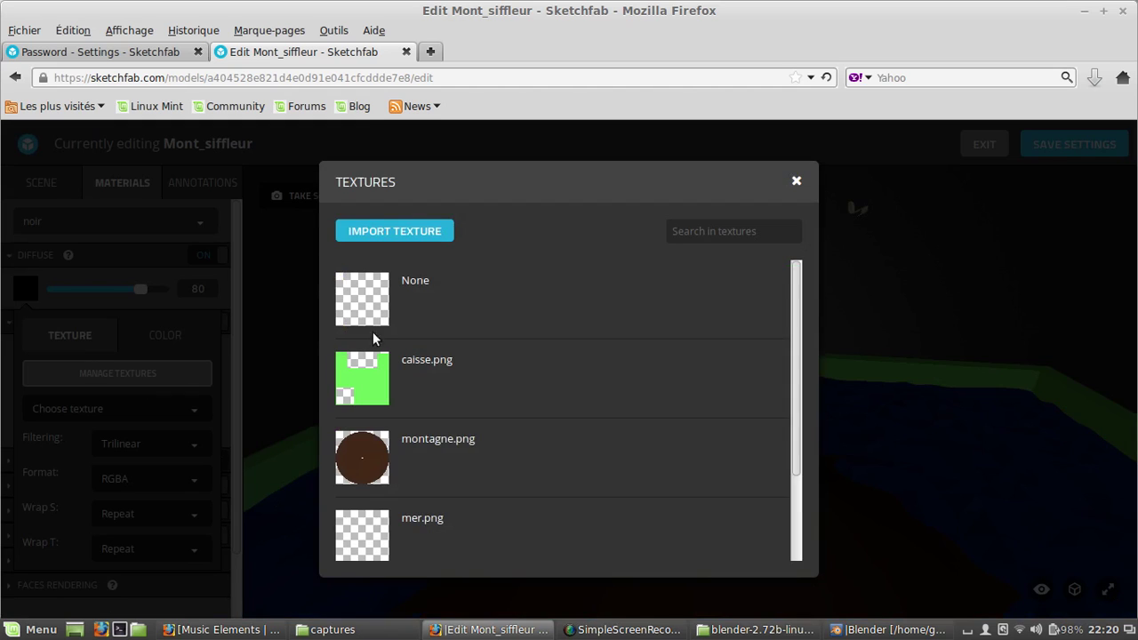
pyautogui.click(415, 232)
pyautogui.click(448, 198)
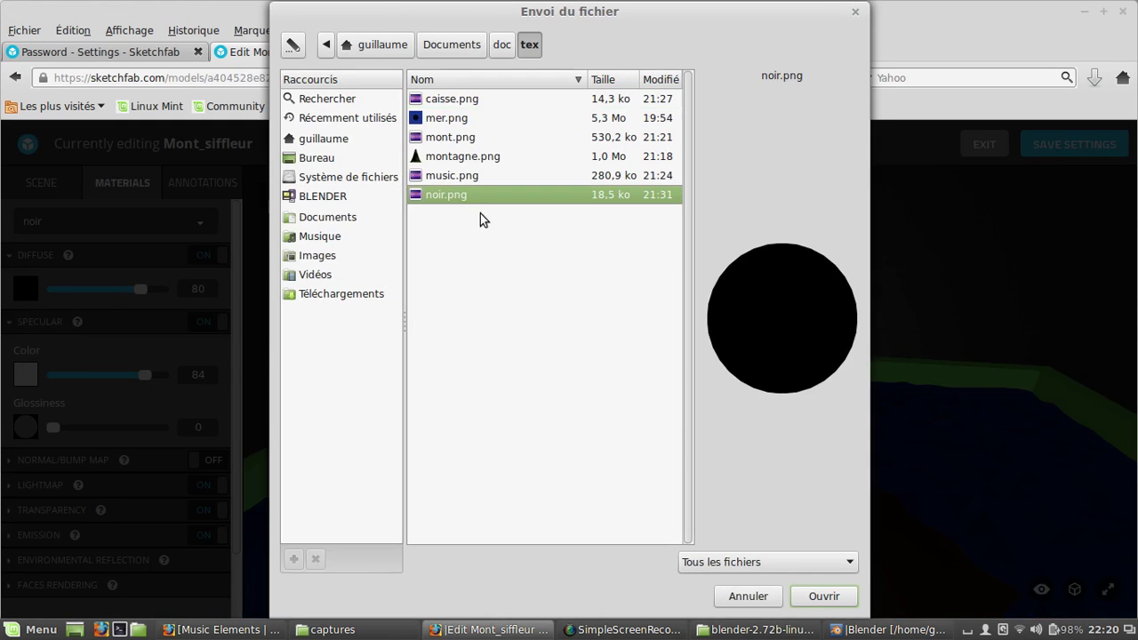
pyautogui.click(831, 598)
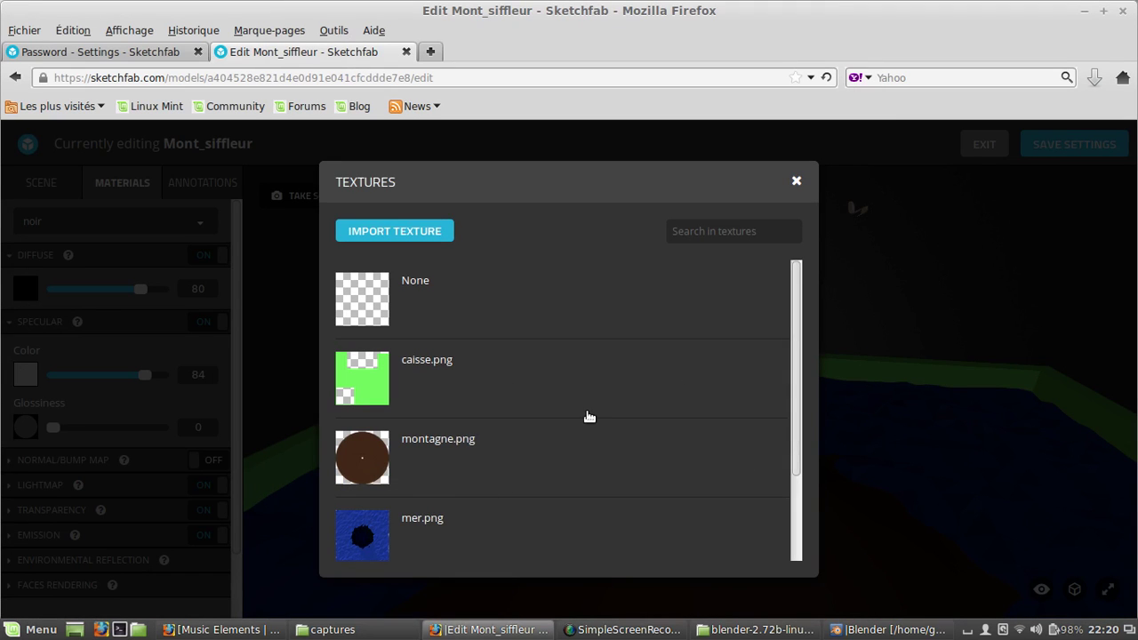
pyautogui.scroll(-3, 574, 381)
pyautogui.click(403, 530)
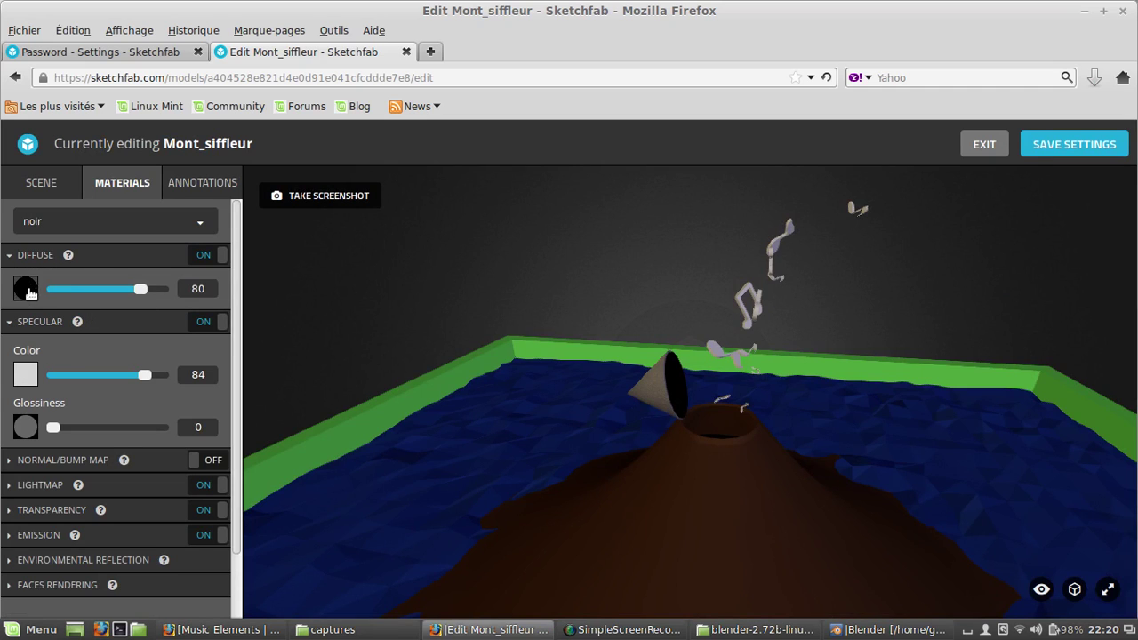
# - Set the specular glossiness of the noir2 material, the disc inside the volcano, to 0
pyautogui.click(85, 223)
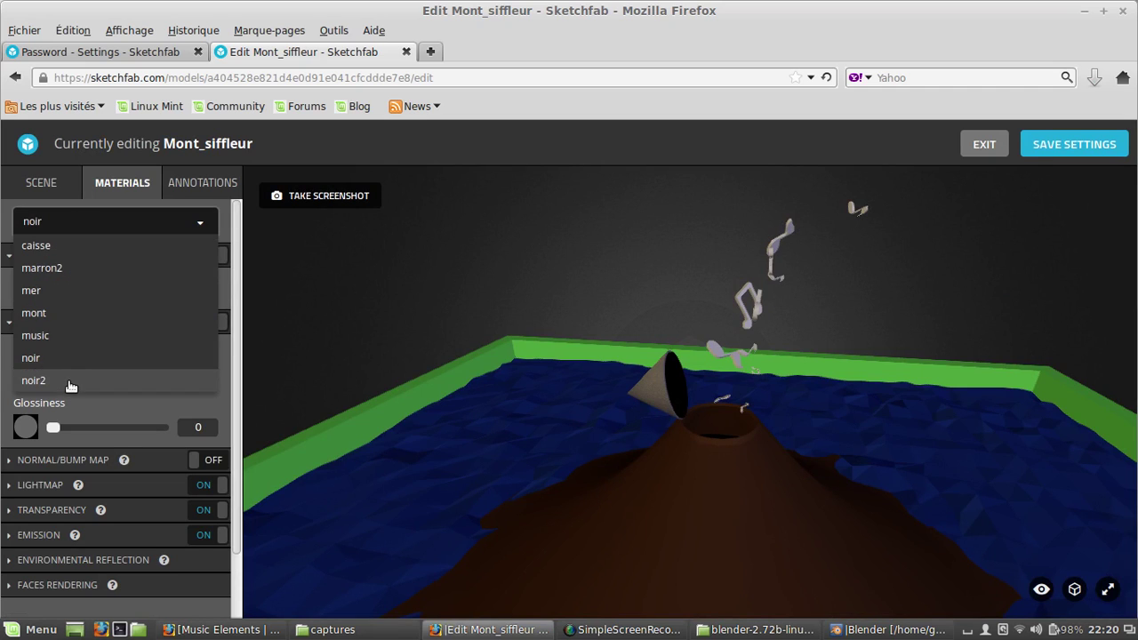
pyautogui.click(73, 385)
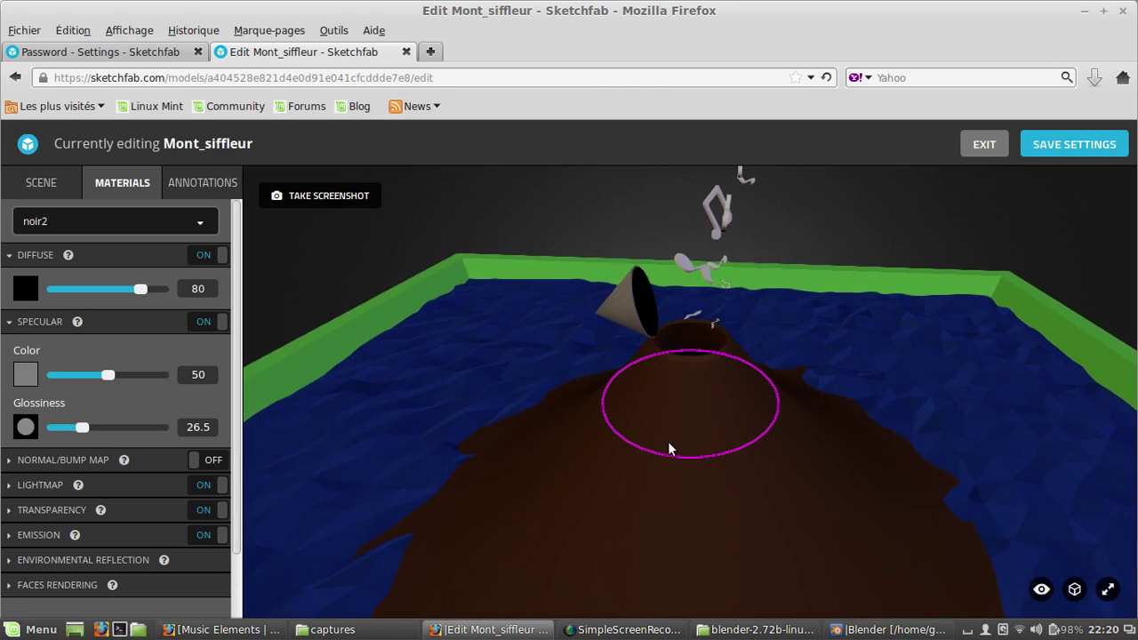
pyautogui.click(27, 285)
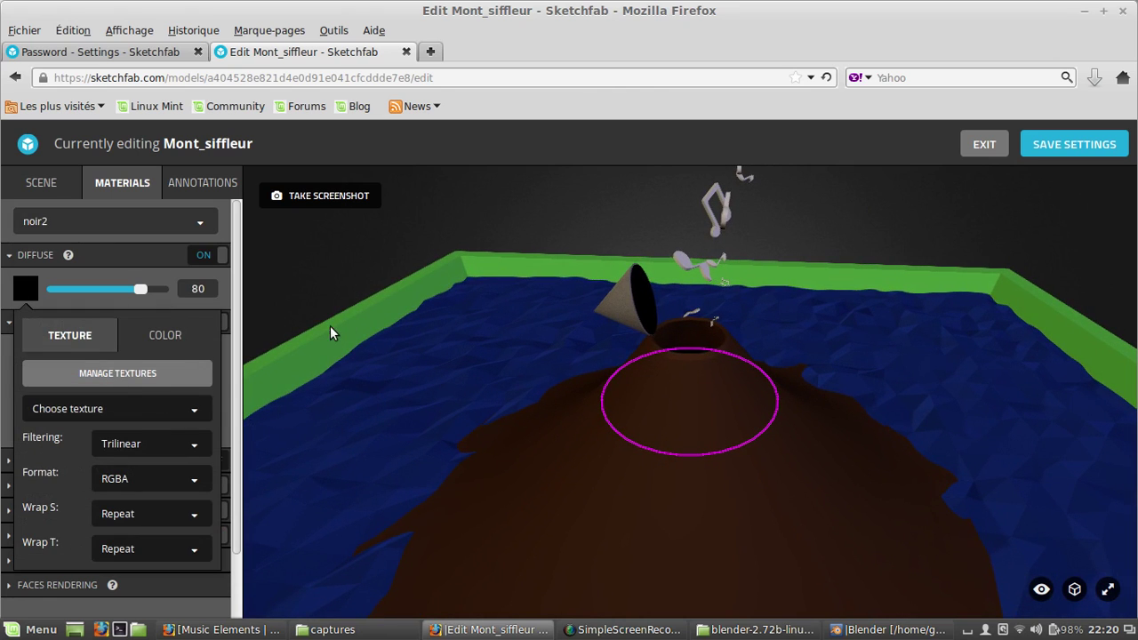
pyautogui.scroll(3, 680, 481)
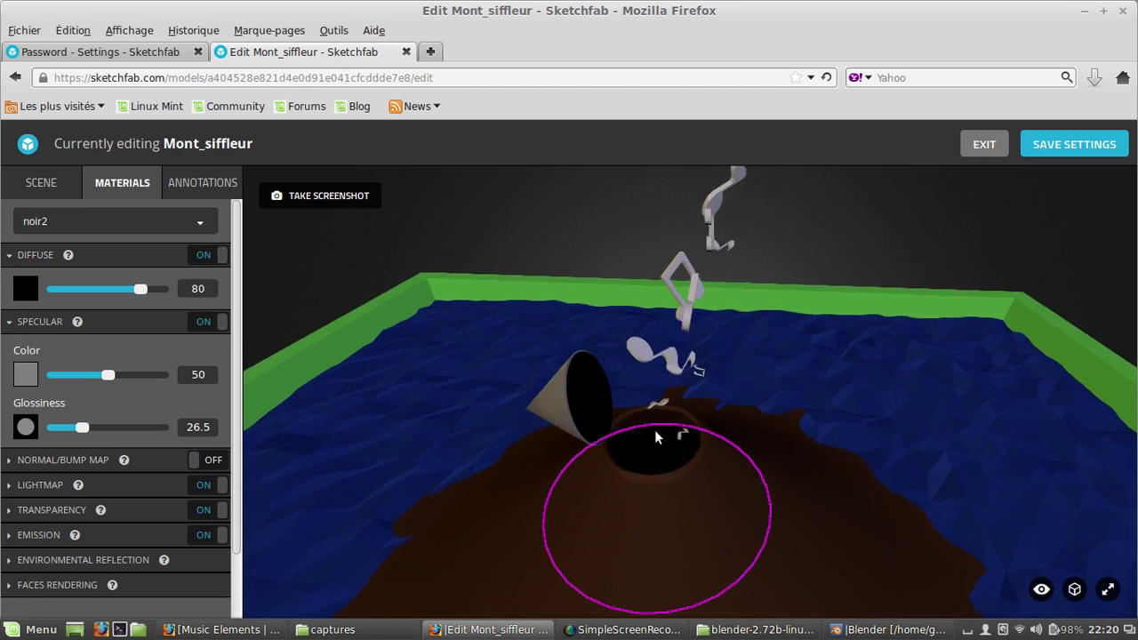
pyautogui.scroll(3, 655, 436)
pyautogui.scroll(-4, 642, 447)
pyautogui.scroll(2, 651, 506)
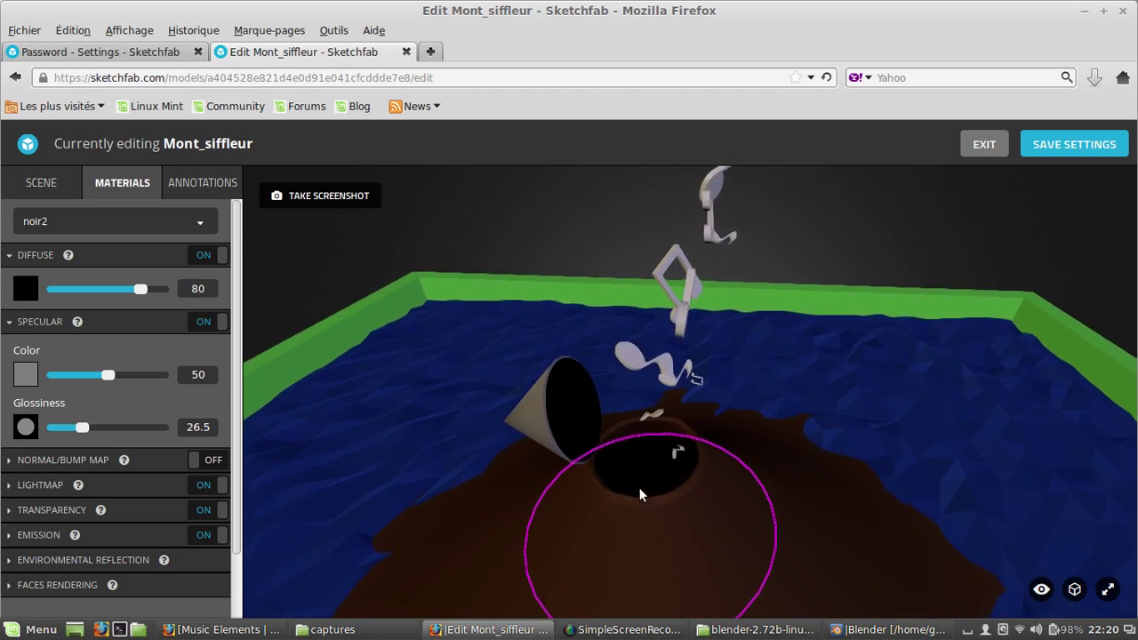
pyautogui.scroll(2, 635, 487)
pyautogui.scroll(-3, 622, 483)
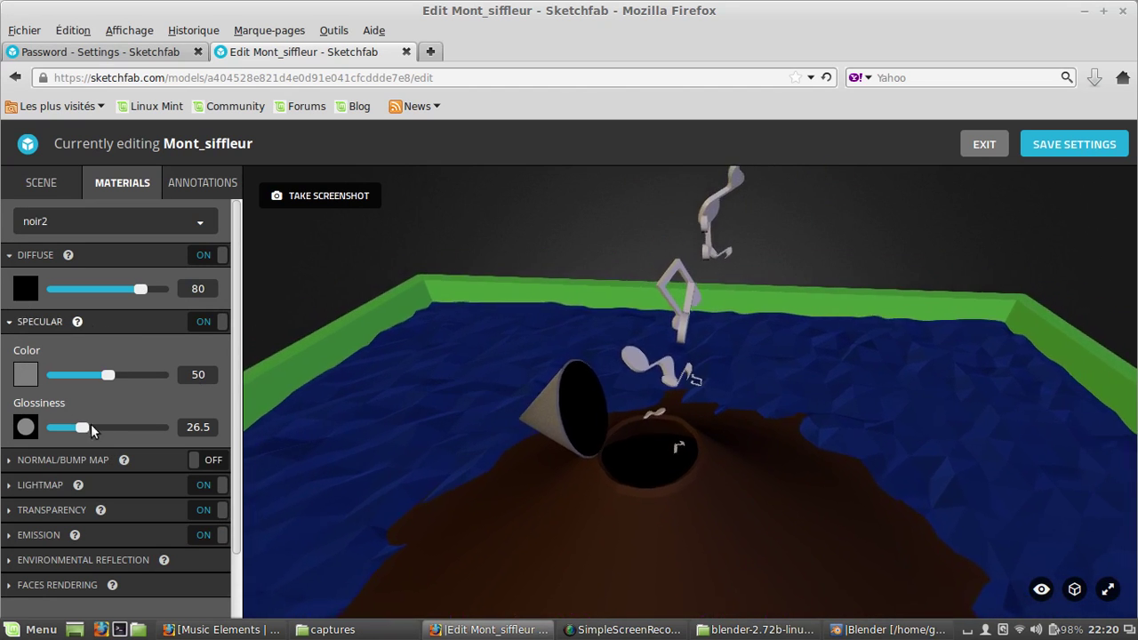
pyautogui.moveTo(74, 429); pyautogui.dragTo(46, 430)
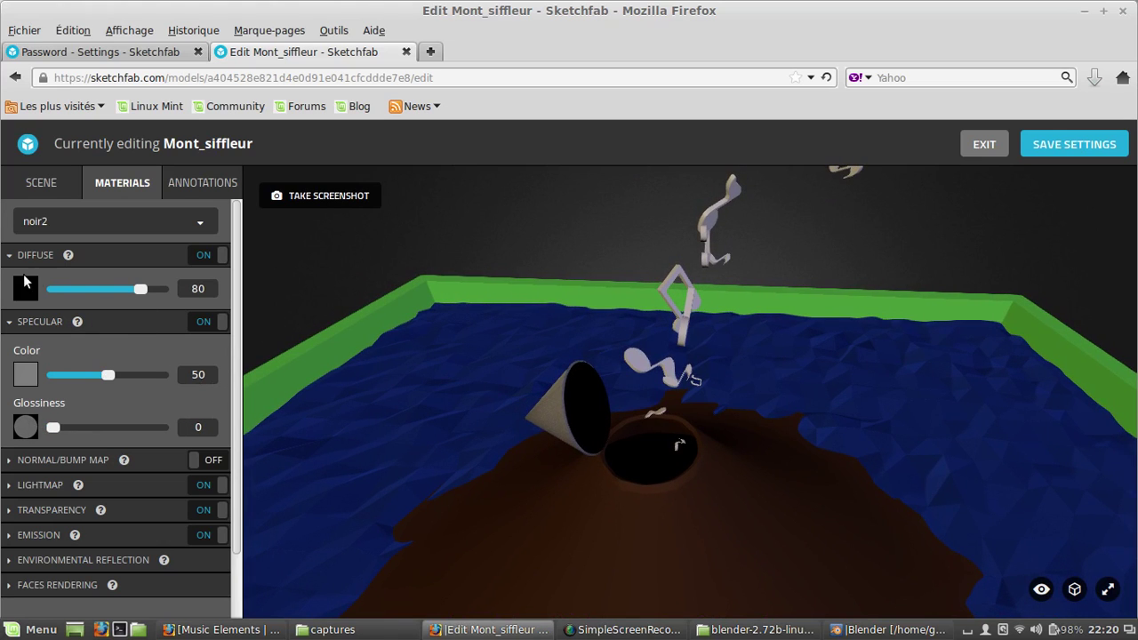
pyautogui.click(109, 225)
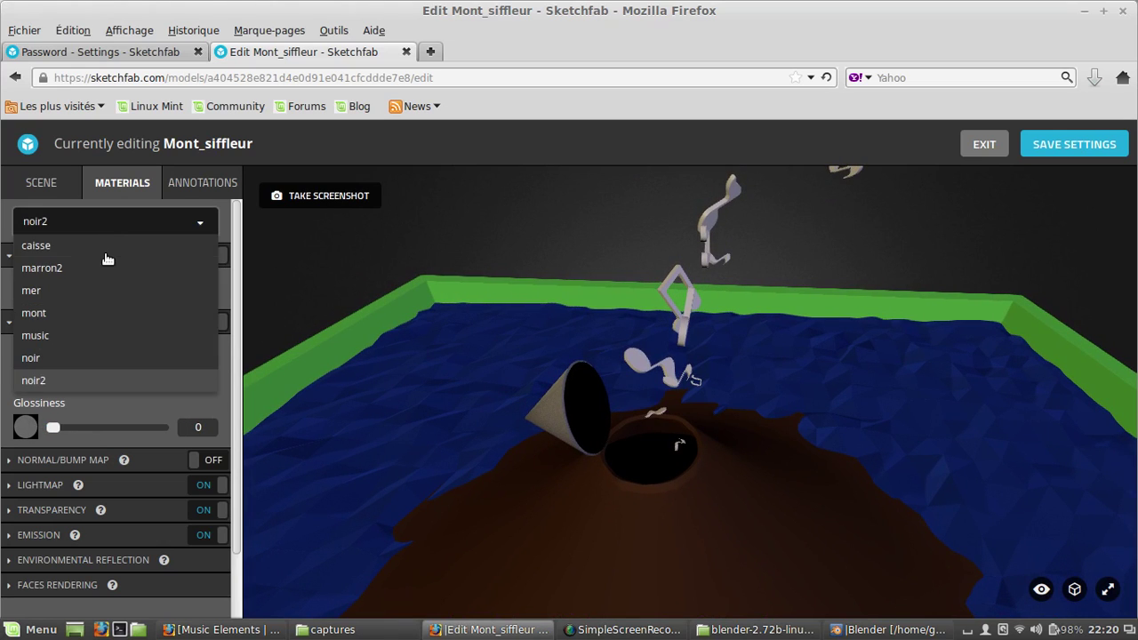
pyautogui.click(105, 268)
pyautogui.moveTo(512, 383); pyautogui.dragTo(524, 418)
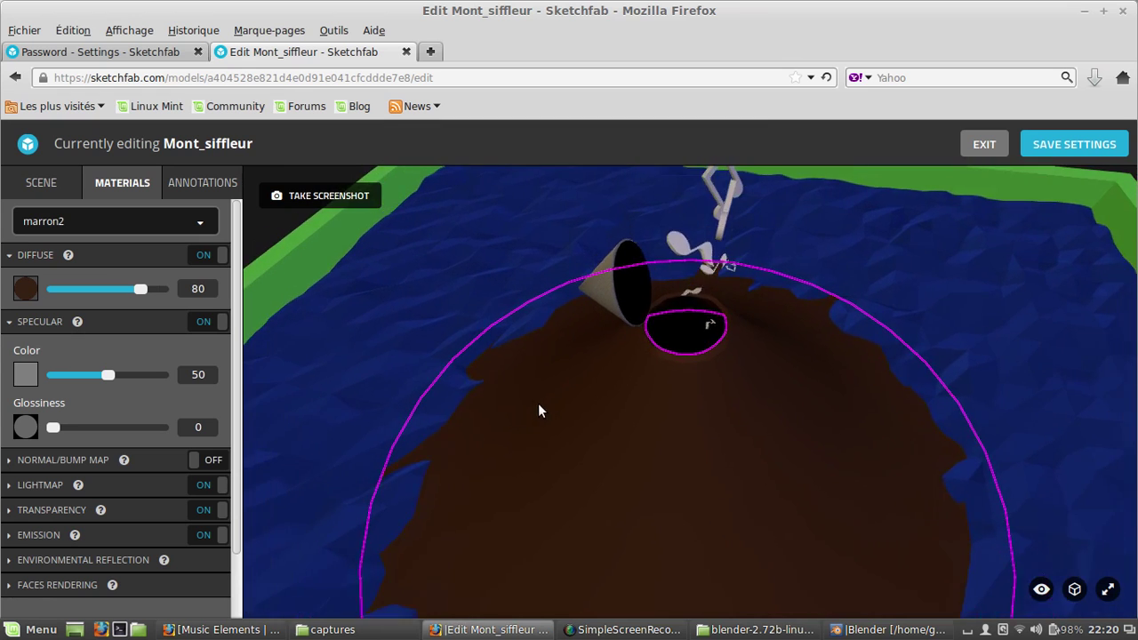
pyautogui.scroll(-3, 547, 406)
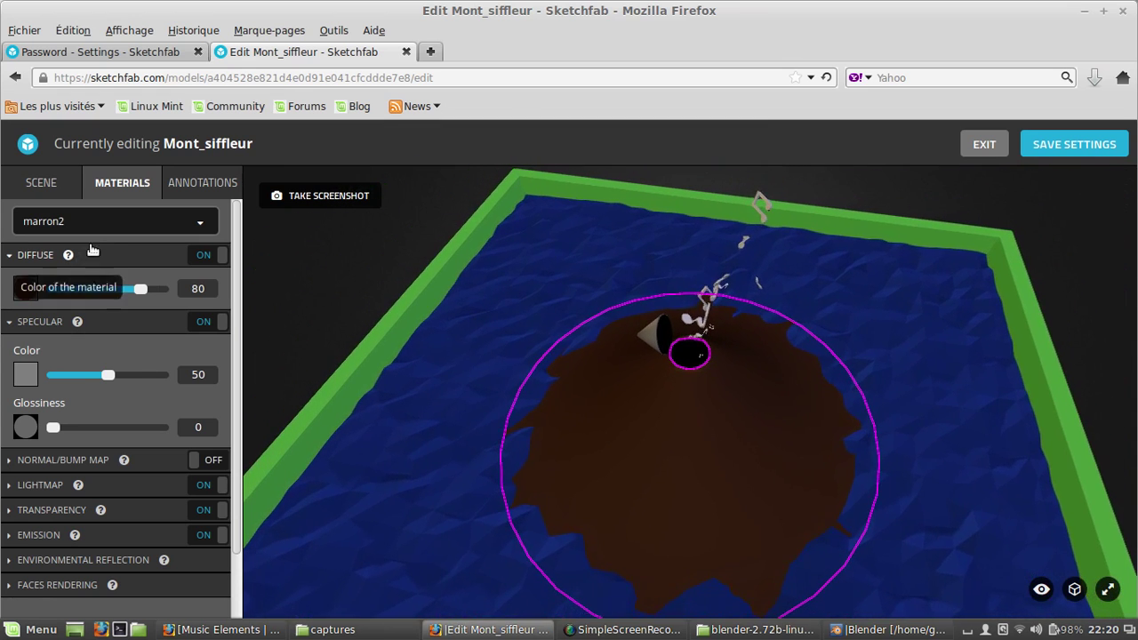
# - Set the specular glossiness of the music material used by the floating notes to 0
pyautogui.click(98, 224)
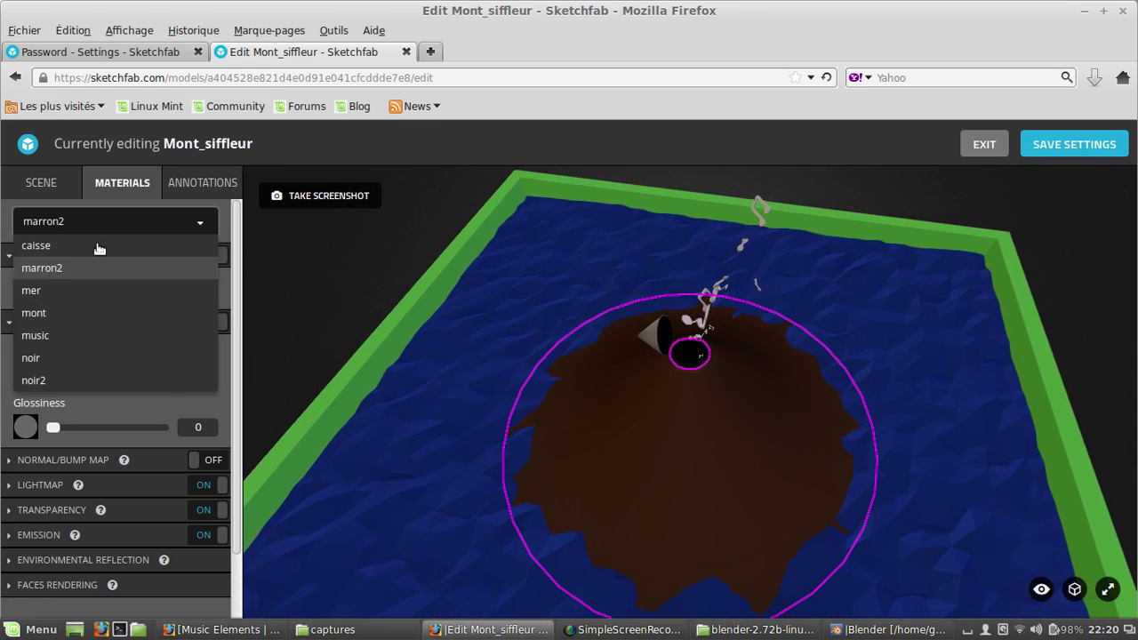
pyautogui.click(84, 337)
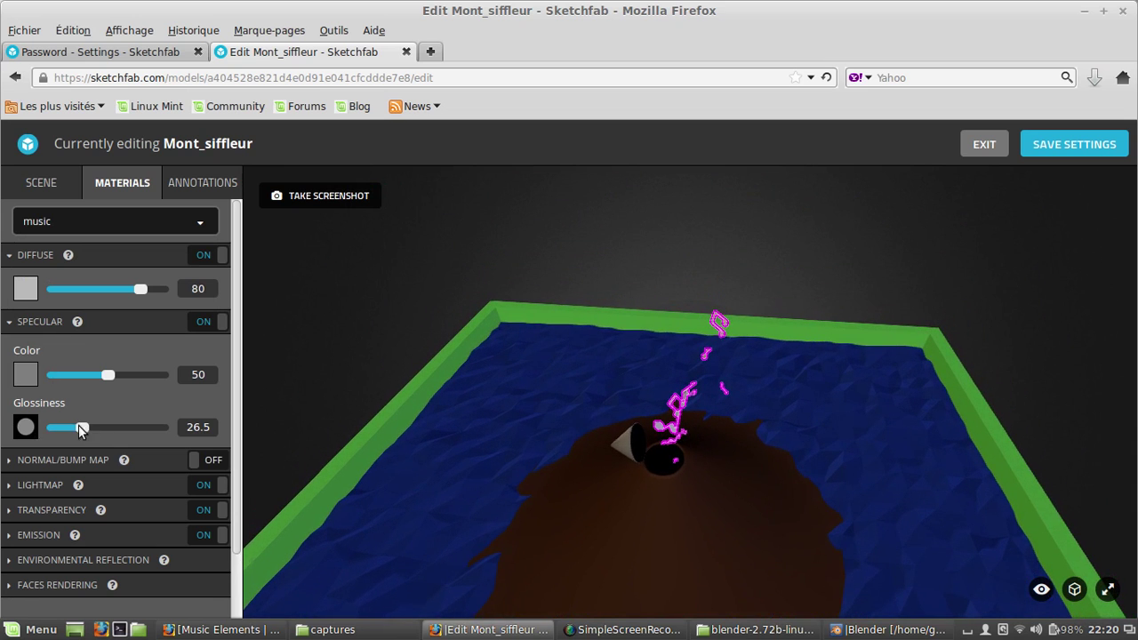
pyautogui.moveTo(81, 428); pyautogui.dragTo(38, 426)
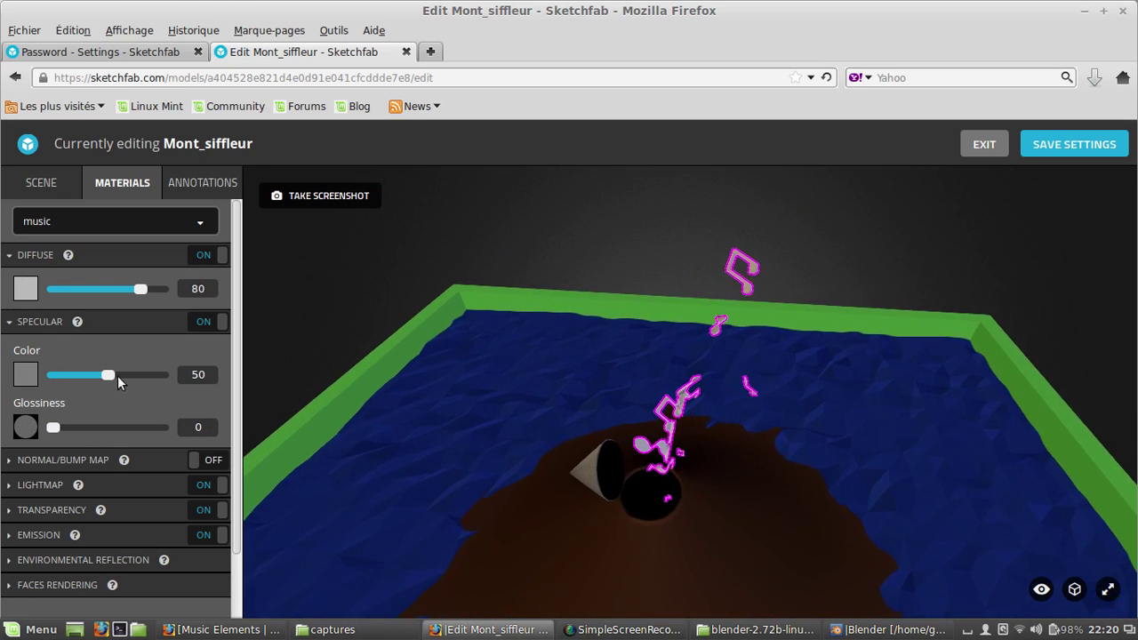
# - Import music.png from the tex folder and apply it as the music material's diffuse texture
pyautogui.click(26, 289)
pyautogui.click(93, 381)
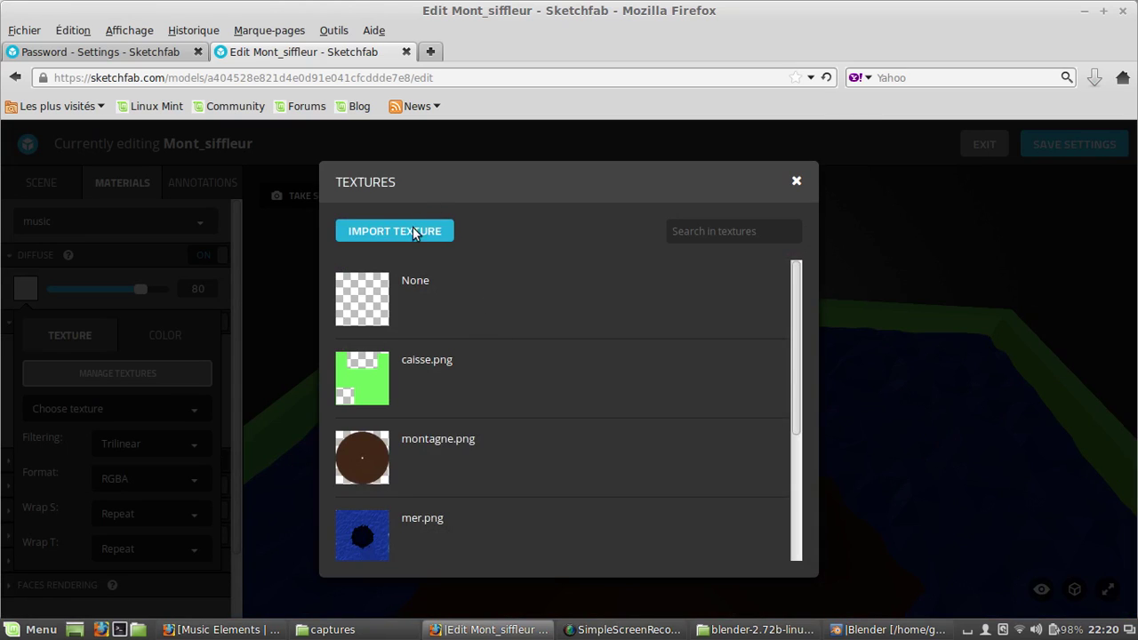
pyautogui.click(394, 231)
pyautogui.click(455, 176)
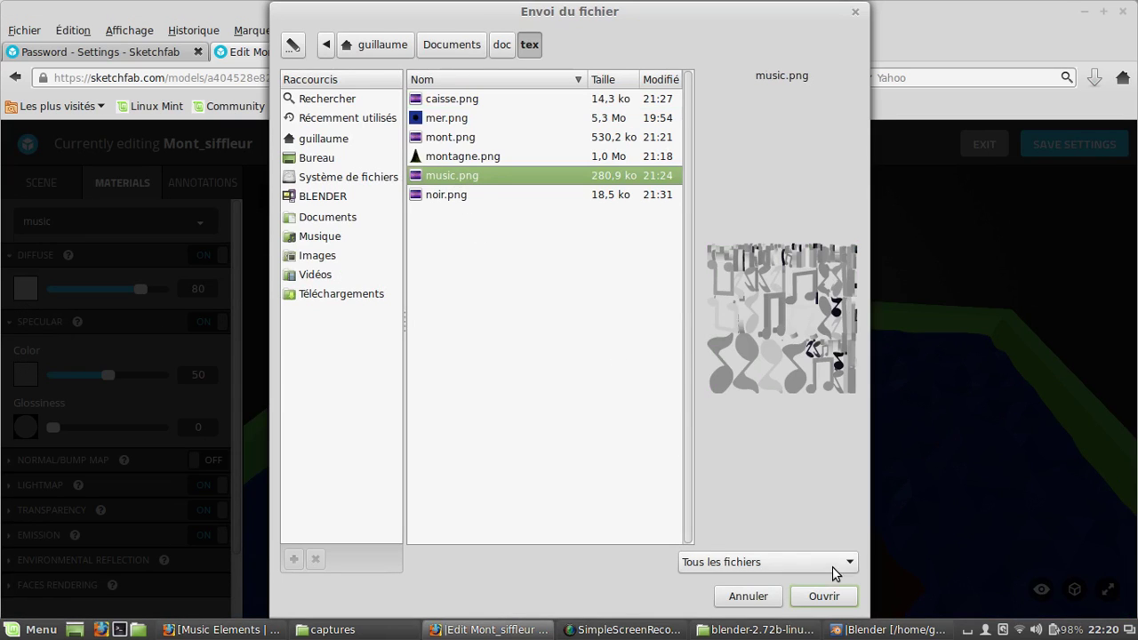
pyautogui.click(836, 596)
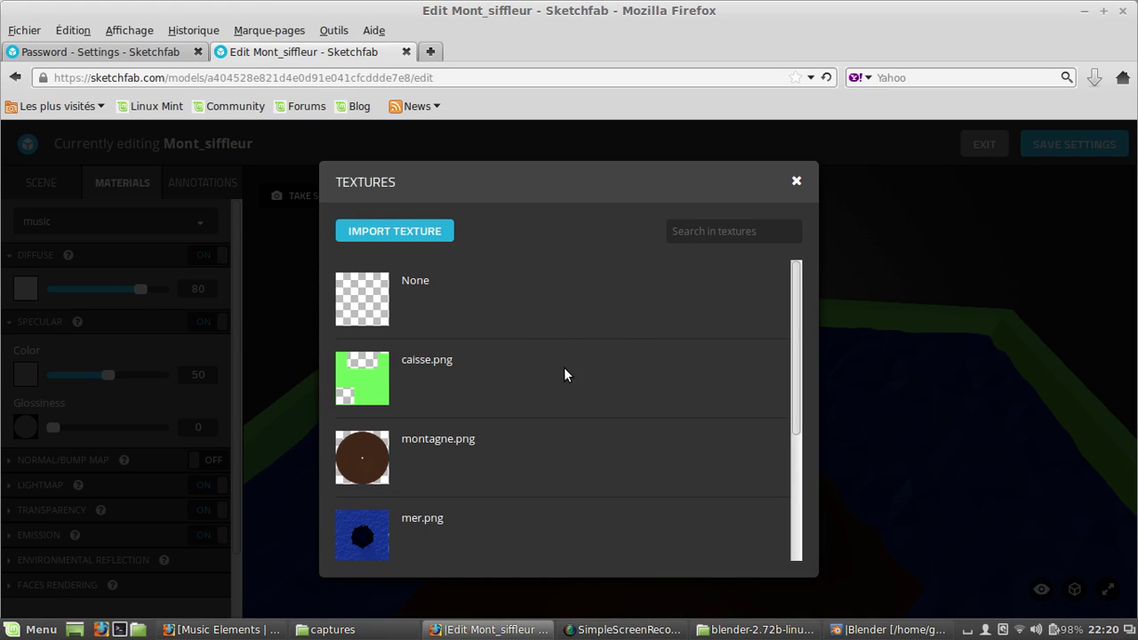
pyautogui.scroll(-5, 541, 372)
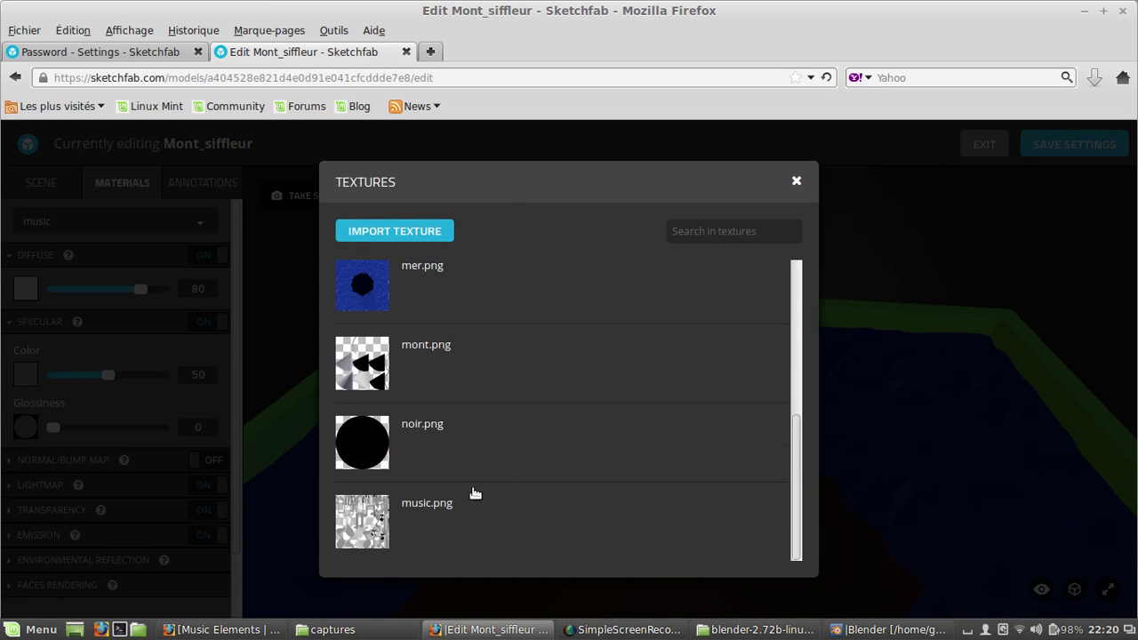
pyautogui.click(477, 518)
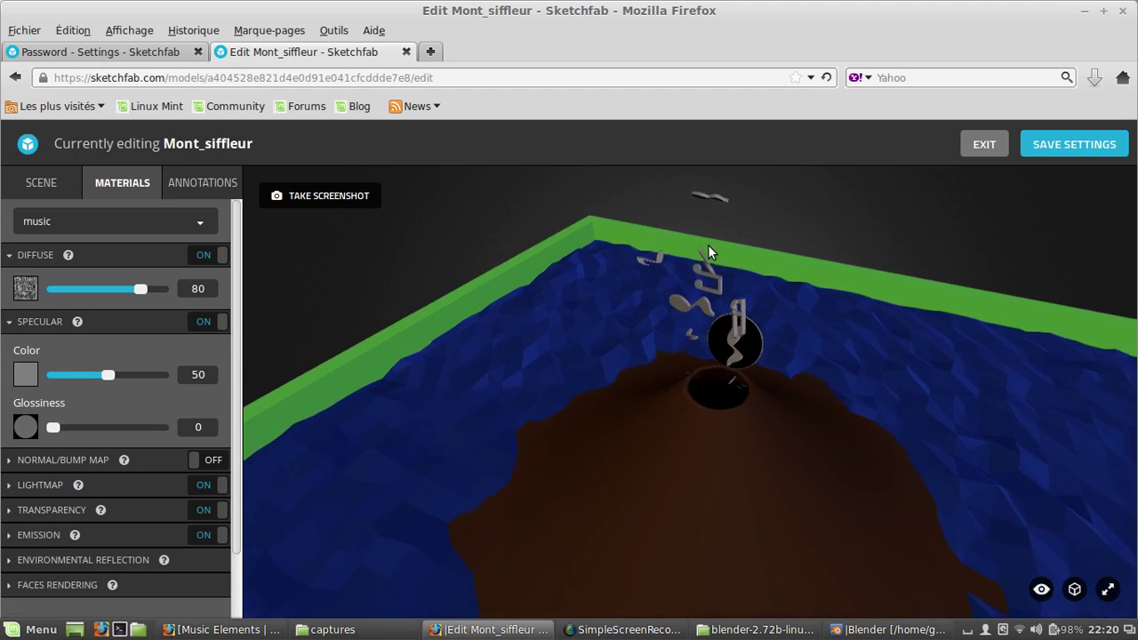
# - Inspect the textured notes and the whole scene, and save the 3D settings
pyautogui.moveTo(708, 244); pyautogui.dragTo(546, 496)
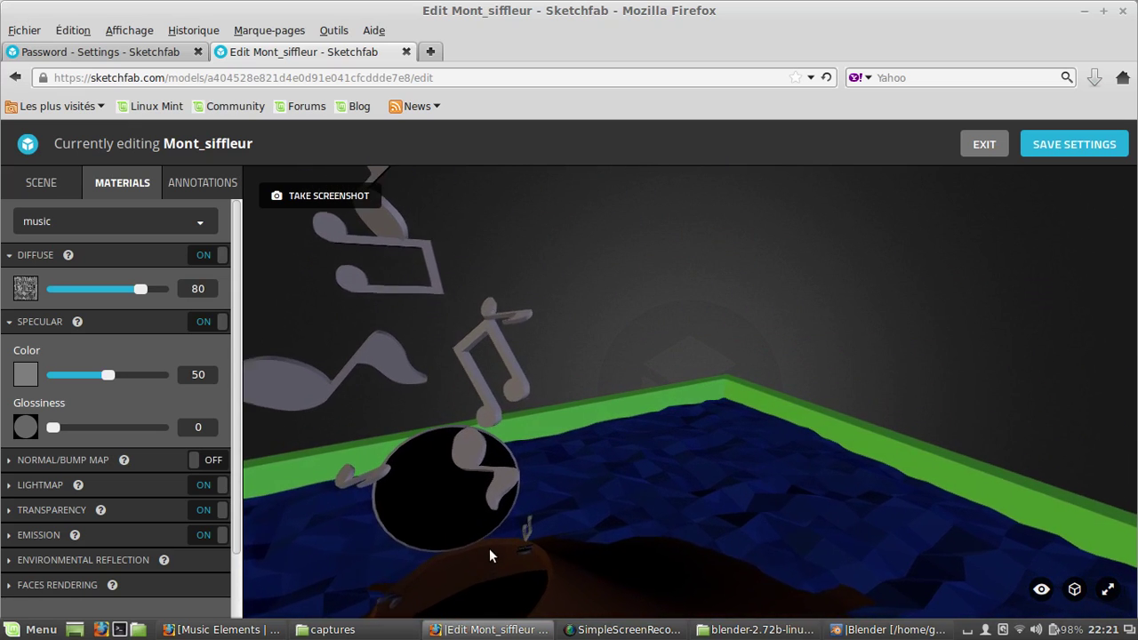
pyautogui.scroll(-8, 503, 538)
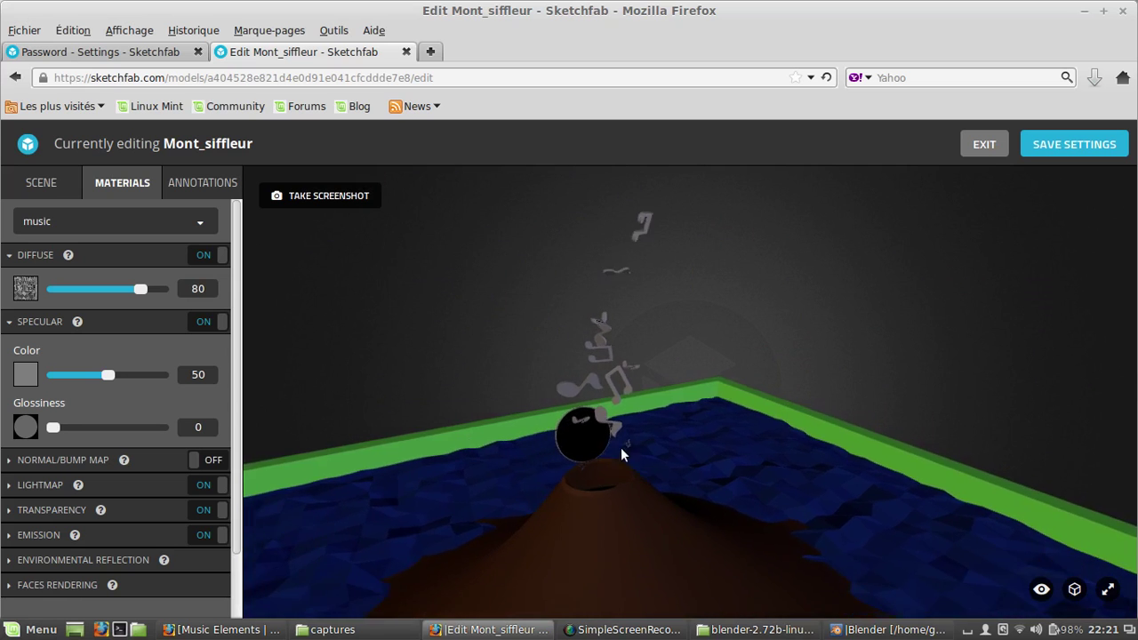
pyautogui.moveTo(621, 448); pyautogui.dragTo(639, 403)
pyautogui.scroll(-3, 605, 536)
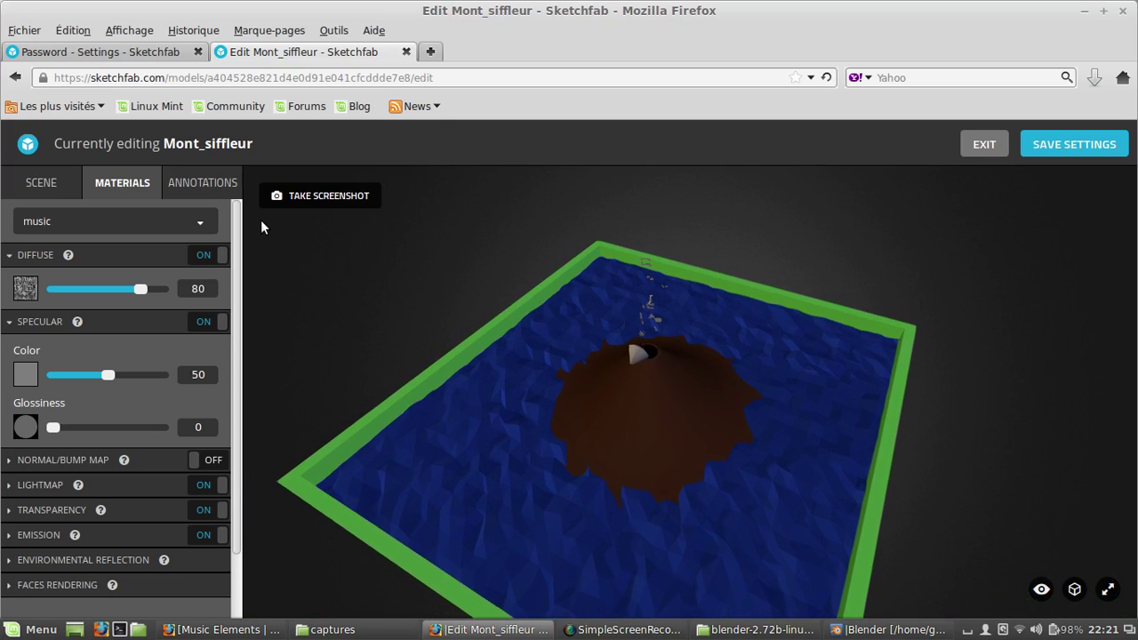
pyautogui.click(1071, 149)
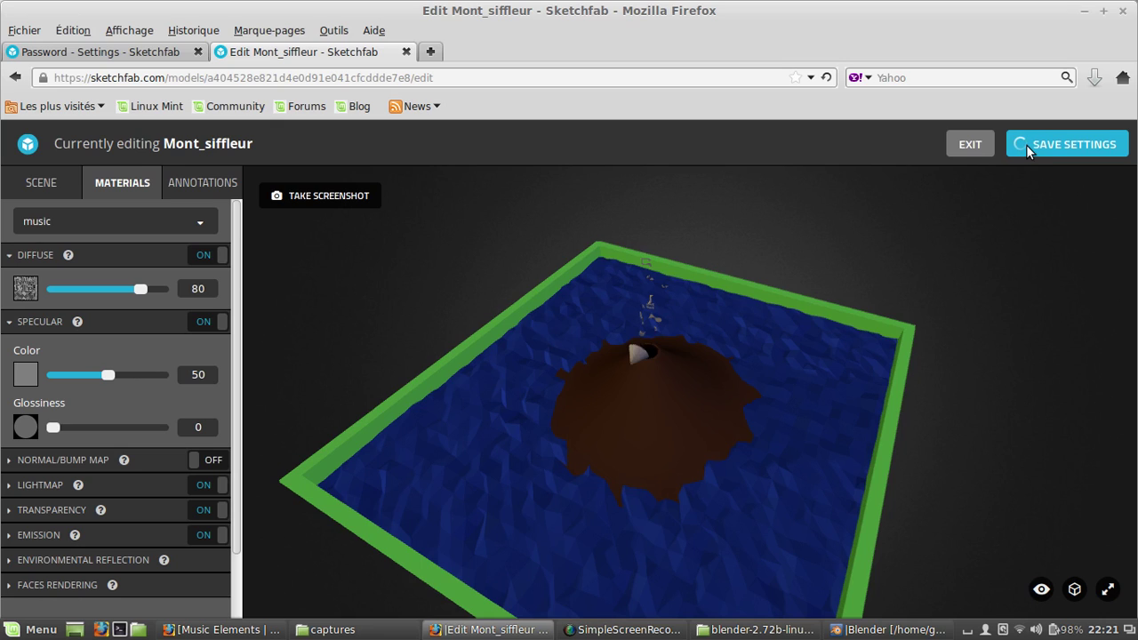
# - Try to add an annotation titled Montagne with the description "Celle-ci siffle." on the mountain's slope
pyautogui.click(199, 186)
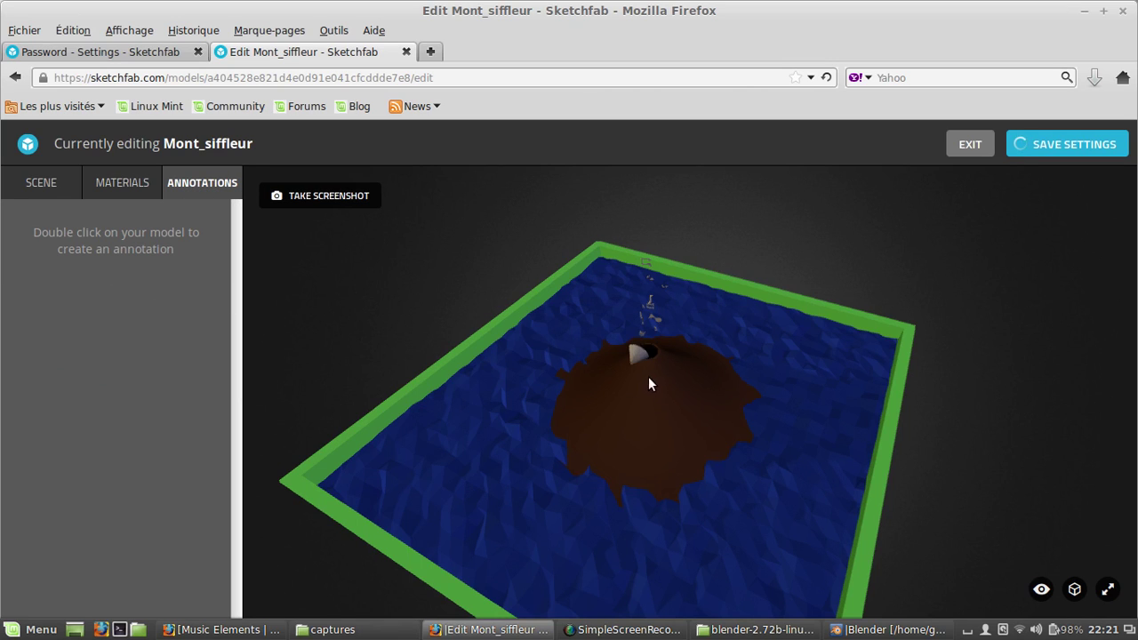
pyautogui.moveTo(653, 377); pyautogui.dragTo(620, 352, button='right')
pyautogui.scroll(5, 595, 370)
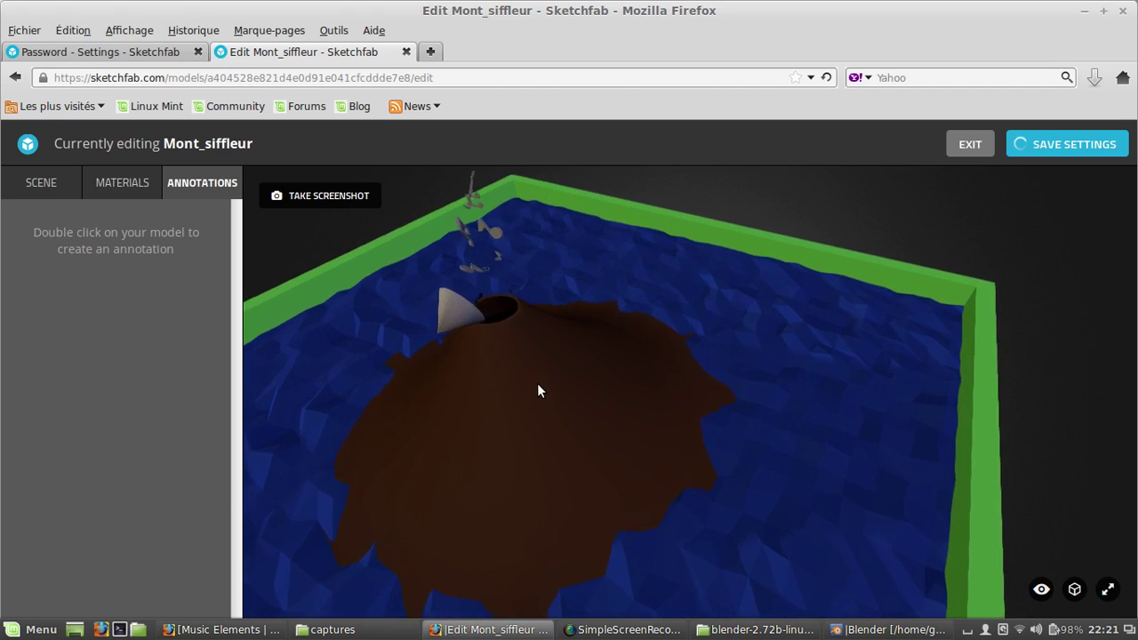
pyautogui.doubleClick(534, 388)
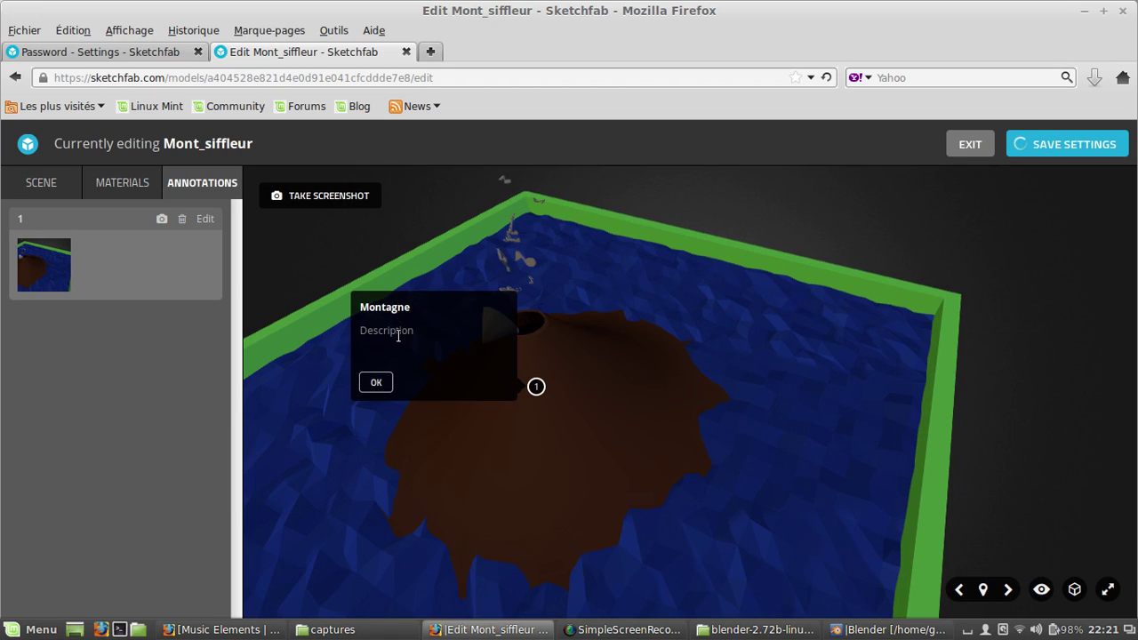
pyautogui.write('Celle-ci siffle.')
pyautogui.click(377, 383)
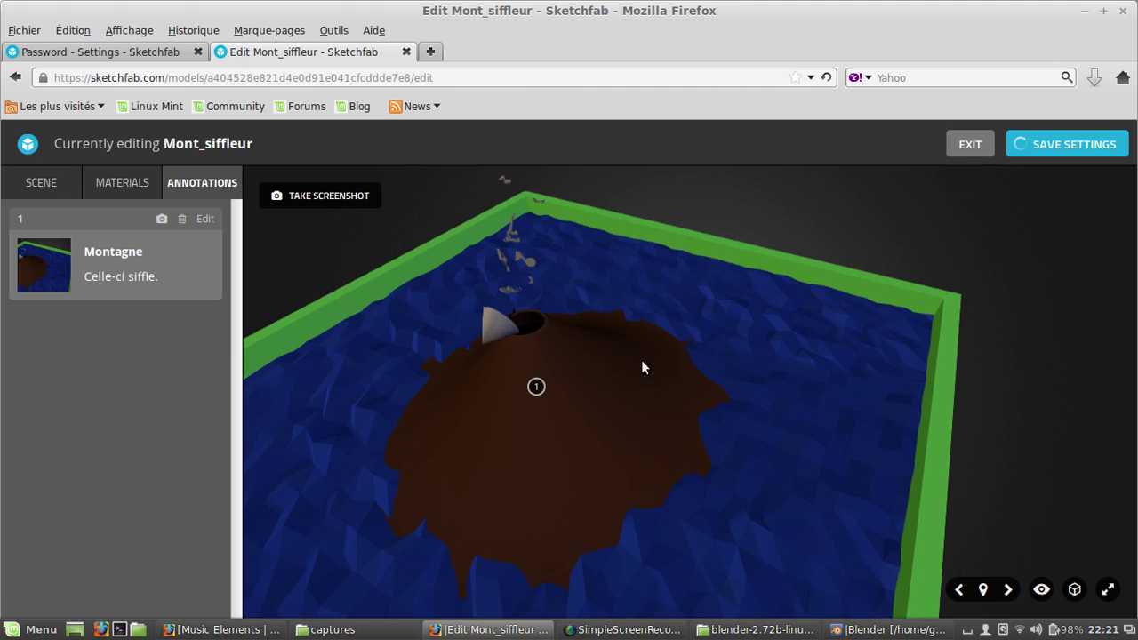
# - View the mountain from another angle and open the Montagne annotation to check its position and text
pyautogui.moveTo(626, 367); pyautogui.dragTo(834, 347)
pyautogui.scroll(3, 834, 343)
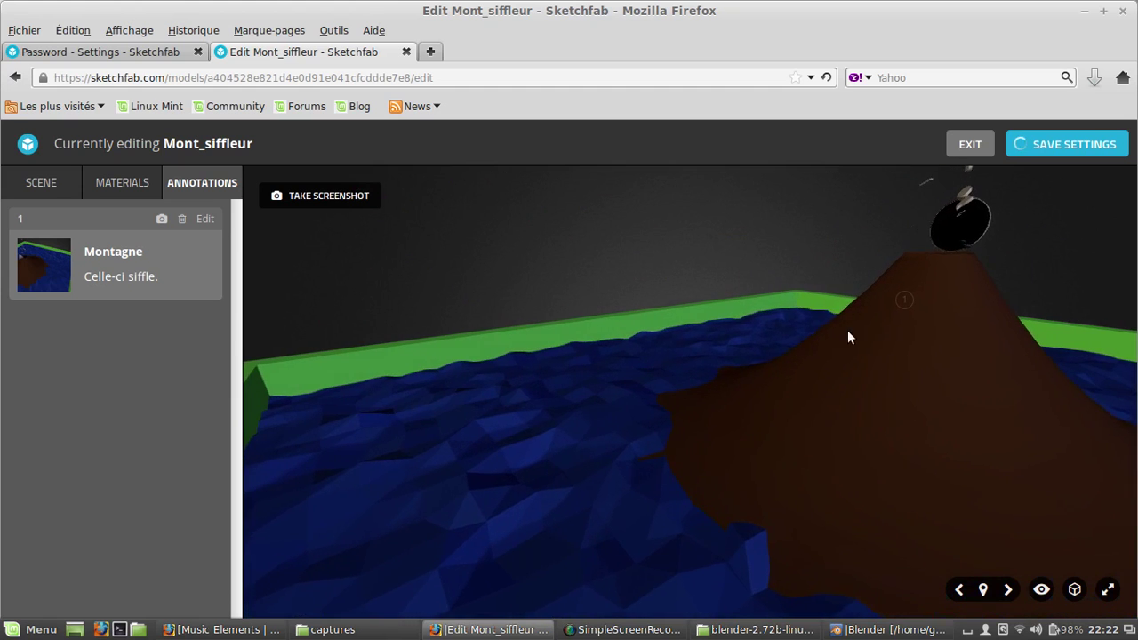
pyautogui.moveTo(914, 303)
pyautogui.mouseDown()
pyautogui.moveTo(945, 333)
pyautogui.moveTo(762, 323)
pyautogui.moveTo(666, 297)
pyautogui.moveTo(563, 312)
pyautogui.moveTo(504, 305)
pyautogui.moveTo(485, 328)
pyautogui.moveTo(567, 300)
pyautogui.moveTo(488, 301)
pyautogui.mouseUp()
pyautogui.click(492, 294)
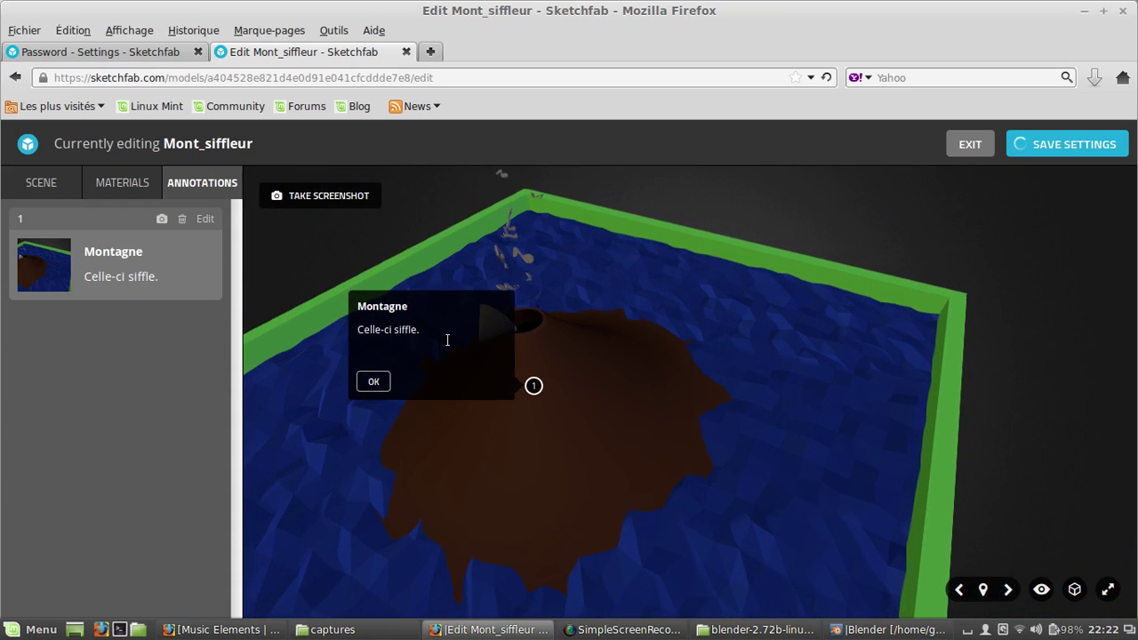
pyautogui.click(373, 383)
# - Leave the editor and examine the textured volcano on the published model page, from afar and up close
pyautogui.moveTo(526, 320); pyautogui.dragTo(638, 345)
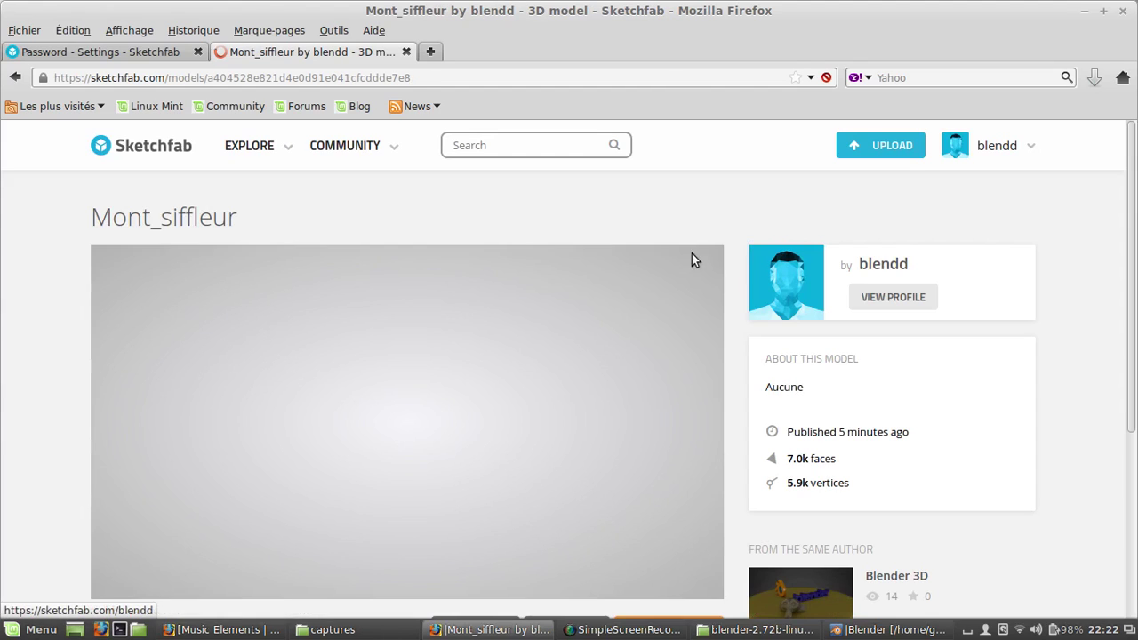
pyautogui.scroll(-3, 481, 356)
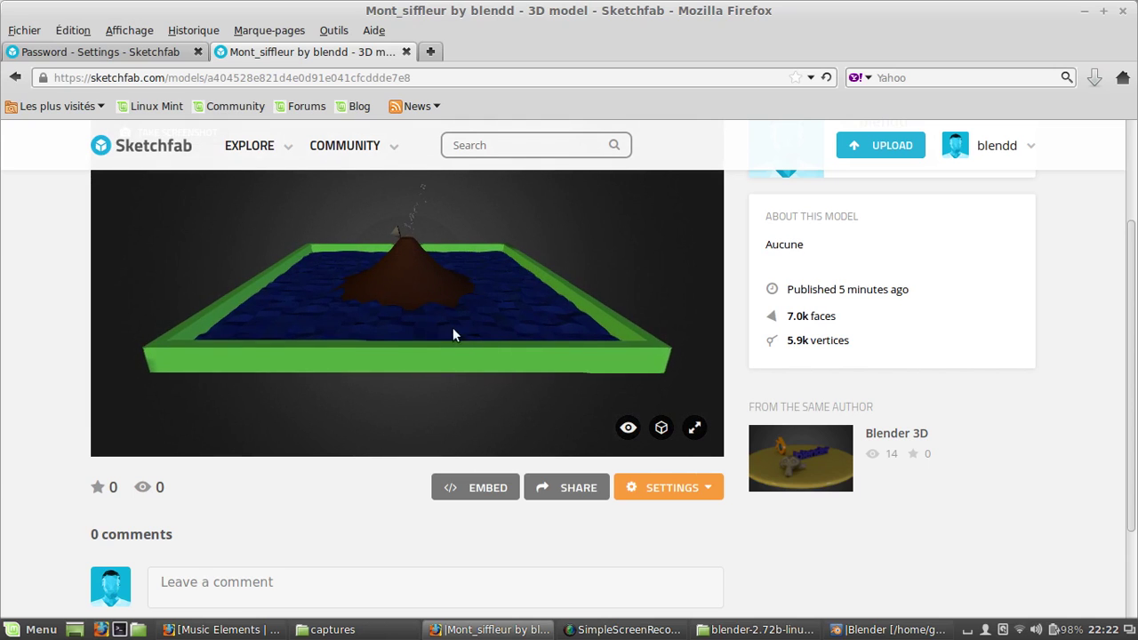
pyautogui.scroll(-2, 442, 320)
pyautogui.scroll(3, 437, 317)
pyautogui.scroll(-4, 431, 297)
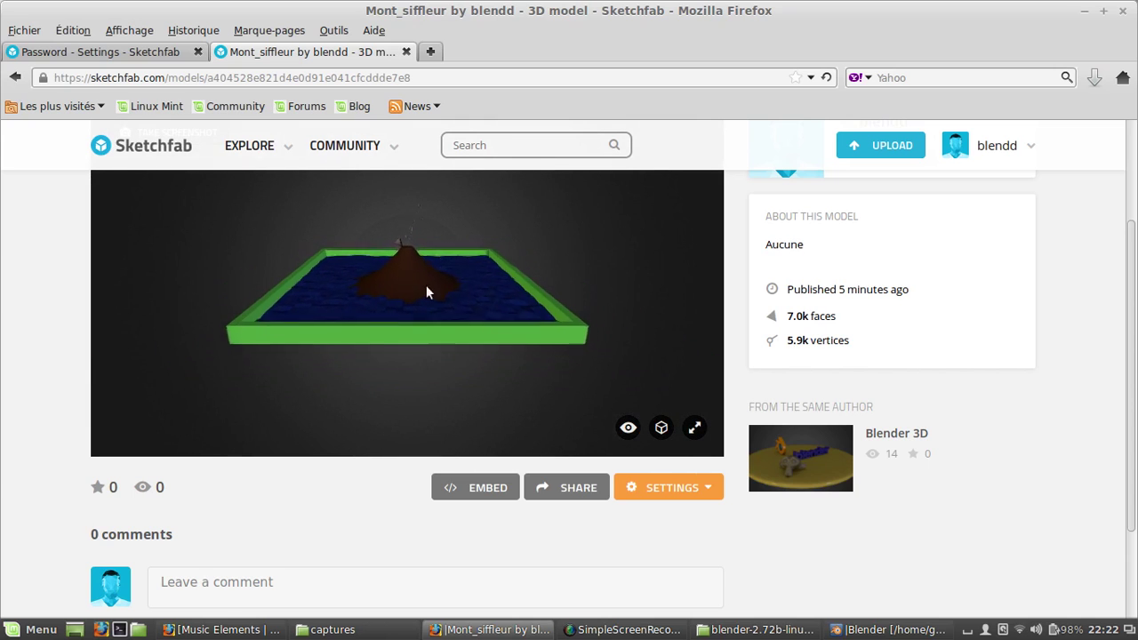
pyautogui.moveTo(426, 285)
pyautogui.mouseDown()
pyautogui.moveTo(505, 296)
pyautogui.moveTo(344, 282)
pyautogui.moveTo(400, 272)
pyautogui.moveTo(390, 252)
pyautogui.moveTo(473, 251)
pyautogui.moveTo(385, 211)
pyautogui.moveTo(406, 257)
pyautogui.moveTo(392, 258)
pyautogui.moveTo(423, 261)
pyautogui.moveTo(446, 305)
pyautogui.moveTo(427, 293)
pyautogui.mouseUp()
pyautogui.scroll(3, 390, 290)
pyautogui.scroll(3, 343, 282)
pyautogui.scroll(-2, 388, 251)
pyautogui.scroll(3, 383, 224)
pyautogui.scroll(-1, 415, 253)
pyautogui.scroll(5, 424, 261)
pyautogui.scroll(2, 445, 303)
pyautogui.scroll(-6, 447, 303)
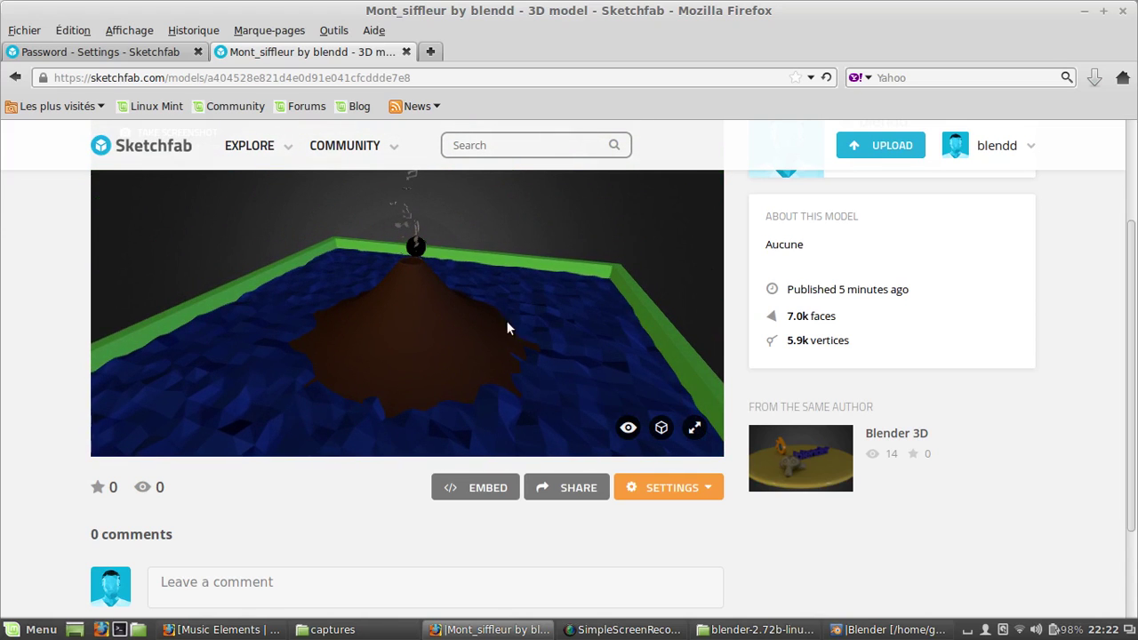
# - Reopen the 3D settings, annotate the mountain just below the crater with title Montagne and description "Celle-ci siffle.", and save the settings
pyautogui.click(653, 480)
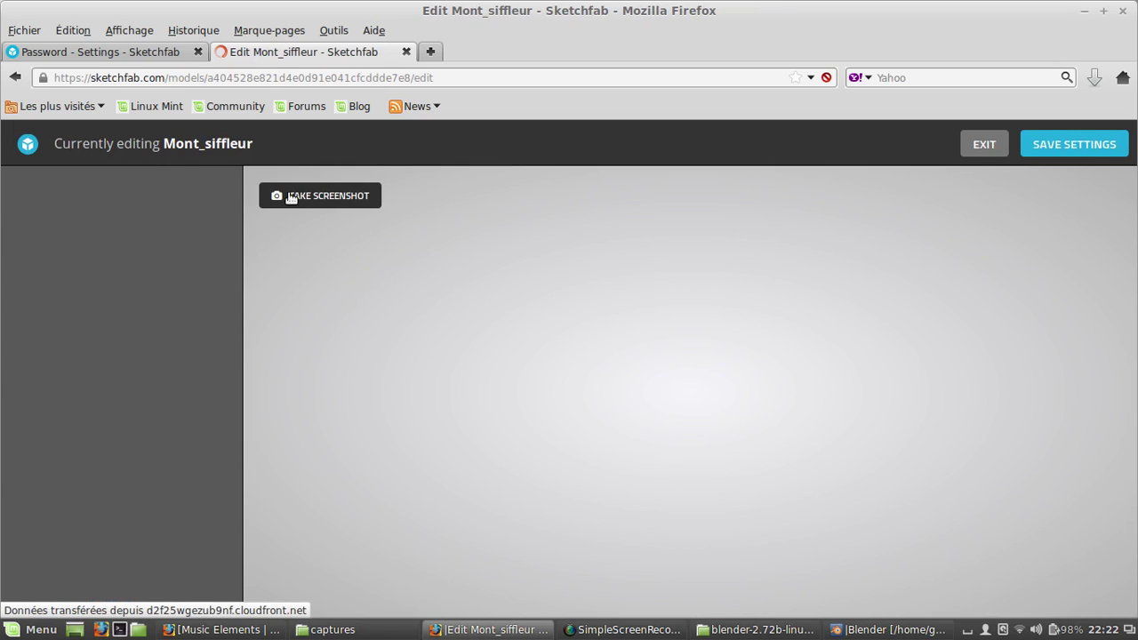
pyautogui.click(213, 183)
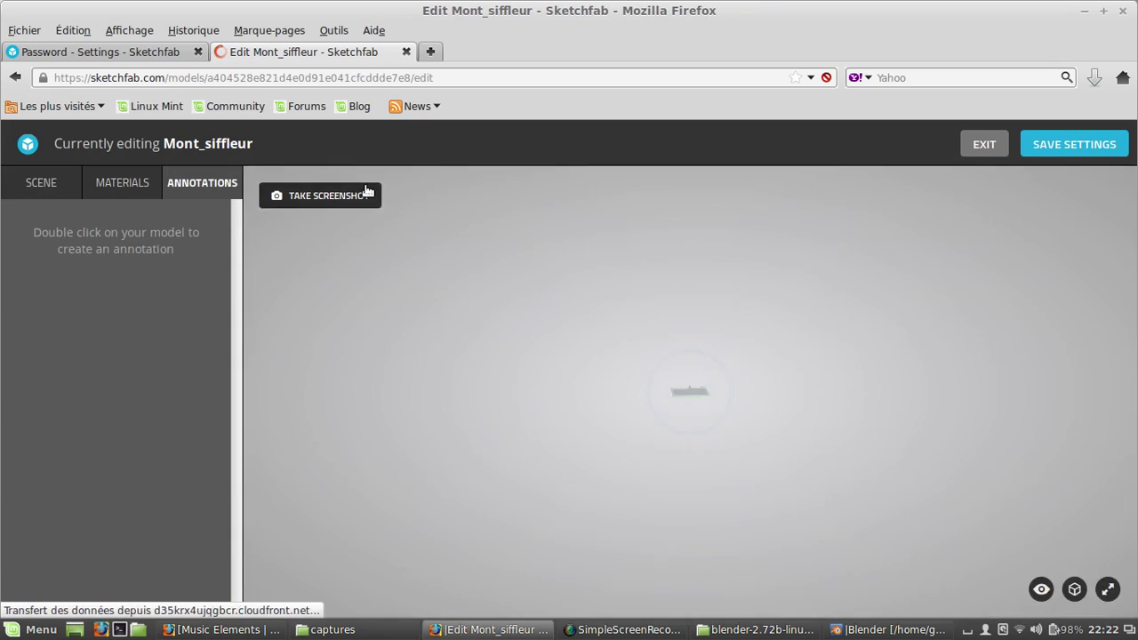
pyautogui.scroll(5, 685, 341)
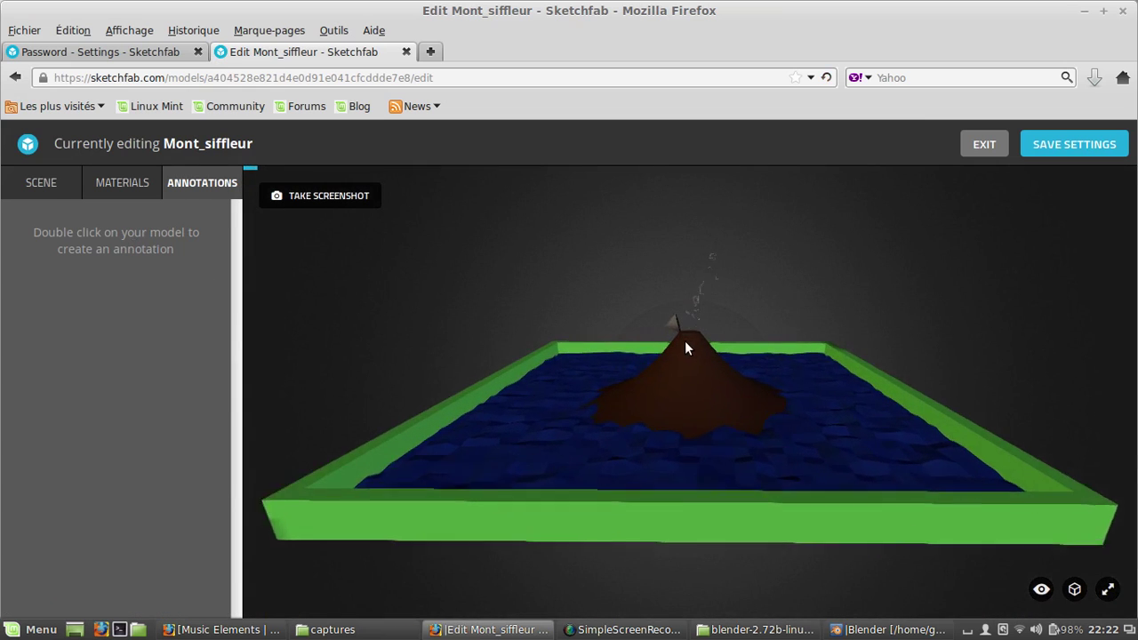
pyautogui.moveTo(680, 322)
pyautogui.mouseDown()
pyautogui.moveTo(704, 377)
pyautogui.moveTo(673, 315)
pyautogui.mouseUp()
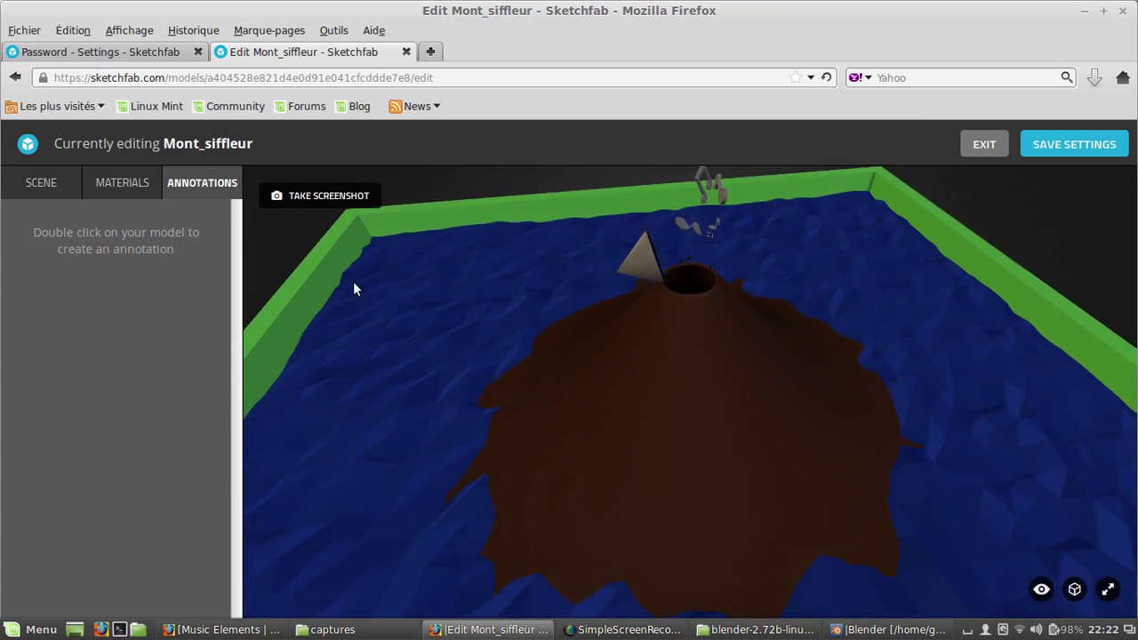
pyautogui.doubleClick(691, 329)
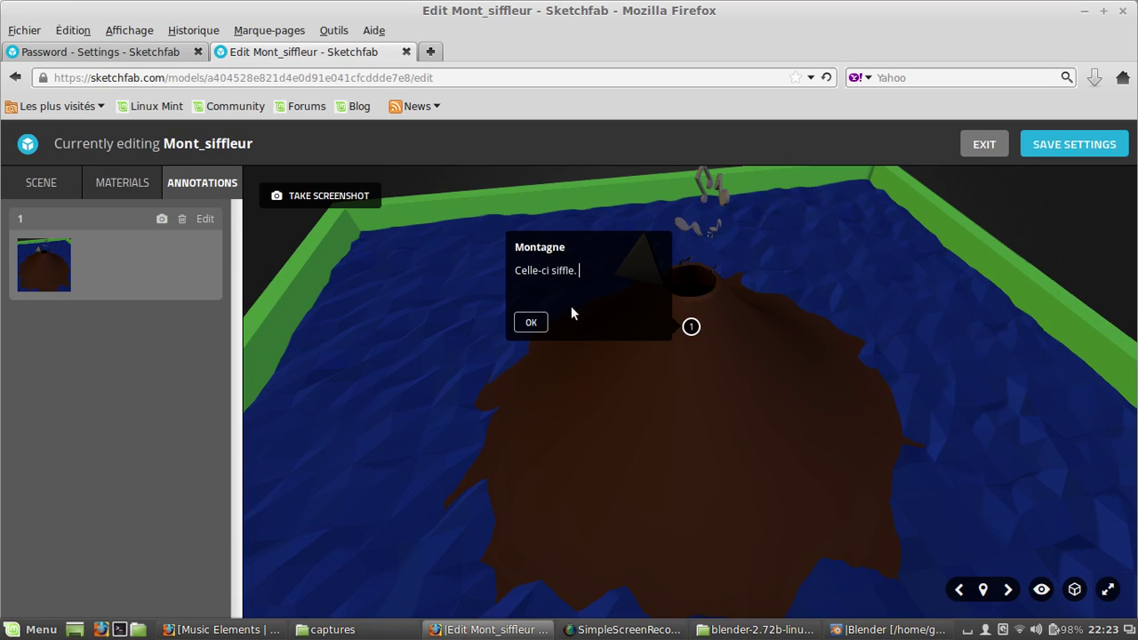
pyautogui.click(531, 323)
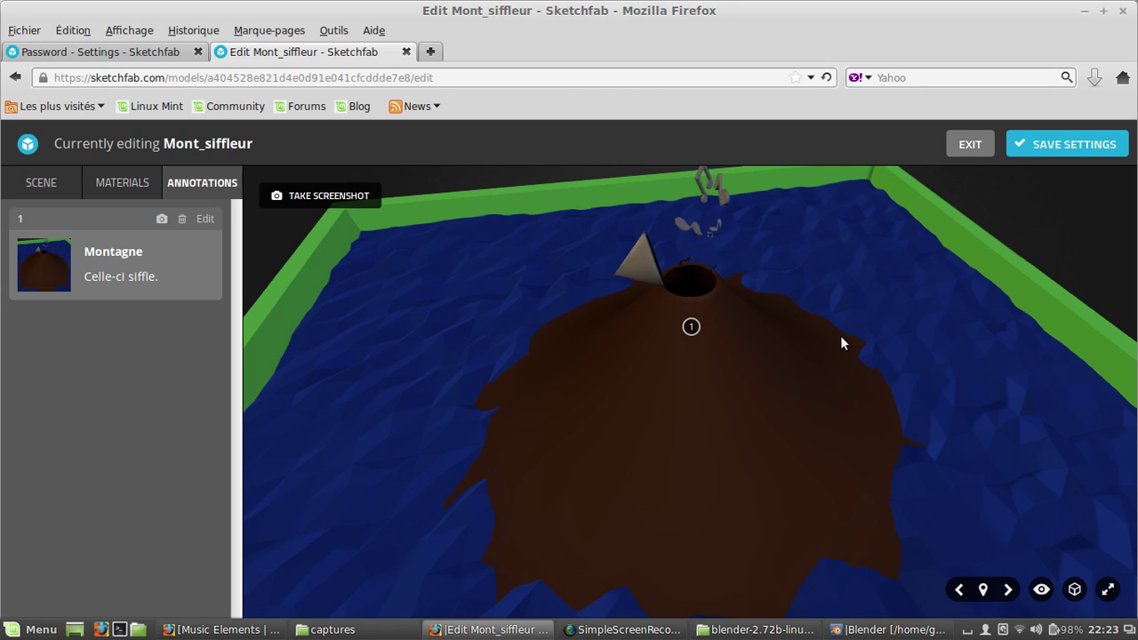
# - Exit the editor and check annotation 1 on the volcano in the published model's viewer
pyautogui.click(971, 146)
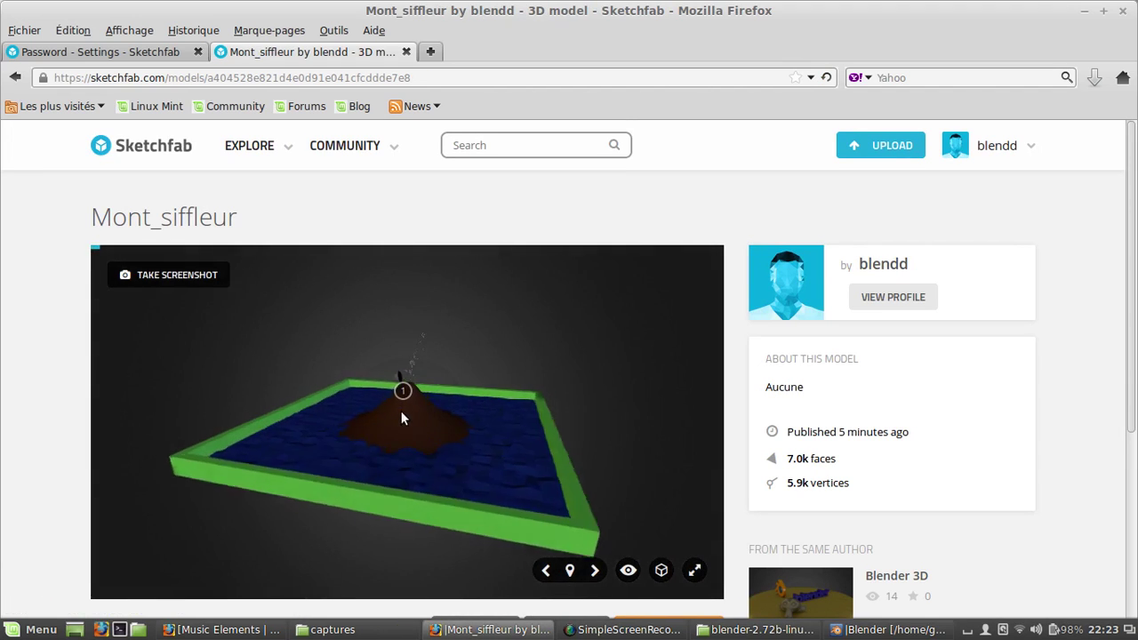
pyautogui.scroll(4, 407, 397)
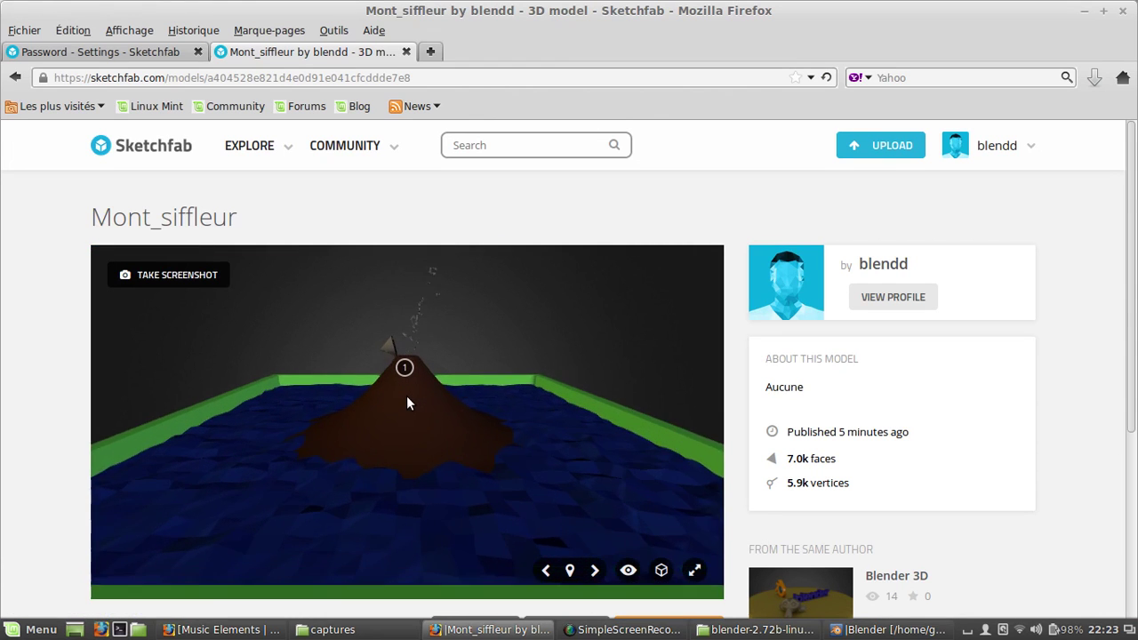
pyautogui.scroll(5, 408, 397)
pyautogui.click(400, 341)
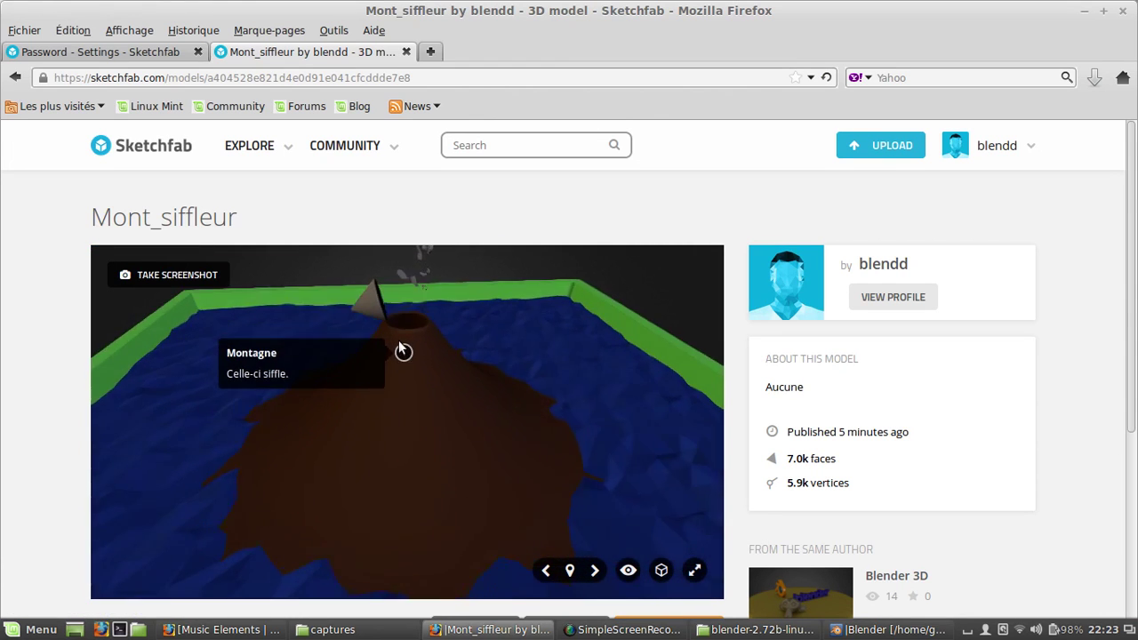
pyautogui.moveTo(574, 406)
pyautogui.mouseDown()
pyautogui.moveTo(394, 404)
pyautogui.moveTo(472, 358)
pyautogui.moveTo(432, 358)
pyautogui.moveTo(662, 345)
pyautogui.moveTo(427, 386)
pyautogui.moveTo(578, 543)
pyautogui.mouseUp()
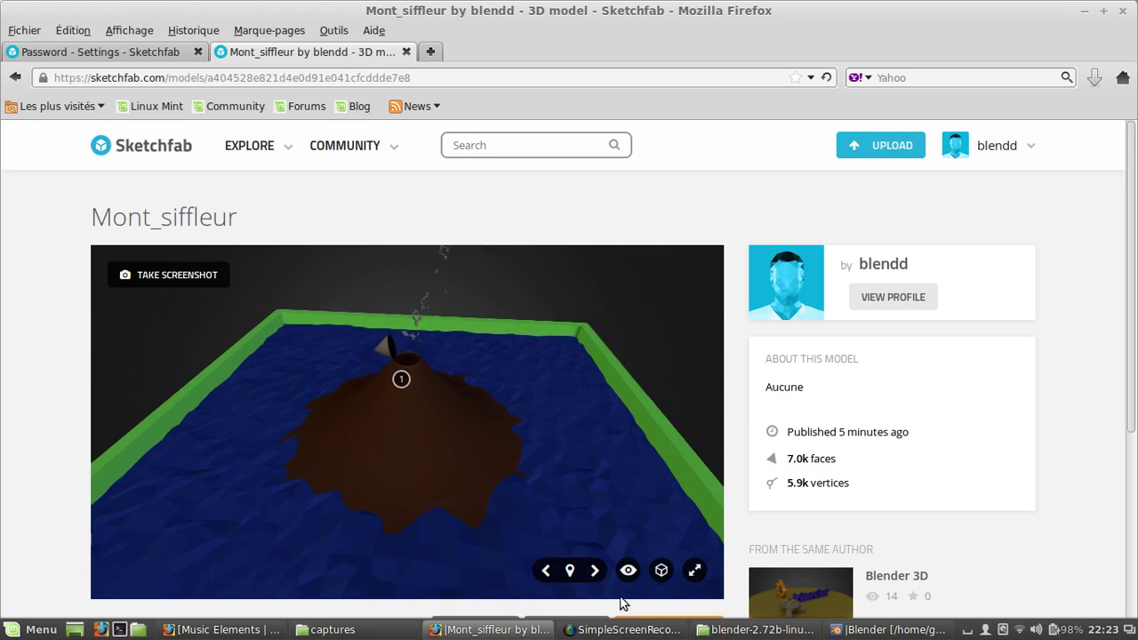
# - Try the viewer's First person mode by moving toward the volcano, and return to Orbit mode
pyautogui.click(663, 570)
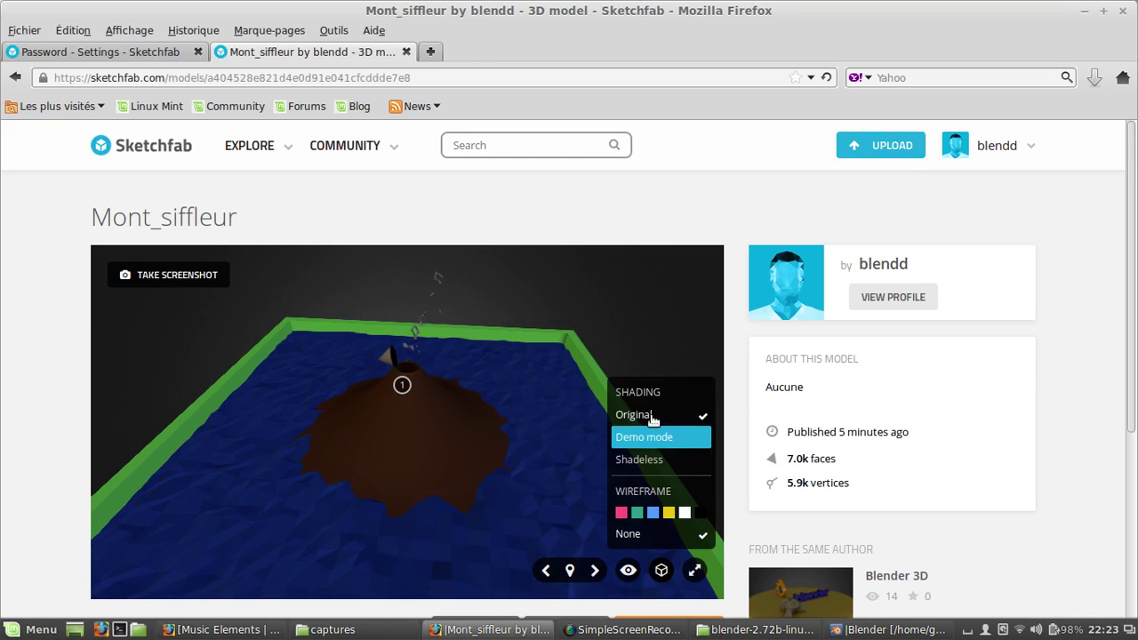
pyautogui.click(630, 574)
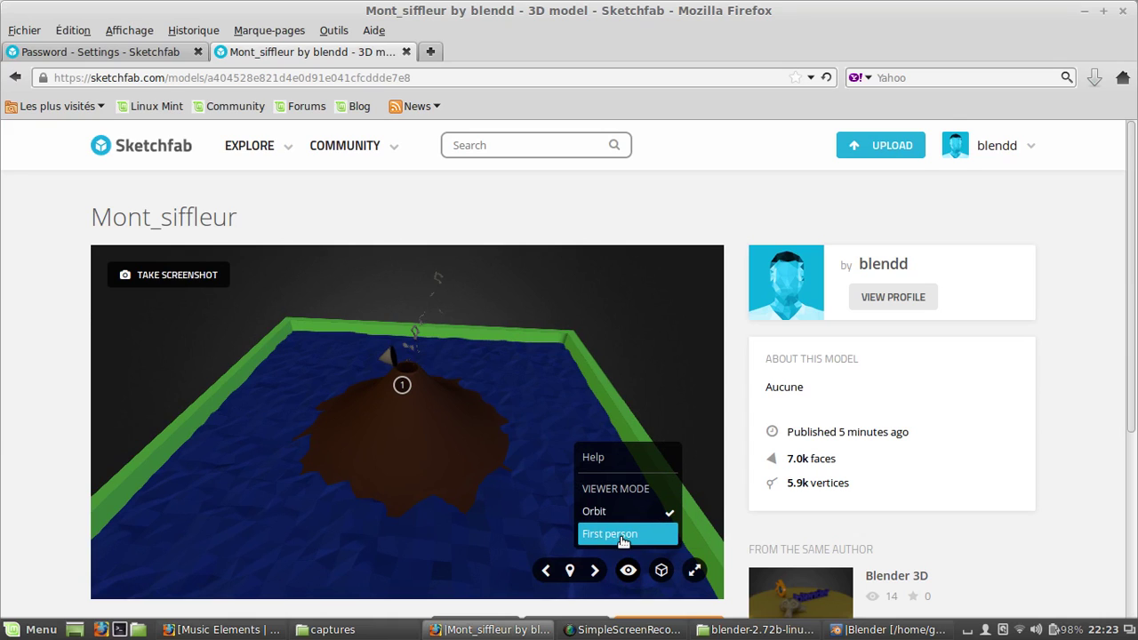
pyautogui.click(621, 537)
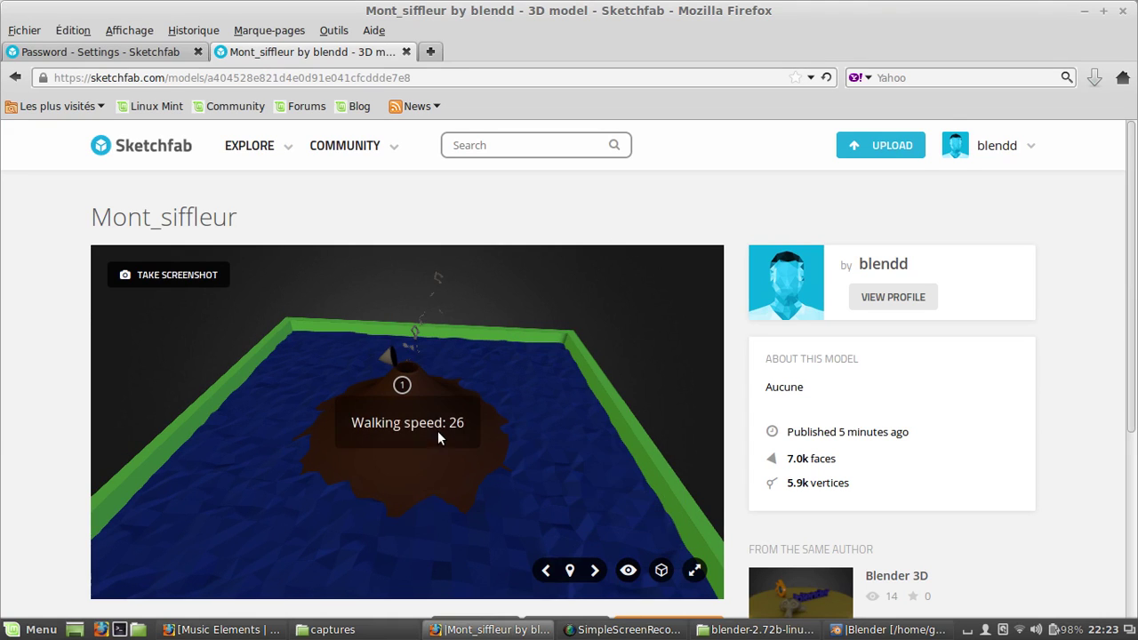
pyautogui.moveTo(395, 387); pyautogui.dragTo(338, 378)
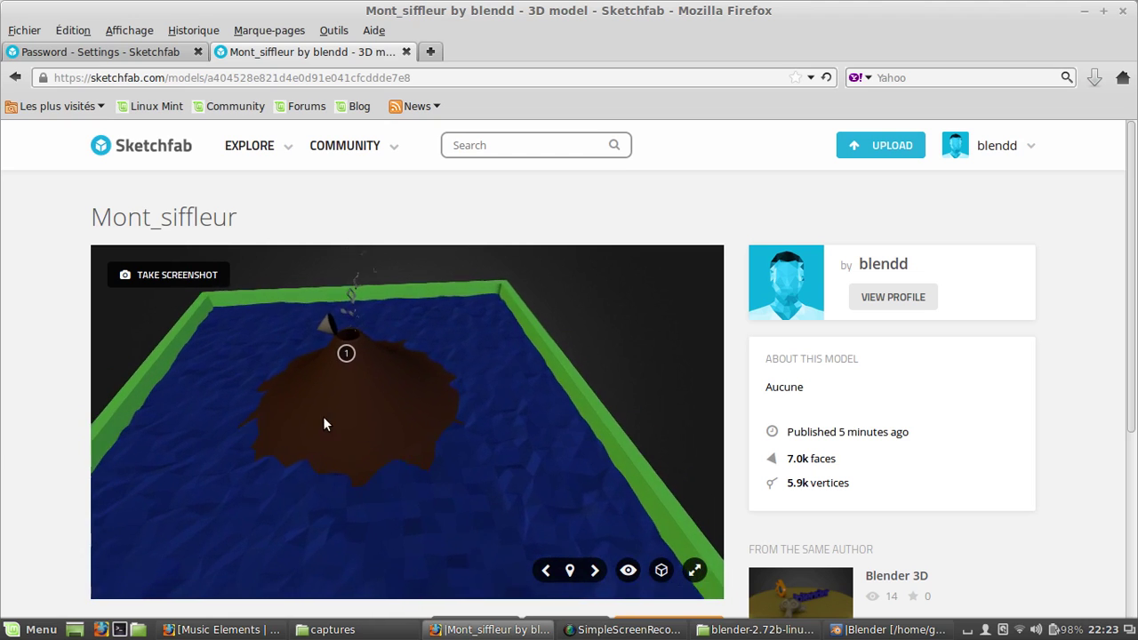
pyautogui.moveTo(323, 416)
pyautogui.mouseDown()
pyautogui.moveTo(288, 366)
pyautogui.moveTo(504, 393)
pyautogui.moveTo(462, 424)
pyautogui.moveTo(277, 468)
pyautogui.moveTo(440, 493)
pyautogui.moveTo(442, 439)
pyautogui.moveTo(354, 431)
pyautogui.moveTo(370, 402)
pyautogui.moveTo(469, 337)
pyautogui.moveTo(435, 299)
pyautogui.moveTo(200, 292)
pyautogui.moveTo(211, 309)
pyautogui.moveTo(159, 277)
pyautogui.moveTo(311, 316)
pyautogui.moveTo(396, 312)
pyautogui.moveTo(423, 242)
pyautogui.moveTo(437, 393)
pyautogui.moveTo(424, 359)
pyautogui.moveTo(643, 406)
pyautogui.moveTo(536, 430)
pyautogui.moveTo(671, 399)
pyautogui.moveTo(487, 415)
pyautogui.moveTo(557, 482)
pyautogui.mouseUp()
pyautogui.press('Up')
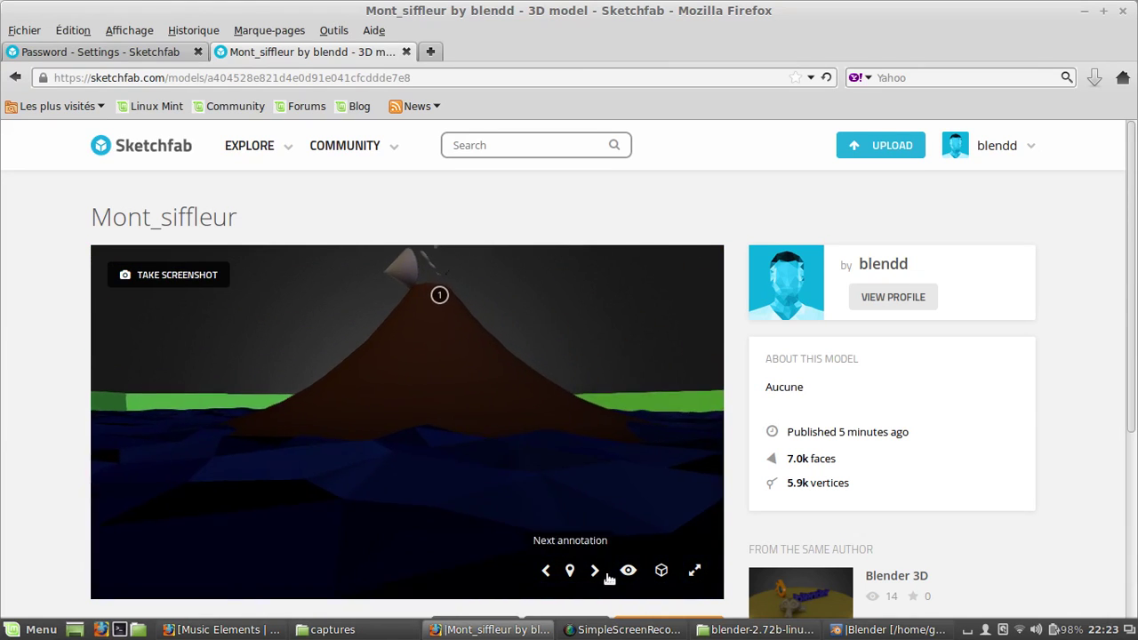
pyautogui.click(628, 570)
pyautogui.click(594, 511)
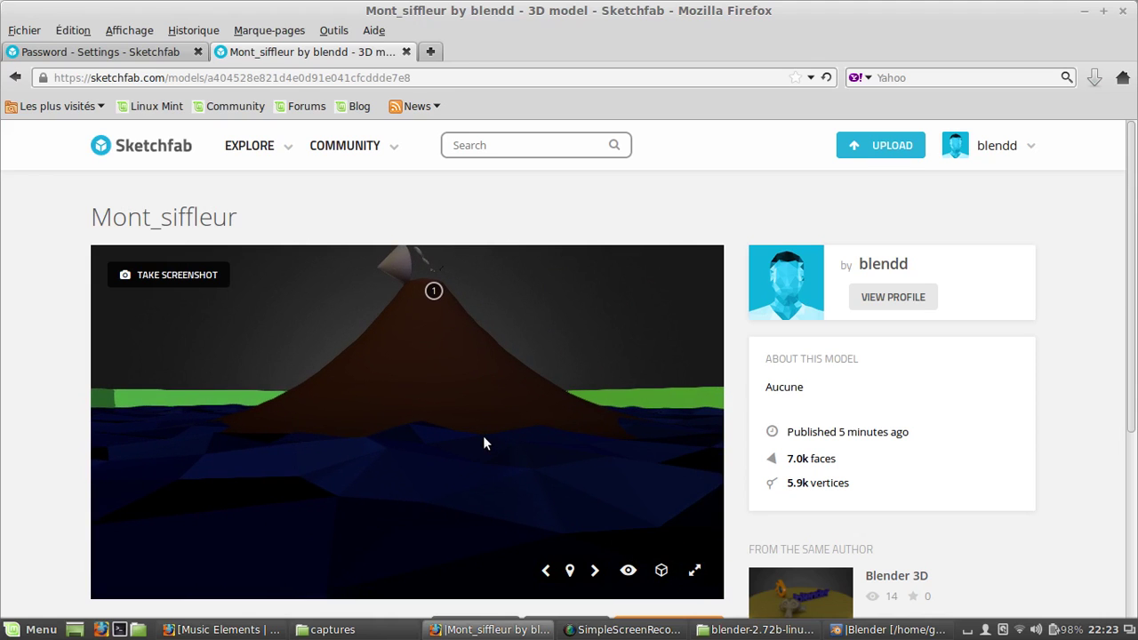
# - Examine the annotated volcano and the surrounding sea from water level and from above in the model viewer
pyautogui.moveTo(490, 469)
pyautogui.mouseDown()
pyautogui.moveTo(465, 493)
pyautogui.moveTo(450, 350)
pyautogui.moveTo(453, 483)
pyautogui.moveTo(510, 455)
pyautogui.moveTo(364, 461)
pyautogui.moveTo(370, 438)
pyautogui.moveTo(302, 384)
pyautogui.moveTo(491, 447)
pyautogui.mouseUp()
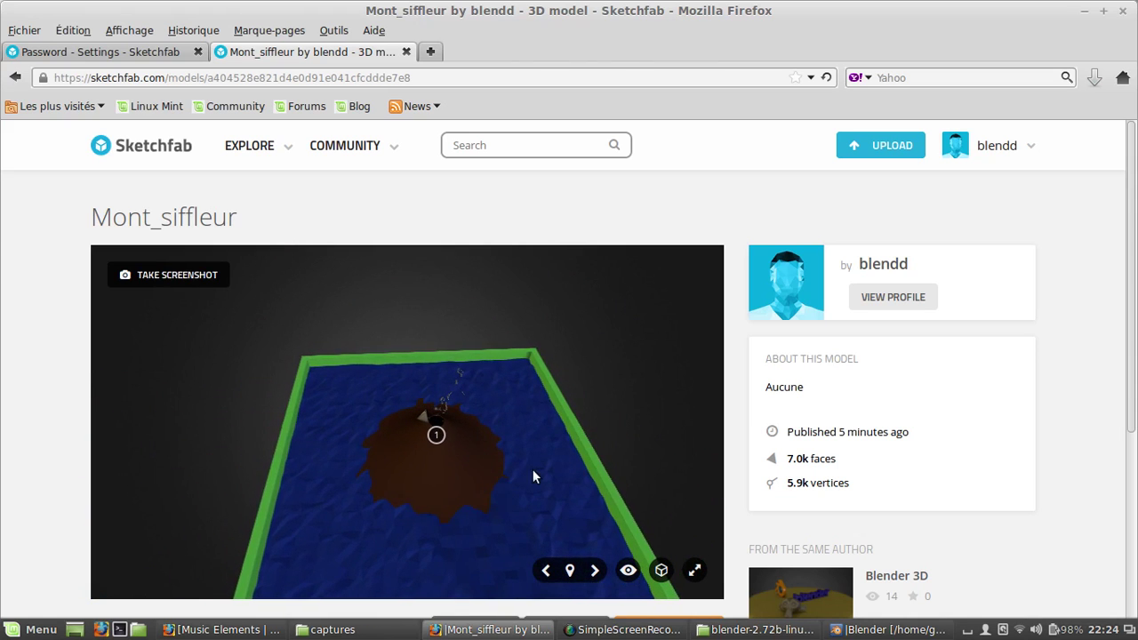
pyautogui.scroll(2, 479, 423)
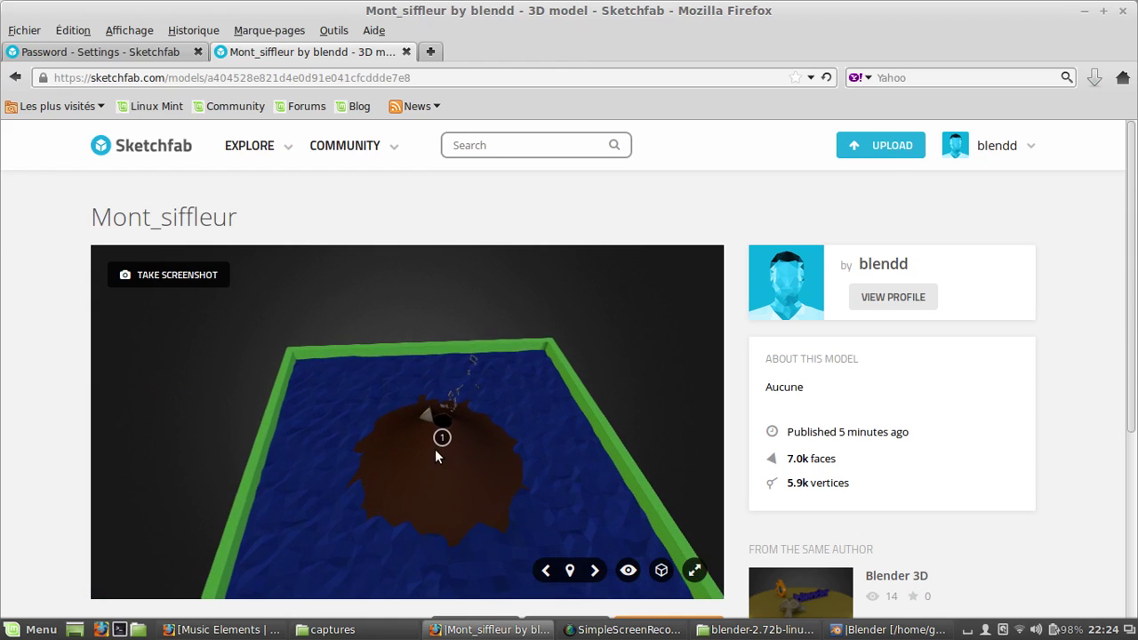
pyautogui.scroll(-2, 512, 445)
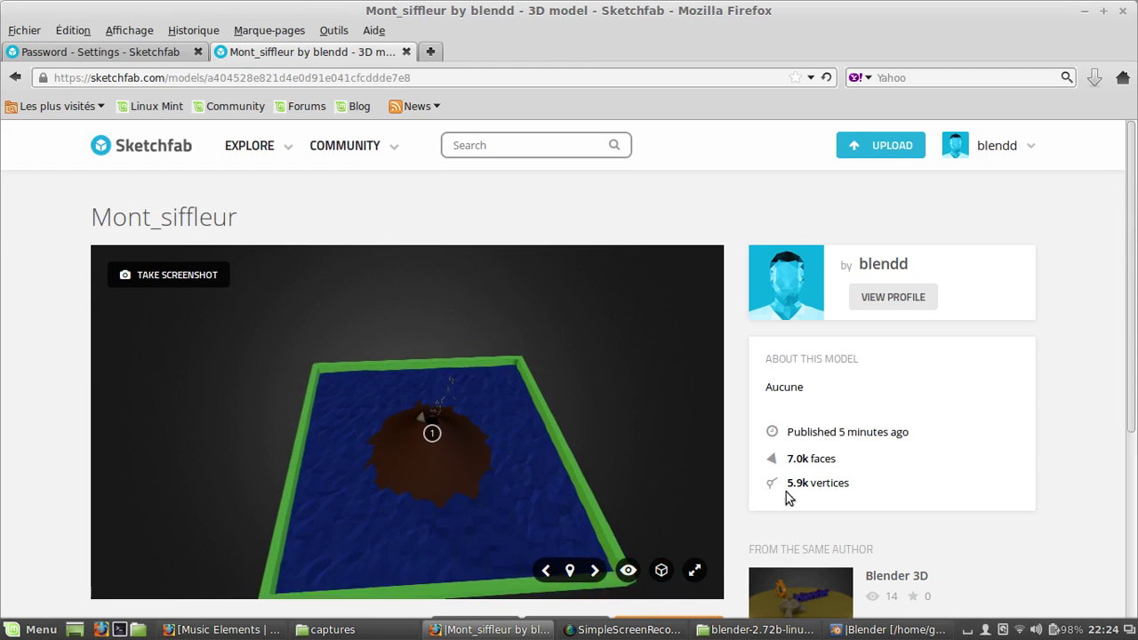
# - Check the model's sharing options and direct link, close them, and return to the volcano in the viewer
pyautogui.scroll(-3, 801, 493)
pyautogui.scroll(-3, 812, 495)
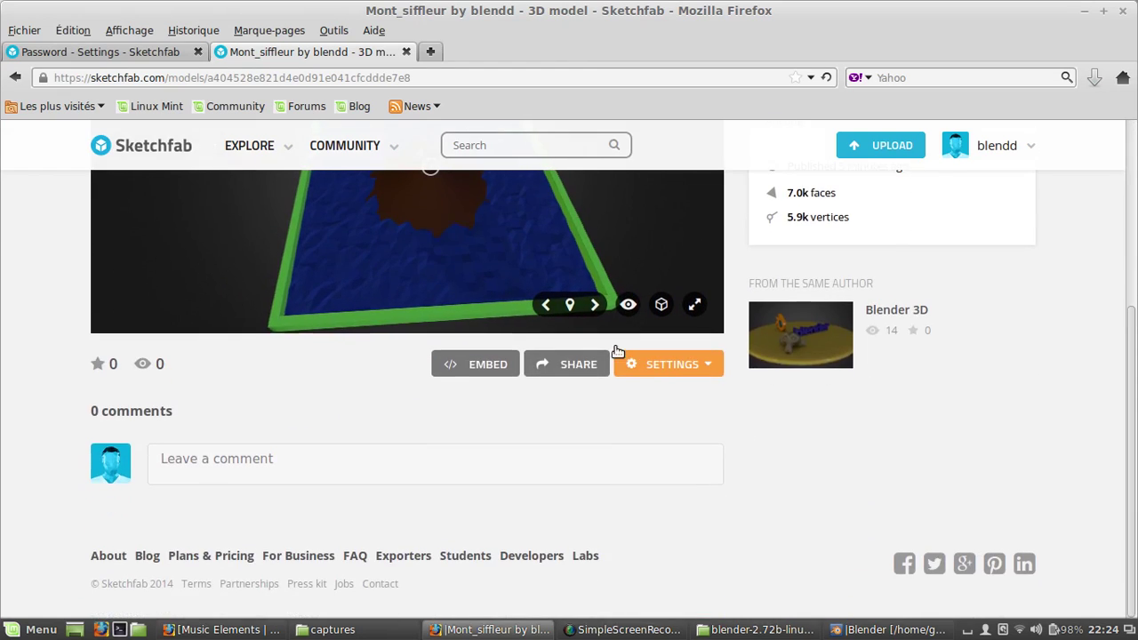
pyautogui.click(567, 371)
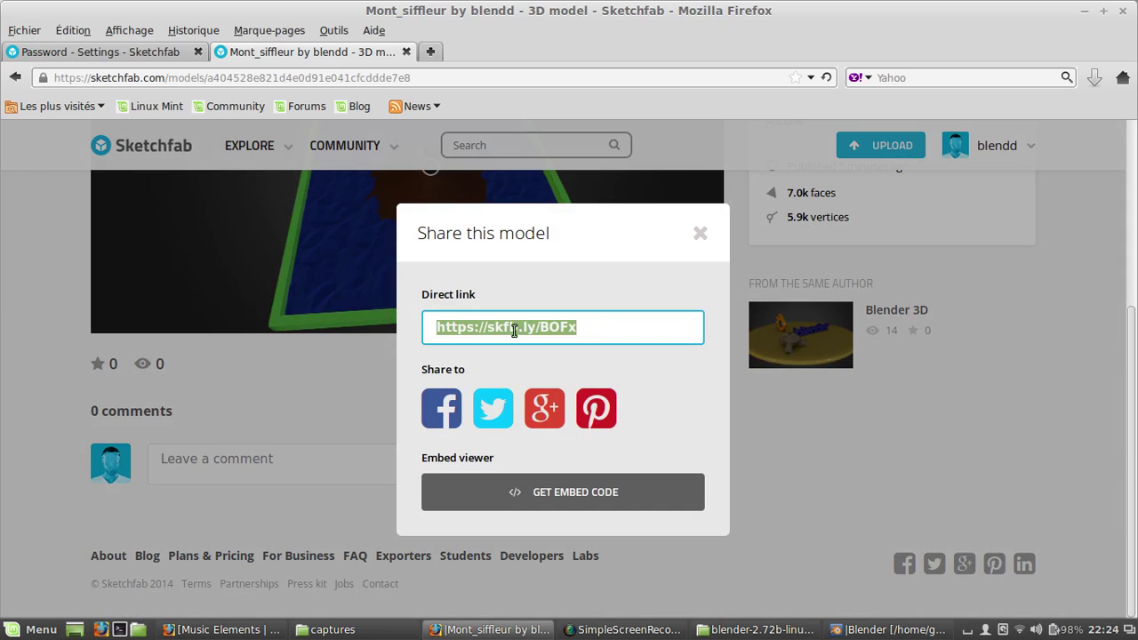
pyautogui.click(702, 235)
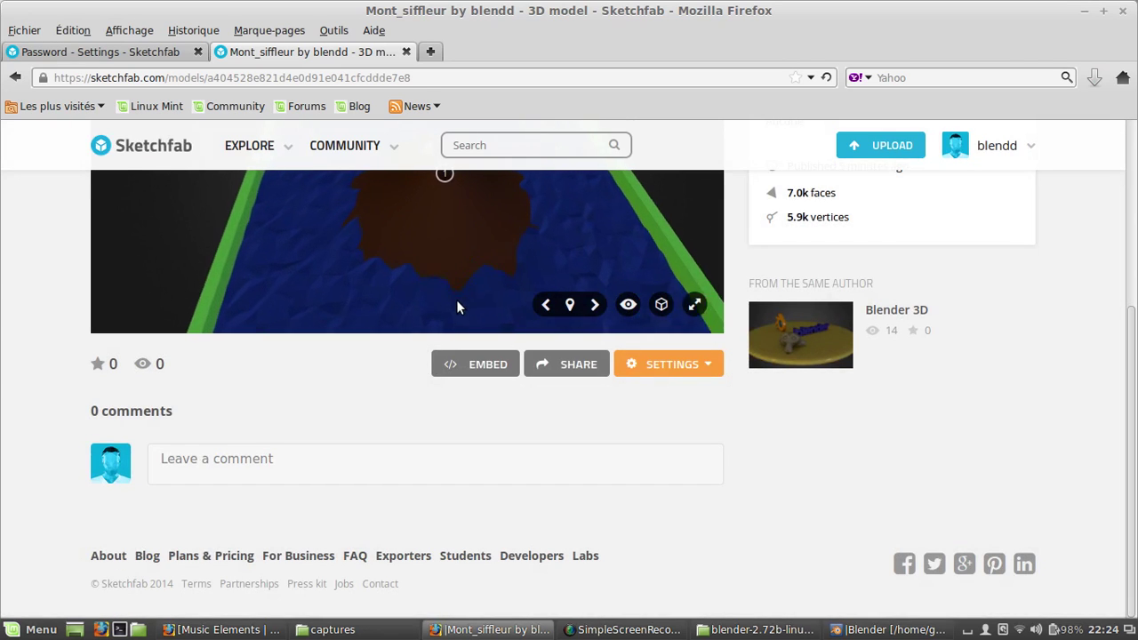
pyautogui.scroll(5, 54, 317)
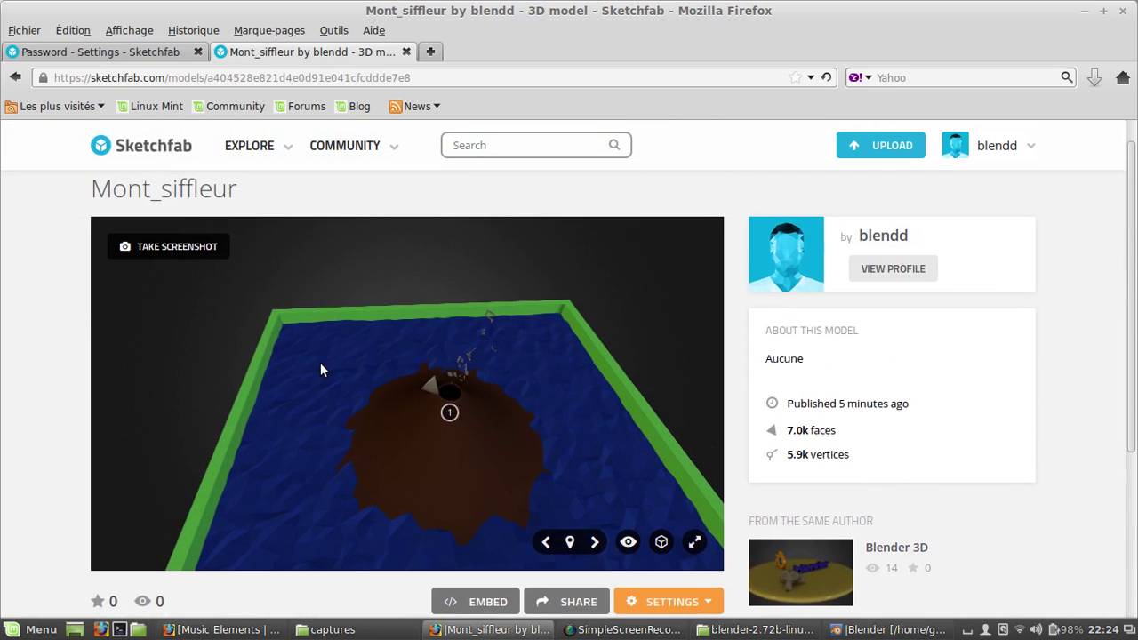